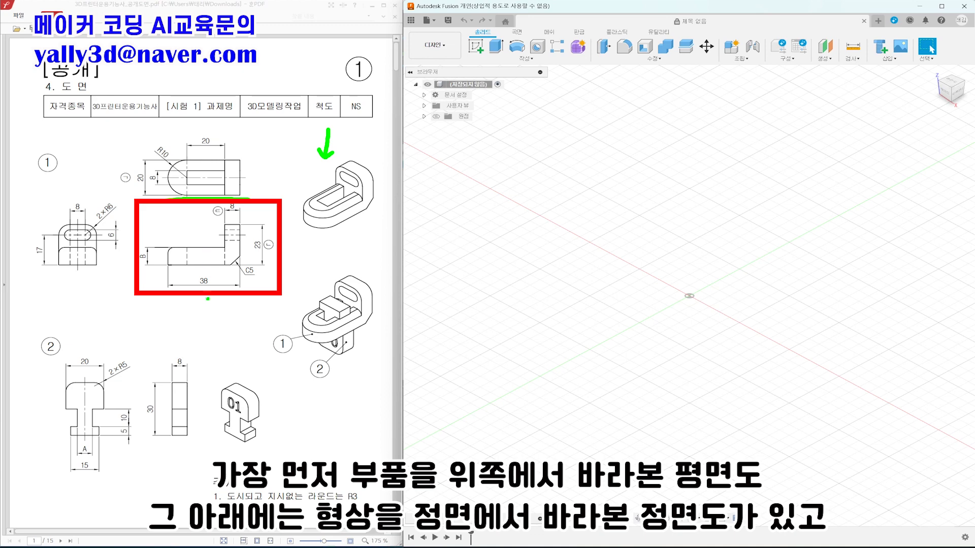
- Examine part 1's front and left side views in the PDF drawing, including the R10 and R6 radius callouts
left_click_drag(189, 297, 252, 297)
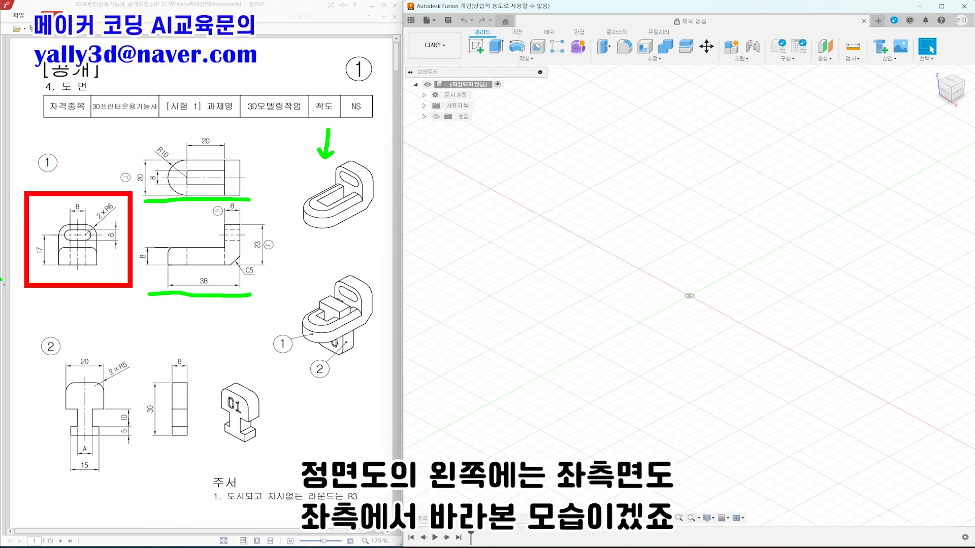
left_click_drag(43, 272, 111, 276)
key("Escape")
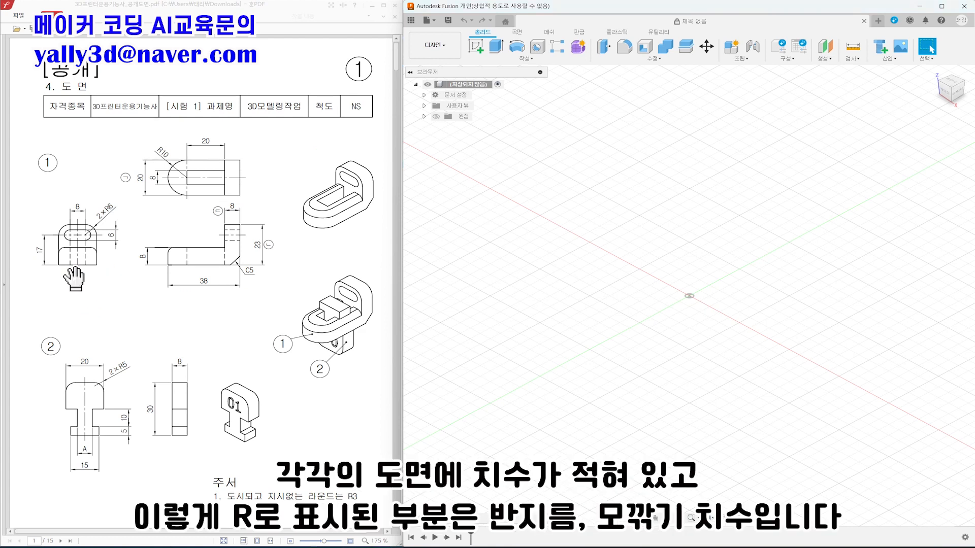
scroll(122, 244, "up", 5, "ctrl")
left_click_drag(140, 247, 195, 279)
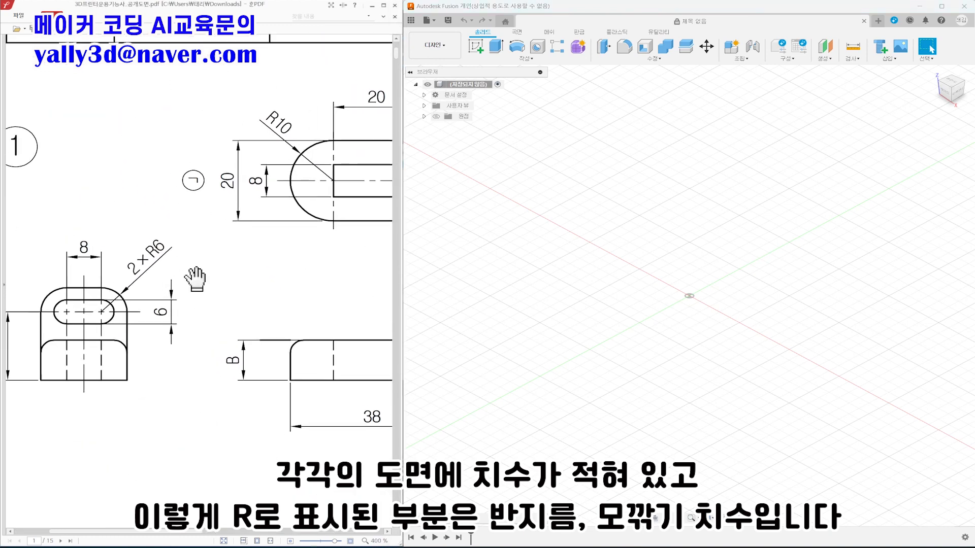
key("ctrl+2")
mouse_move(276, 108)
left_mouse_down()
mouse_move(265, 127)
mouse_move(274, 106)
left_mouse_up()
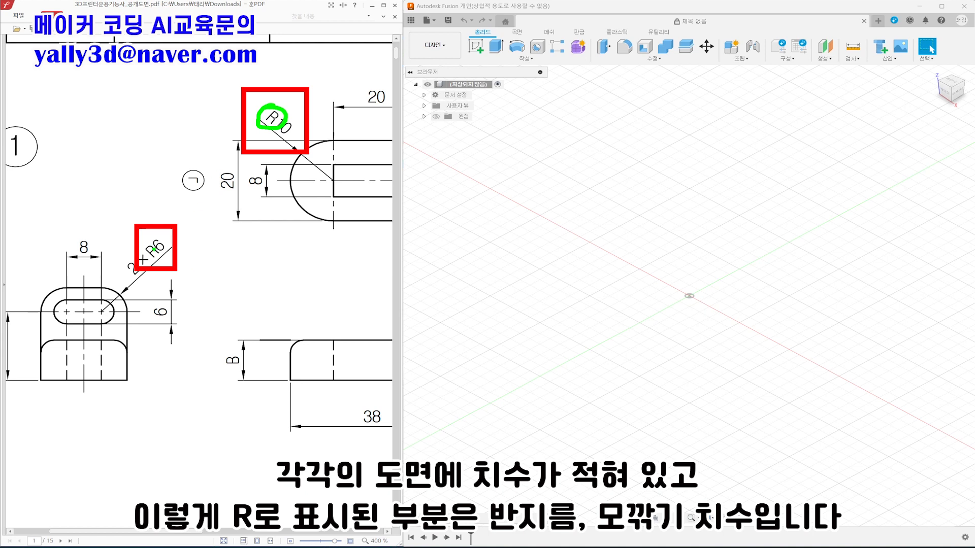
mouse_move(154, 233)
left_mouse_down()
mouse_move(171, 258)
mouse_move(155, 234)
left_mouse_up()
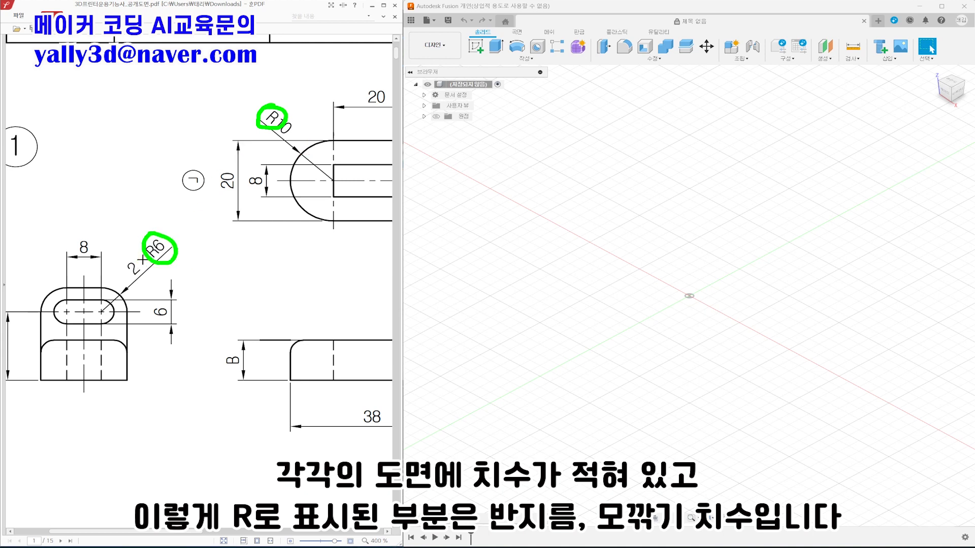
left_click_drag(89, 162, 112, 187)
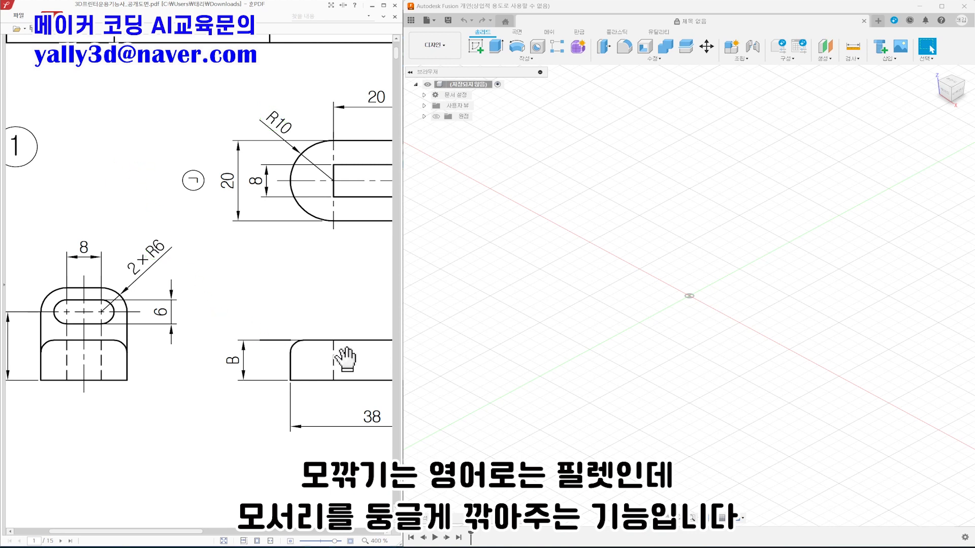
- Examine the C5 chamfer callout and the sloped corner it refers to on part 1's front view
left_click_drag(338, 353, 78, 276)
mouse_move(219, 311)
left_mouse_down()
mouse_move(189, 322)
mouse_move(217, 305)
left_mouse_up()
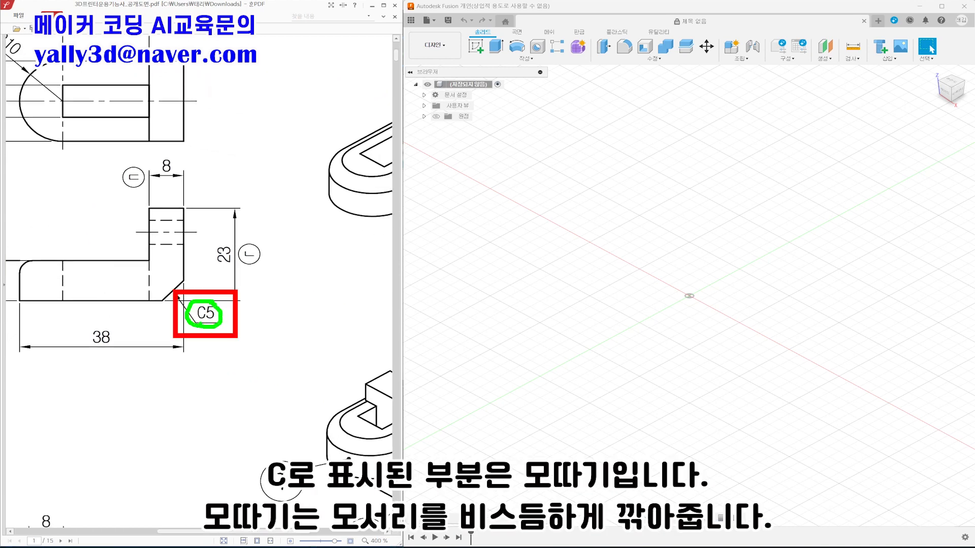
mouse_move(183, 269)
left_mouse_down()
mouse_move(161, 299)
mouse_move(172, 298)
left_mouse_up()
left_click_drag(205, 277, 186, 287)
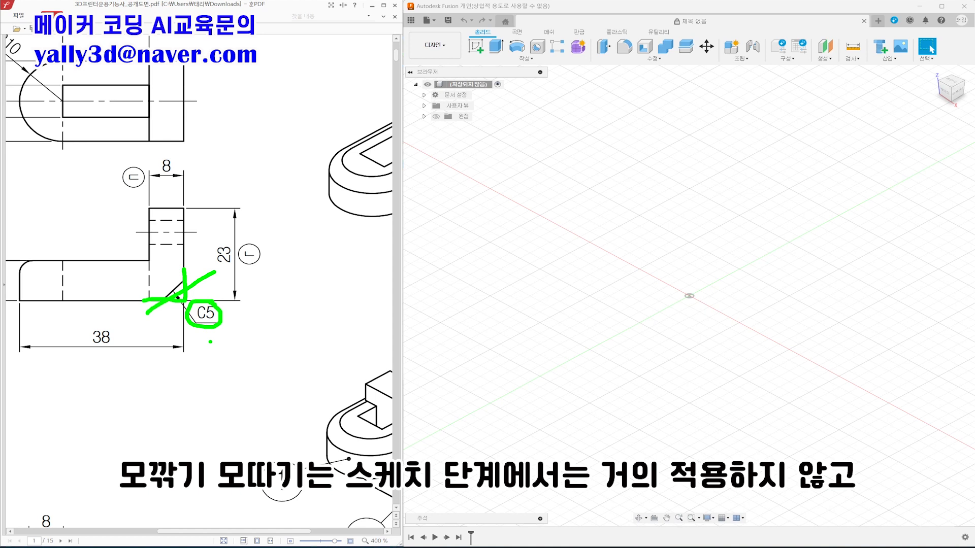
key("Escape")
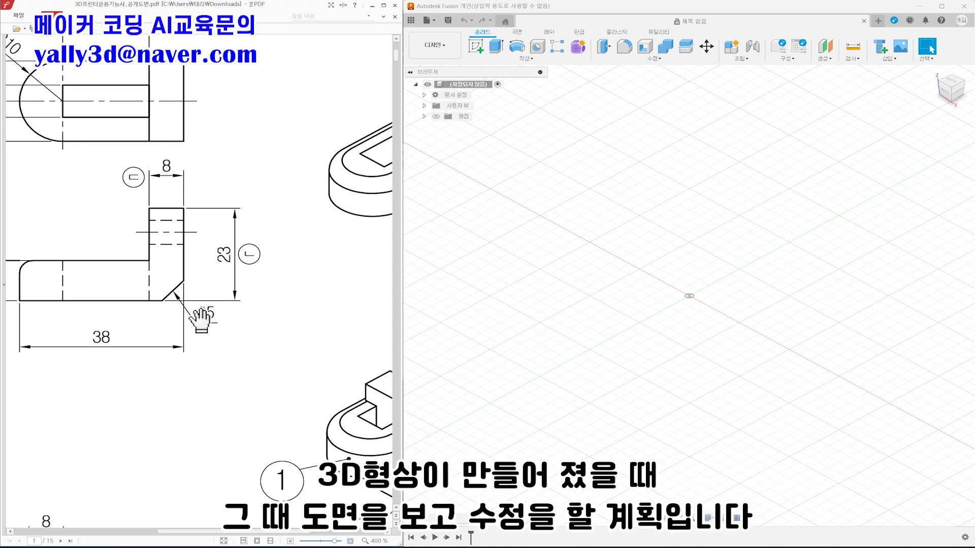
- Compare part 1's left side view with its top and front views to find the best one for the first sketch
left_click_drag(197, 295, 278, 351)
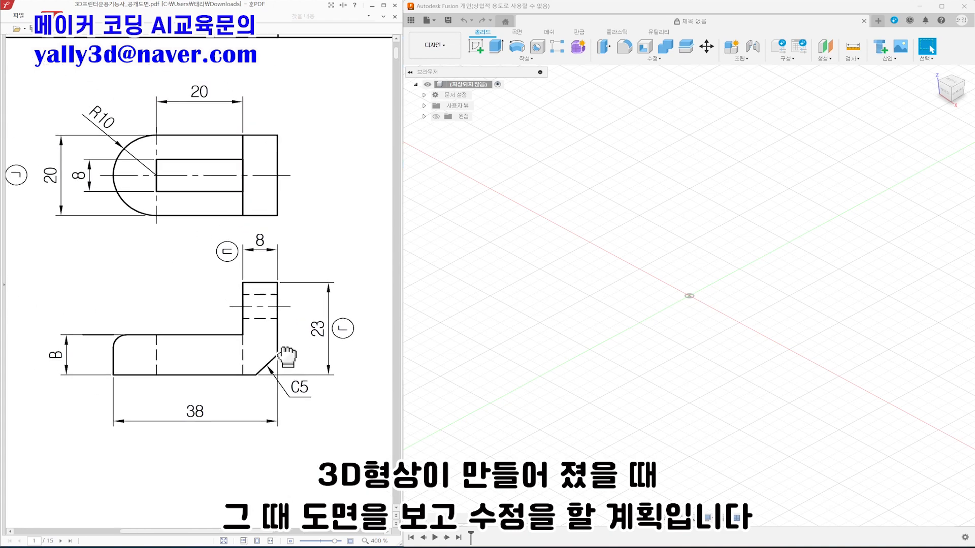
scroll(246, 345, "down", 1, "ctrl")
scroll(165, 333, "down", 1, "ctrl")
left_click_drag(198, 377, 245, 399)
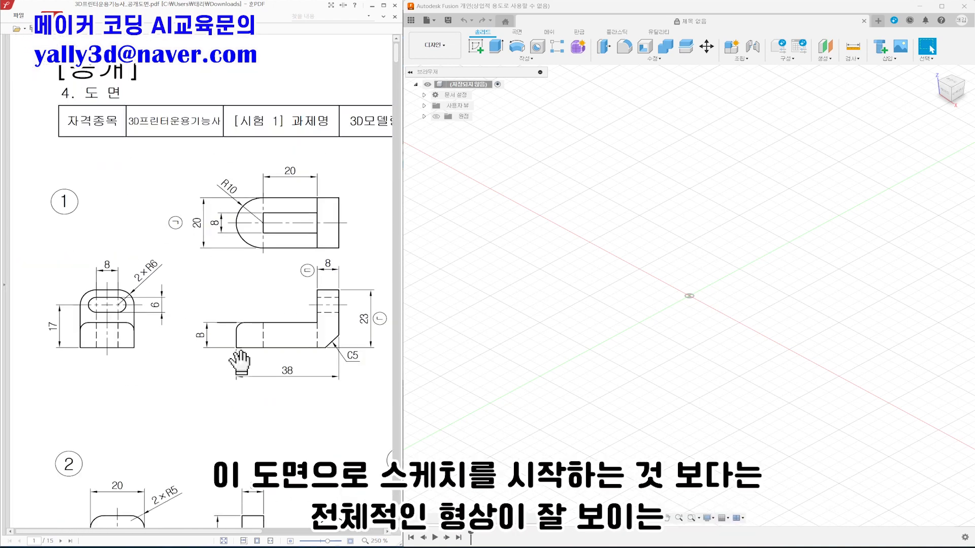
left_click_drag(71, 362, 130, 361)
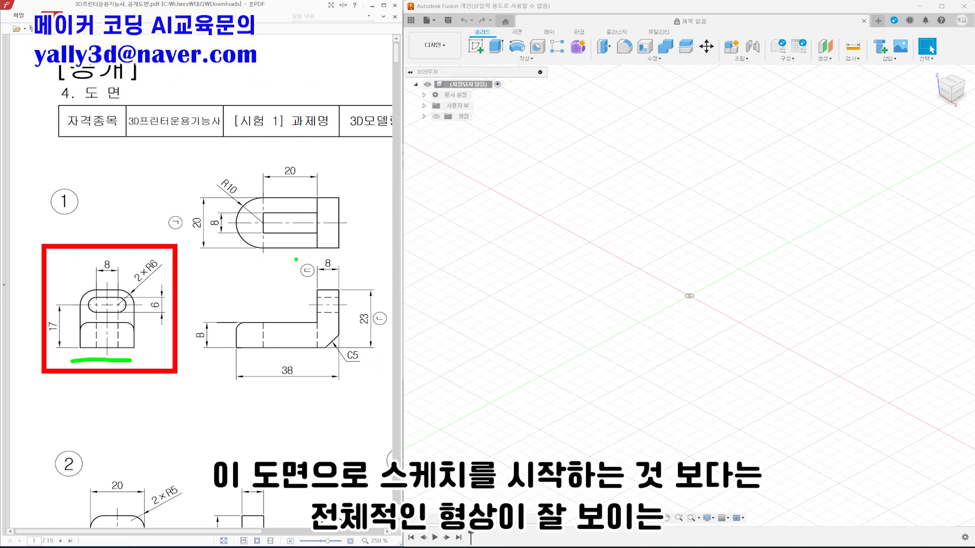
left_click_drag(220, 260, 264, 260)
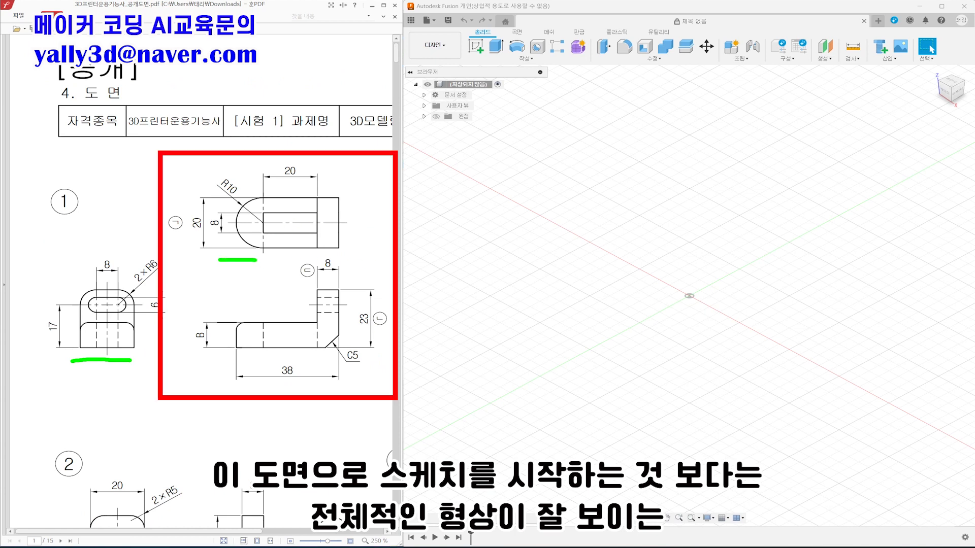
left_click_drag(228, 392, 280, 393)
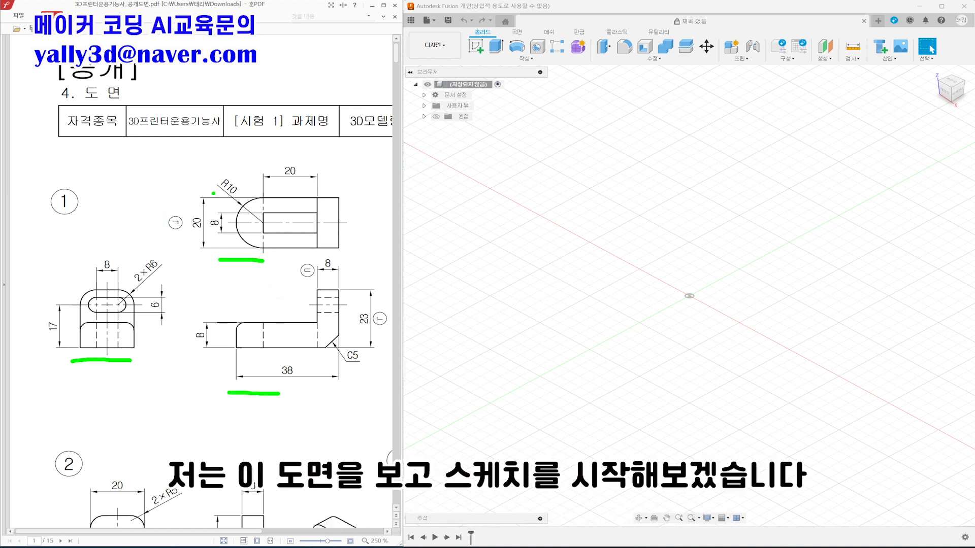
left_click_drag(234, 156, 295, 139)
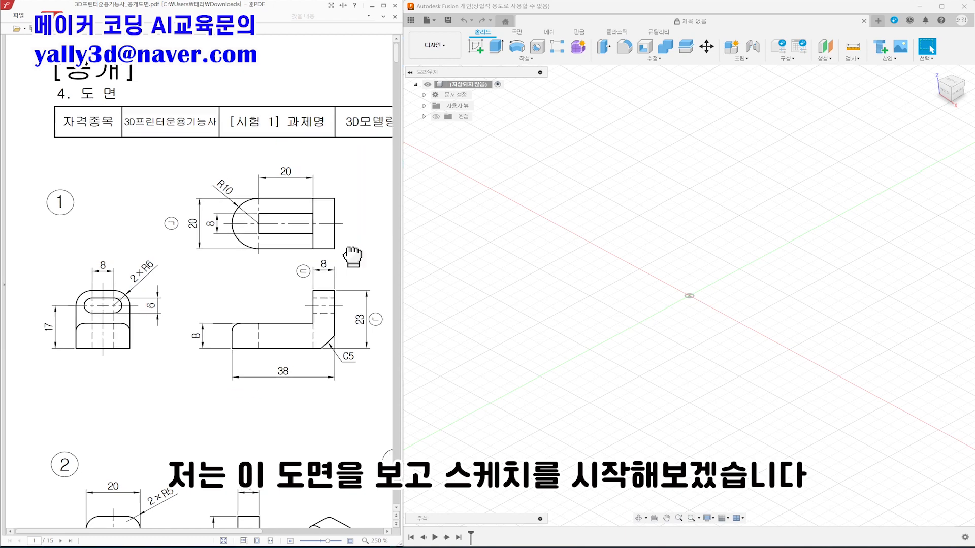
- Examine the centre lines of the assembly view, part 1's top view and part 2's front view for placing the origin
scroll(348, 257, "down", 1, "ctrl")
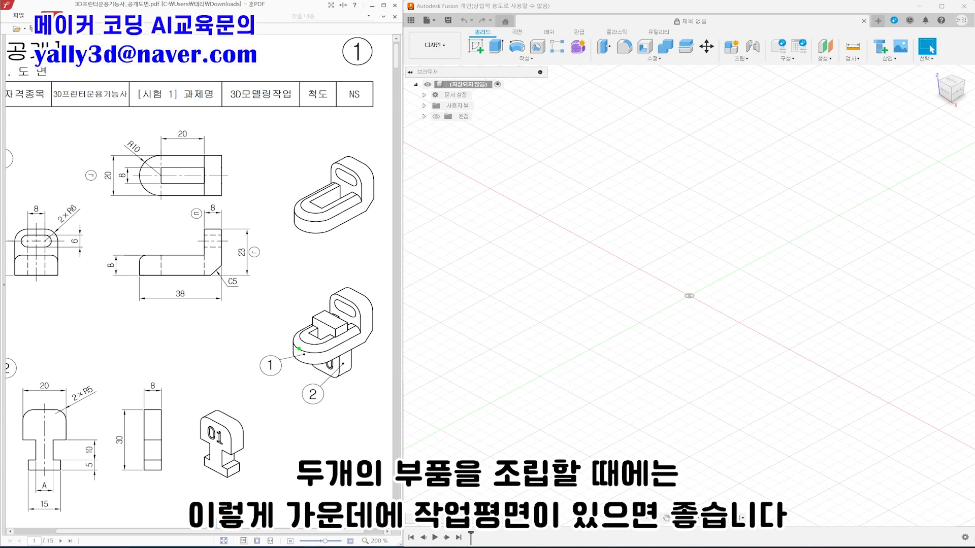
left_click_drag(288, 359, 381, 309)
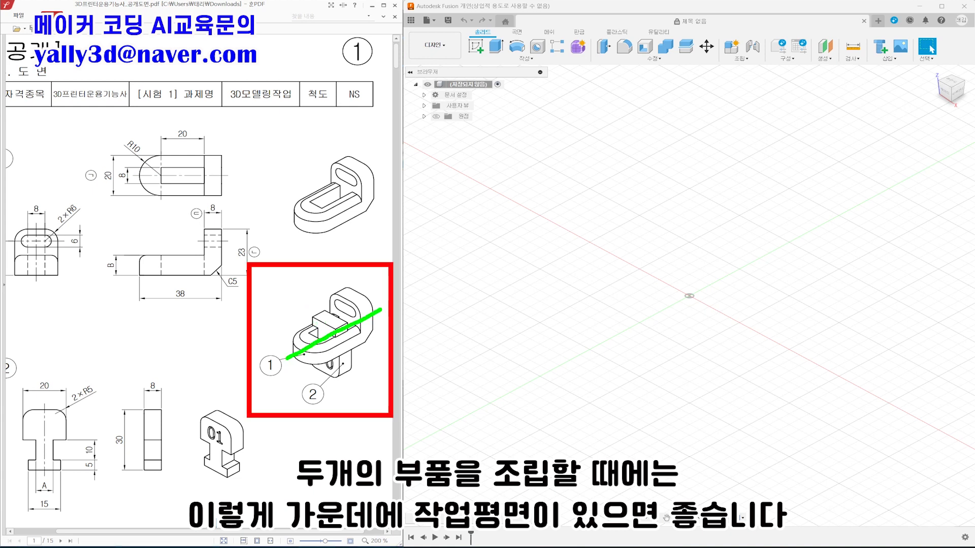
key("ctrl+z")
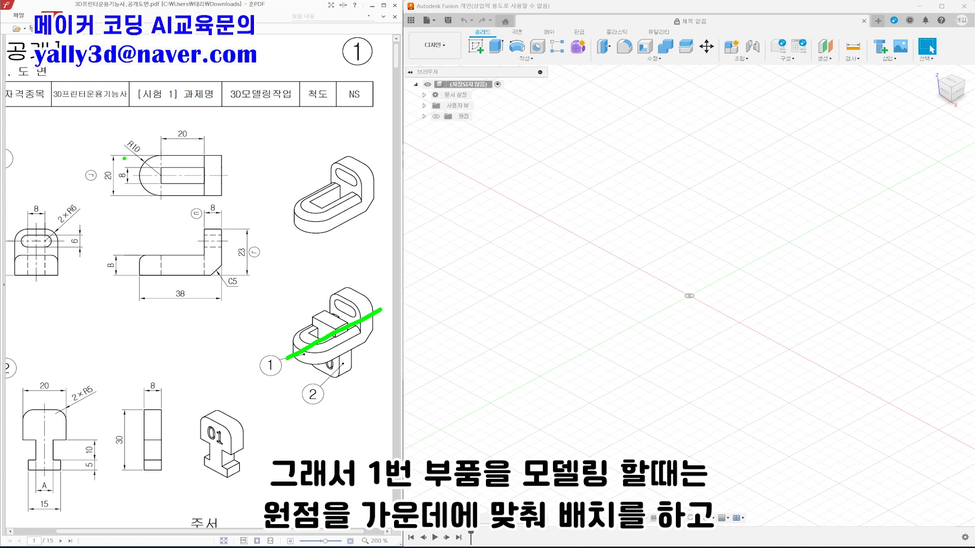
left_click_drag(115, 175, 239, 176)
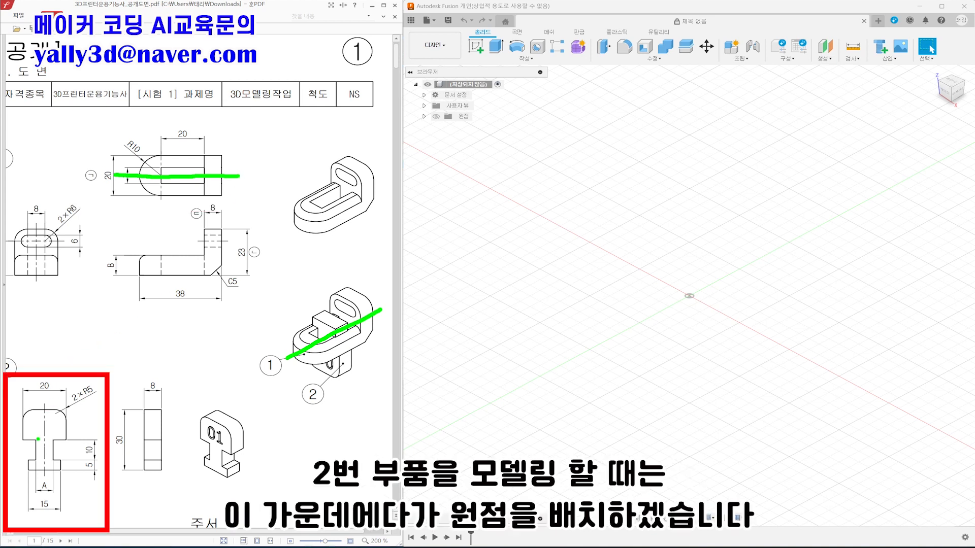
left_click_drag(47, 386, 46, 498)
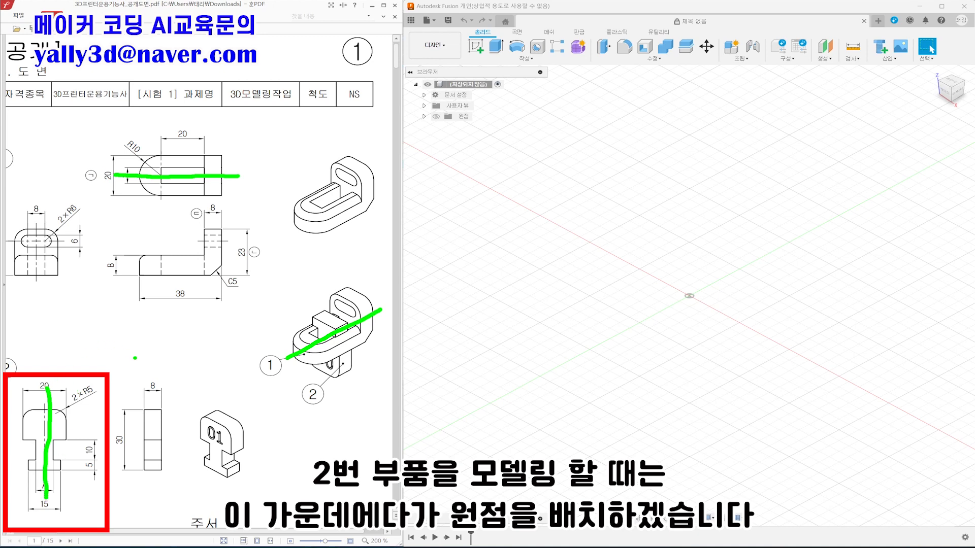
key("Escape")
- Switch to Autodesk Fusion, start a new sketch on the XY plane and collapse the sketch palette
left_click(580, 303)
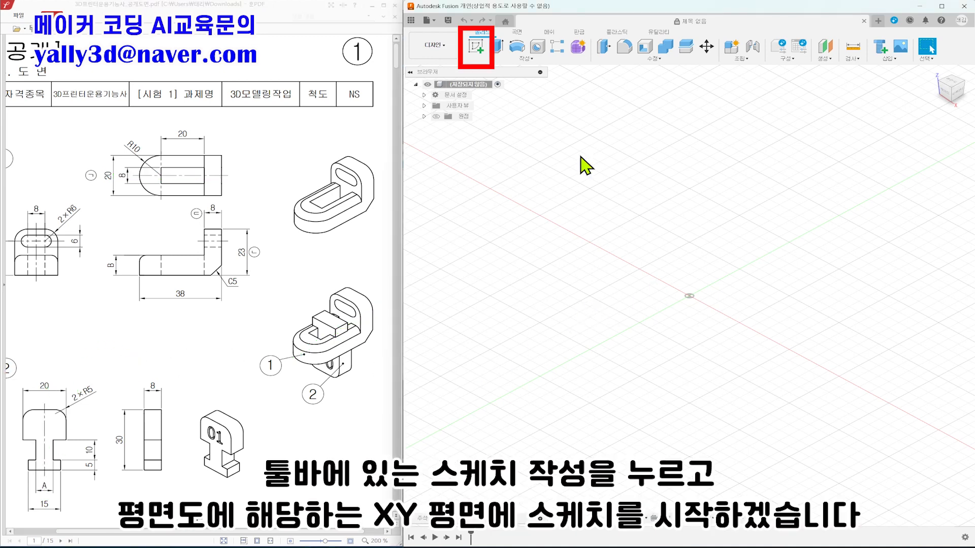
left_click(476, 46)
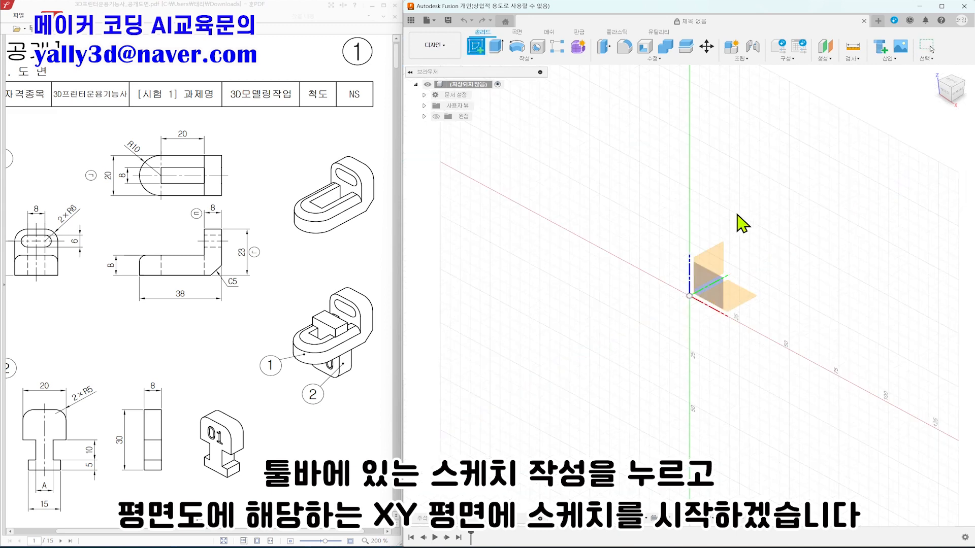
left_click(951, 81)
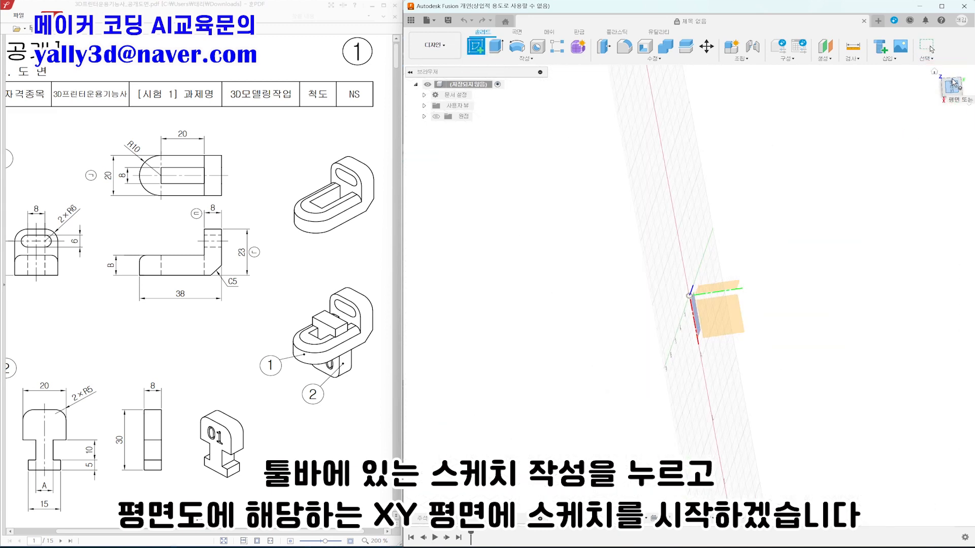
left_click(715, 319)
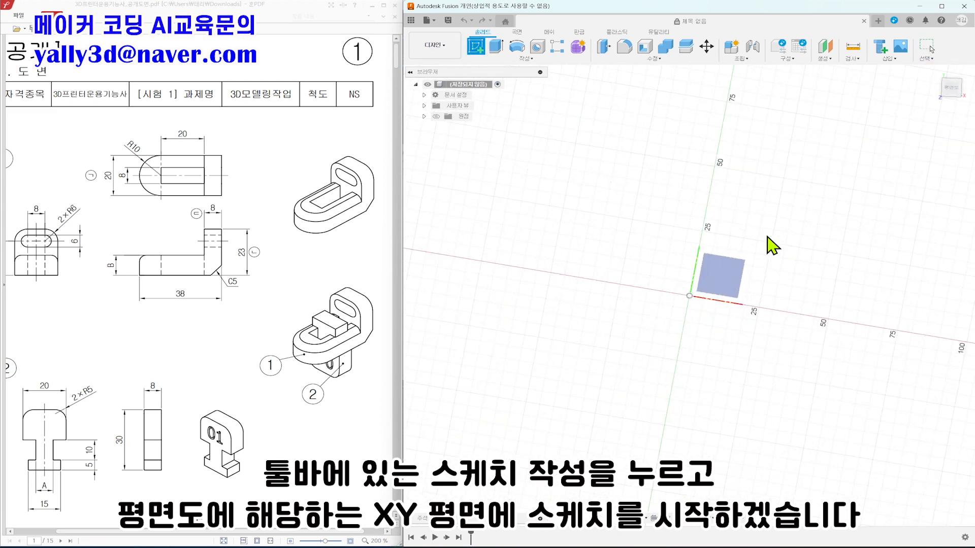
left_click(733, 282)
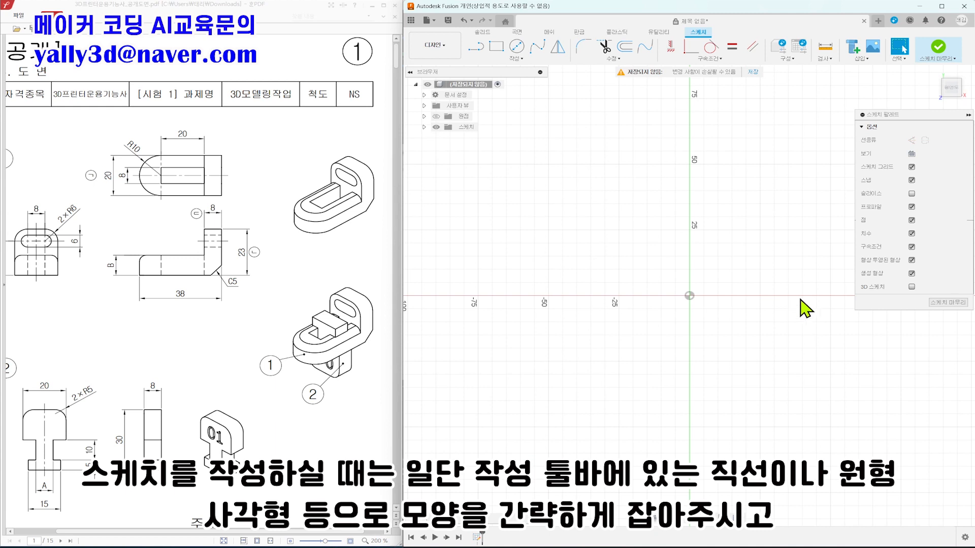
left_click(968, 113)
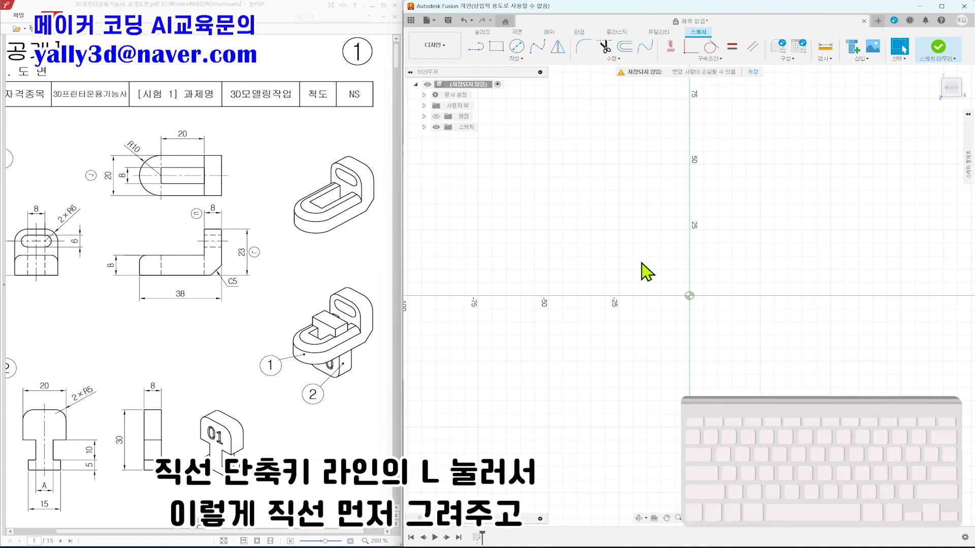
- Sketch part 1's rough top-view outline around the origin: two long edges joined by a tangent arc and closed by a slanted end line
key("l")
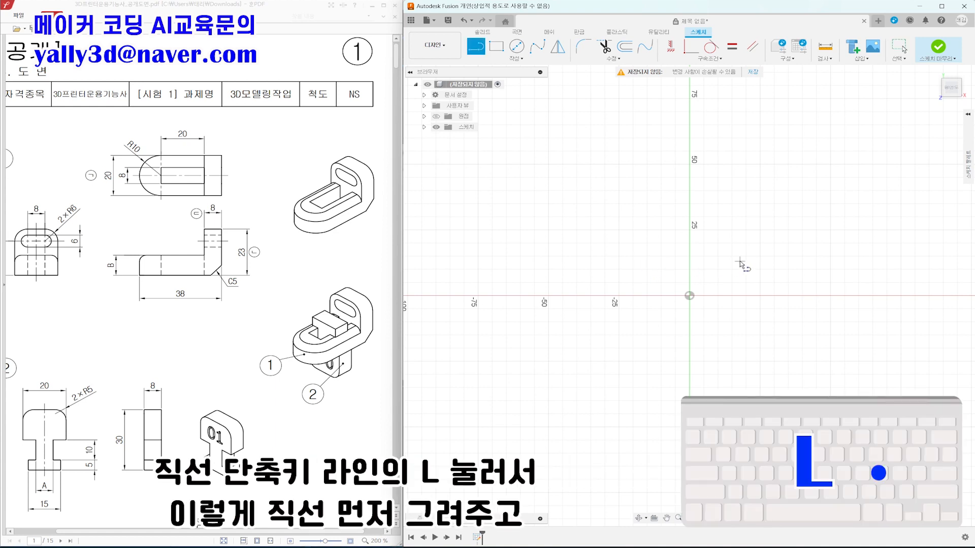
left_click(740, 263)
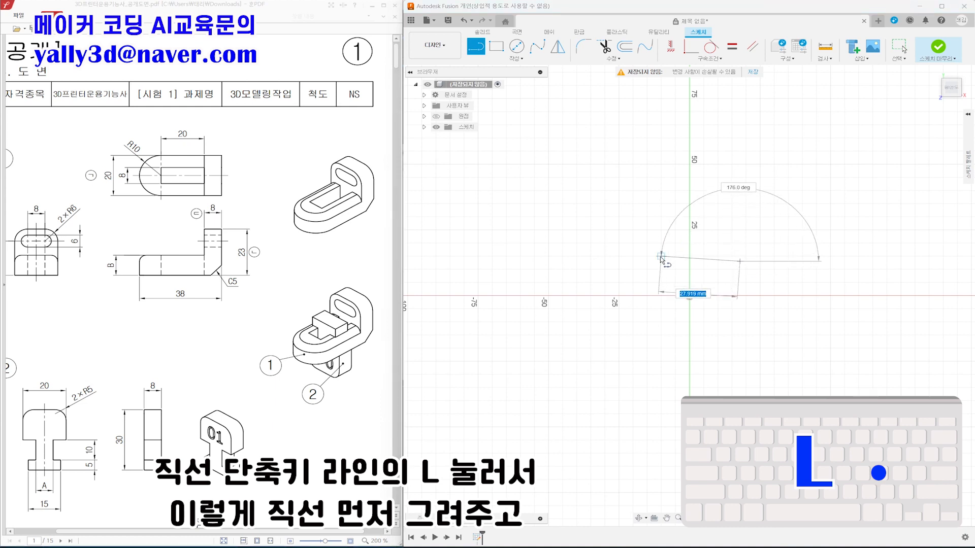
left_click(652, 263)
scroll(653, 263, "up", 3)
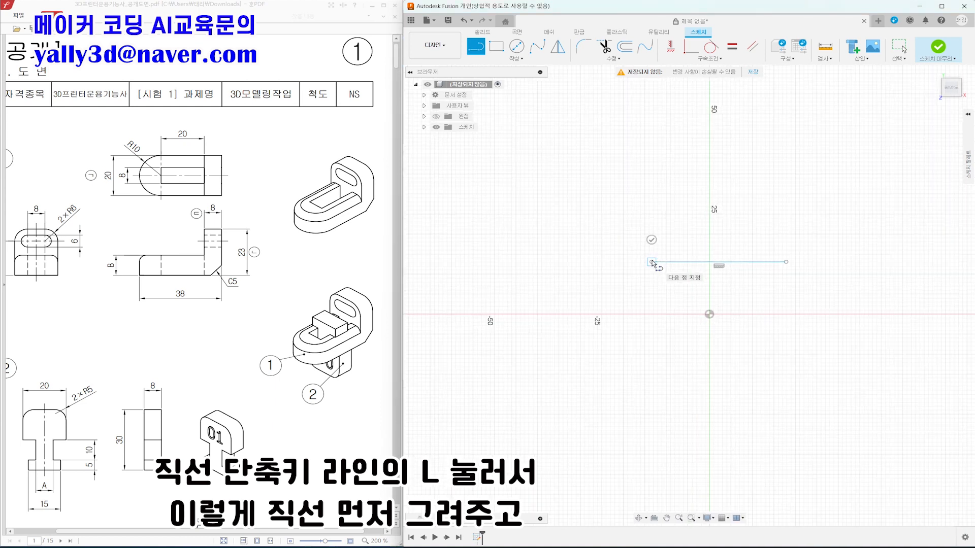
left_click_drag(652, 263, 652, 366)
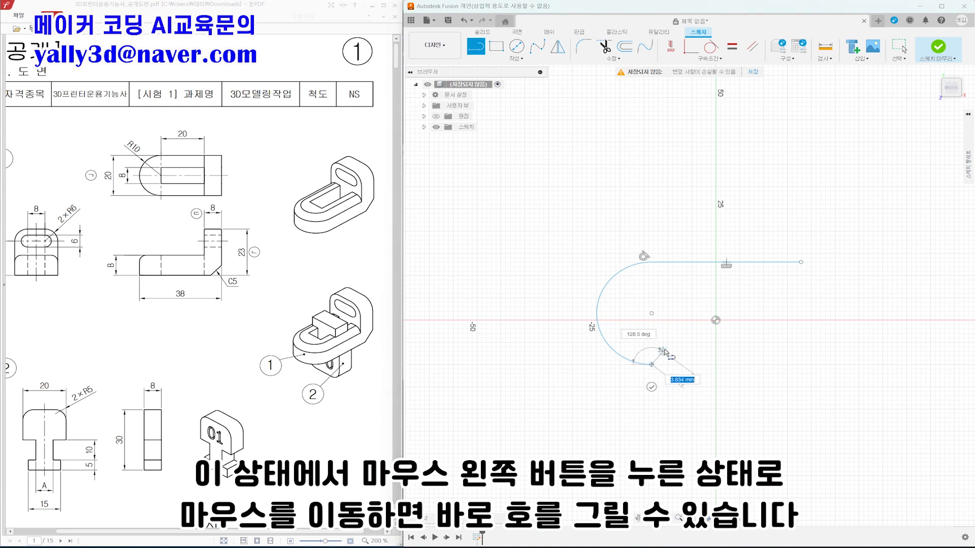
left_click(811, 364)
left_click(802, 263)
- Draw a dividing line across the outline near its straight end and three lines forming the rough inner slot up to it
left_click(769, 263)
left_click(772, 364)
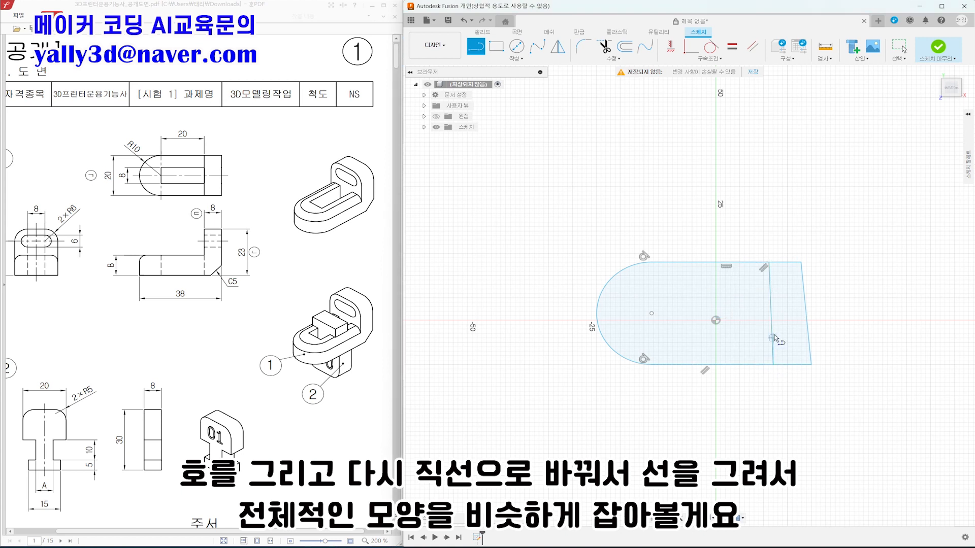
left_click(770, 291)
left_click(634, 293)
left_click(633, 342)
double_click(772, 343)
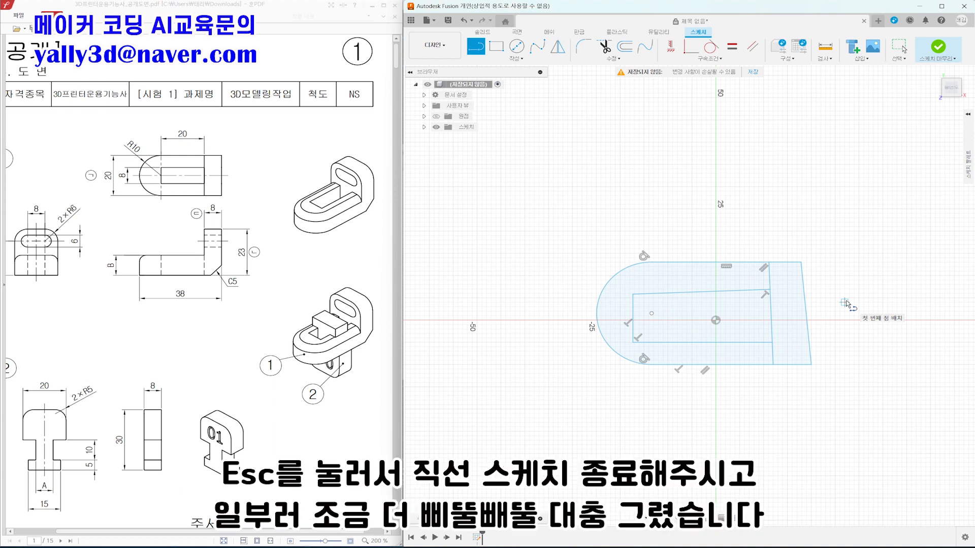
key("Escape")
- Square up the rough profile with Horizontal/Vertical constraints on the inner slot's upper edge and the outline's slanted end line
middle_click_drag(839, 324, 797, 277)
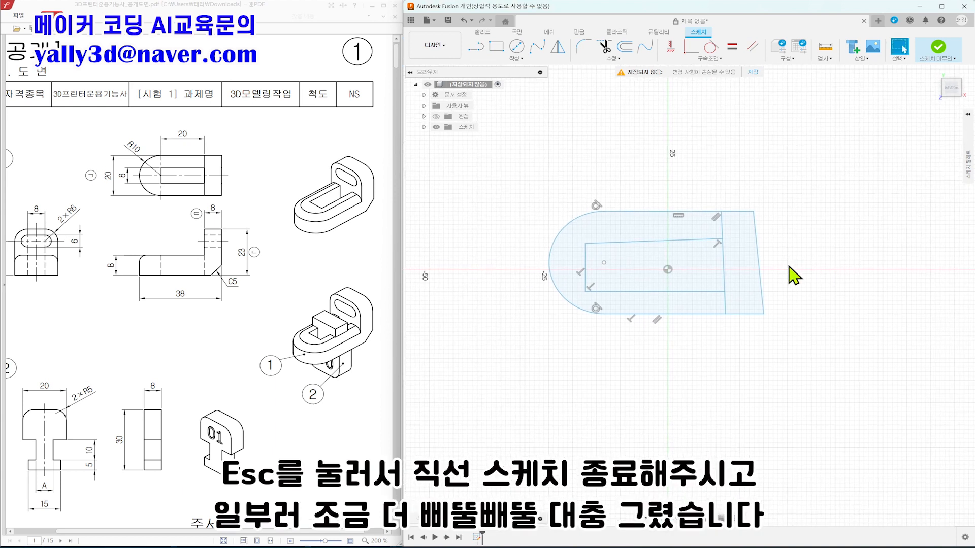
scroll(787, 264, "up", 3)
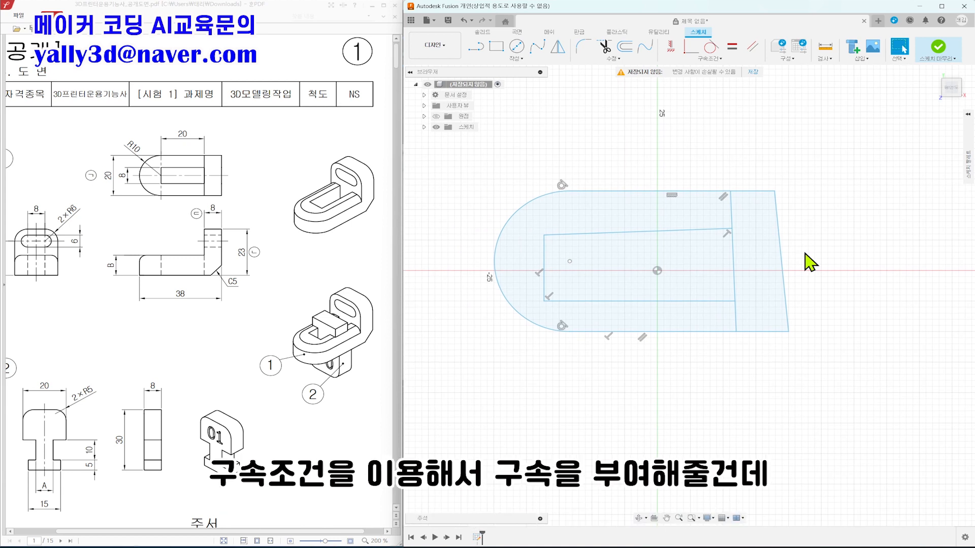
left_click(670, 49)
left_click(699, 231)
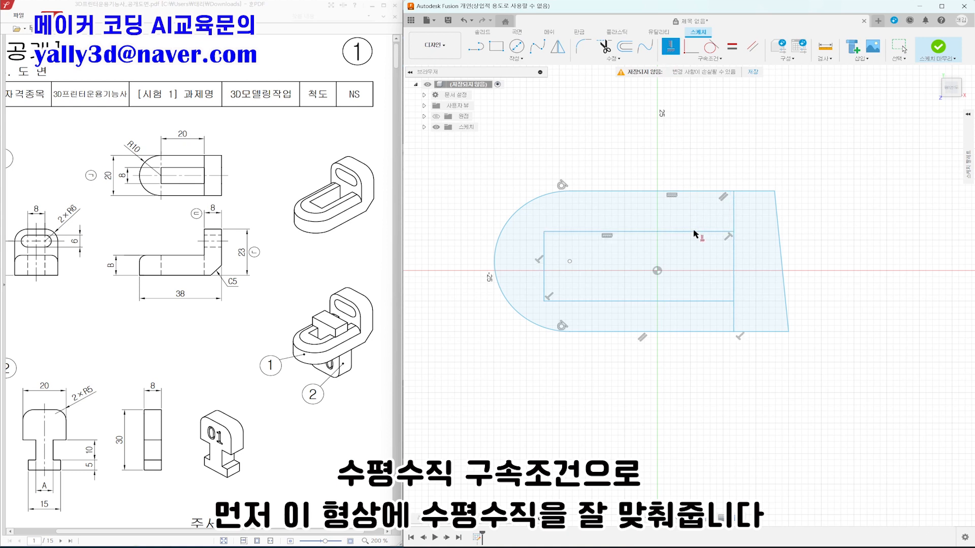
left_click(691, 302)
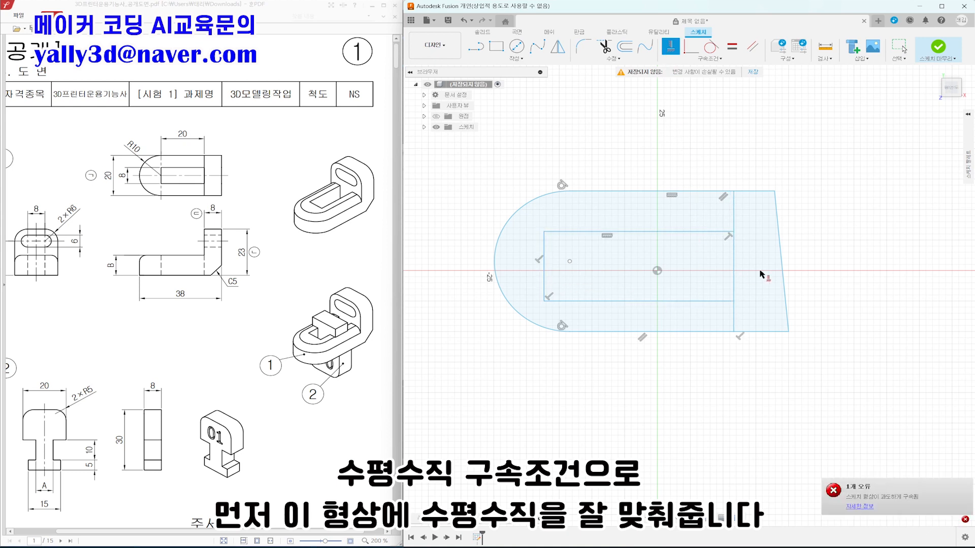
left_click(782, 273)
left_click(763, 331)
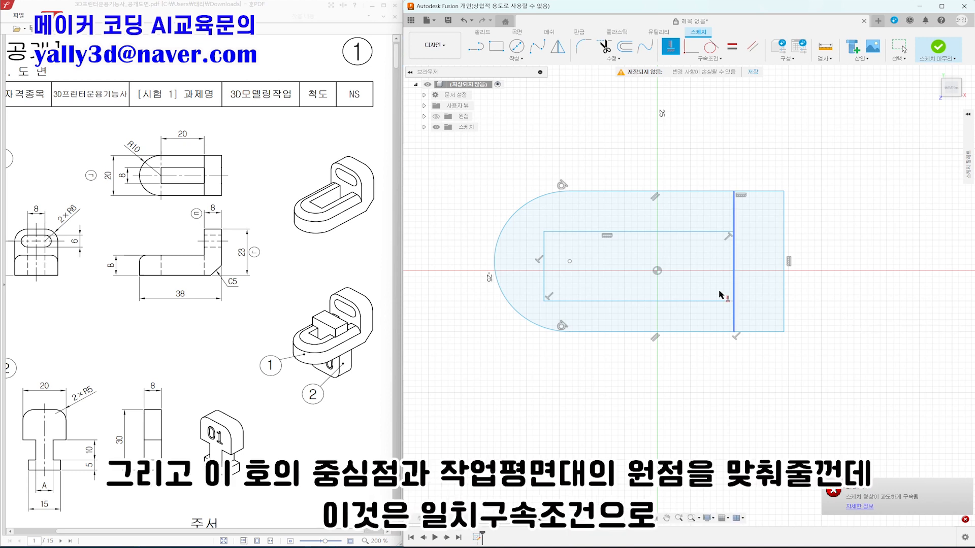
key("Escape")
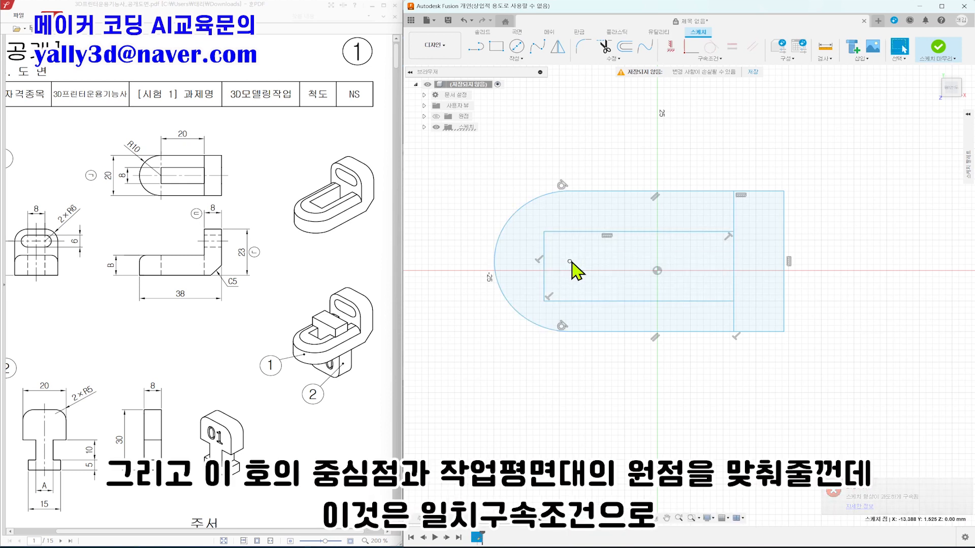
- Apply a Coincident constraint between the centre of the rounded end's arc and the sketch origin
left_click(658, 270)
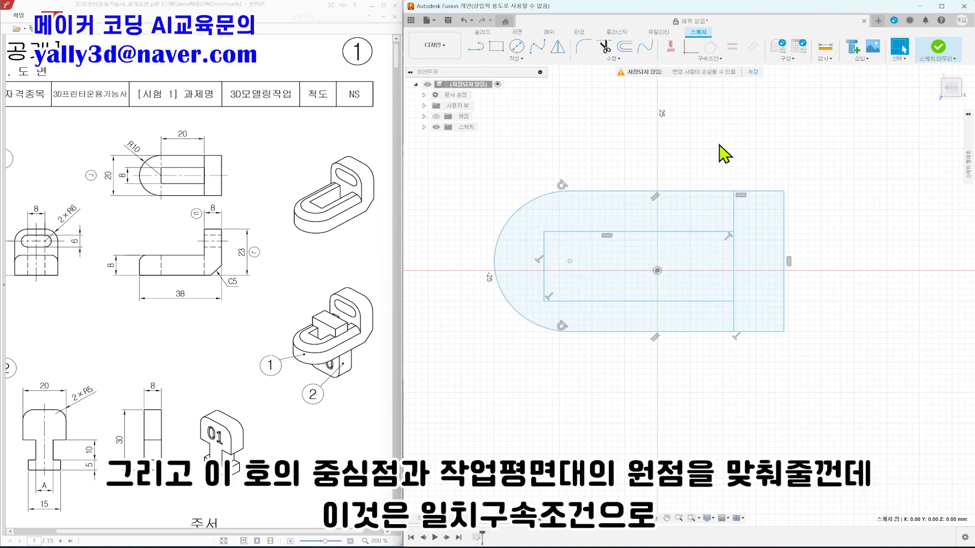
left_click(692, 56)
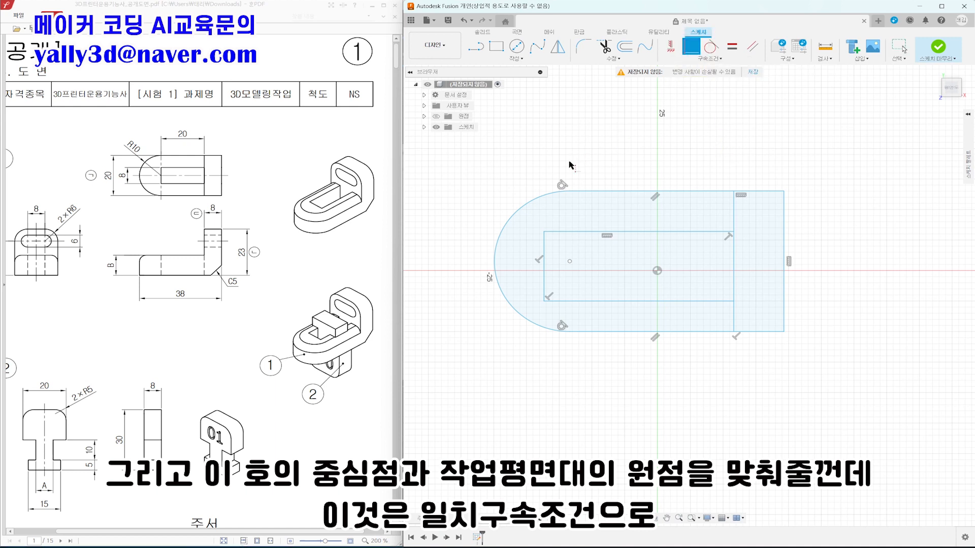
left_click(570, 262)
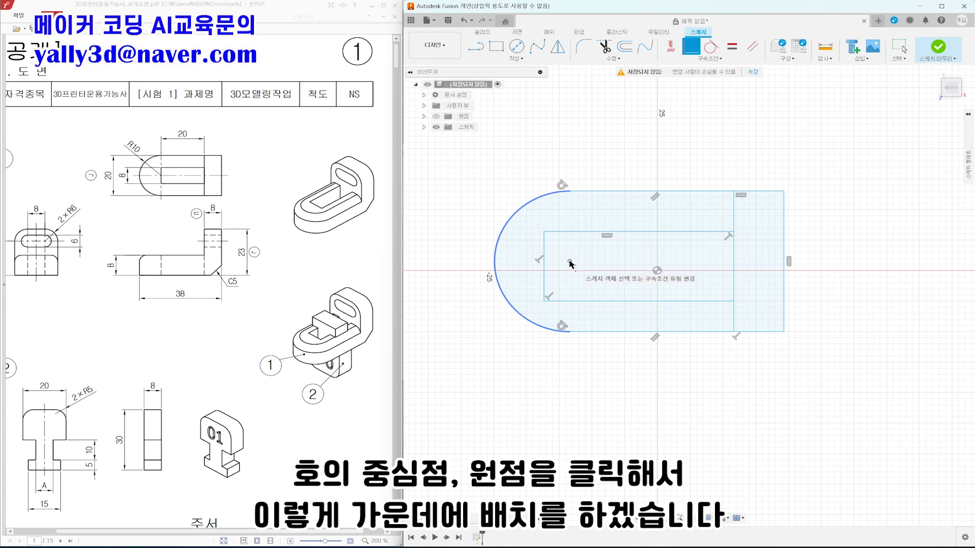
left_click(657, 270)
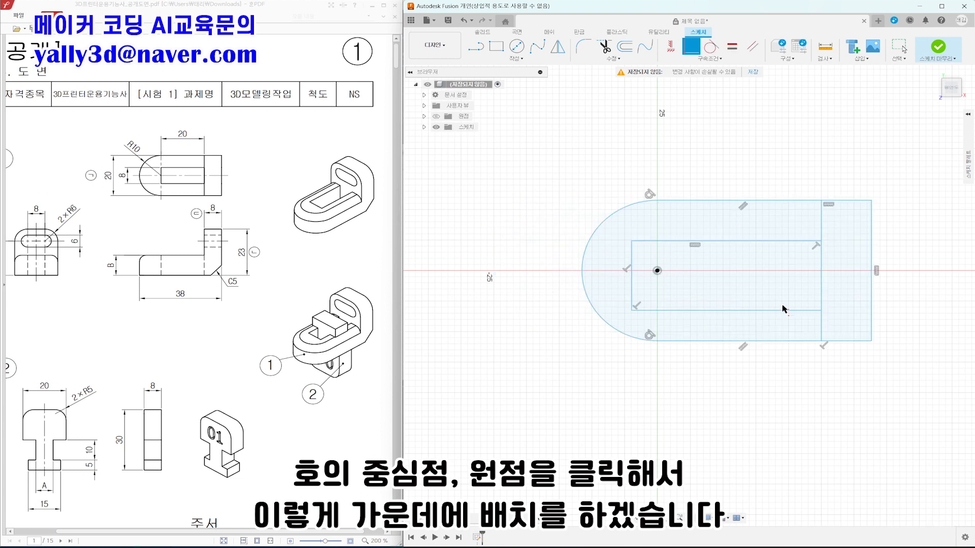
key("Escape")
middle_click_drag(742, 394, 666, 382)
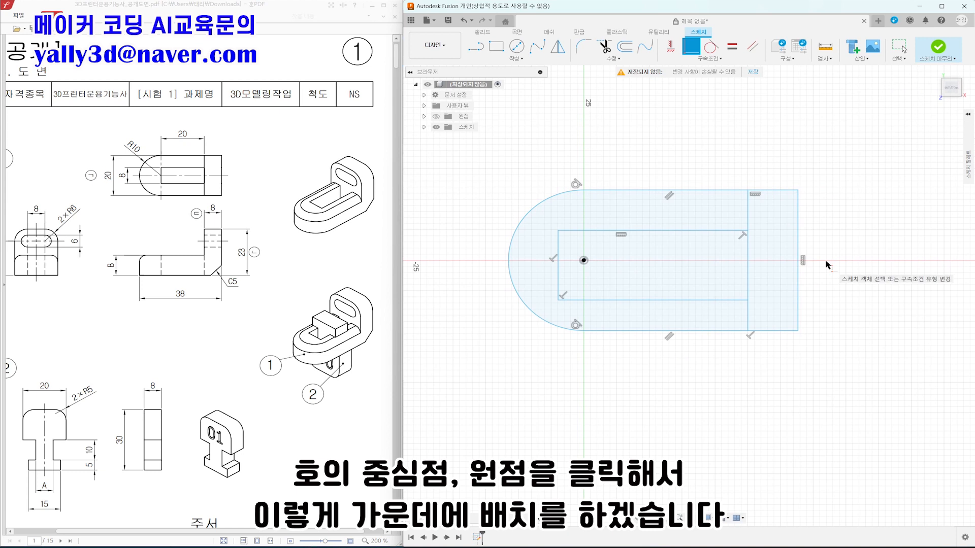
key("Escape")
- Apply a Midpoint constraint placing the midpoint of the slot's short edge inside the rounded end on the origin
scroll(553, 160, "up", 2)
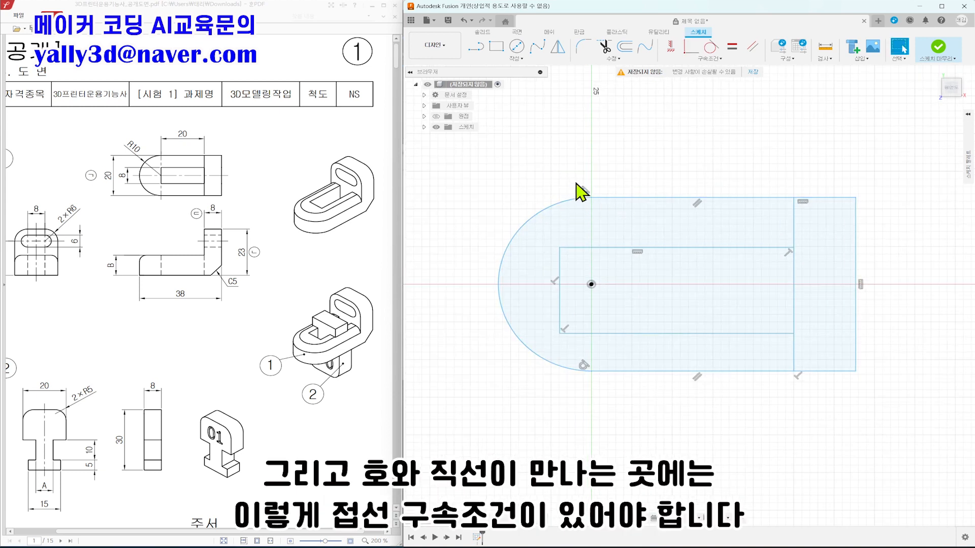
middle_click_drag(653, 414, 605, 396)
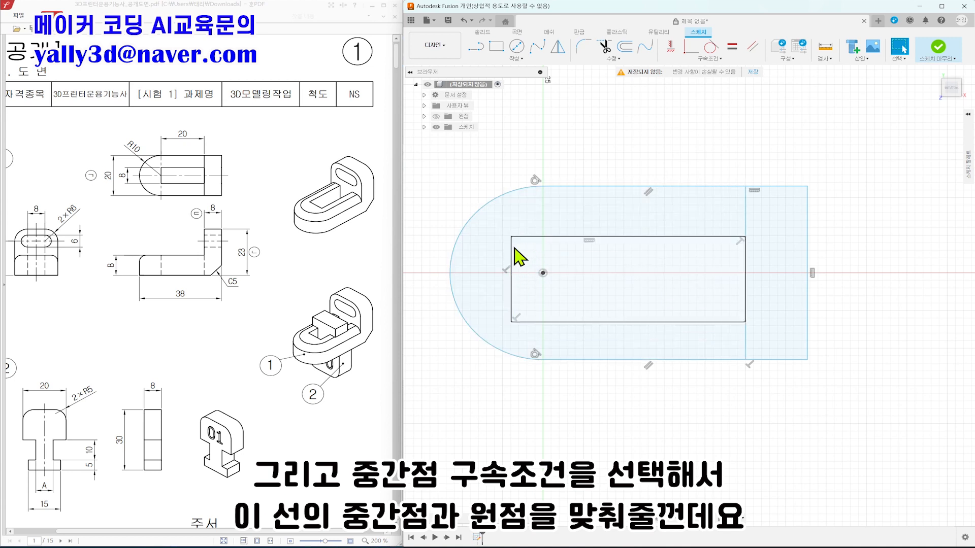
left_click(511, 252)
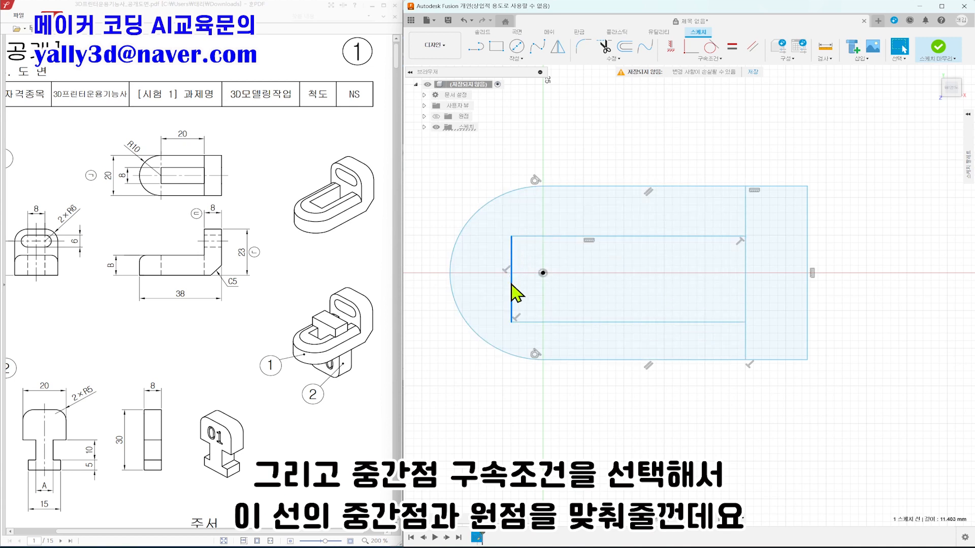
key("Escape")
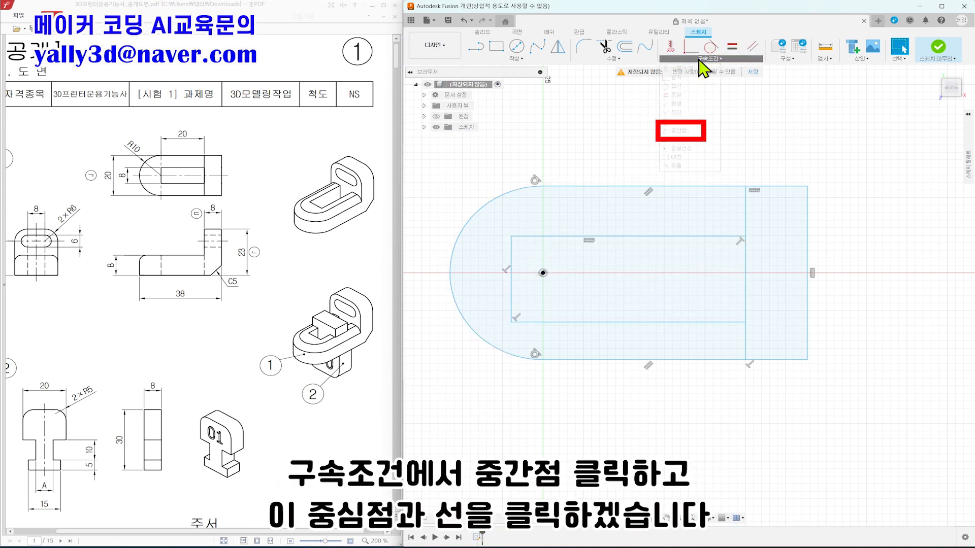
left_click(701, 60)
left_click(692, 134)
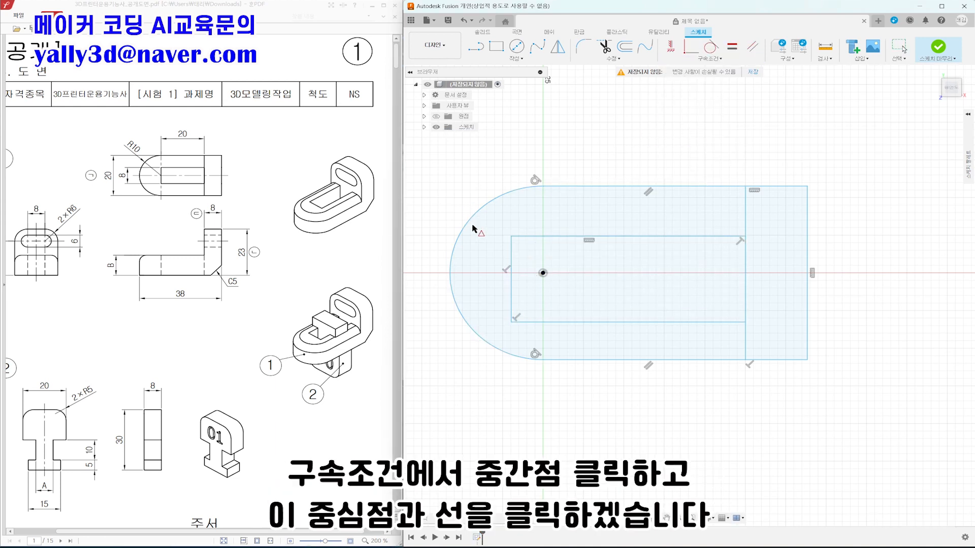
left_click(543, 274)
left_click(512, 278)
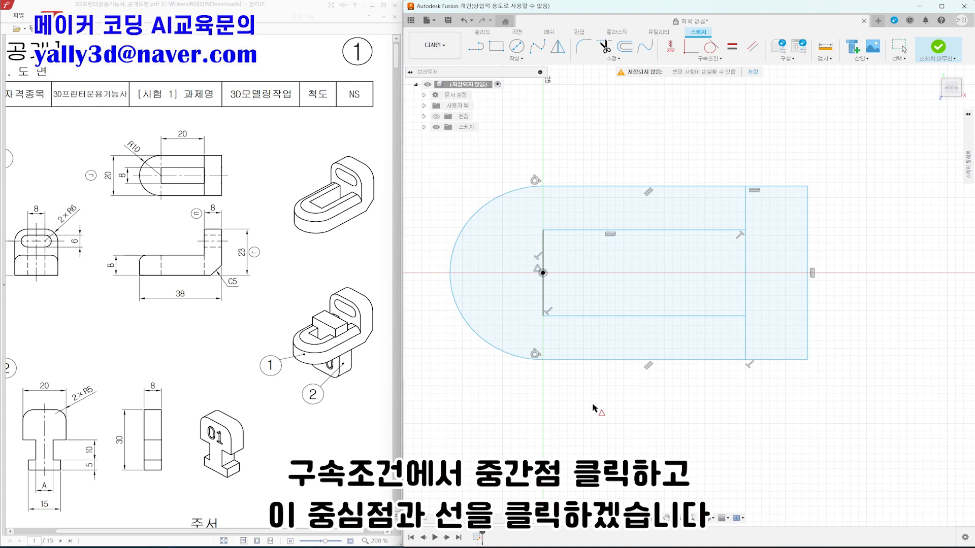
key("Escape")
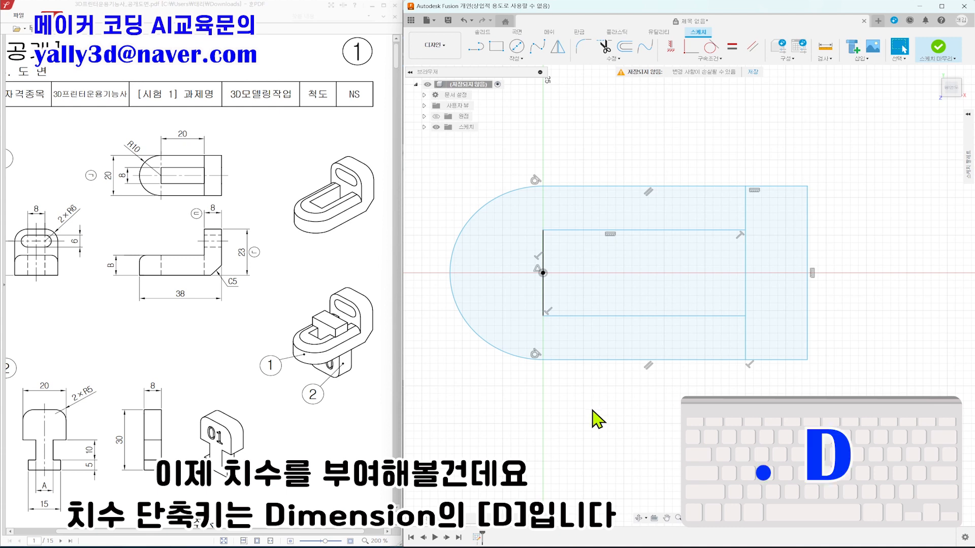
- Dimension the distance from the slot's short edge at the origin to the dividing line as 20 mm
key("d")
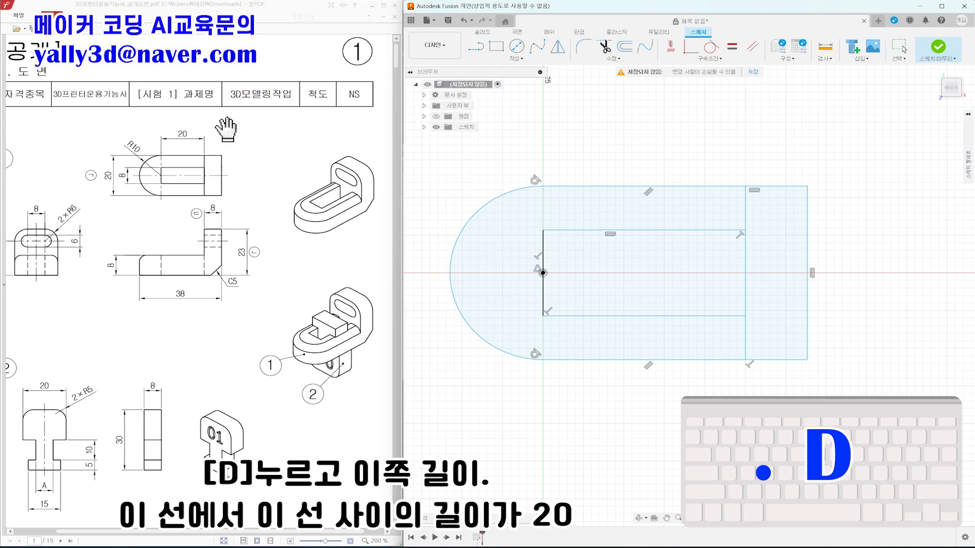
left_click(544, 260)
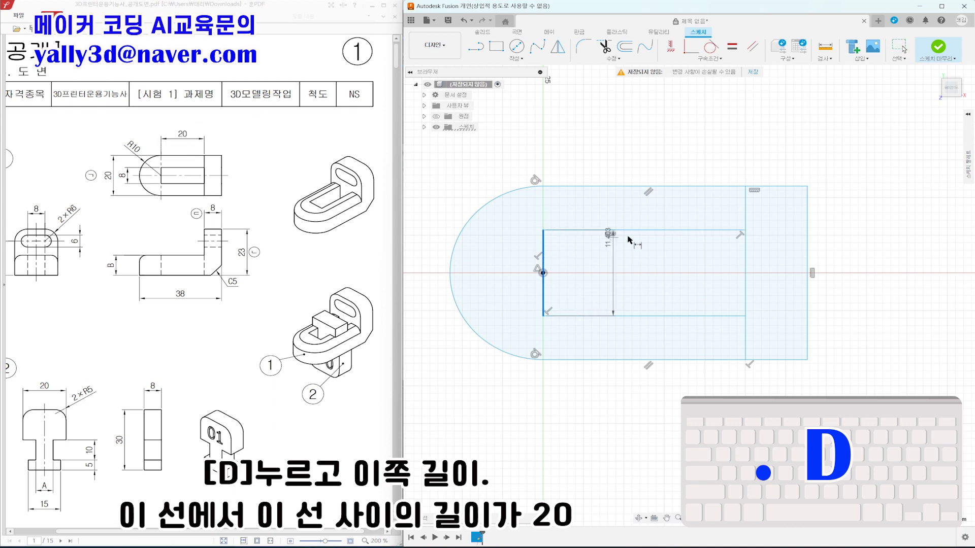
left_click(745, 256)
left_click(644, 136)
type("20")
key("Return")
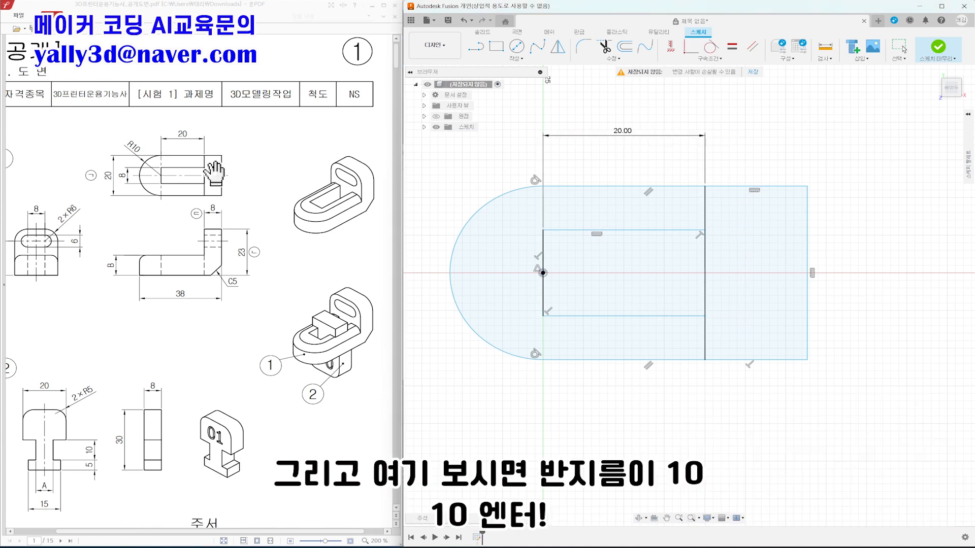
key("Escape")
- Dimension the outline's rounded end with a radius of 10 mm
left_click_drag(132, 139, 138, 155)
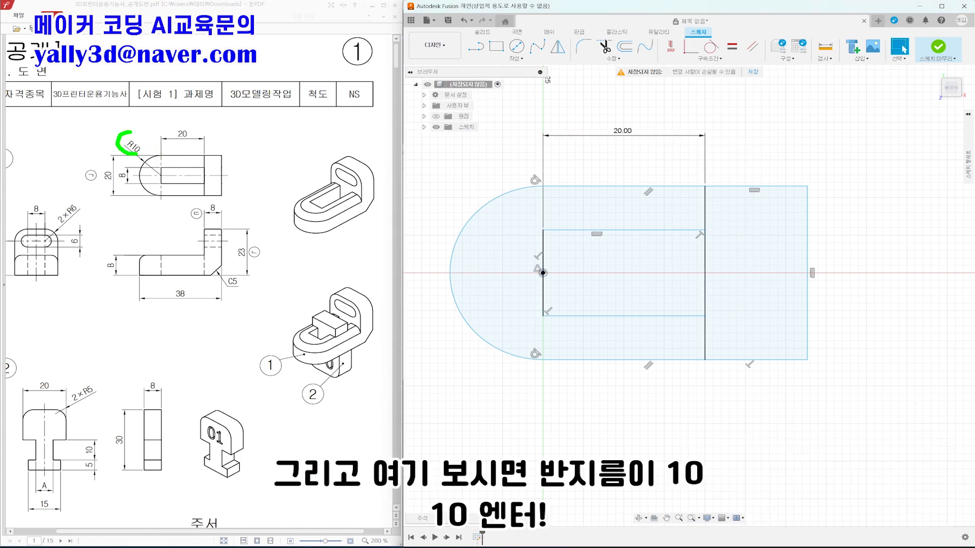
key("d")
left_click(488, 199)
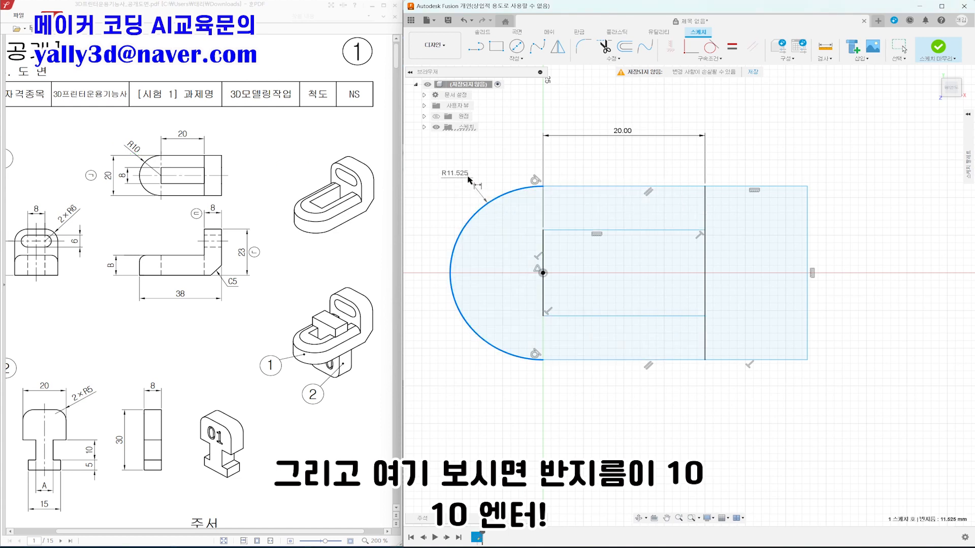
left_click(460, 164)
type("10")
key("Return")
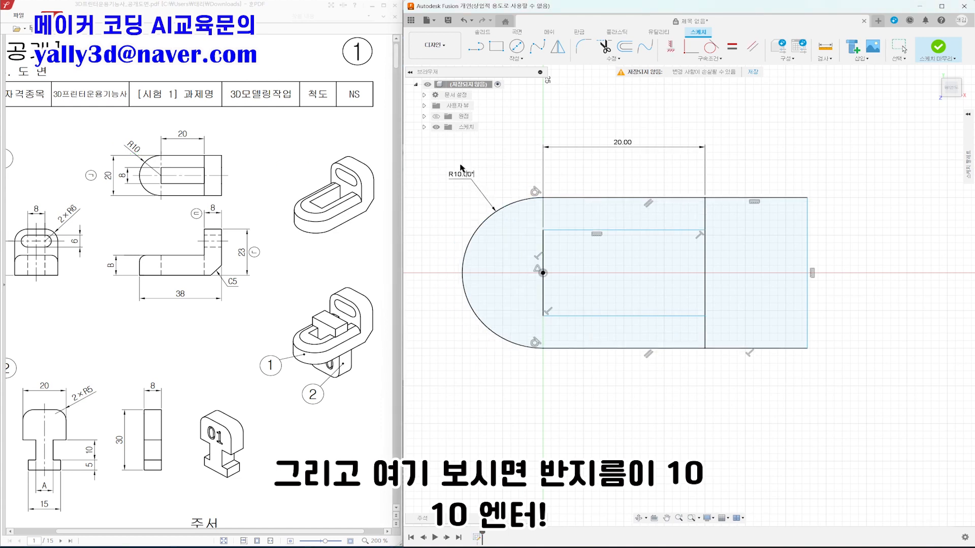
key("Escape")
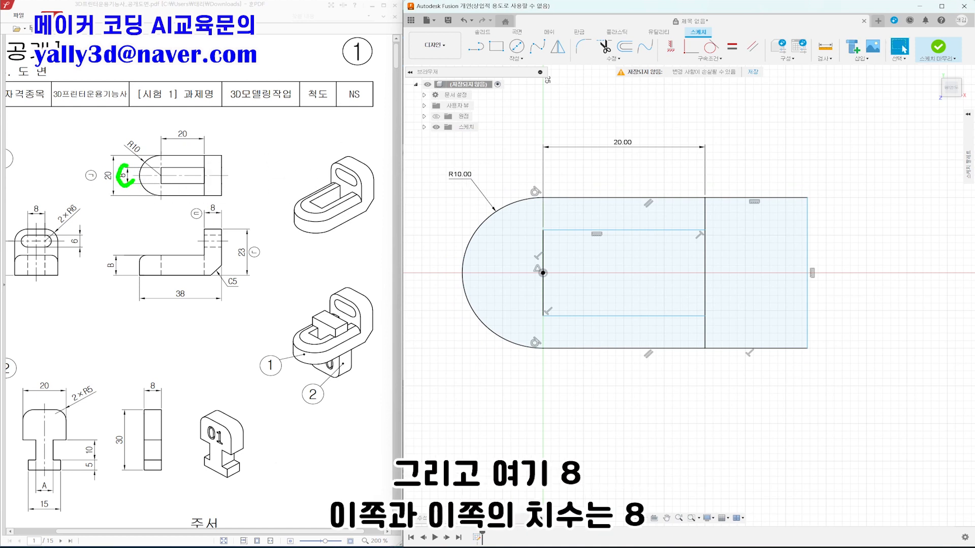
- Dimension the inner slot's width between its two long edges as 8 mm
key("d")
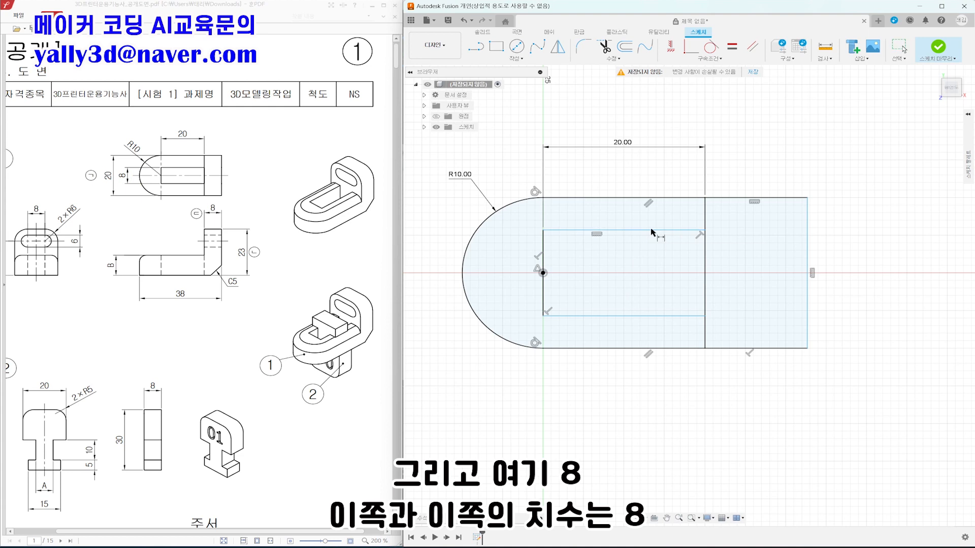
left_click(648, 315)
left_click(640, 230)
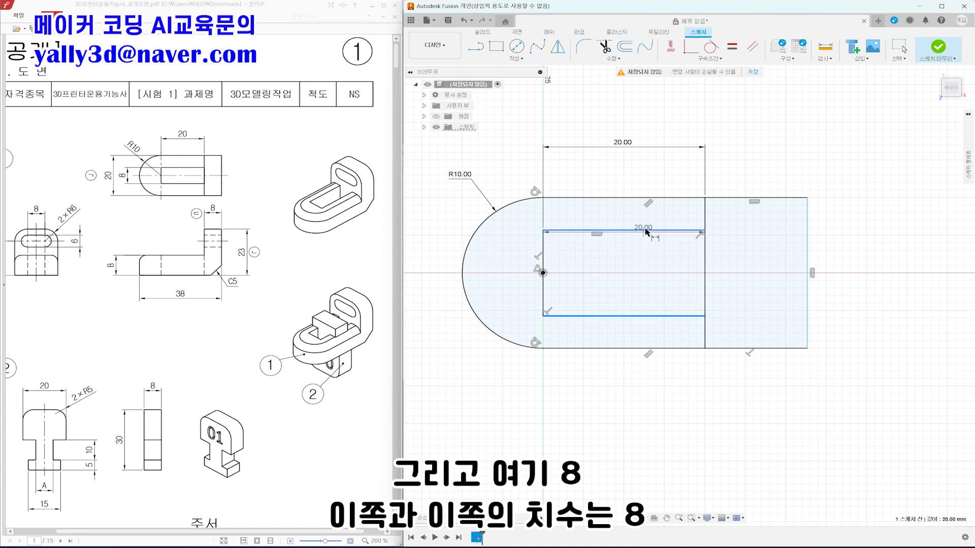
left_click(432, 272)
type("8")
key("Return")
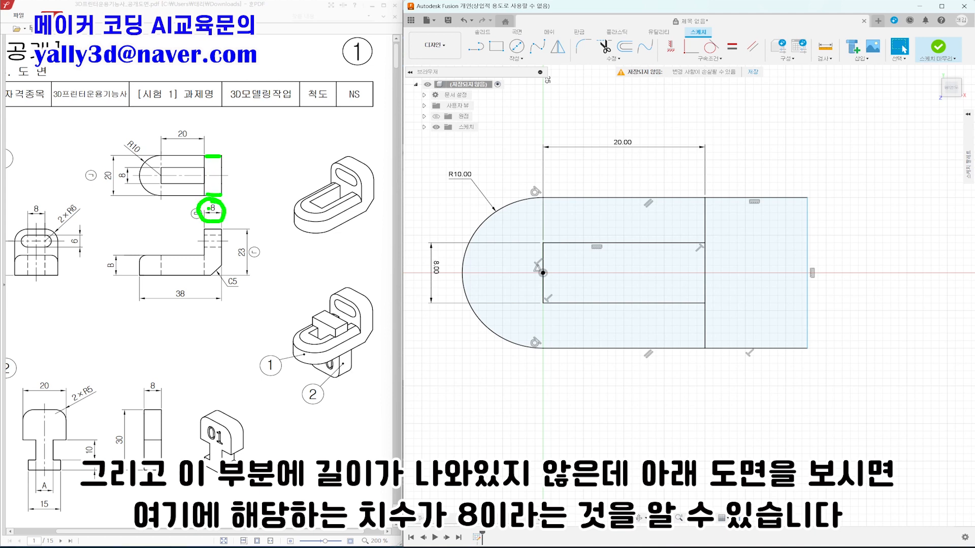
- Dimension the distance between the dividing line and the outline's straight end line as 8 mm
left_click_drag(217, 257, 201, 270)
key("Escape")
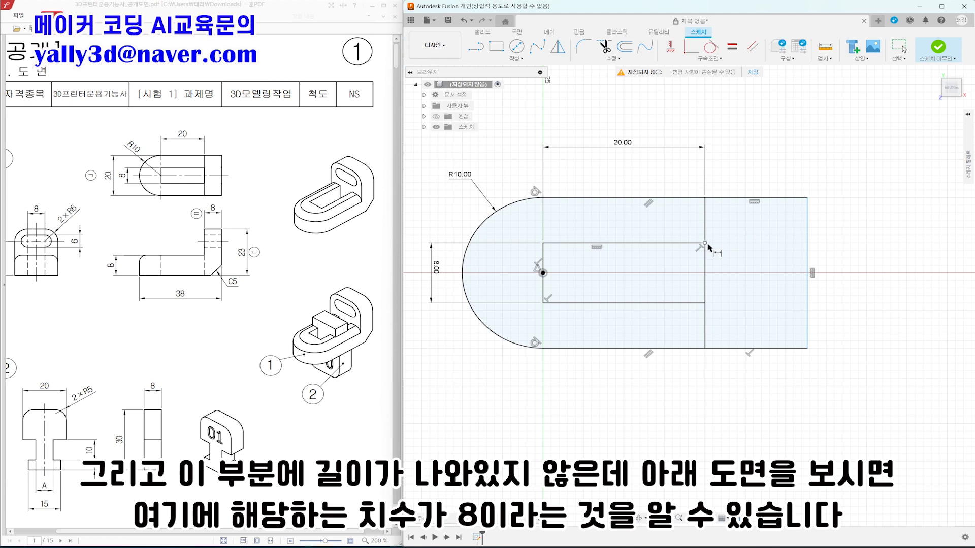
left_click(705, 221)
left_click(808, 223)
left_click(749, 169)
type("8")
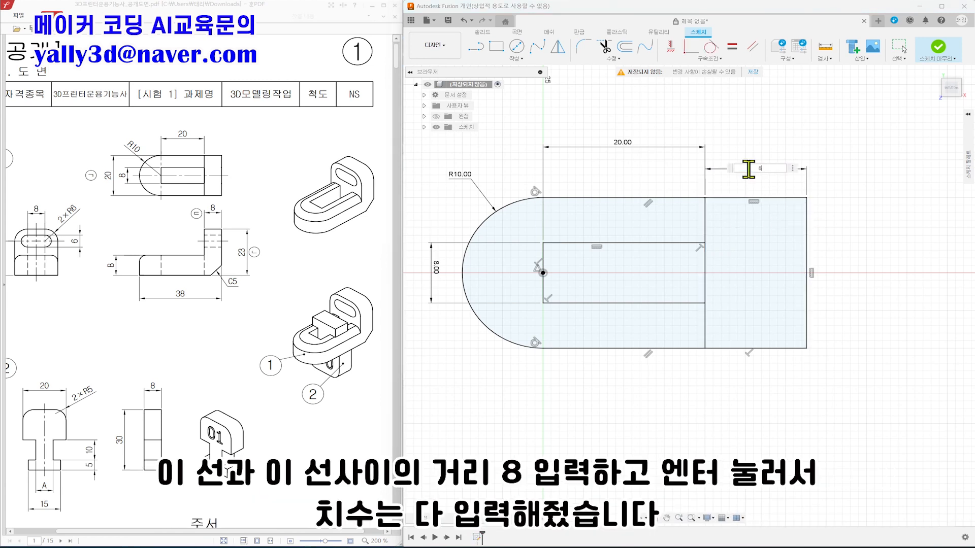
key("Return")
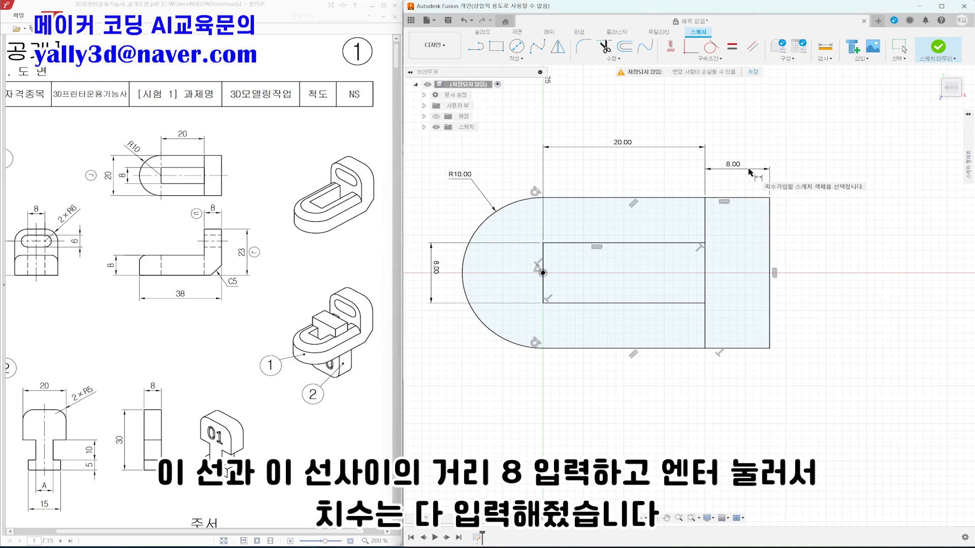
key("Escape")
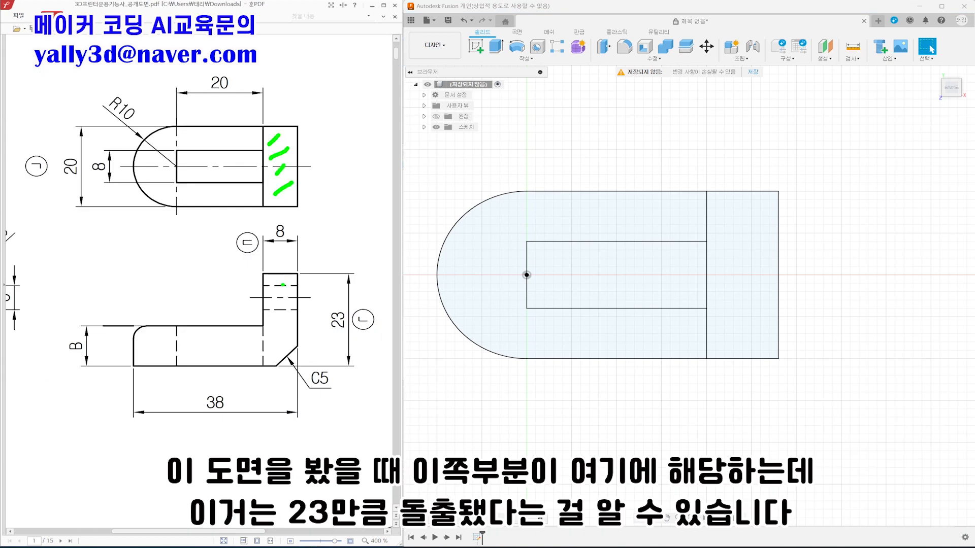
- Match the top view's end strip and U-shaped region to the side view of the drawing and examine their extrusion heights
left_click_drag(285, 304, 270, 330)
left_click_drag(281, 335, 271, 348)
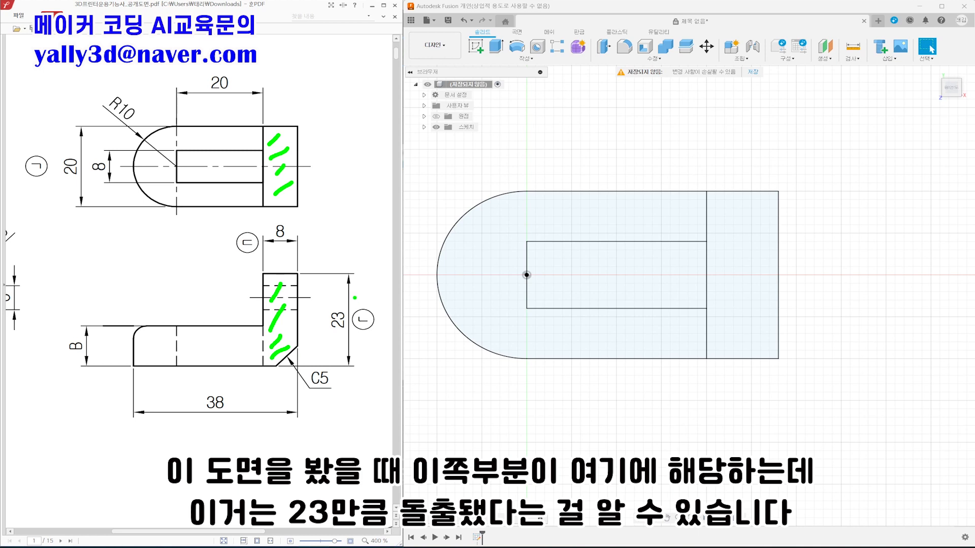
left_click_drag(337, 305, 350, 343)
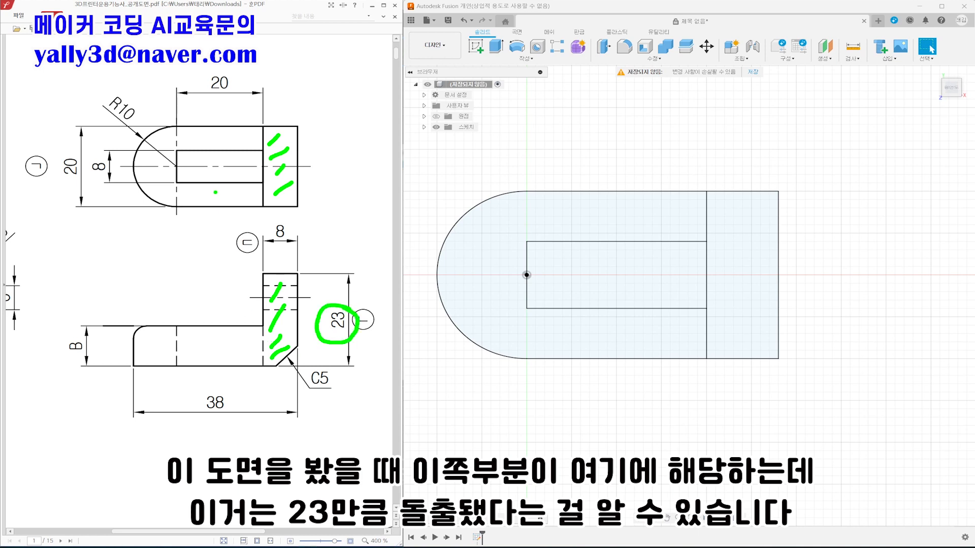
mouse_move(250, 138)
left_mouse_down()
mouse_move(198, 139)
mouse_move(181, 194)
mouse_move(241, 194)
left_mouse_up()
left_click_drag(158, 336, 143, 350)
mouse_move(178, 341)
left_mouse_down()
mouse_move(166, 350)
mouse_move(193, 357)
left_mouse_up()
left_click_drag(235, 347, 226, 355)
mouse_move(83, 333)
left_mouse_down()
mouse_move(61, 359)
mouse_move(97, 342)
left_mouse_up()
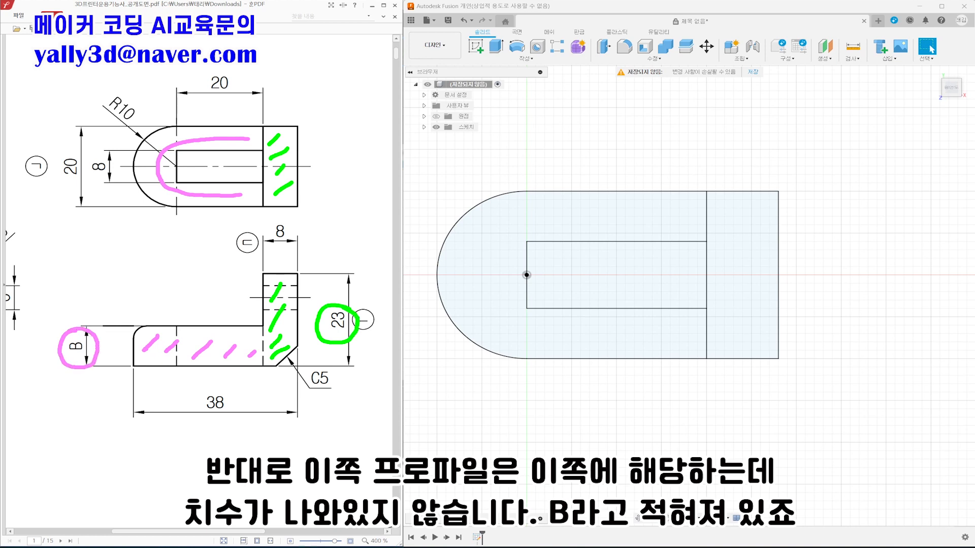
- Examine the assembly view and part 2 to find which feature of part 2 fits part 1's U-shaped region
key("Escape")
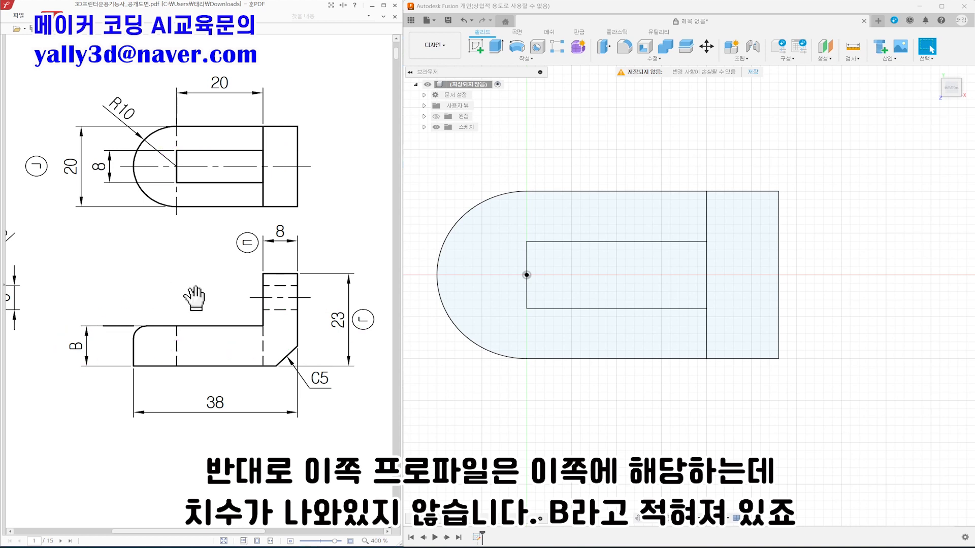
scroll(305, 298, "down", 4)
scroll(305, 298, "down", 2, "ctrl")
left_click_drag(339, 327, 204, 288)
key("ctrl+2")
mouse_move(328, 301)
left_mouse_down()
mouse_move(300, 310)
mouse_move(279, 278)
left_mouse_up()
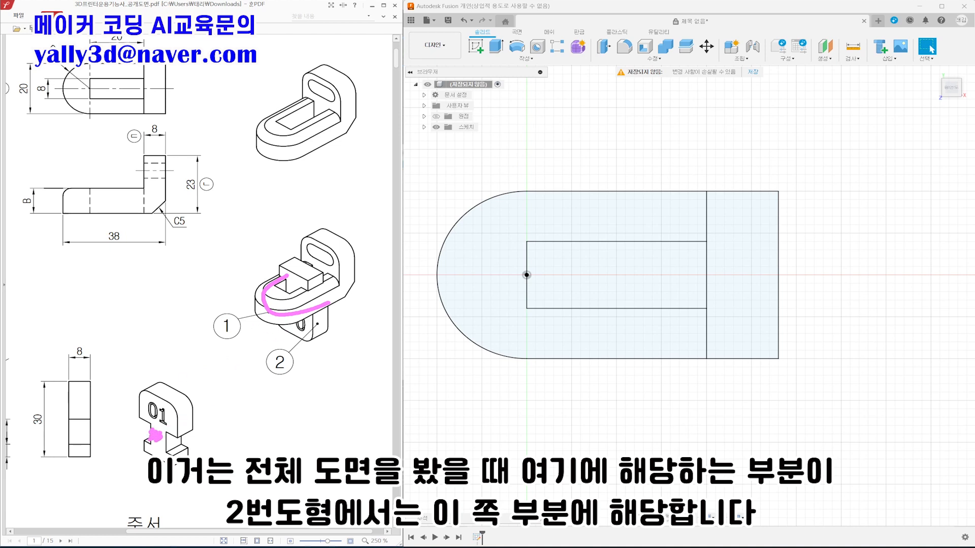
left_click_drag(162, 441, 337, 374)
key("Escape")
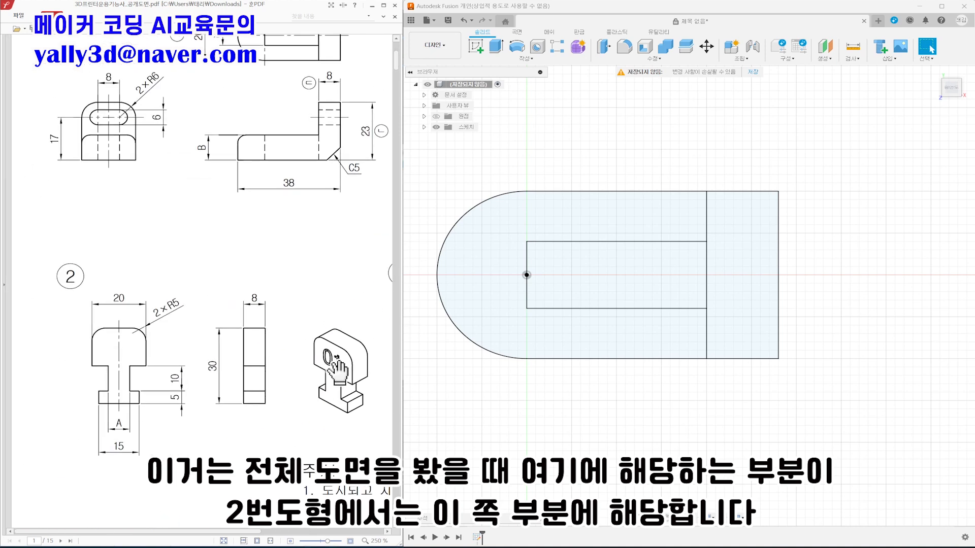
- Examine part 2's height dimensions in the drawing and match the neck height to dimension B on part 1's side view
scroll(171, 376, "up", 3, "ctrl")
key("ctrl+2")
mouse_move(54, 363)
left_mouse_down()
mouse_move(66, 395)
mouse_move(81, 402)
left_mouse_up()
mouse_move(193, 369)
left_mouse_down()
mouse_move(156, 387)
mouse_move(194, 385)
left_mouse_up()
key("Escape")
left_click_drag(286, 235, 129, 474)
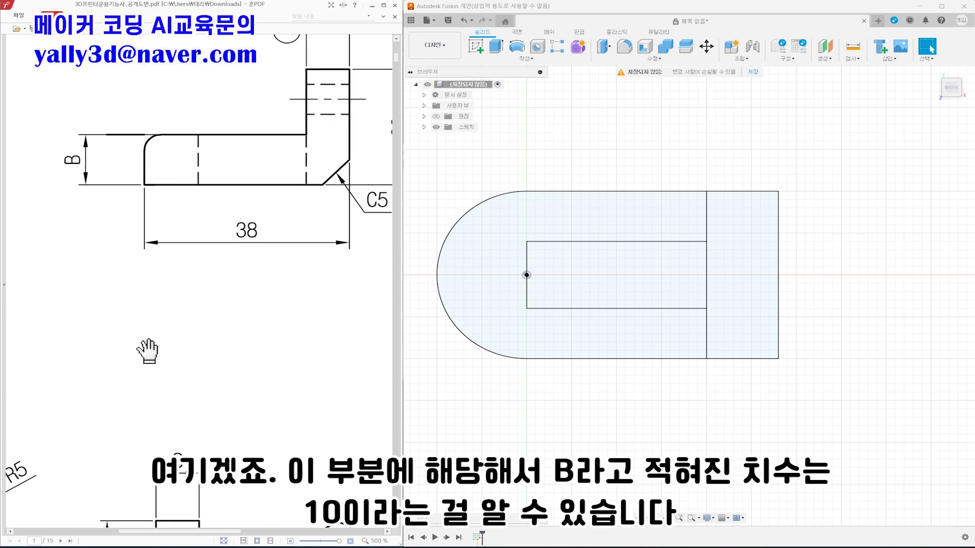
mouse_move(52, 148)
left_mouse_down()
mouse_move(36, 167)
mouse_move(79, 172)
left_mouse_up()
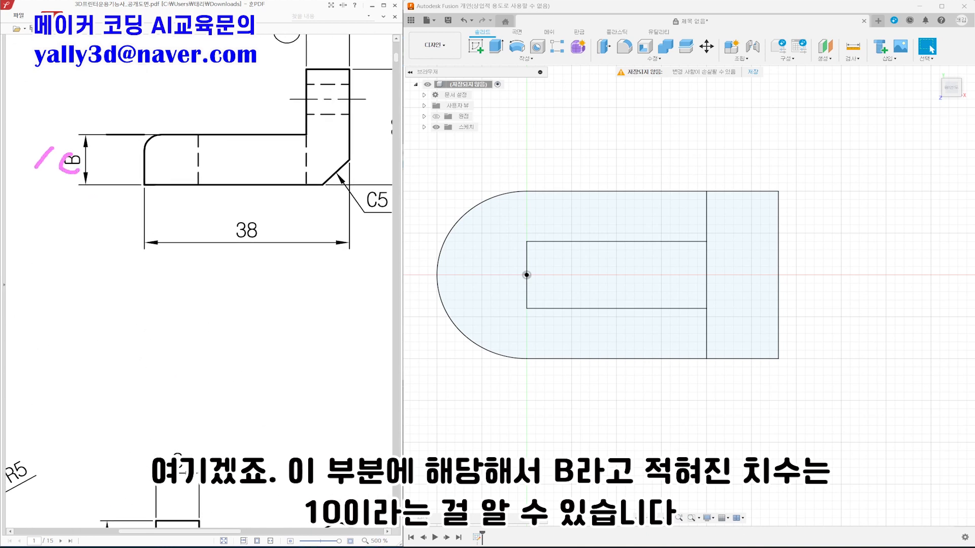
key("Escape")
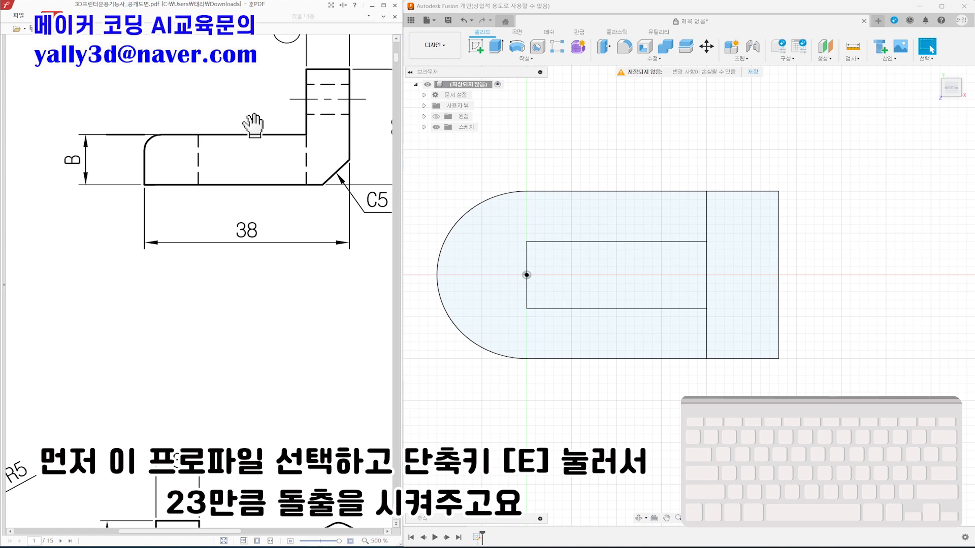
- Extrude the sketch's rectangular end strip 23 mm as a new body
left_click(764, 246)
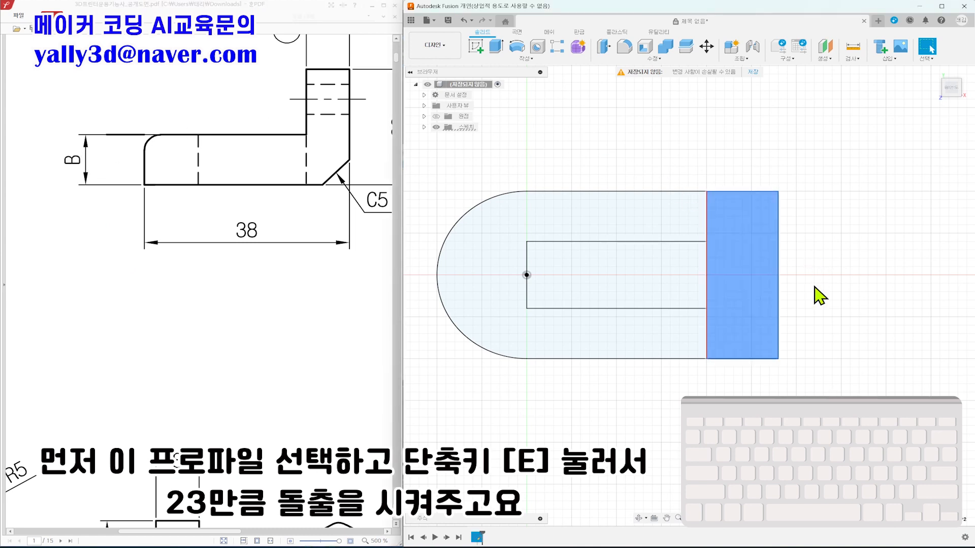
key("e")
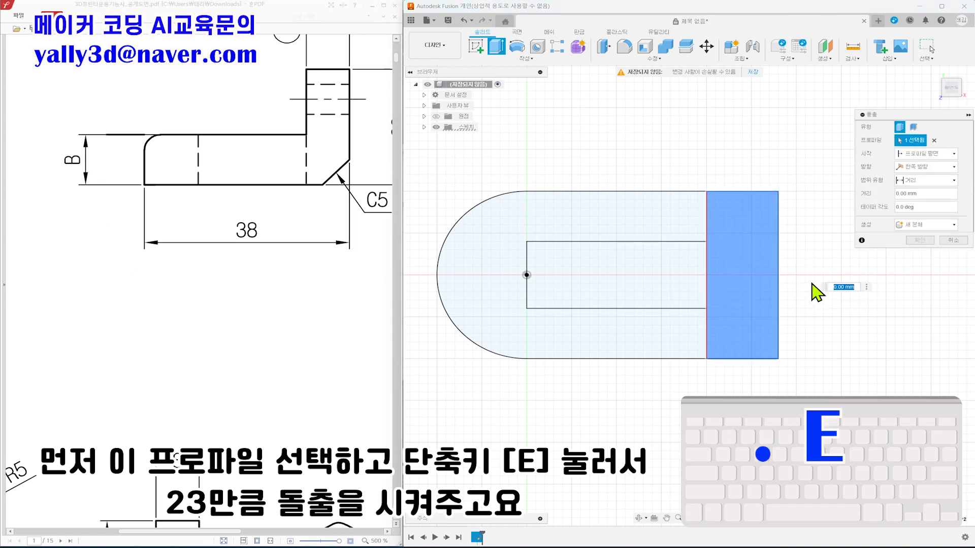
type("23")
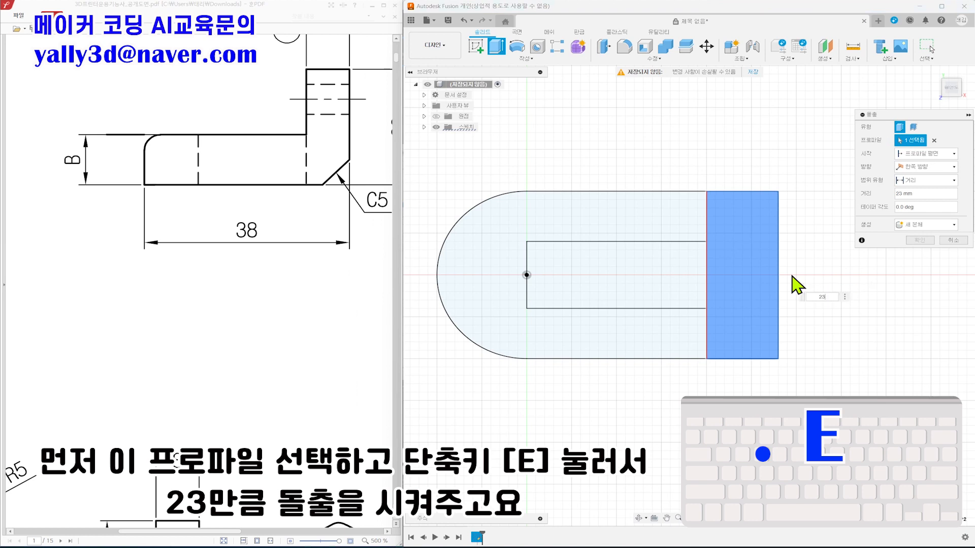
key("Return")
middle_click_drag(816, 252, 859, 228, "shift")
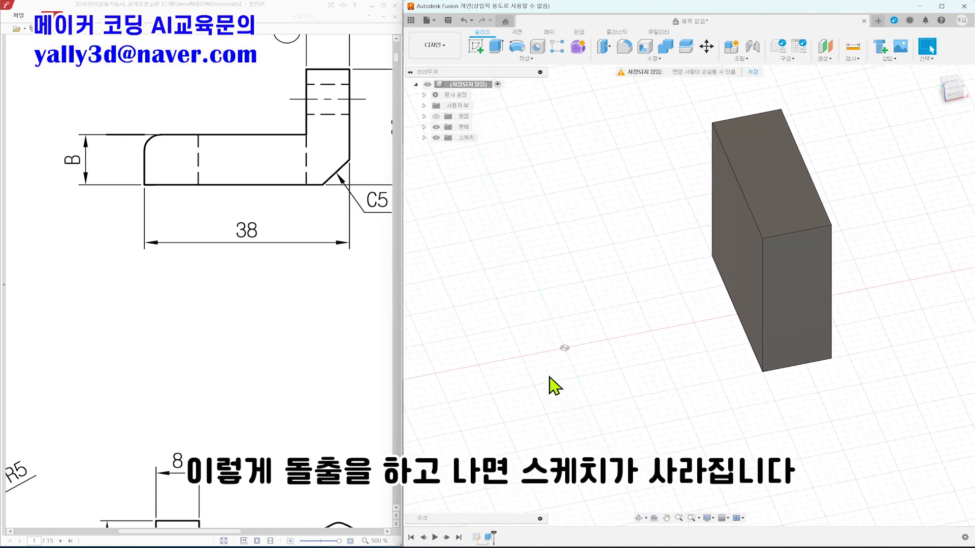
- Make the hidden top-view sketch visible again around the base of the extruded block
left_click(425, 138)
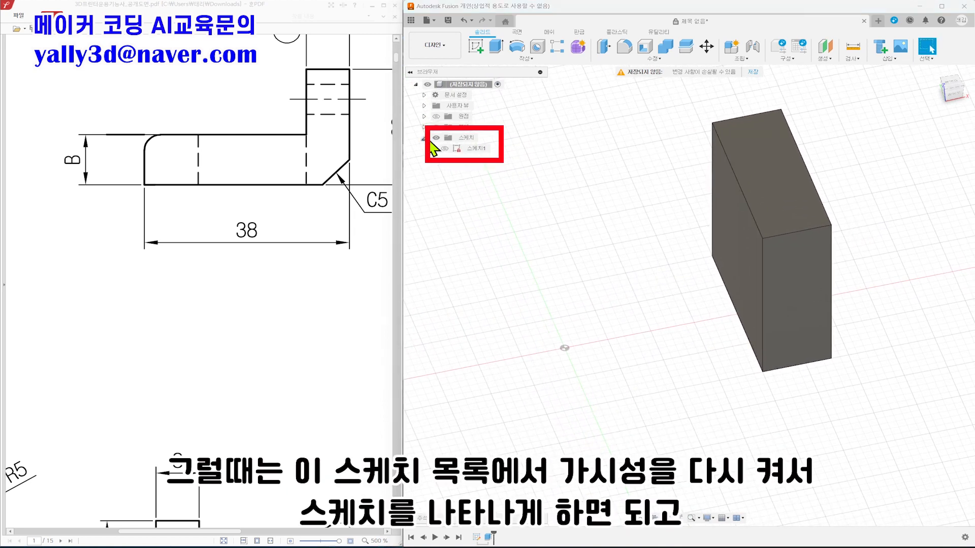
left_click(445, 148)
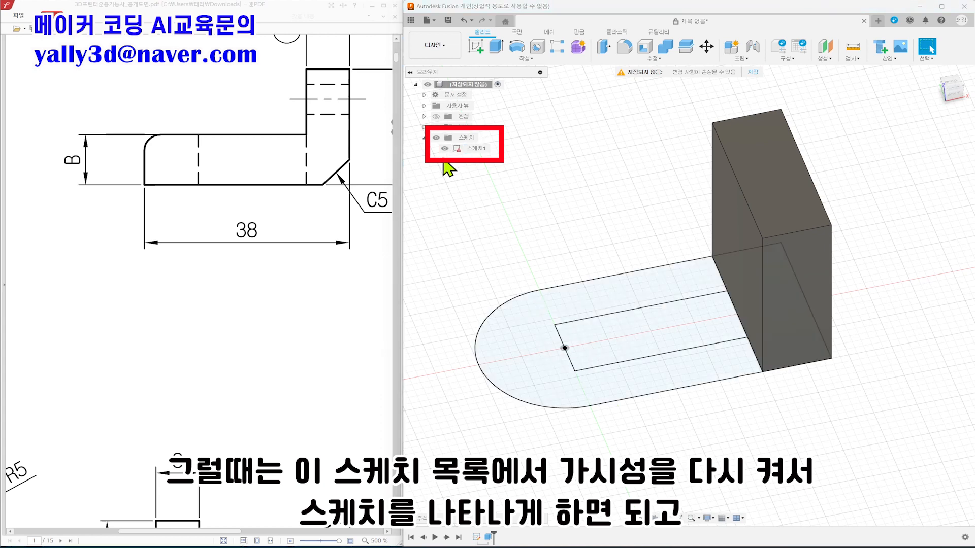
middle_click_drag(481, 259, 495, 210)
scroll(499, 235, "up", 1)
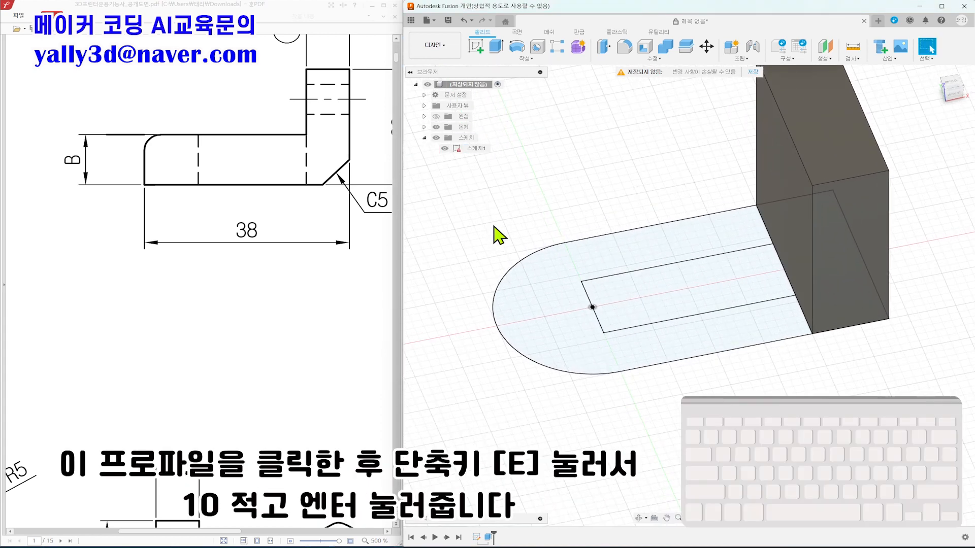
- Extrude the U-shaped profile around the inner slot 10 mm, joined to the upright block, and hide the sketch again
left_click(544, 279)
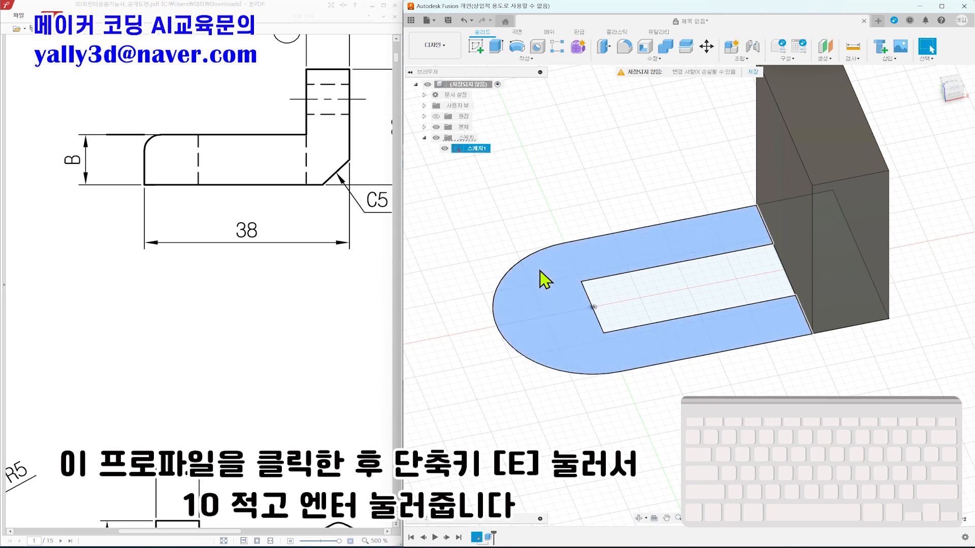
key("e")
type("10")
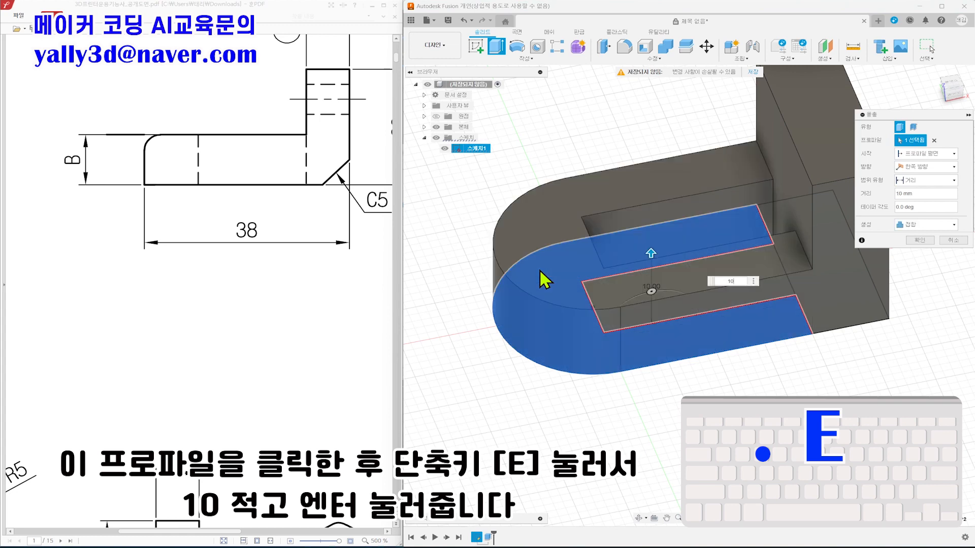
key("Return")
middle_click_drag(843, 320, 802, 381)
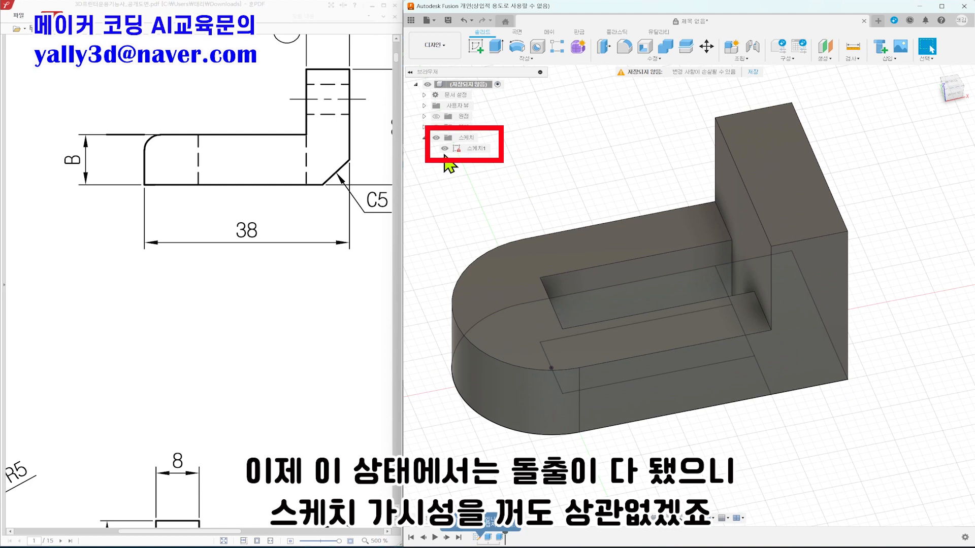
left_click(444, 148)
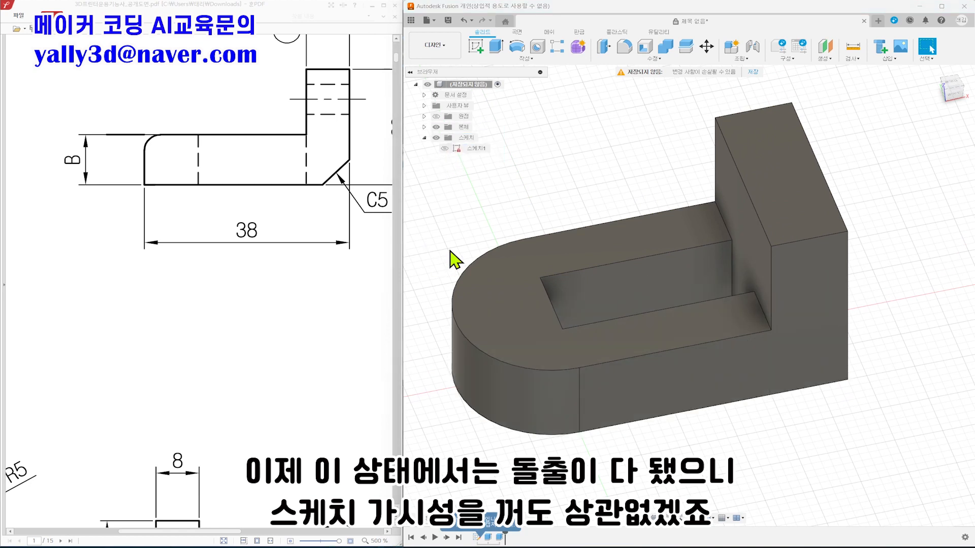
middle_click_drag(451, 251, 475, 263)
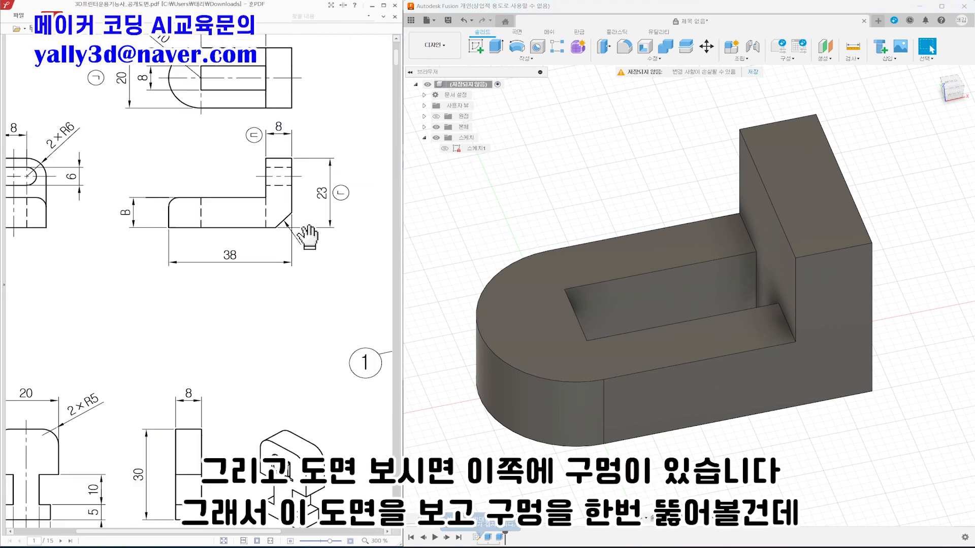
- Locate the slot hole's dimensioned view in the drawing and start a sketch on the upright block's face toward the U-shaped base
mouse_move(308, 236)
left_mouse_down()
mouse_move(148, 254)
mouse_move(145, 272)
left_mouse_up()
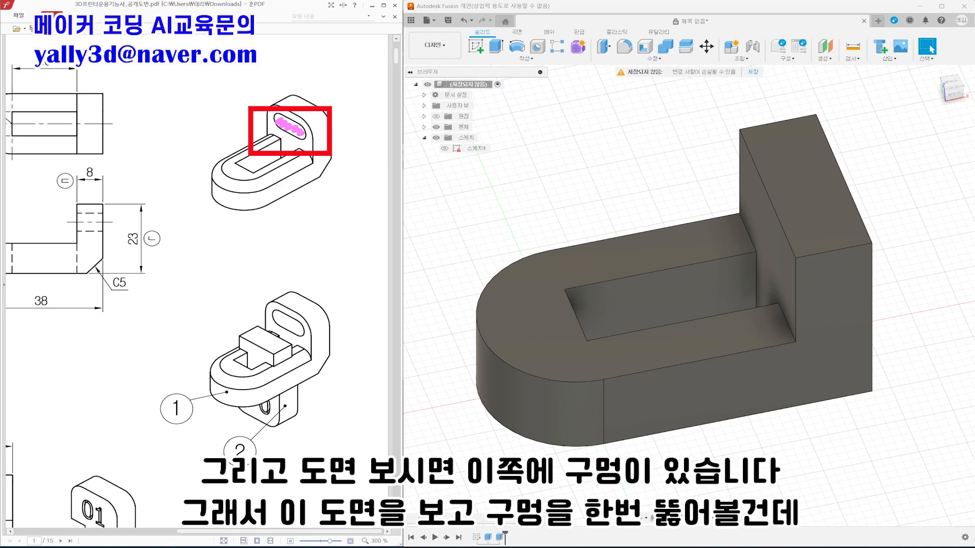
mouse_move(71, 220)
left_mouse_down()
mouse_move(270, 245)
mouse_move(376, 227)
left_mouse_up()
left_click_drag(191, 258, 222, 248)
scroll(127, 247, "up", 2, "ctrl")
left_click_drag(126, 244, 206, 254)
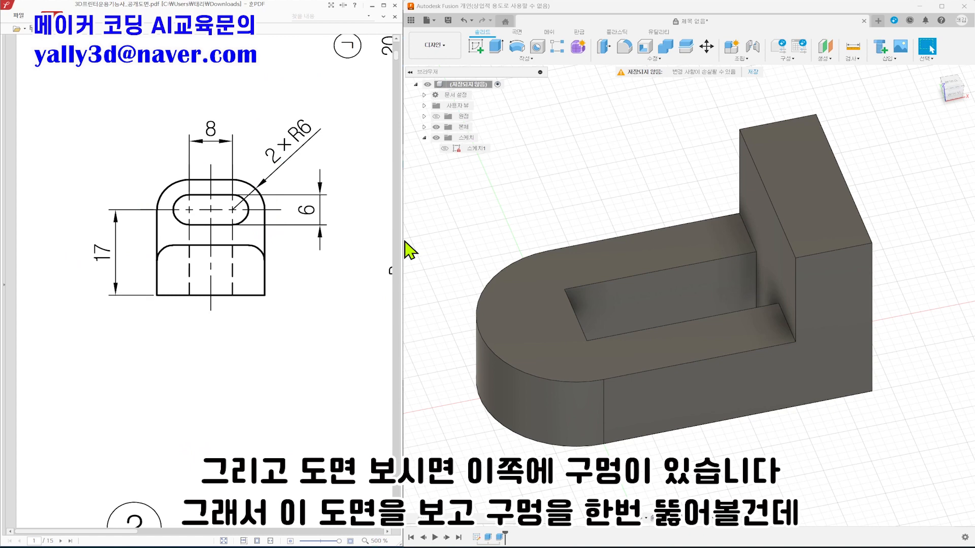
left_click(778, 256)
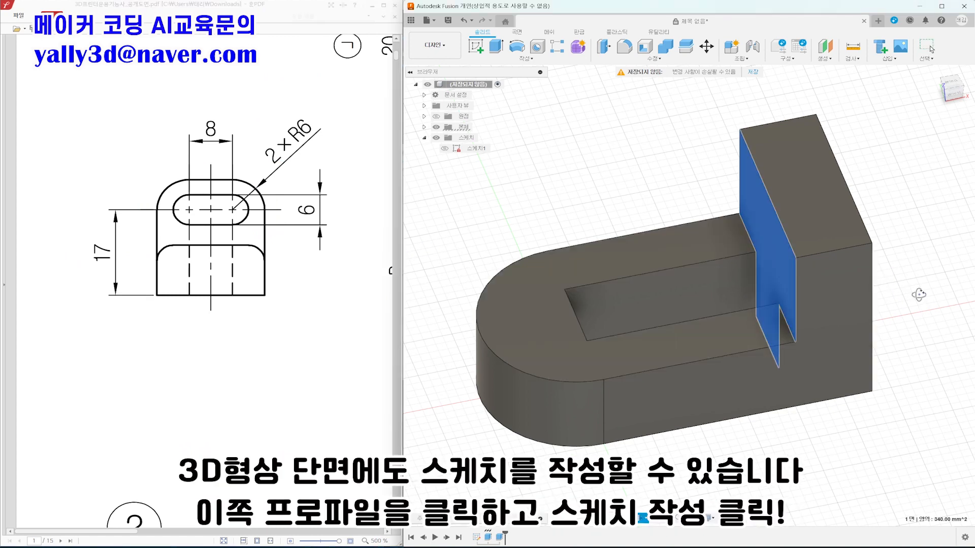
middle_click_drag(920, 297, 946, 280, "shift")
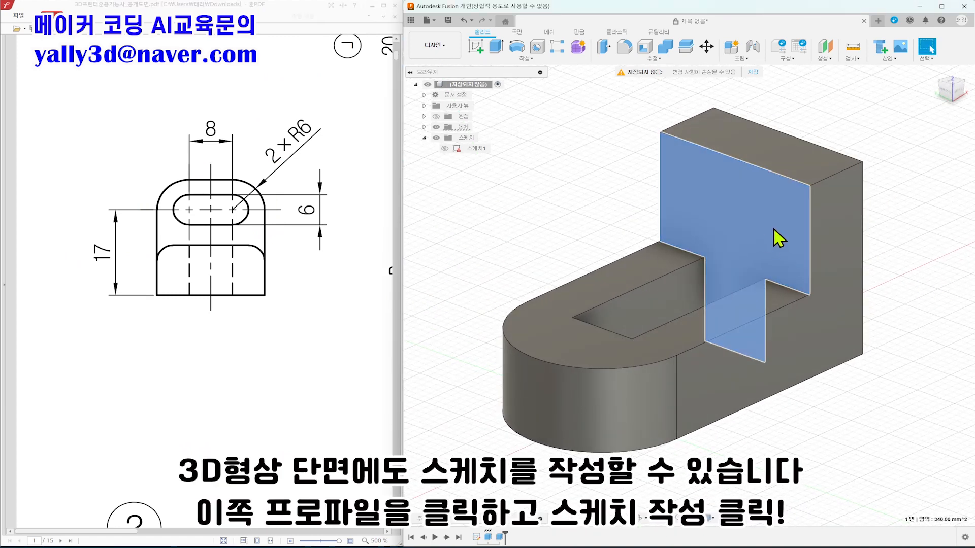
left_click(894, 204)
left_click(745, 228)
left_click(480, 51)
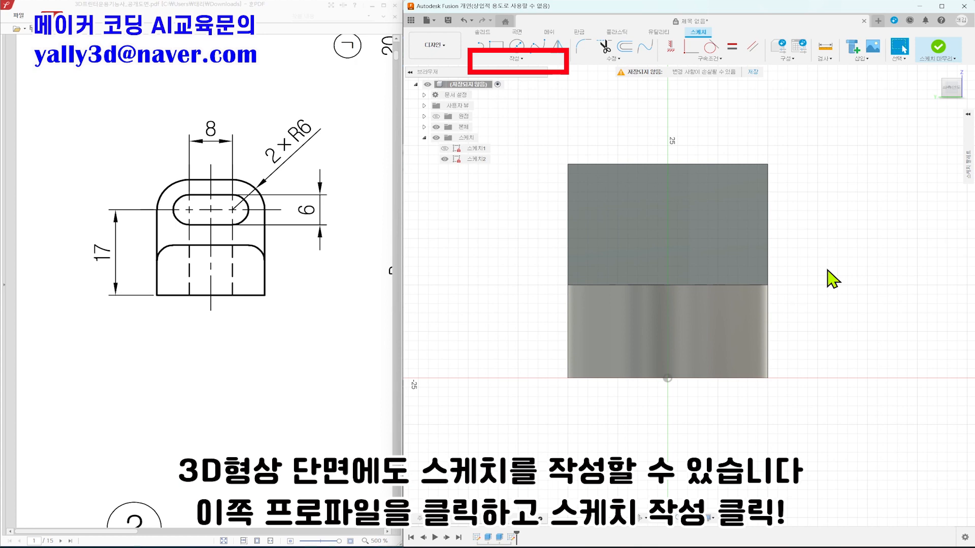
- Draw a horizontal center-to-center slot on the upper part of the face, with its centers about 8.5 mm apart
left_click(519, 59)
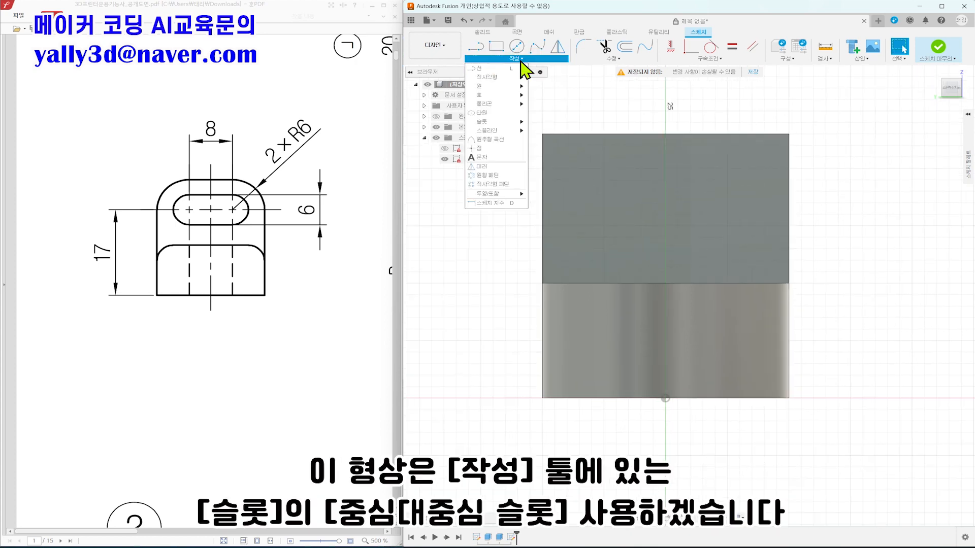
mouse_move(498, 123)
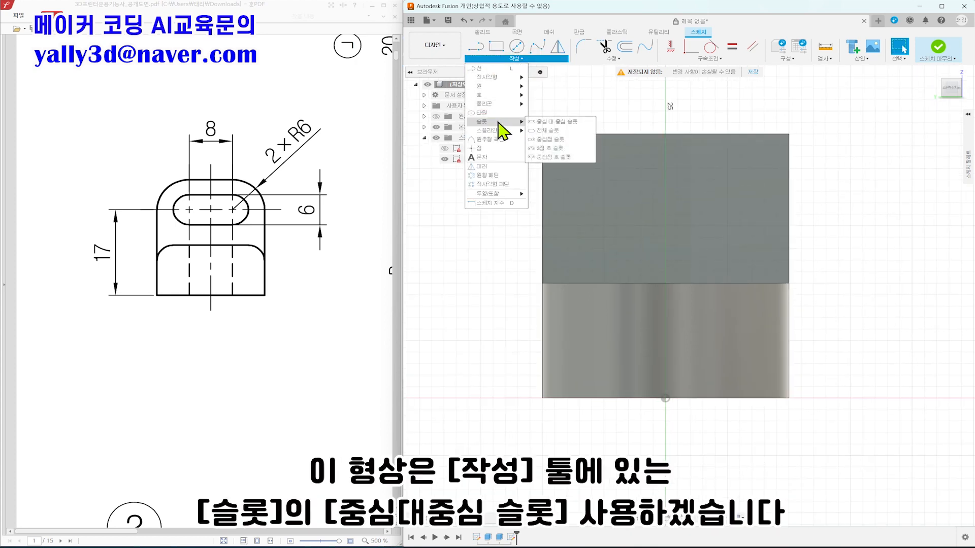
left_click(559, 123)
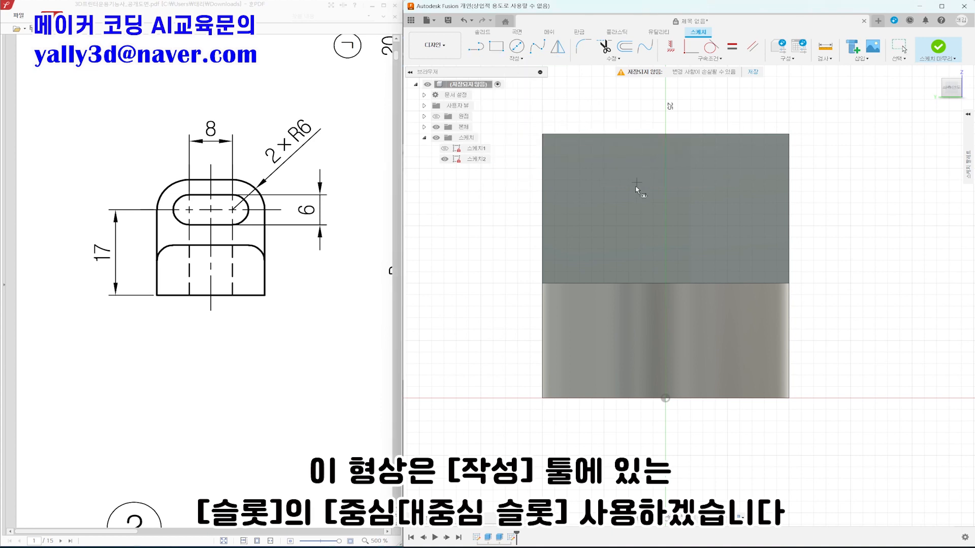
left_click(615, 196)
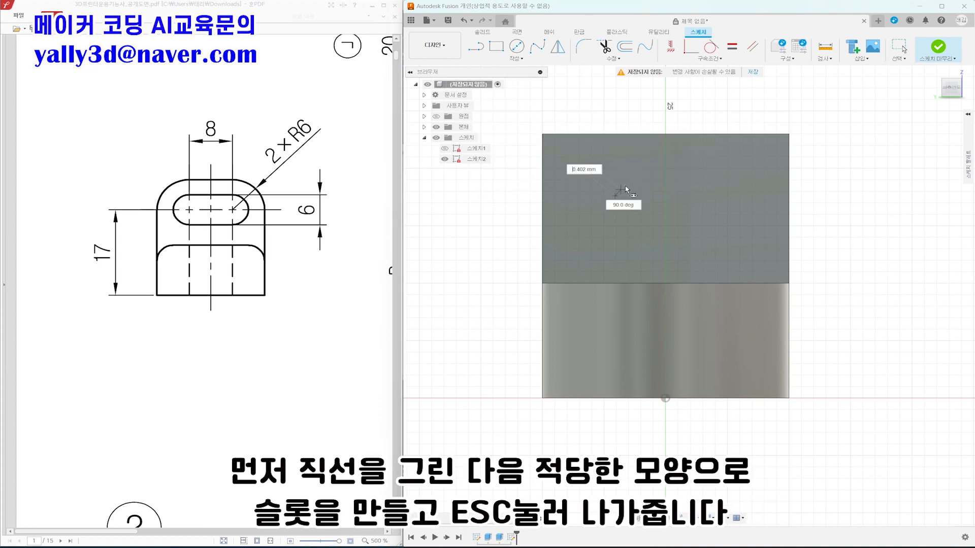
left_click(720, 196)
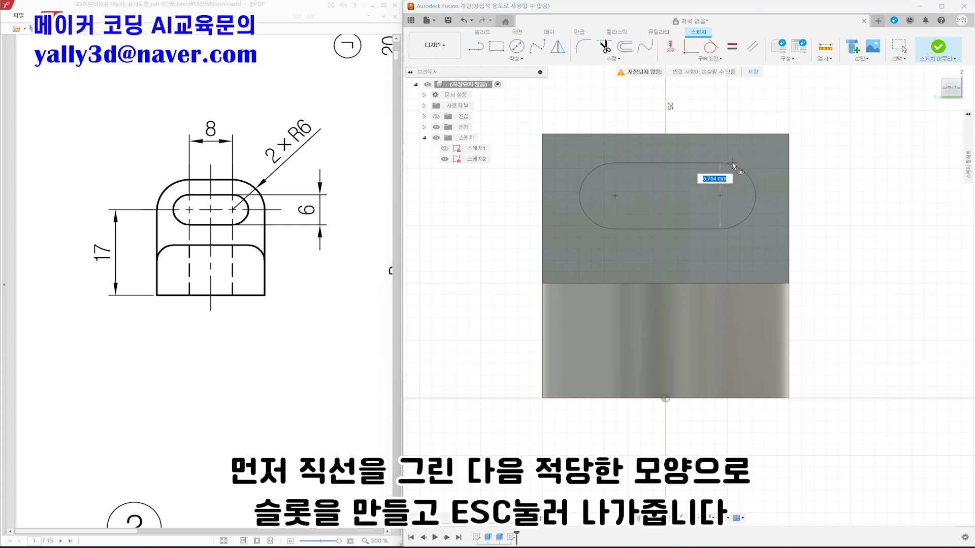
left_click(737, 163)
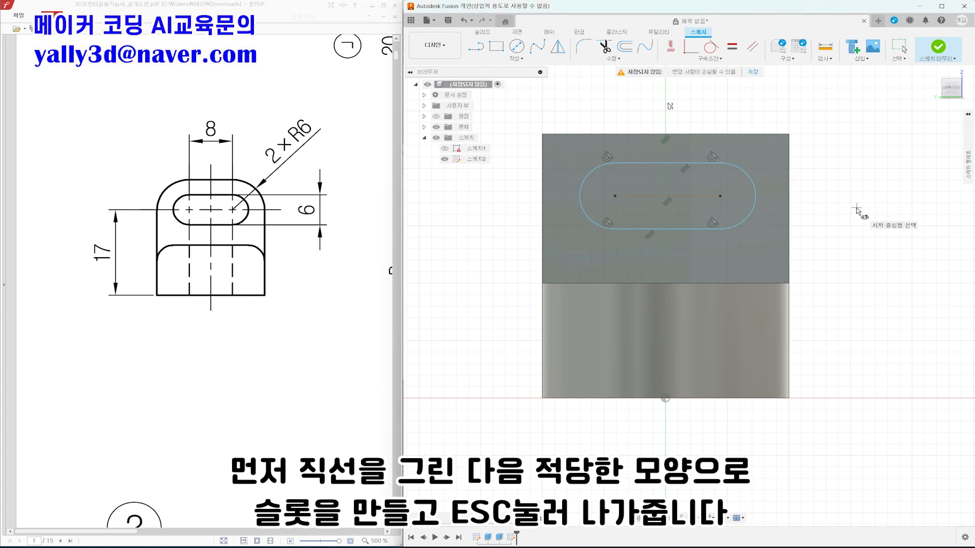
key("Escape")
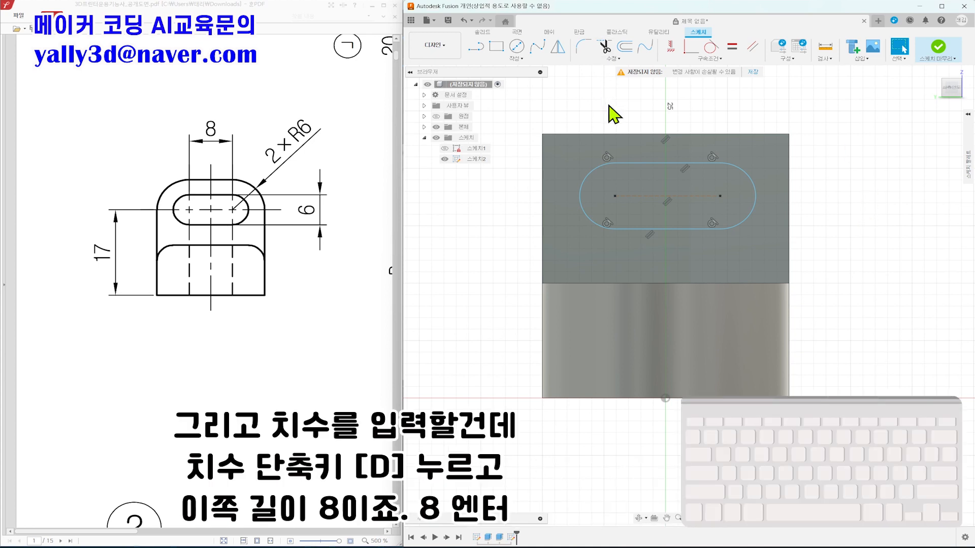
- Dimension the slot's center-to-center length as 8 mm above the block
key("d")
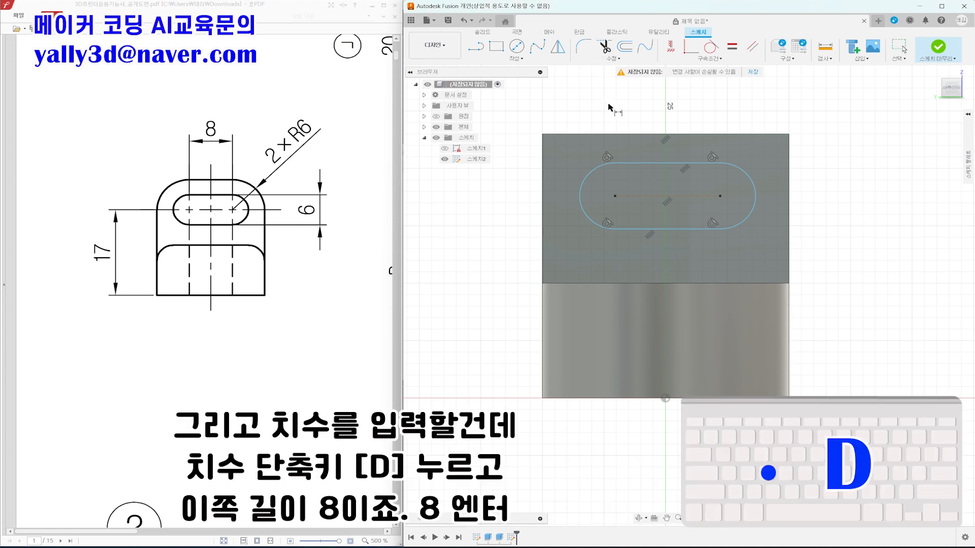
left_click(638, 197)
left_click(669, 91)
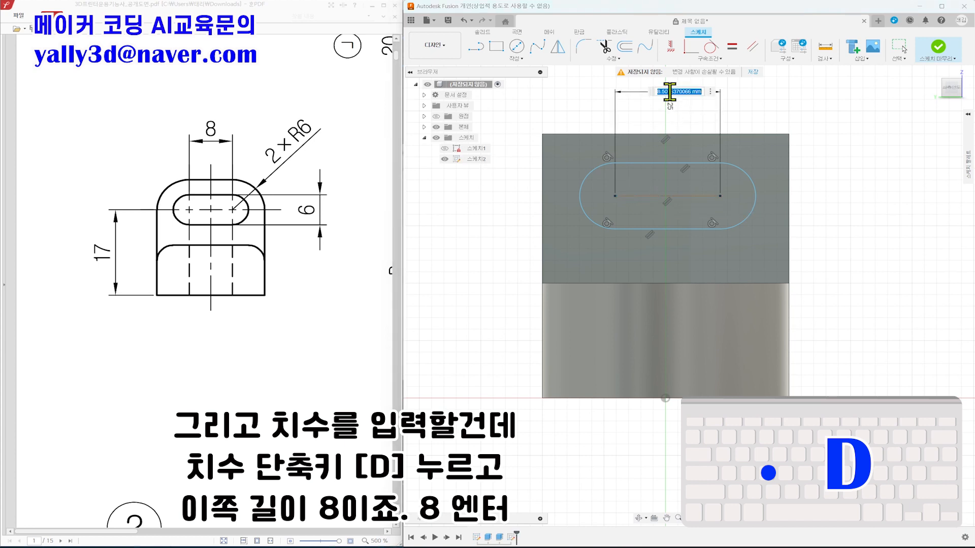
type("8")
key("Return")
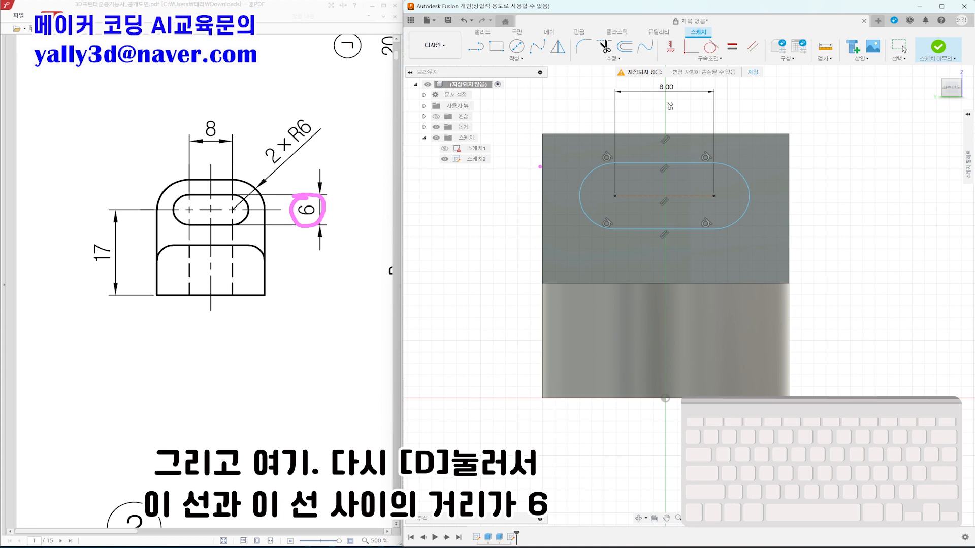
- Dimension the slot's width between its two straight edges as 6 mm
key("d")
key("Escape")
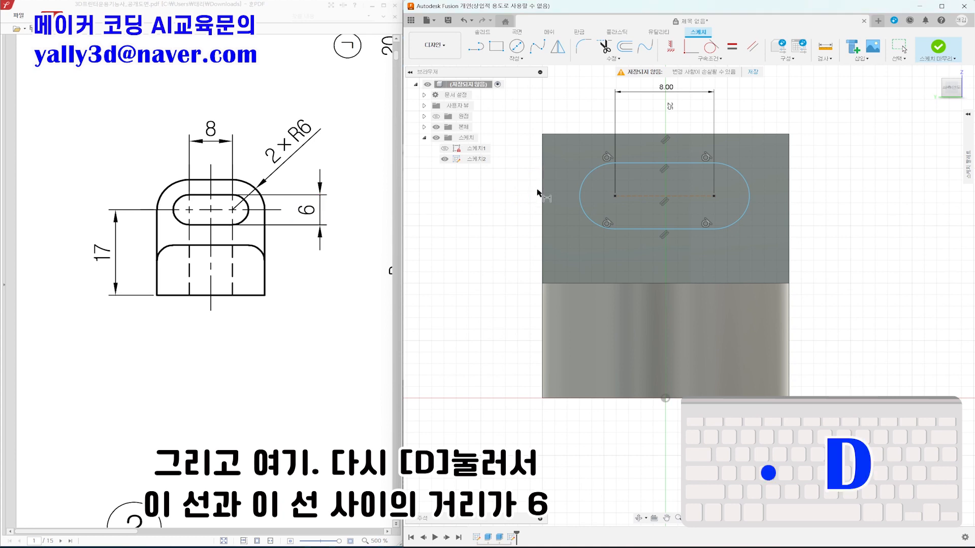
left_click(648, 163)
left_click(644, 229)
left_click(508, 206)
type("6")
key("Return")
- Dimension the vertical distance from the slot's center line to the block's bottom edge as 17 mm
mouse_move(102, 235)
left_mouse_down()
mouse_move(103, 268)
mouse_move(107, 234)
left_mouse_up()
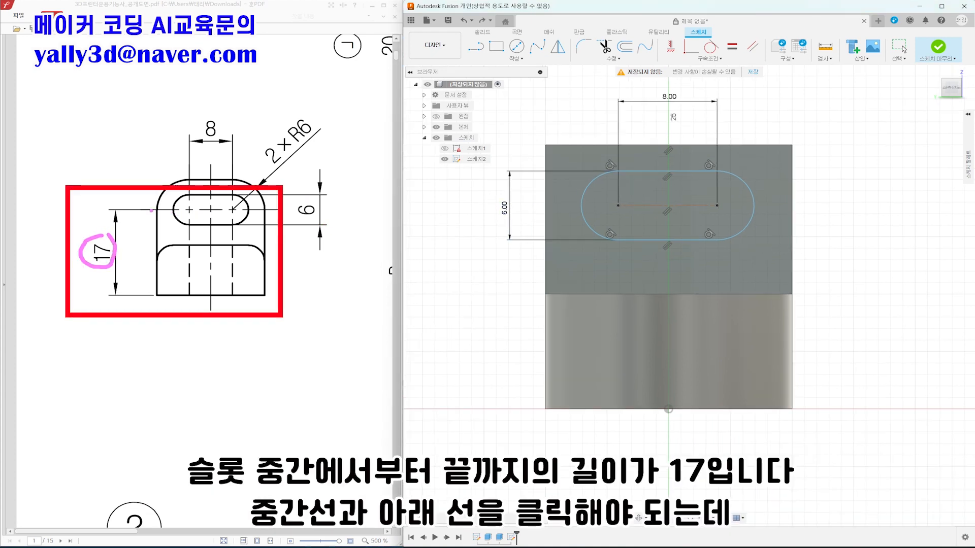
left_click_drag(151, 210, 212, 208)
left_click_drag(151, 296, 203, 298)
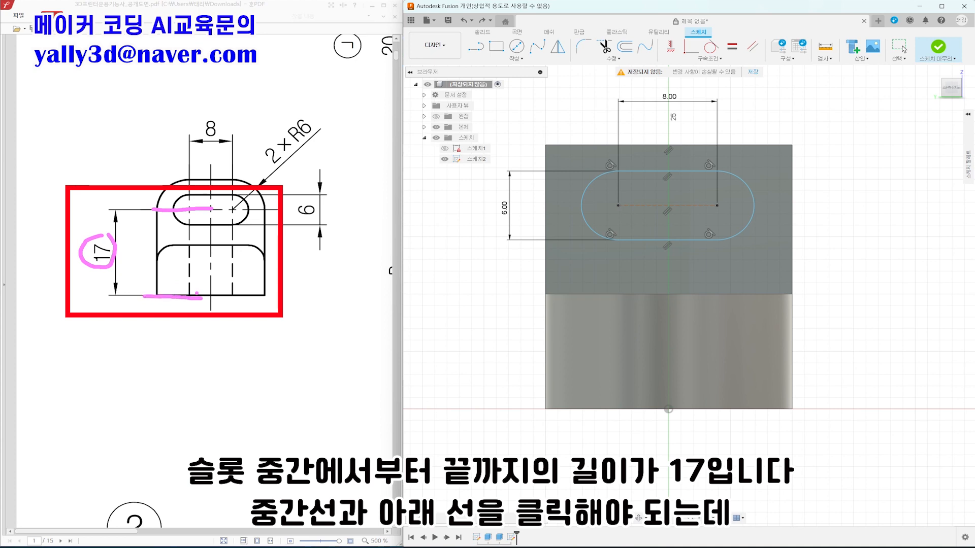
key("Escape")
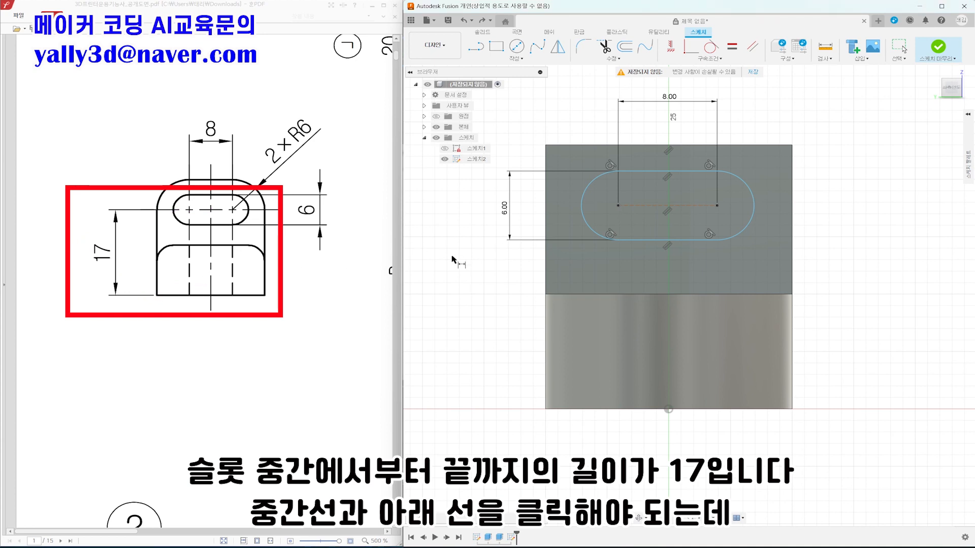
left_click(642, 210)
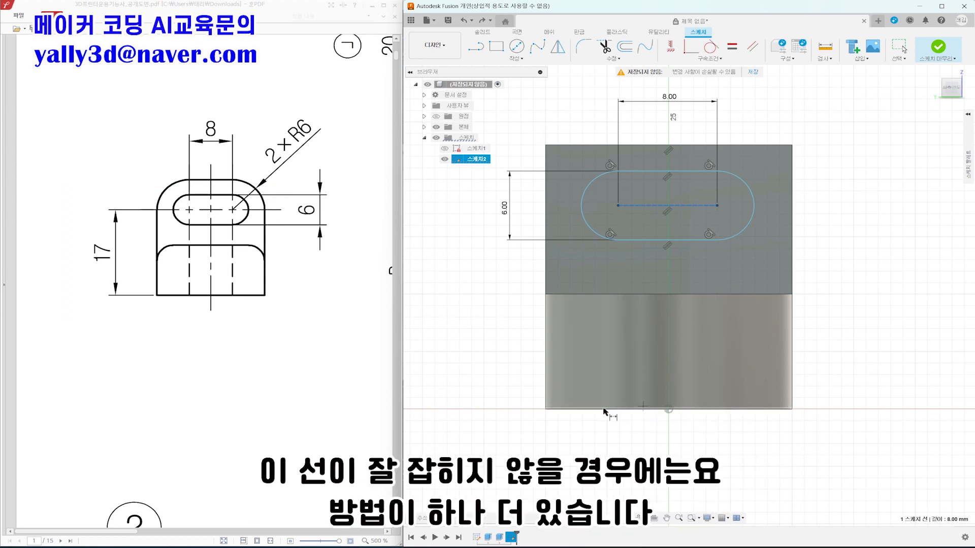
left_click(620, 409)
left_click(474, 315)
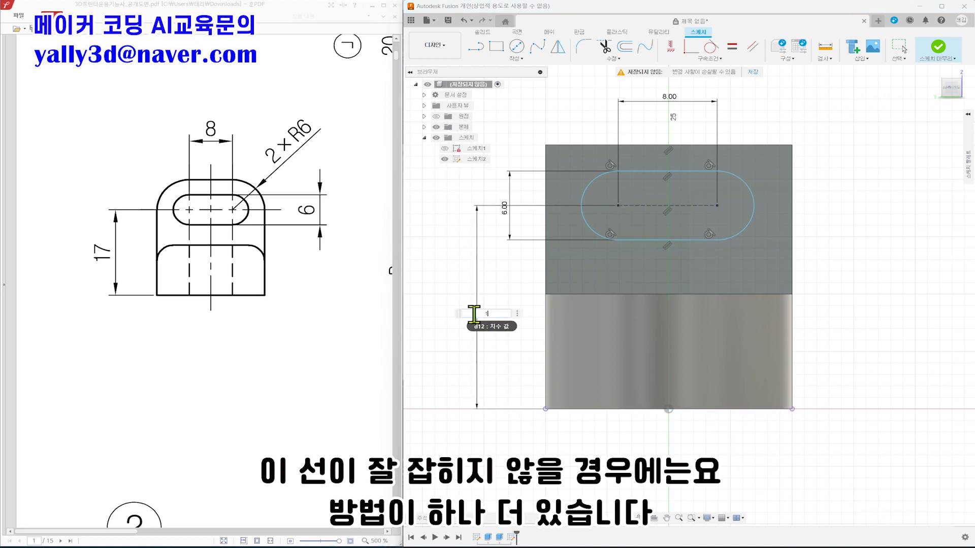
key("Return")
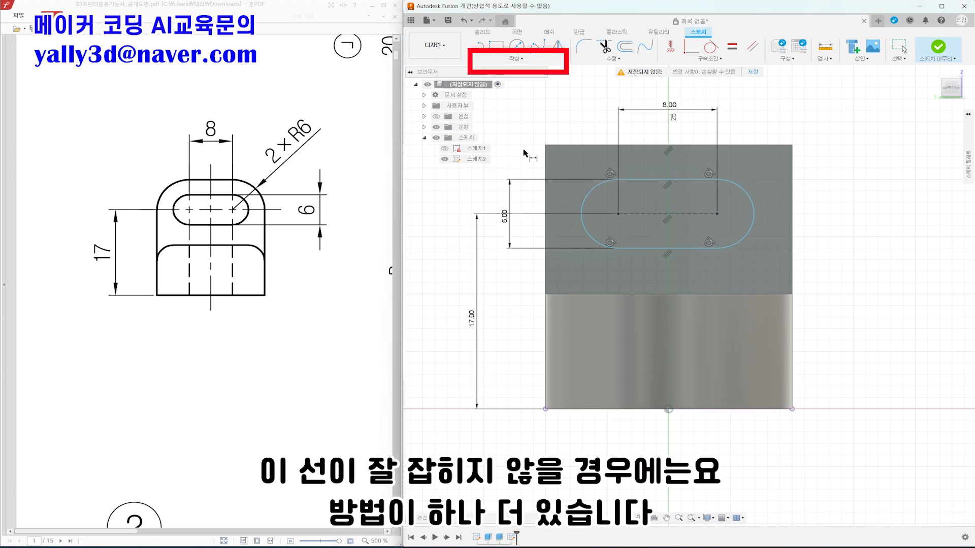
- Project the upright block's face carrying the slot into the sketch as reference geometry
left_click(547, 59)
mouse_move(507, 203)
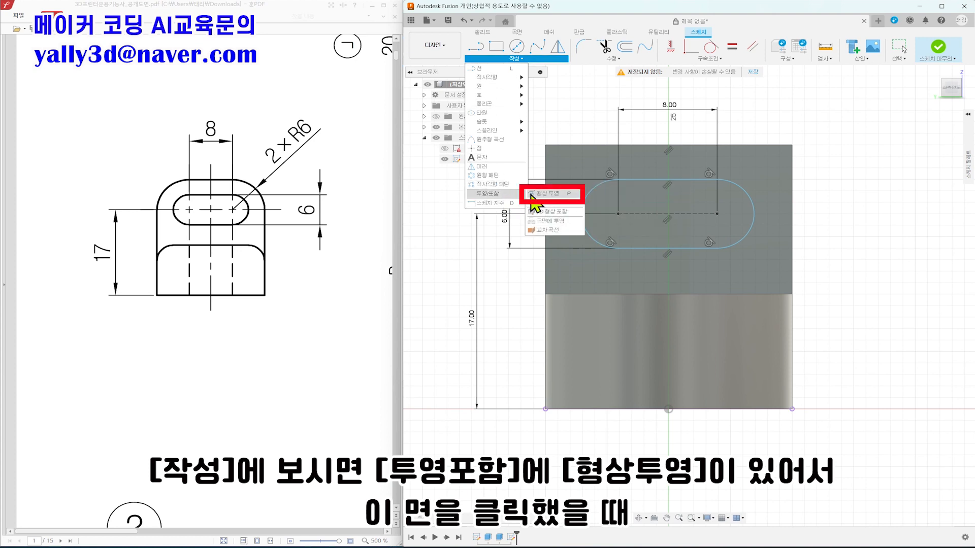
left_click(551, 195)
middle_click_drag(842, 239, 832, 246, "shift")
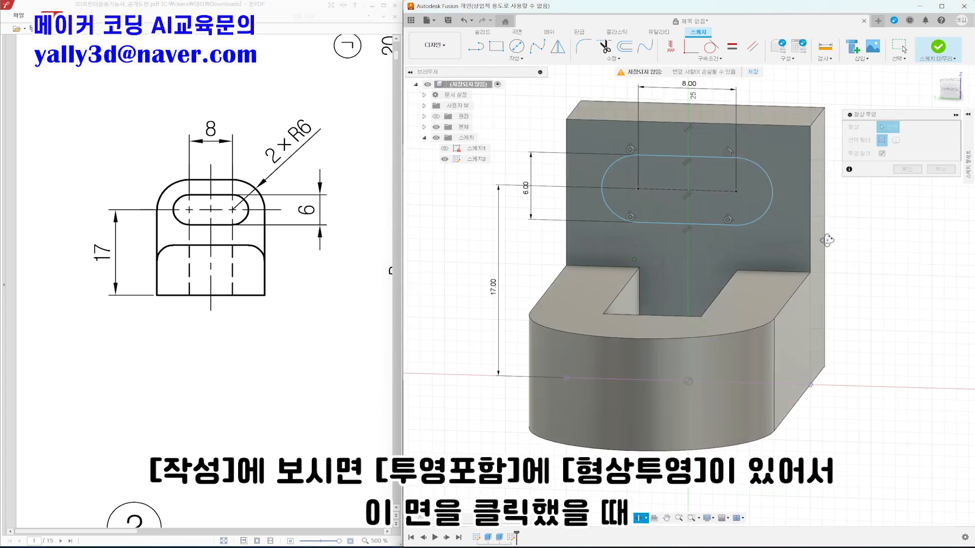
left_click(752, 252)
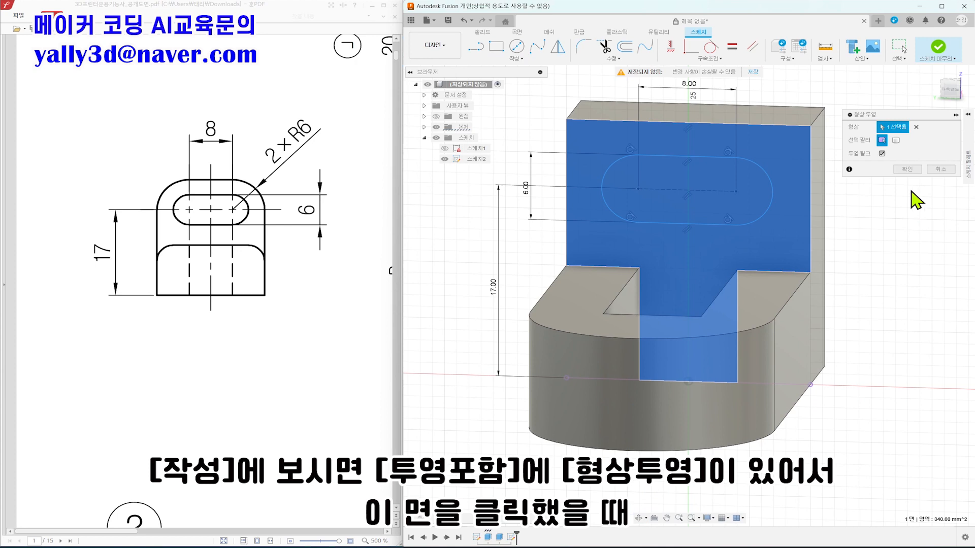
left_click(907, 170)
mouse_move(847, 407)
middle_mouse_down()
mouse_move(862, 399)
mouse_move(836, 400)
middle_mouse_up()
- Hide the body to examine the projected outline on its own, and show the body again
left_click(424, 127)
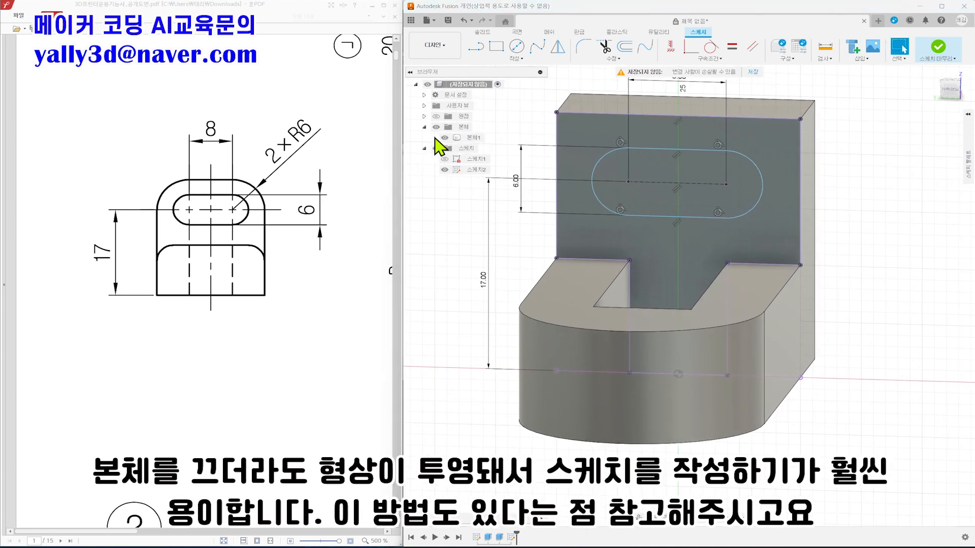
left_click(444, 137)
middle_click_drag(747, 424, 815, 345, "shift")
middle_click_drag(844, 277, 836, 301)
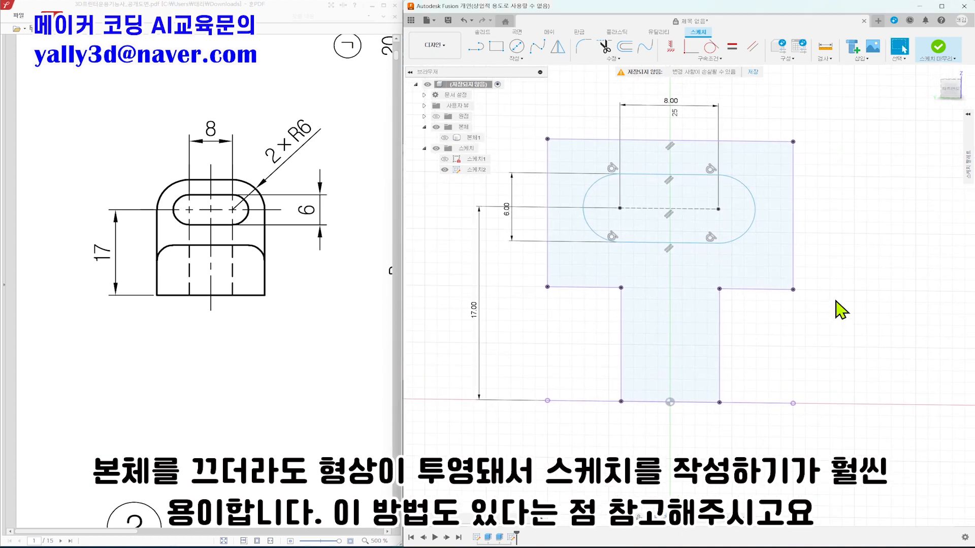
left_click(445, 138)
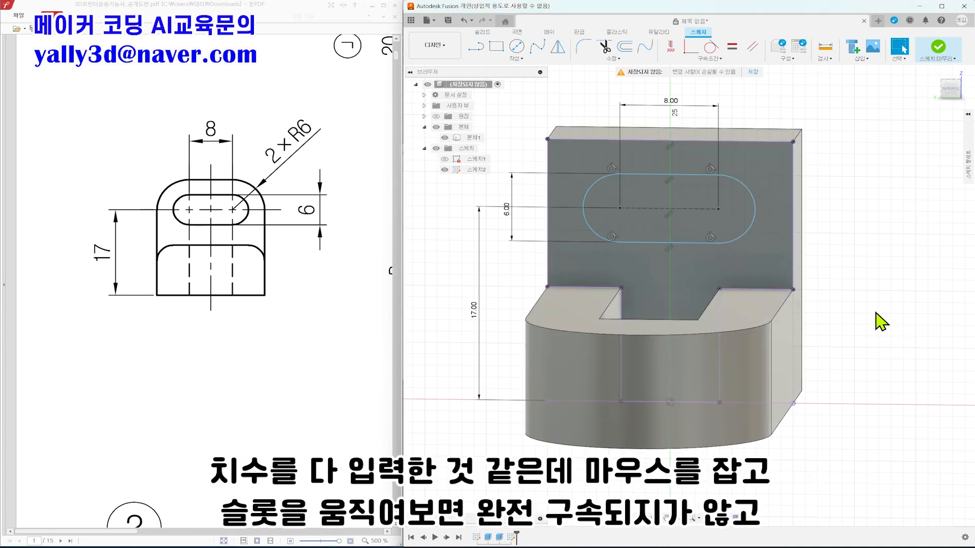
- Move the slot sideways along the face to test whether it is fully constrained
middle_click_drag(849, 318, 844, 336)
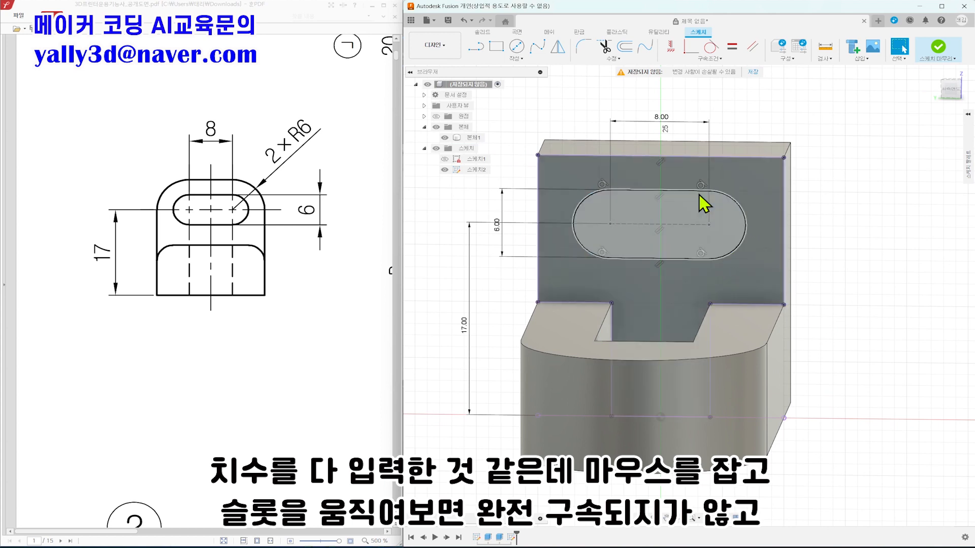
left_click_drag(696, 191, 595, 192)
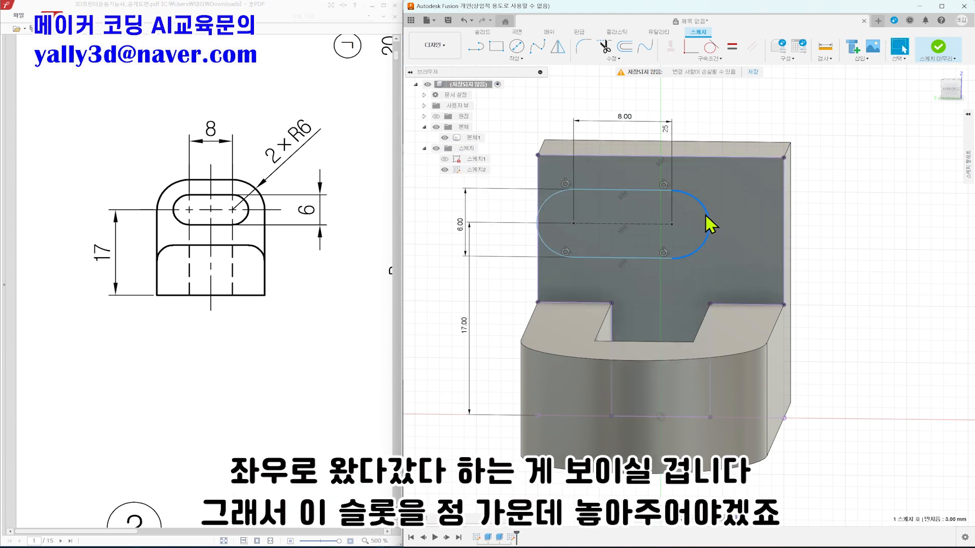
left_click(819, 217)
- Center the slot with a horizontal/vertical constraint between its center line's midpoint and the face's top edge midpoint, and finish the sketch
left_click(951, 89)
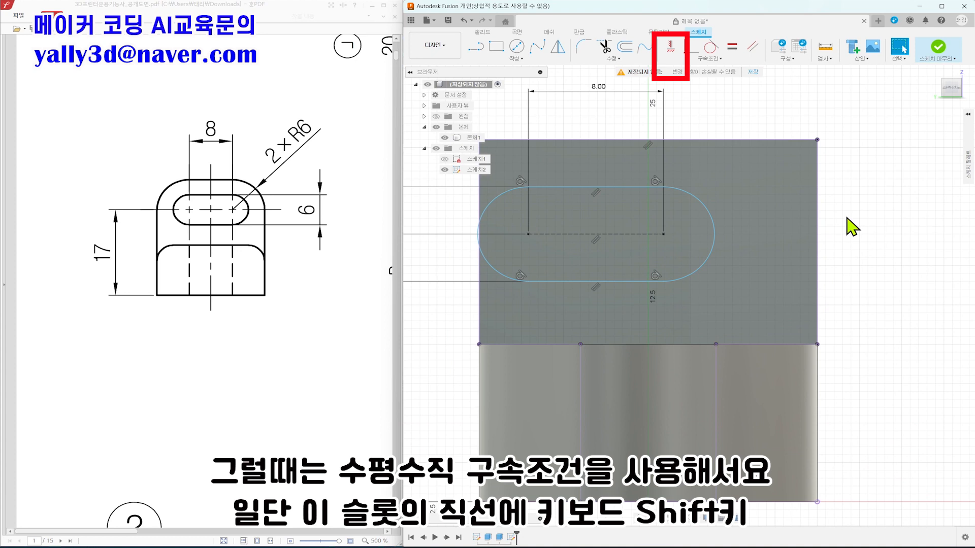
left_click(671, 48)
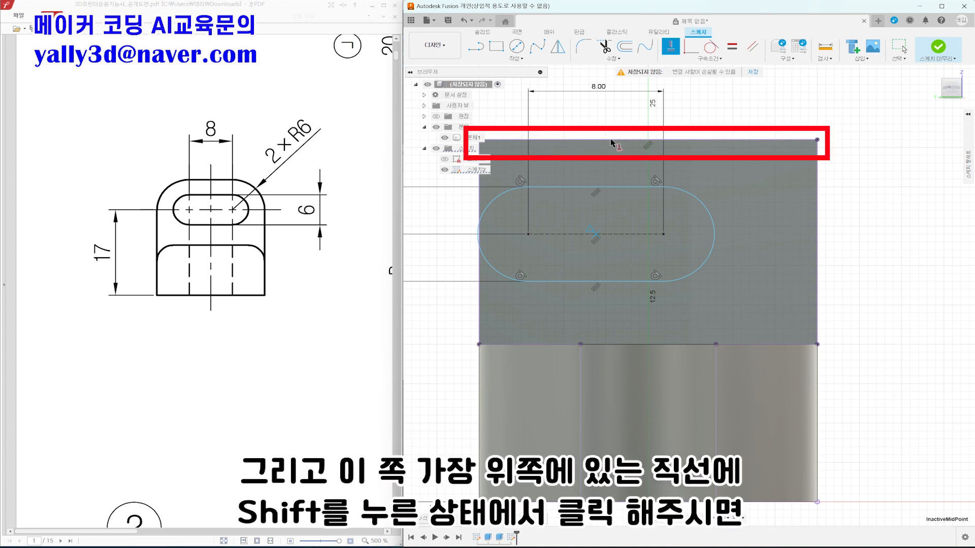
left_click(647, 144, "shift")
left_click(647, 144, "shift")
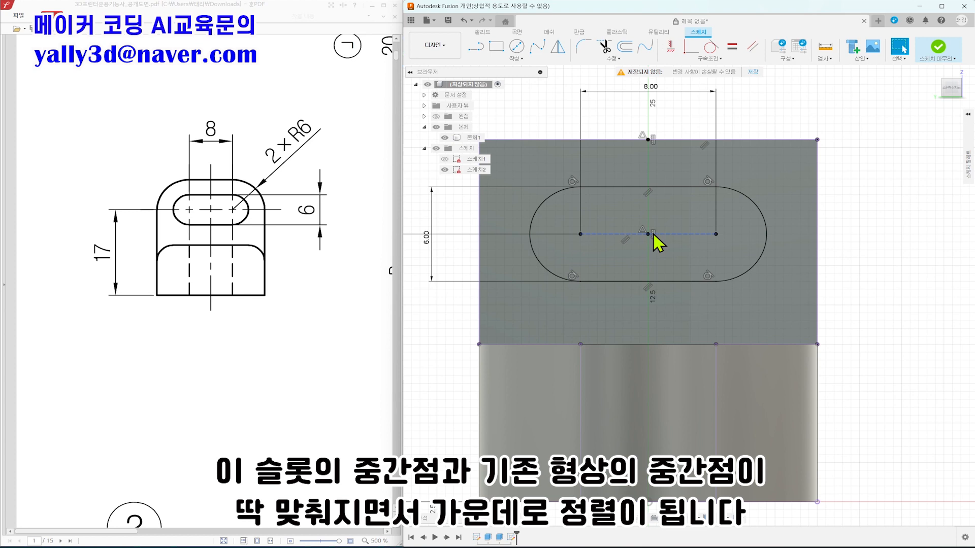
key("Escape")
middle_click_drag(866, 205, 887, 199, "shift")
scroll(868, 199, "down", 2)
left_click(937, 51)
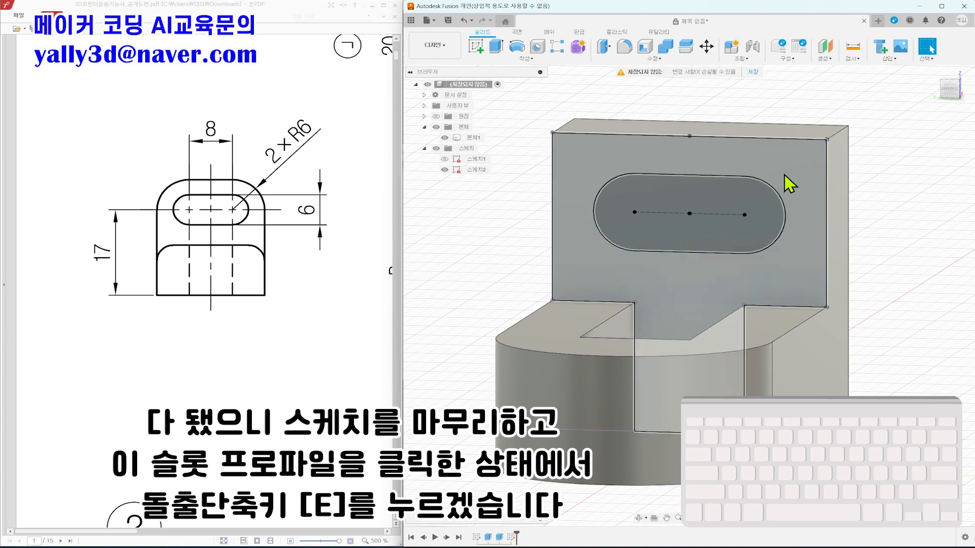
- Extrude the slot profile -13 mm into the upright block as a cut to form a through hole
left_click(733, 195)
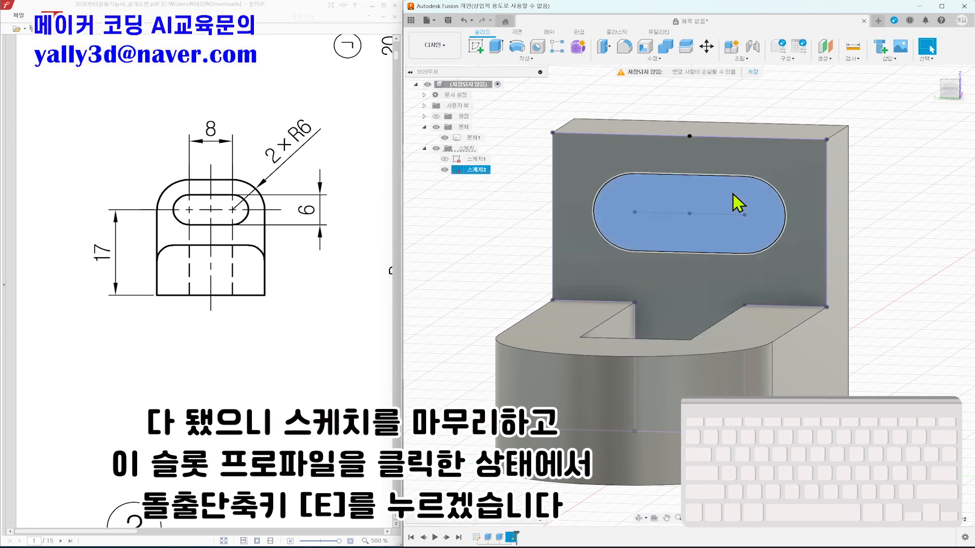
key("e")
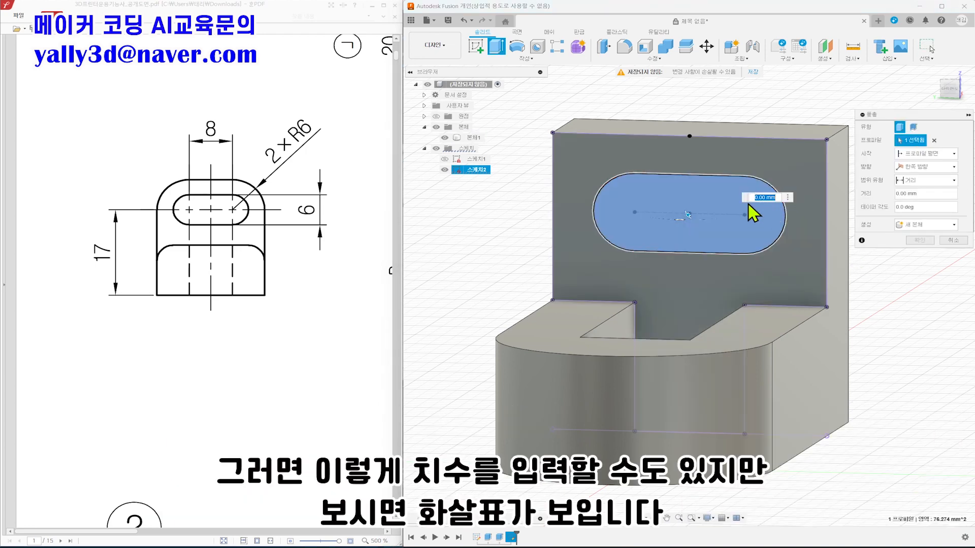
middle_click_drag(905, 316, 892, 324, "shift")
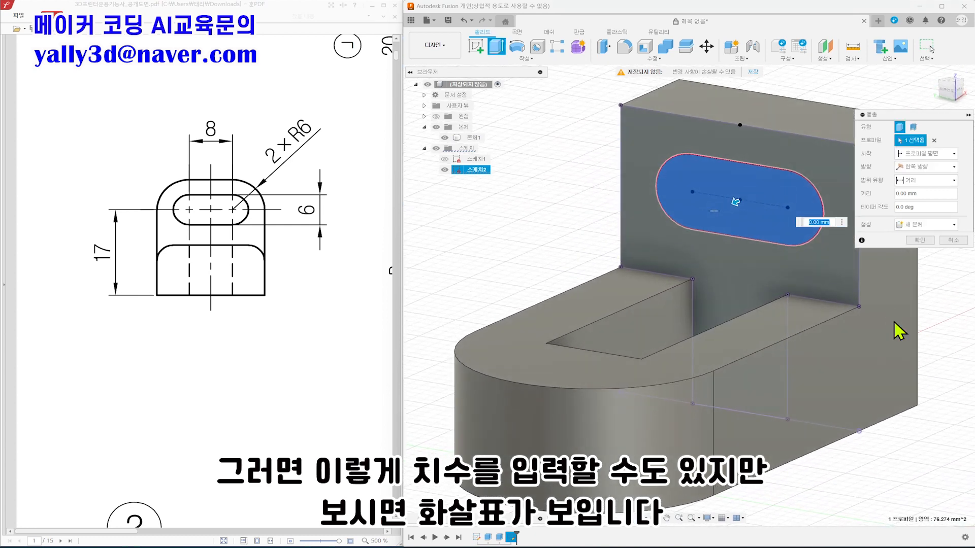
middle_click_drag(733, 269, 622, 270)
scroll(622, 258, "down", 1)
scroll(627, 266, "down", 1)
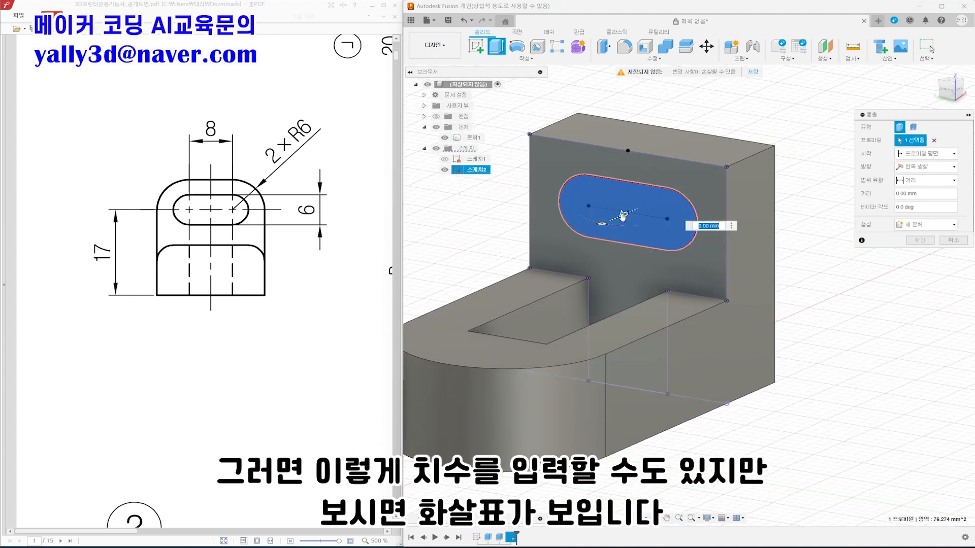
left_click_drag(623, 215, 581, 233)
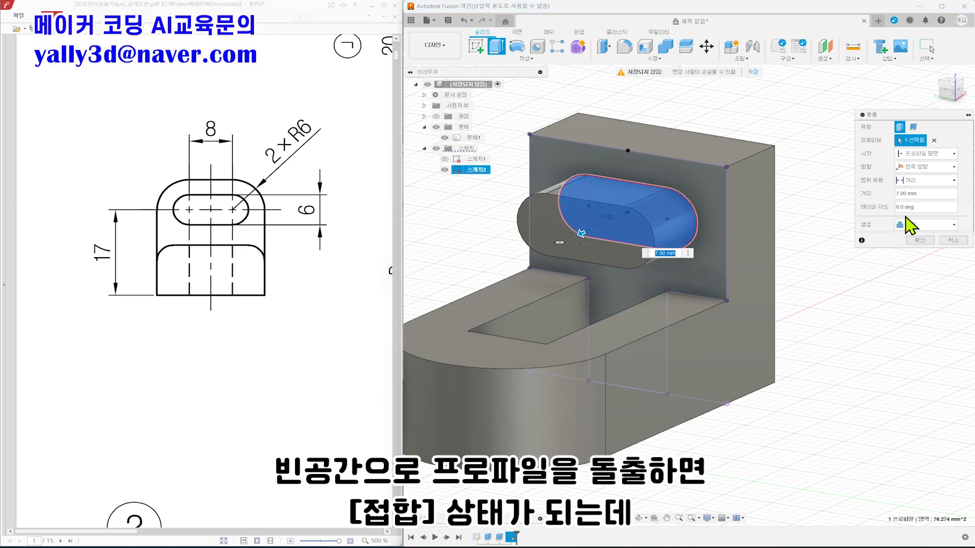
left_click_drag(583, 234, 704, 190)
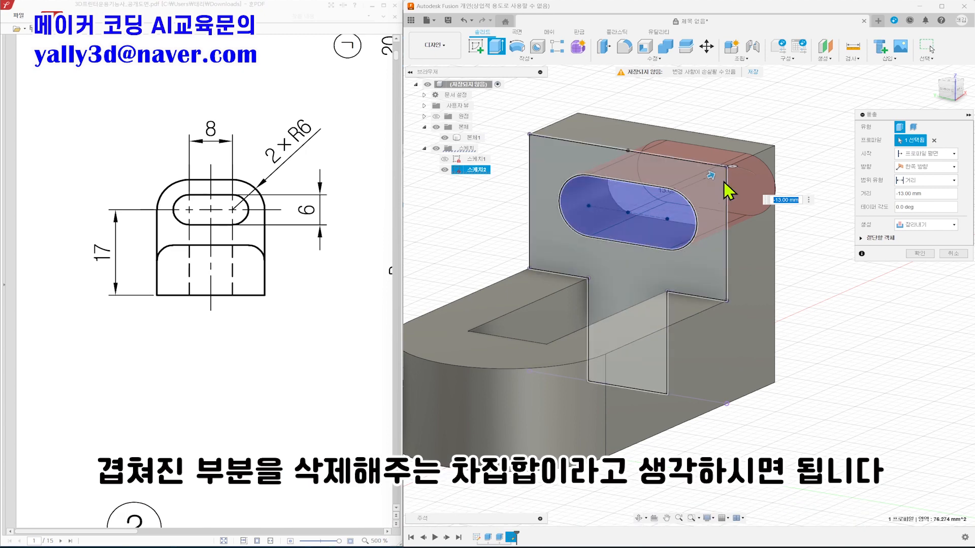
left_click(929, 256)
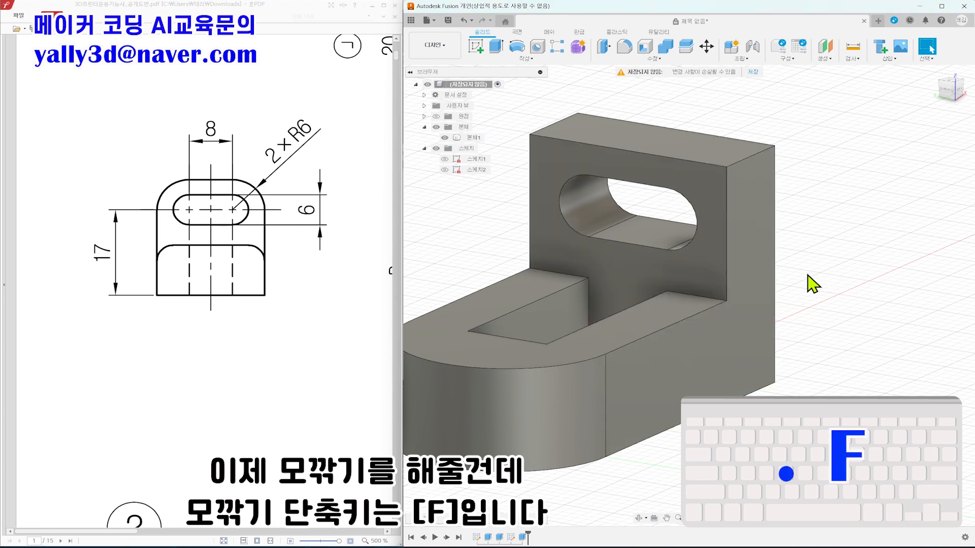
- Fillet the two upper corner edges of the upright block with a 6 mm radius
key("f")
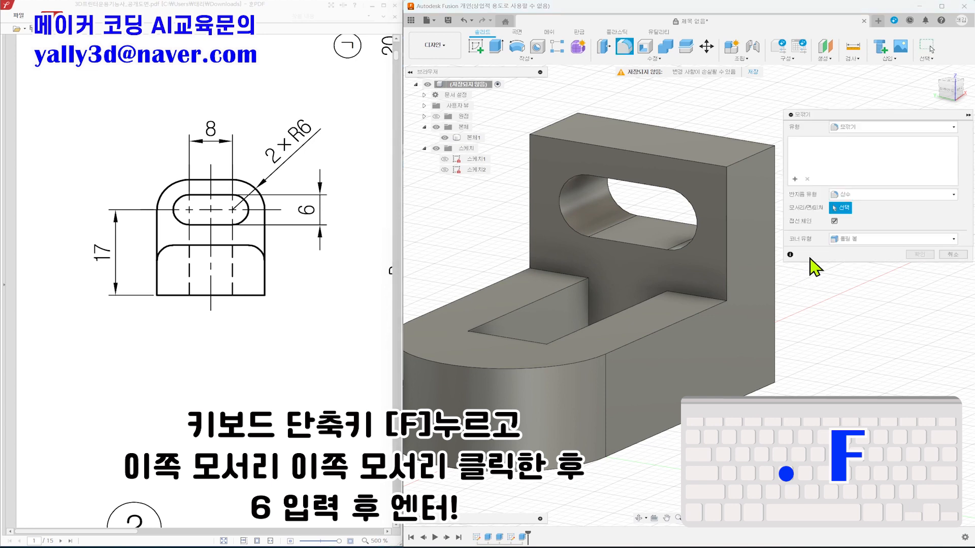
left_click(745, 164)
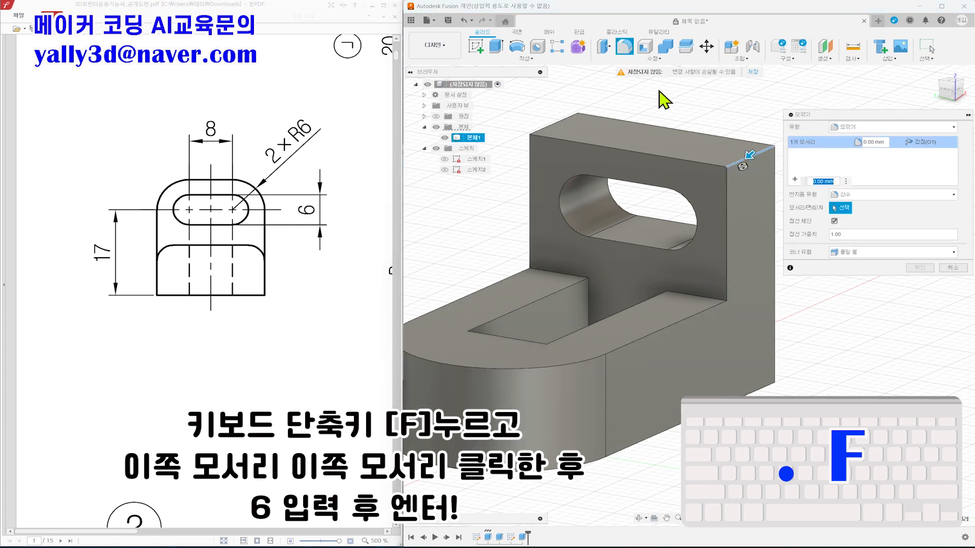
left_click(564, 124)
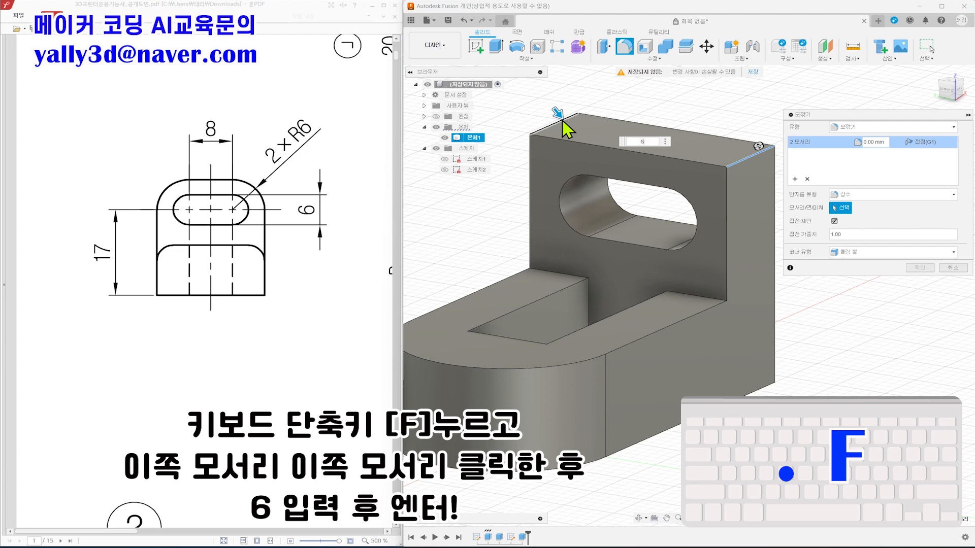
type("6")
key("Return")
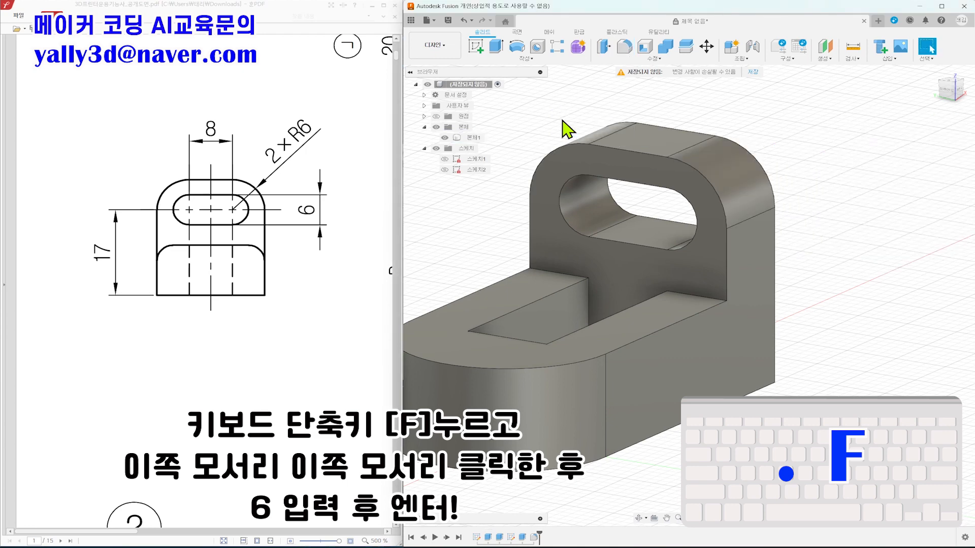
- Chamfer the bottom rear edge beneath the upright block with an equal distance of 5 mm
scroll(330, 249, "down", 10)
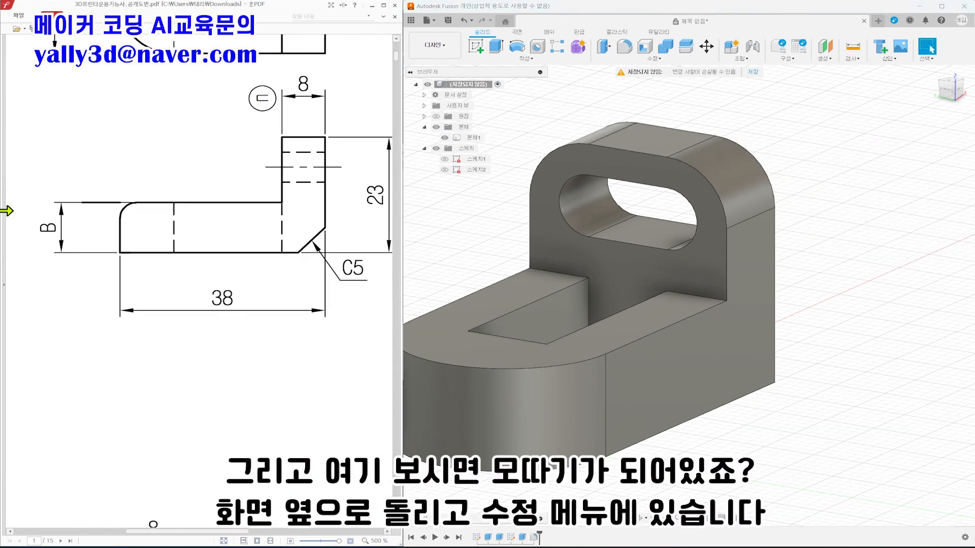
middle_click_drag(868, 314, 808, 293, "shift")
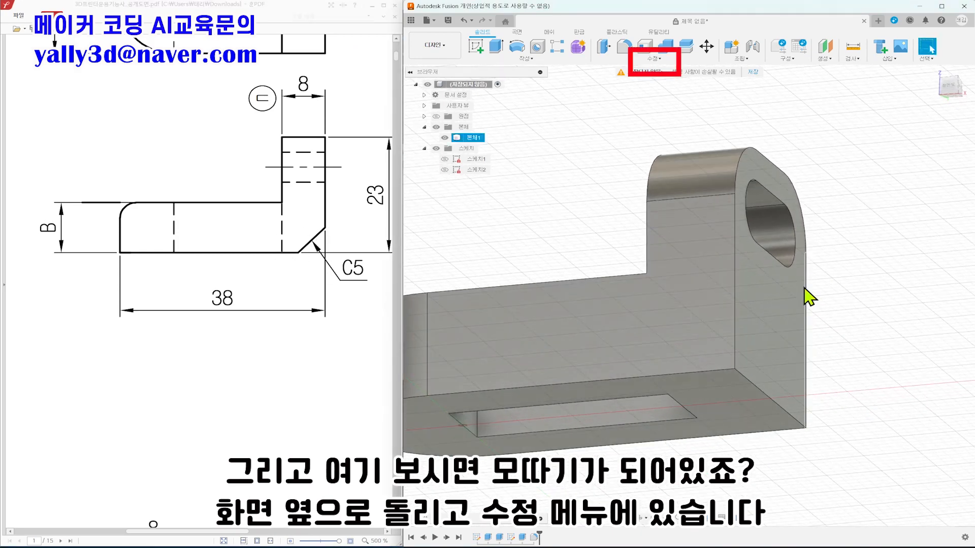
left_click(652, 59)
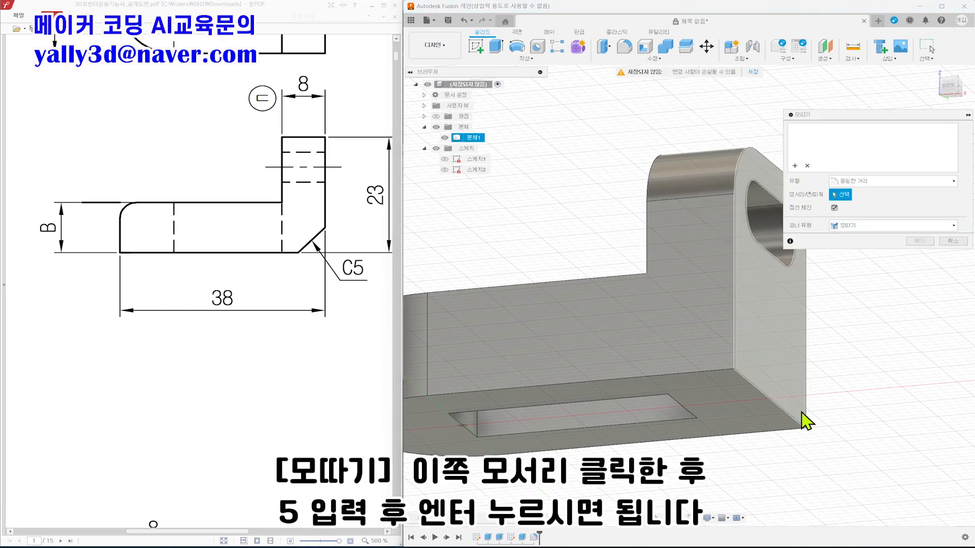
left_click(781, 409)
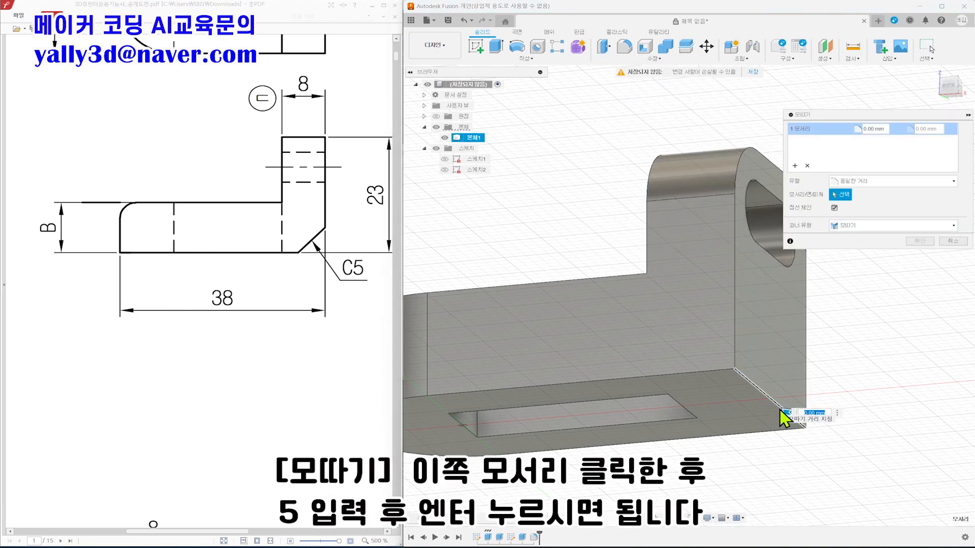
type("5")
key("Return")
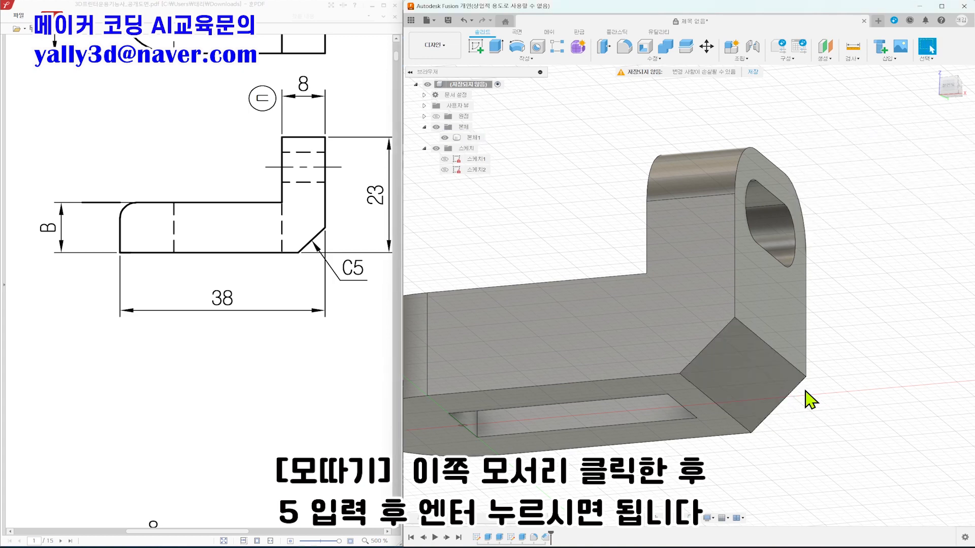
- Examine the drawing's part 1 views and the notes for the radius of rounds without their own dimension
mouse_move(388, 99)
left_mouse_down()
mouse_move(364, 248)
mouse_move(154, 284)
left_mouse_up()
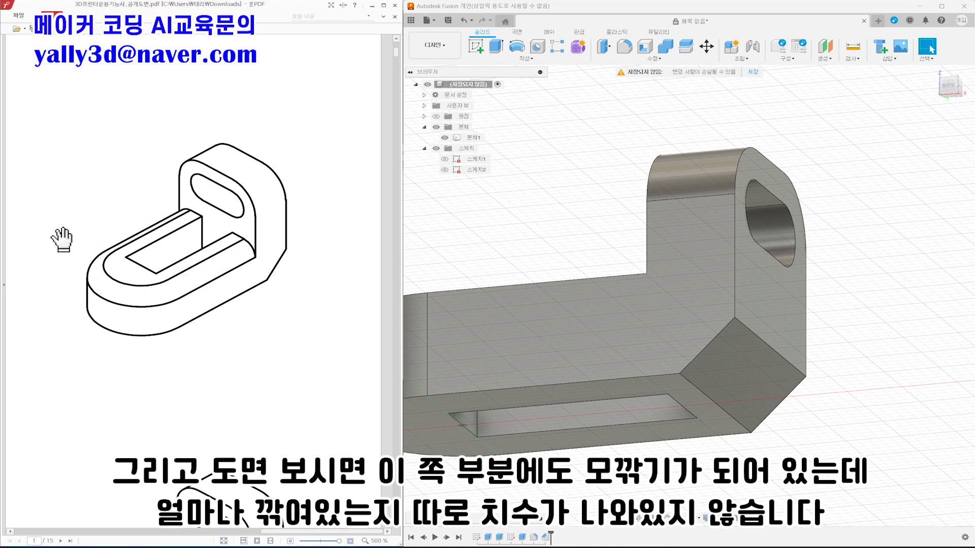
left_click_drag(224, 224, 331, 202)
left_click_drag(211, 226, 311, 198)
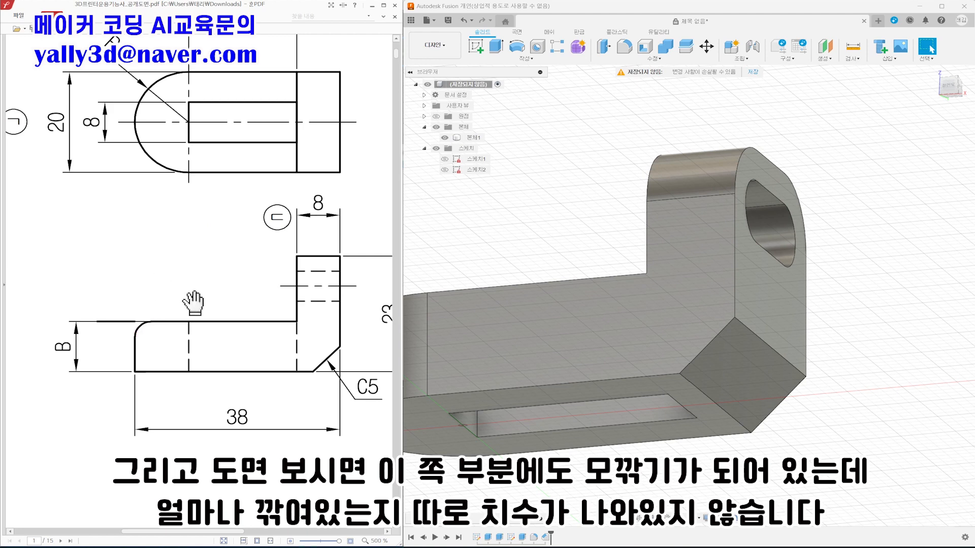
mouse_move(292, 404)
left_mouse_down()
mouse_move(118, 269)
mouse_move(4, 210)
left_mouse_up()
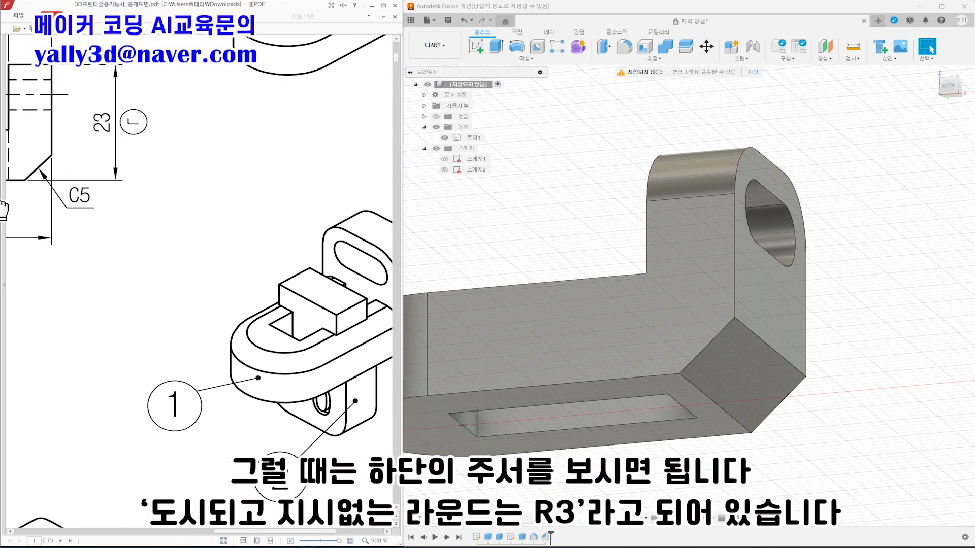
left_click_drag(216, 473, 201, 82)
left_click_drag(122, 290, 272, 217)
scroll(269, 219, "down", 1, "ctrl")
left_click_drag(303, 254, 275, 262)
left_click_drag(58, 366, 235, 366)
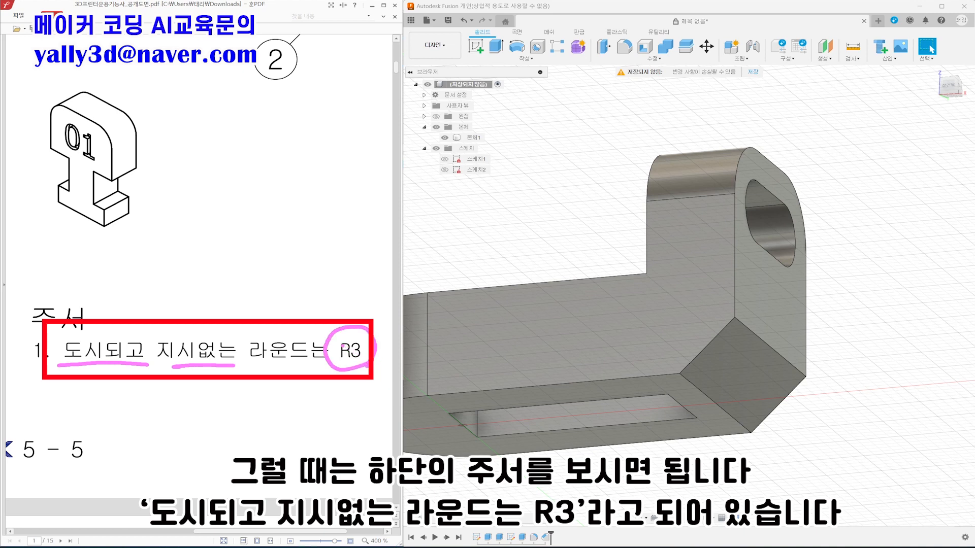
- Fillet the outer upper edge running around the base's rounded end and both long sides with a 3 mm radius
middle_click_drag(518, 243, 552, 231, "shift")
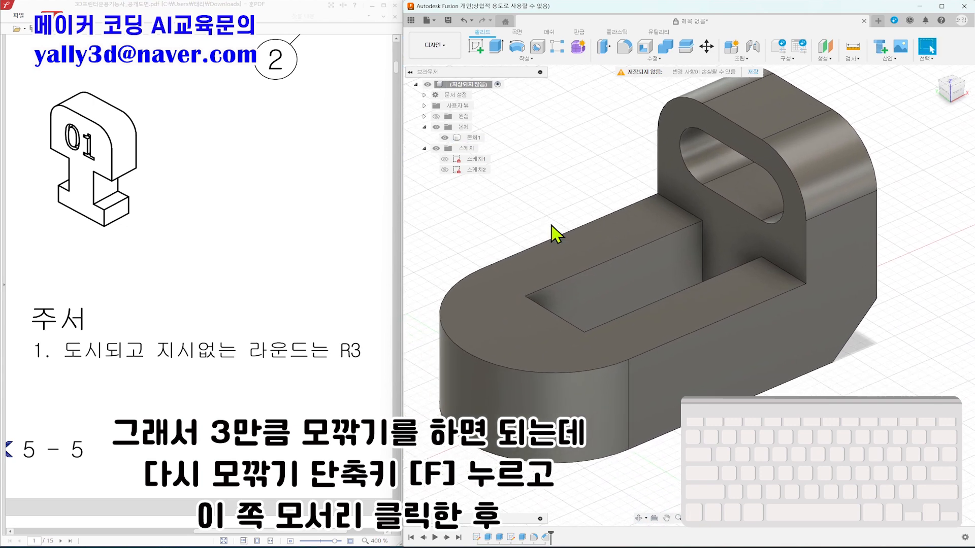
key("f")
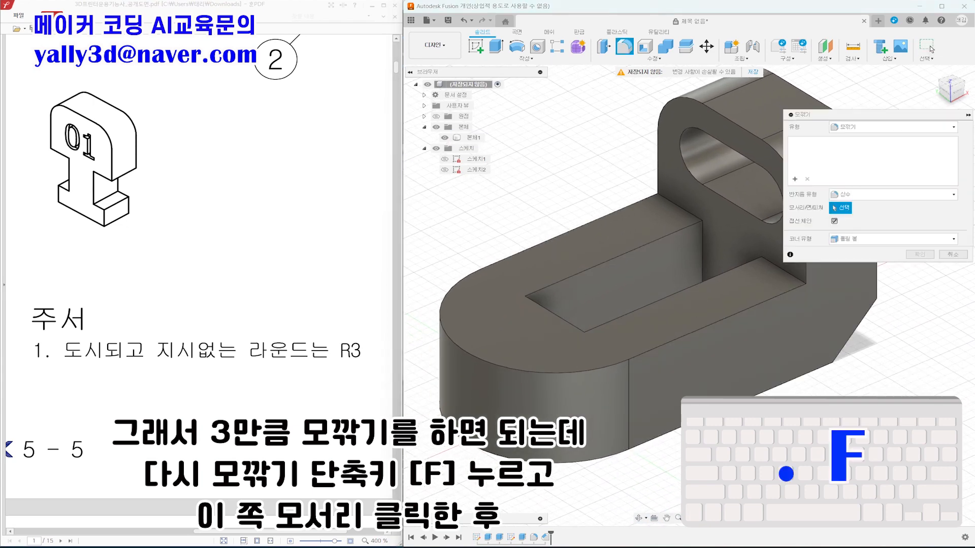
left_click(573, 372)
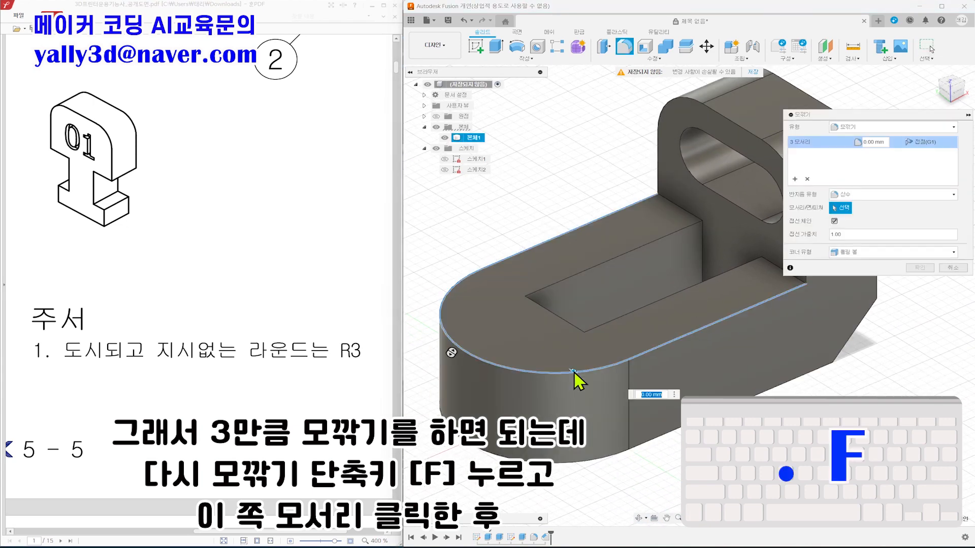
type("3")
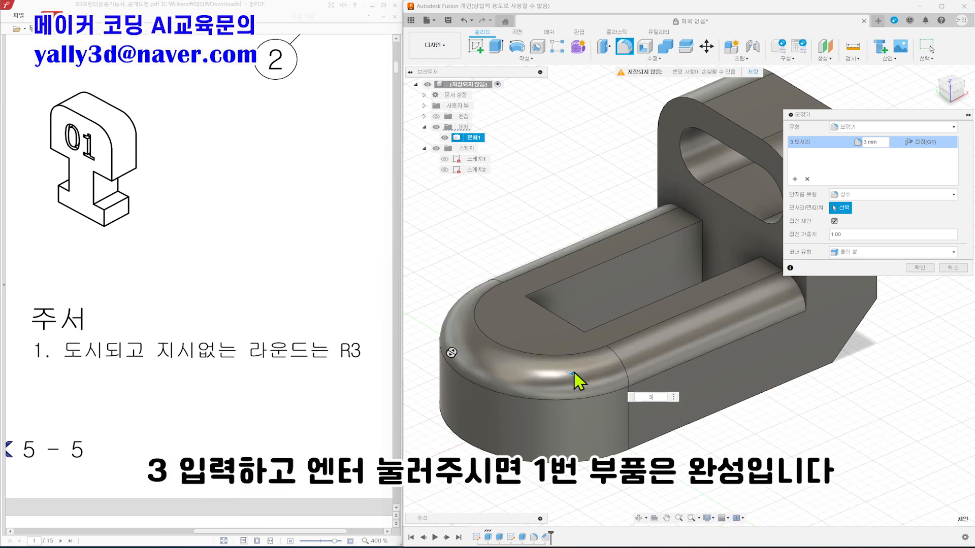
key("Return")
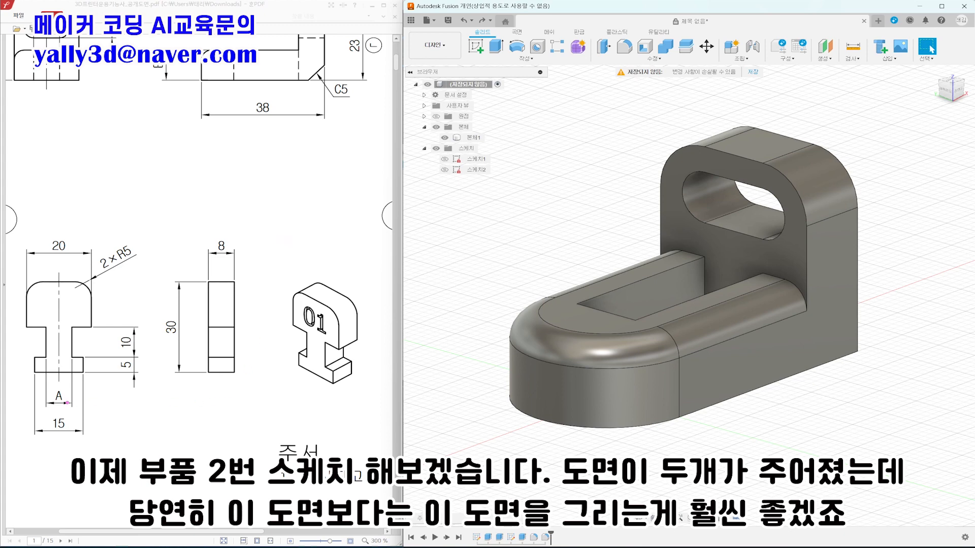
- Examine part 2's views and its orientation in the drawing's assembly view
left_click_drag(176, 397, 249, 394)
mouse_move(141, 236)
left_mouse_down()
mouse_move(20, 245)
mouse_move(66, 400)
mouse_move(141, 252)
left_mouse_up()
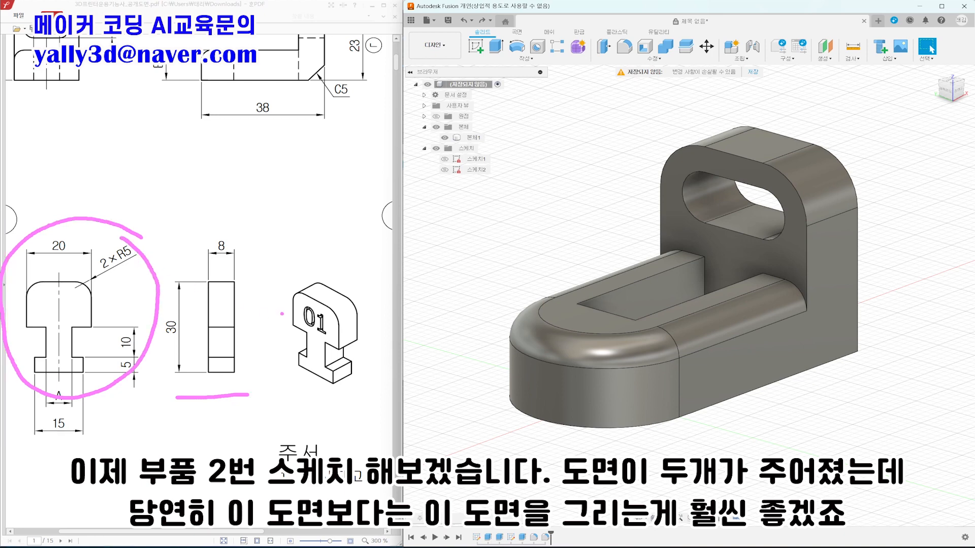
mouse_move(350, 276)
left_mouse_down()
mouse_move(220, 294)
mouse_move(290, 311)
left_mouse_up()
scroll(273, 303, "down", 1, "ctrl")
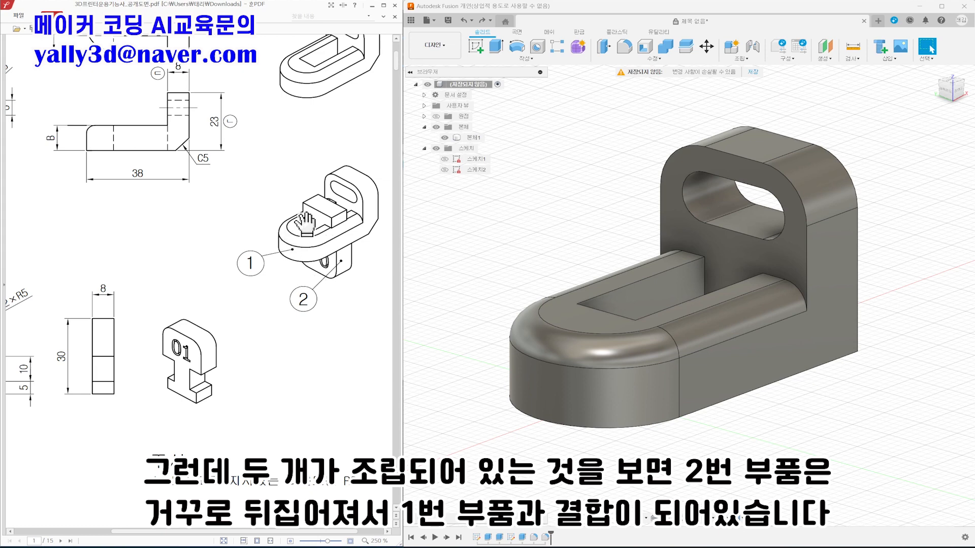
left_click_drag(91, 335, 198, 325)
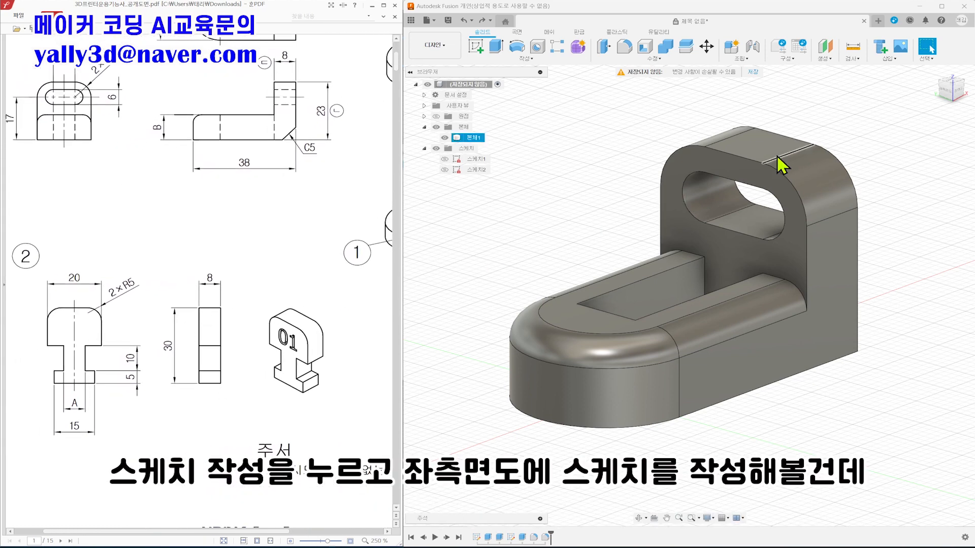
- Start a new sketch on the left-view YZ origin plane and rotate the view 180° so part 1 is upside down
left_click(475, 48)
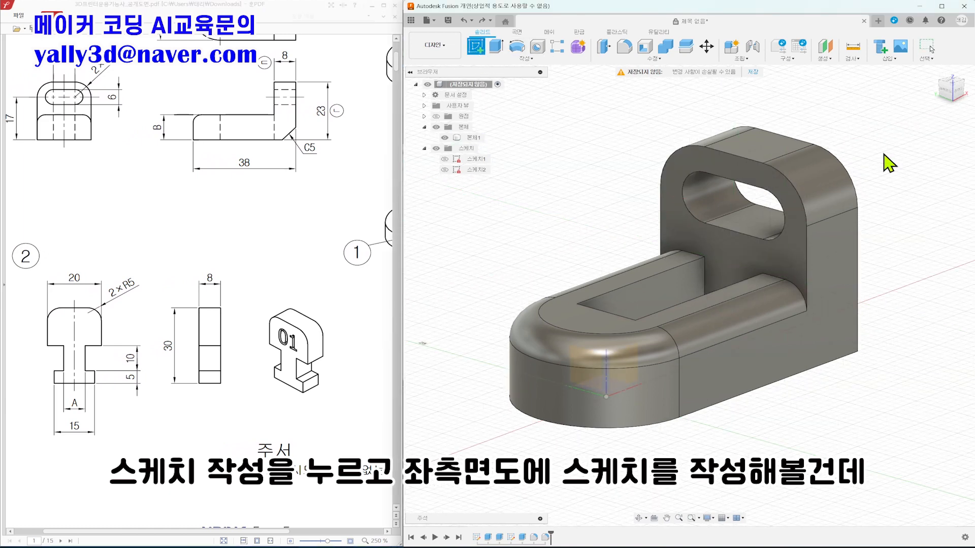
left_click(942, 95)
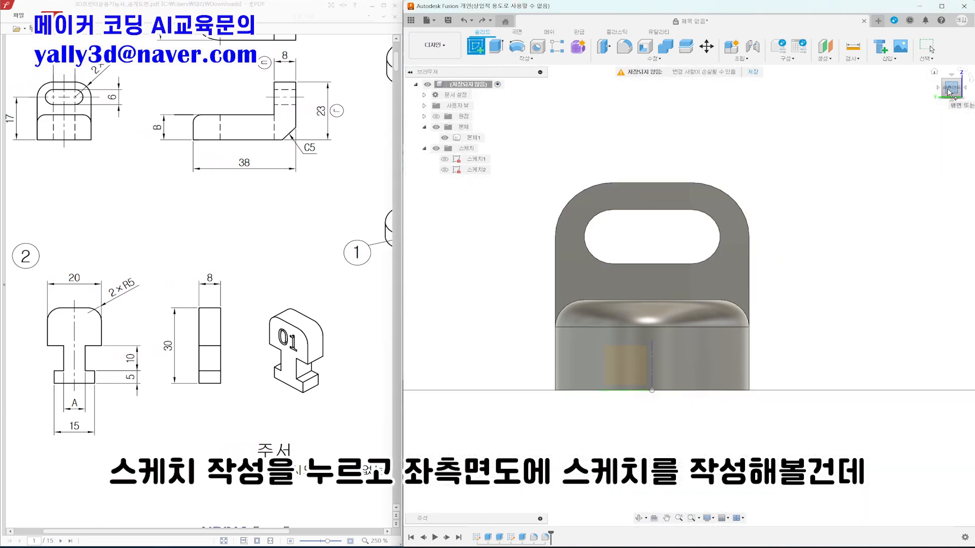
left_click(794, 190)
mouse_move(841, 183)
middle_mouse_down()
mouse_move(774, 214)
mouse_move(769, 225)
middle_mouse_up()
mouse_move(951, 79)
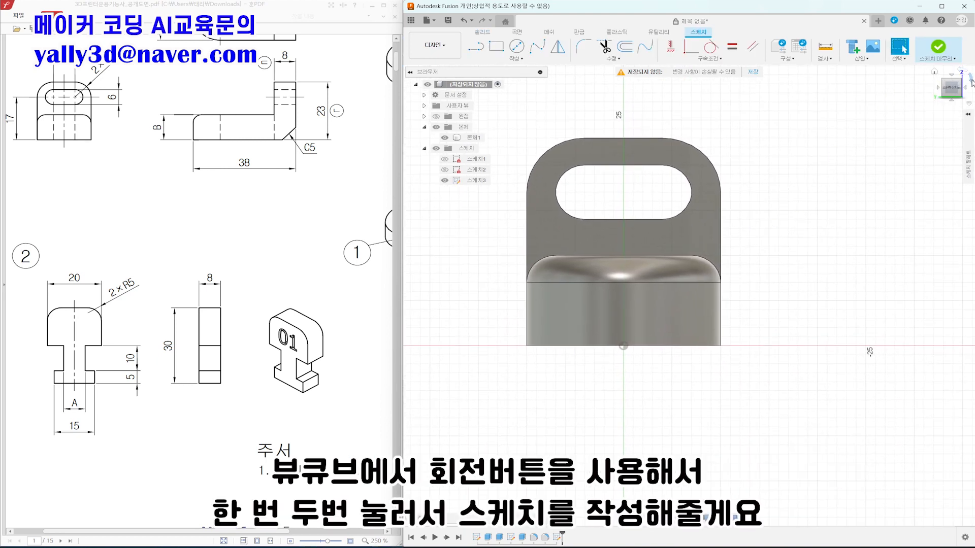
left_click(970, 79)
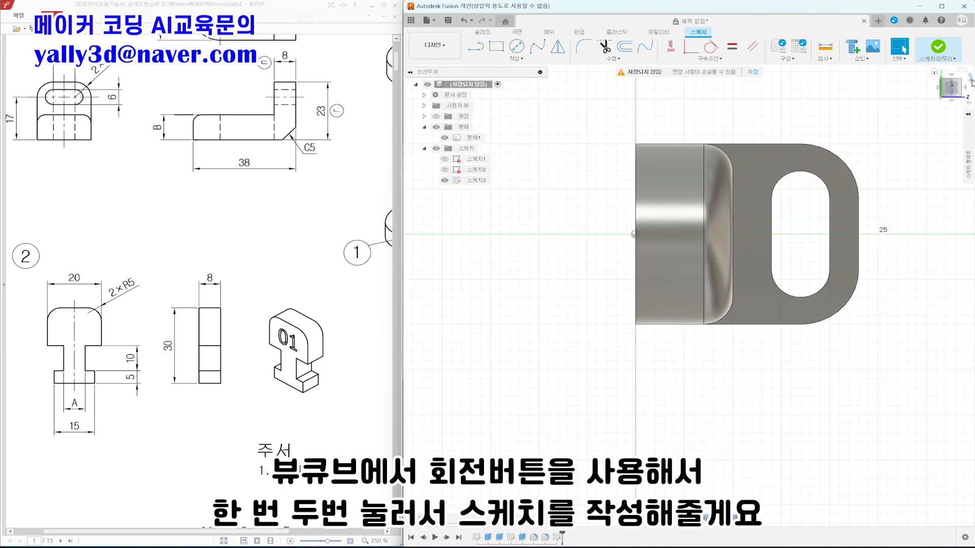
left_click(971, 79)
mouse_move(863, 228)
middle_mouse_down()
mouse_move(809, 202)
mouse_move(810, 193)
middle_mouse_up()
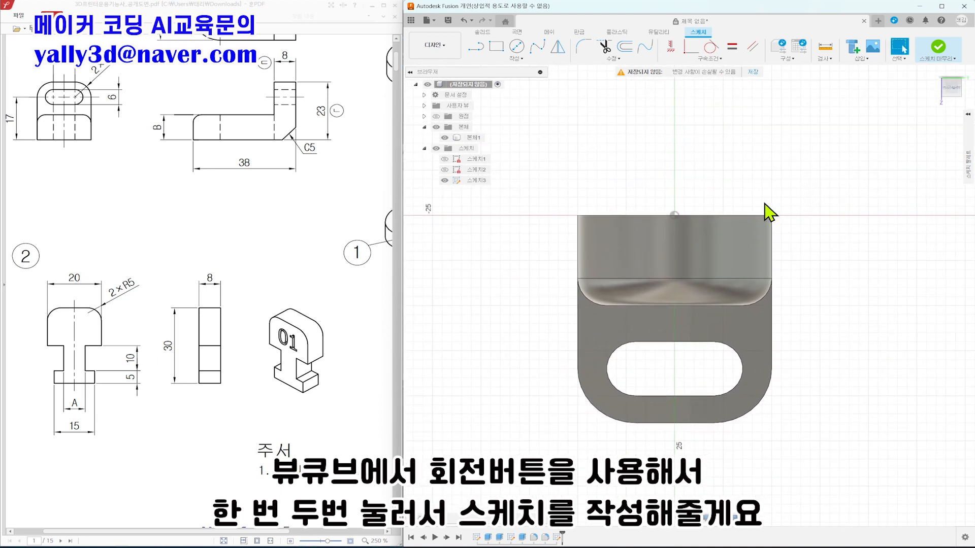
scroll(768, 208, "up", 1)
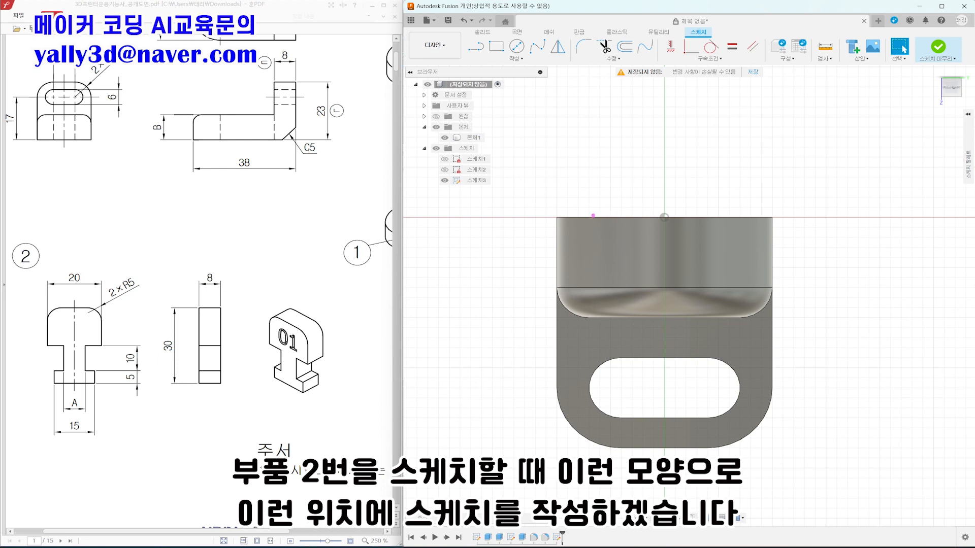
mouse_move(587, 216)
left_mouse_down()
mouse_move(578, 108)
mouse_move(731, 116)
mouse_move(753, 199)
left_mouse_up()
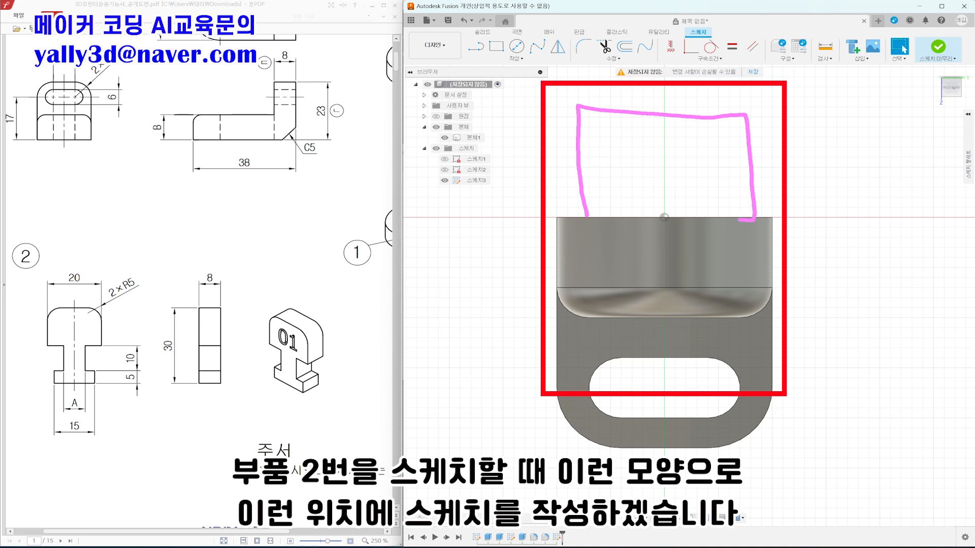
mouse_move(726, 362)
left_mouse_down()
mouse_move(627, 365)
mouse_move(610, 326)
left_mouse_up()
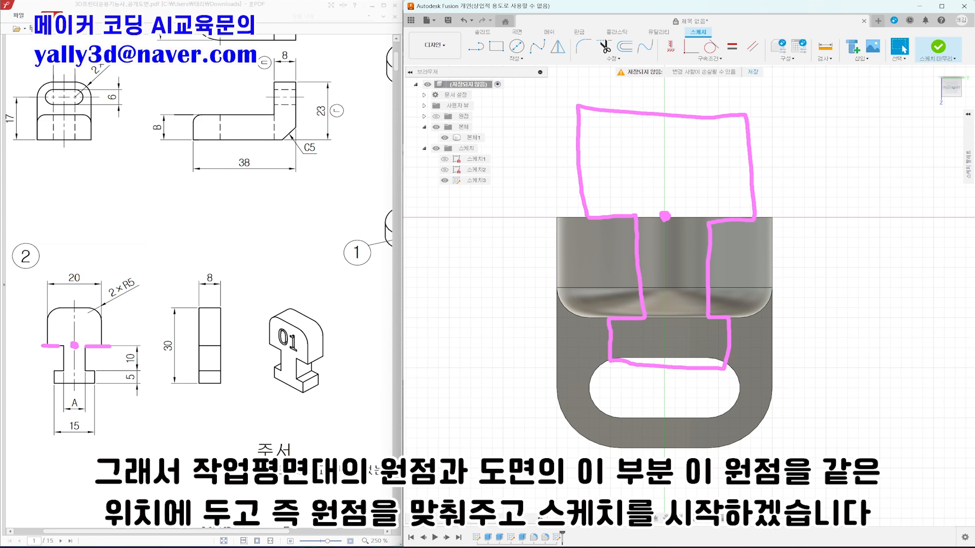
- Draw part 2's closed rough profile with lines: a wide head above the origin, a narrow neck below it and a wider foot
key("l")
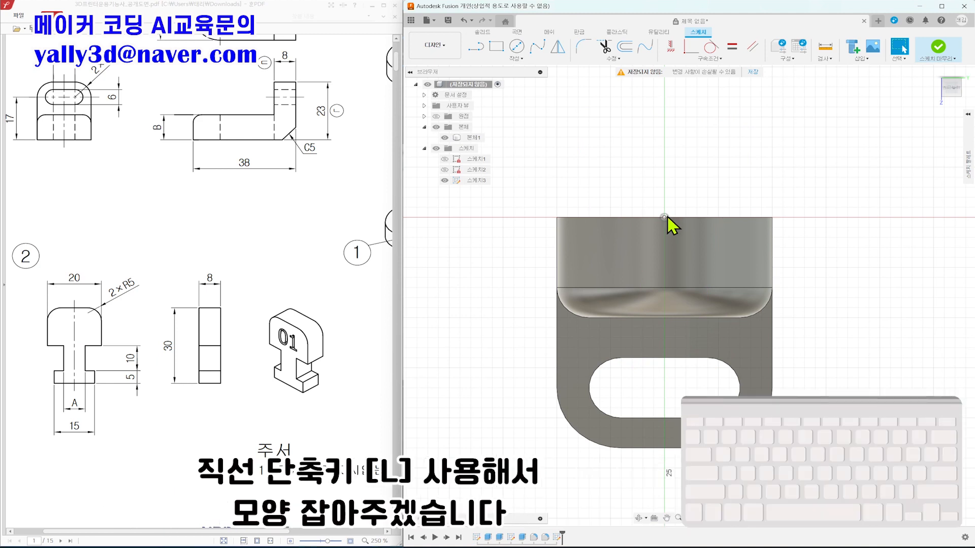
key("l")
left_click(593, 218)
left_click(593, 94)
left_click(767, 91)
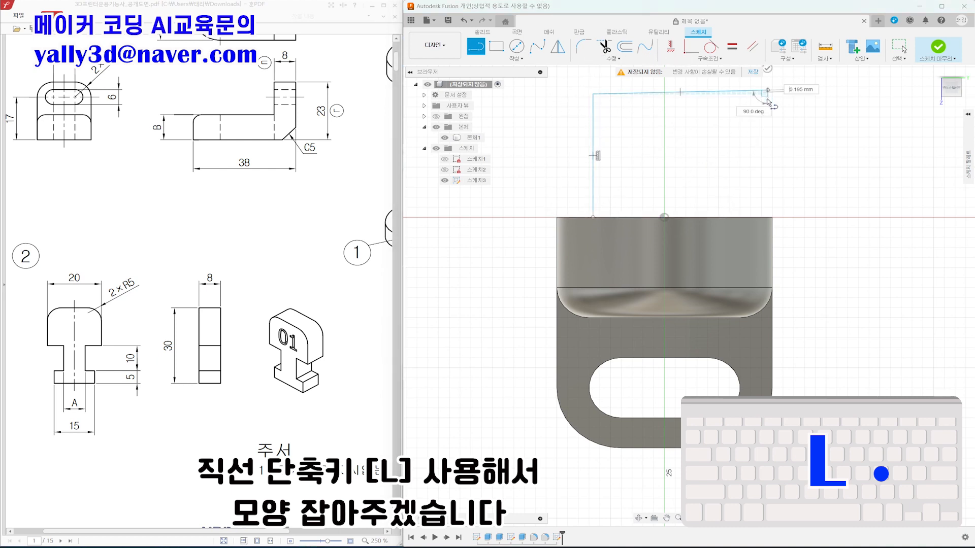
left_click(744, 218)
left_click(697, 219)
left_click(699, 318)
left_click(751, 318)
left_click(744, 366)
left_click(578, 366)
left_click(587, 318)
left_click(642, 317)
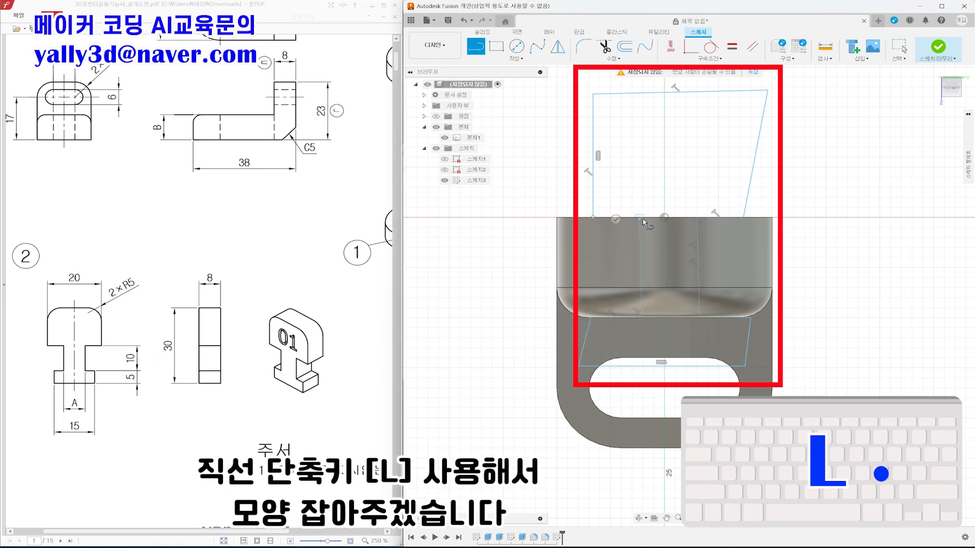
left_click(641, 218)
left_click(593, 217)
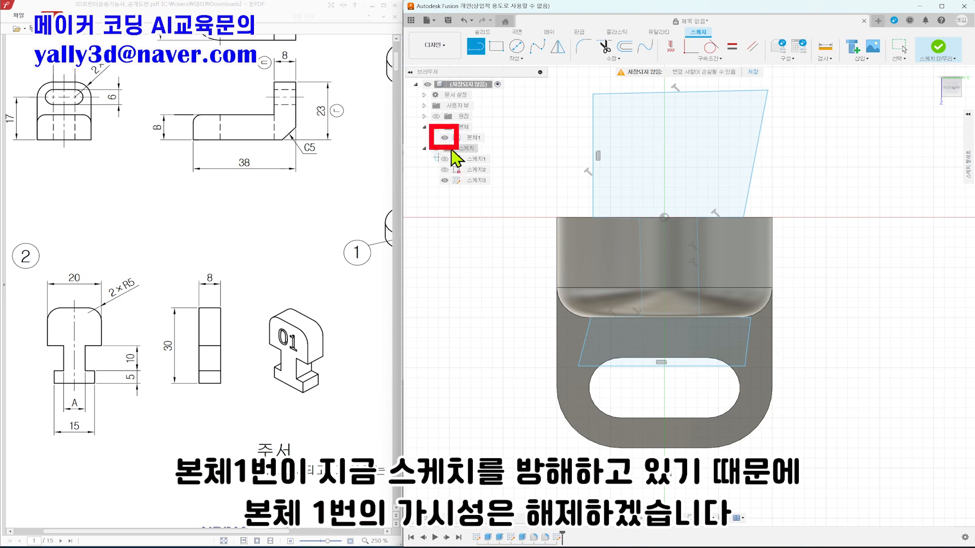
- Leave the Line tool and hide part 1's body so that it does not cover the sketch
left_click(444, 137)
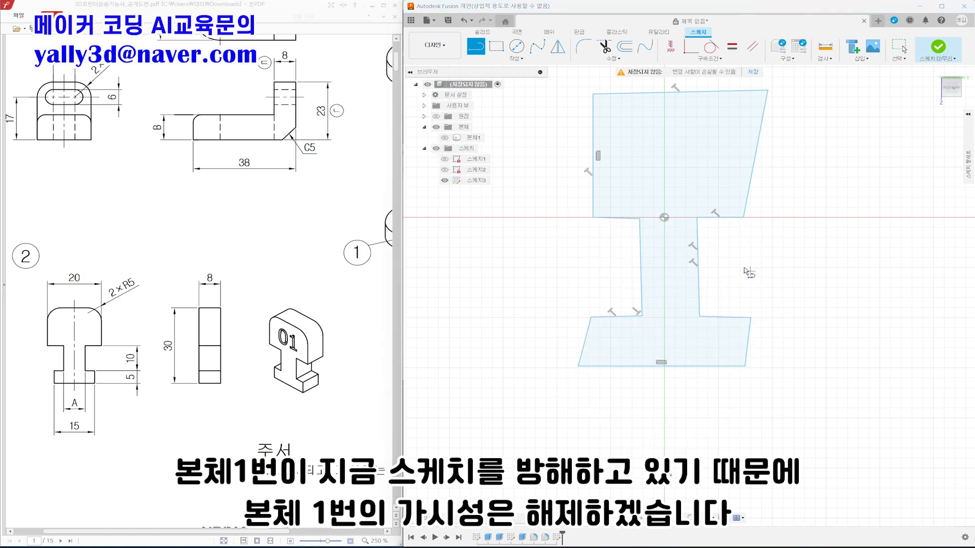
key("Escape")
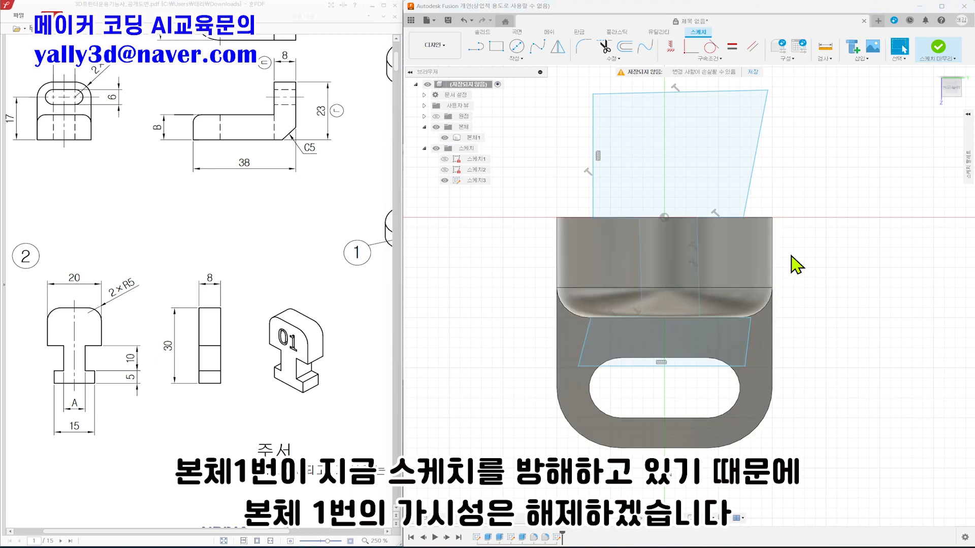
left_click(445, 137)
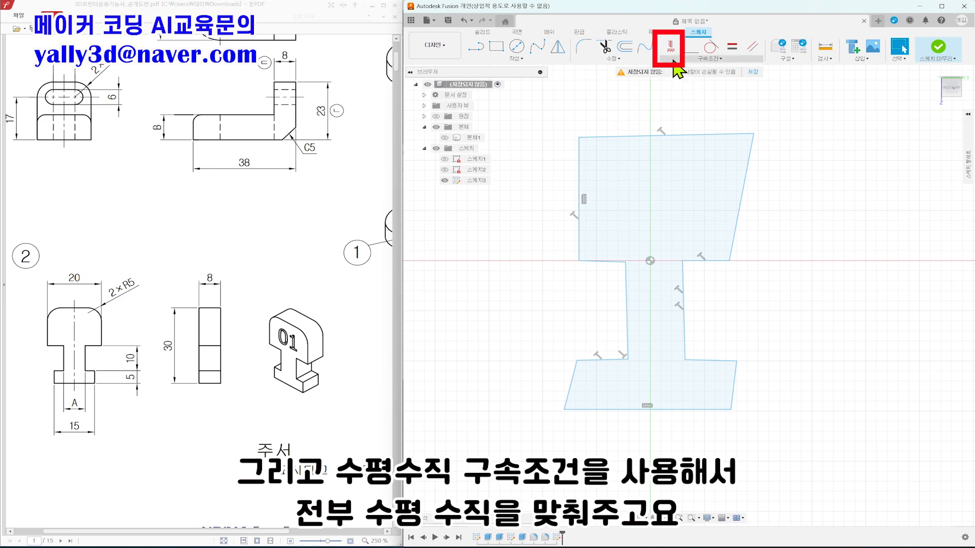
- Apply horizontal/vertical constraints to the profile's head top and side, the head's lower shoulder, and the foot's side and upper edge
left_click(669, 50)
left_click(644, 136)
left_click(746, 173)
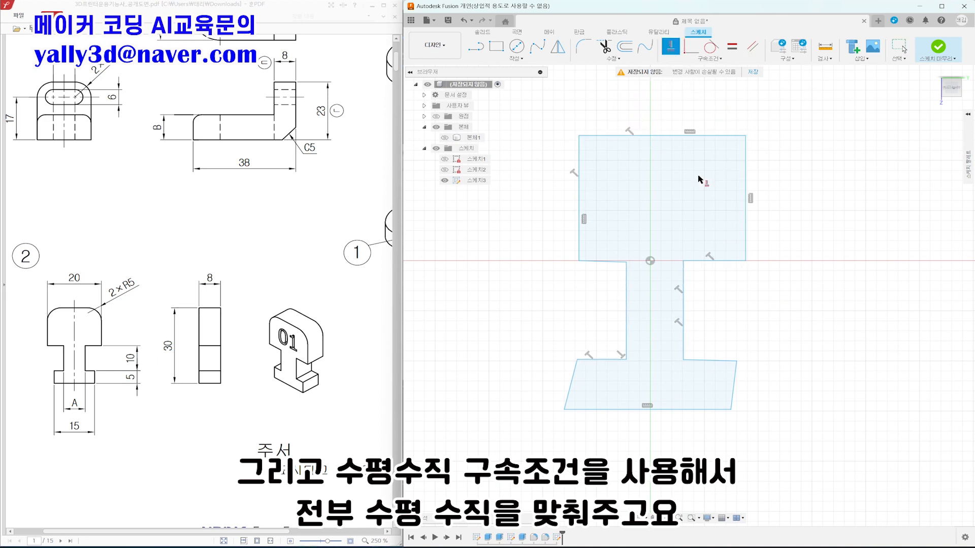
left_click(578, 181)
left_click(612, 262)
left_click(684, 273)
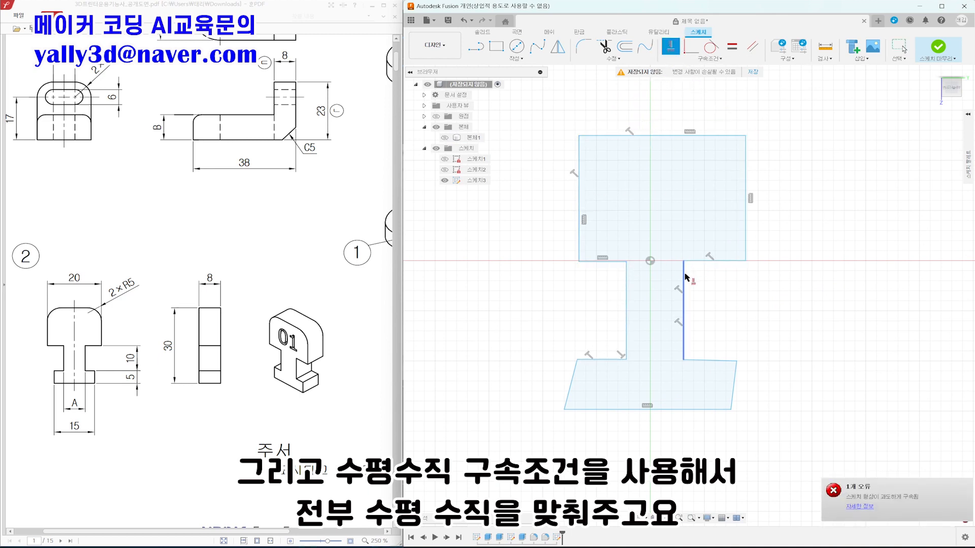
left_click(576, 373)
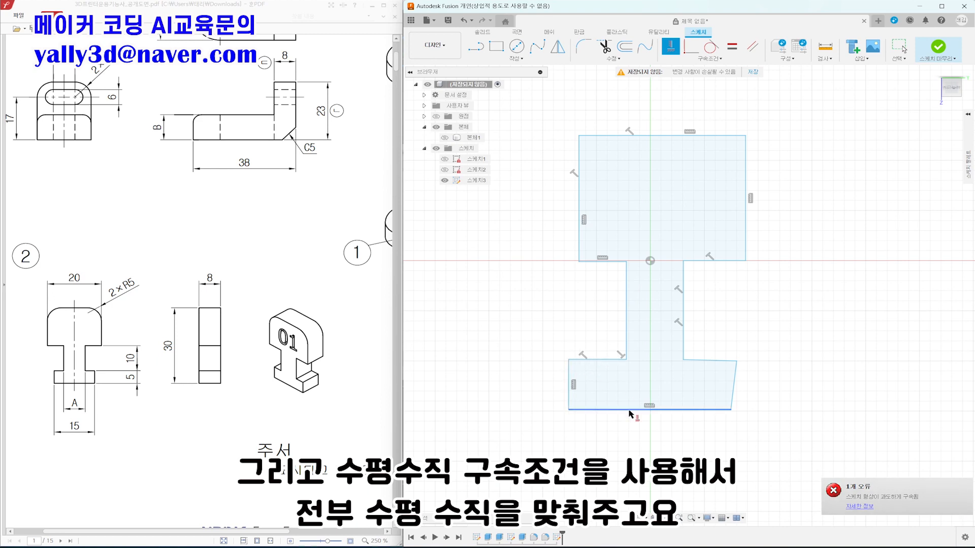
left_click(732, 392)
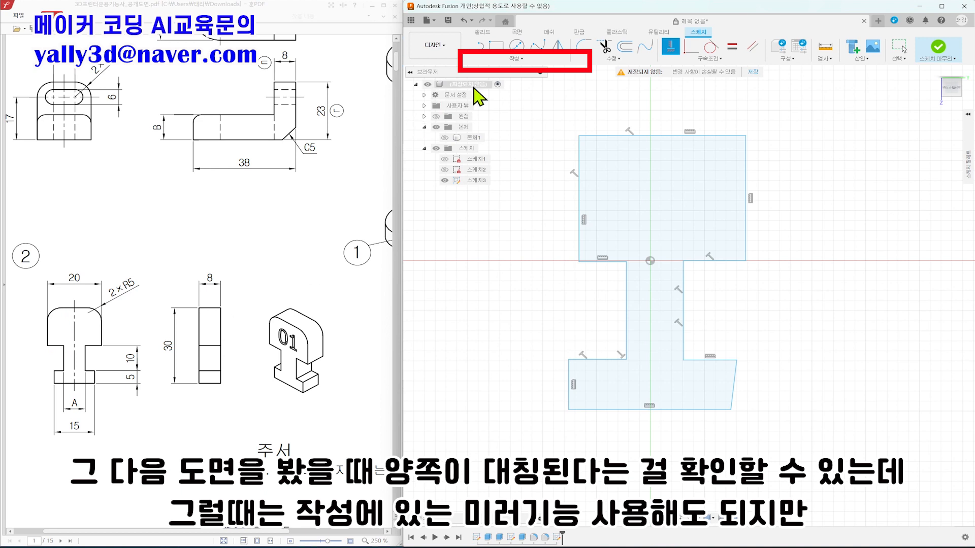
- Apply equal constraints between the head's two lower shoulders, the head's two sides and the neck's two sides
left_click(530, 60)
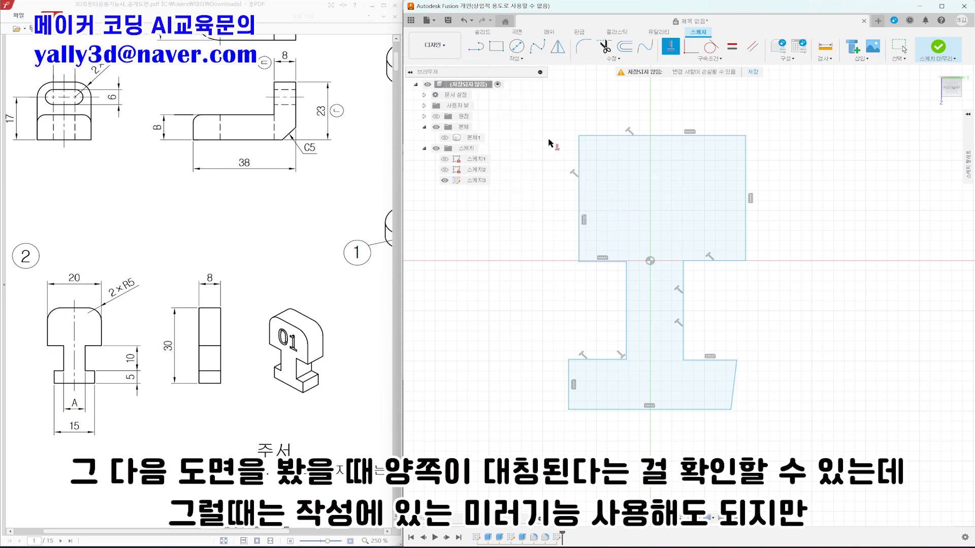
left_click(733, 48)
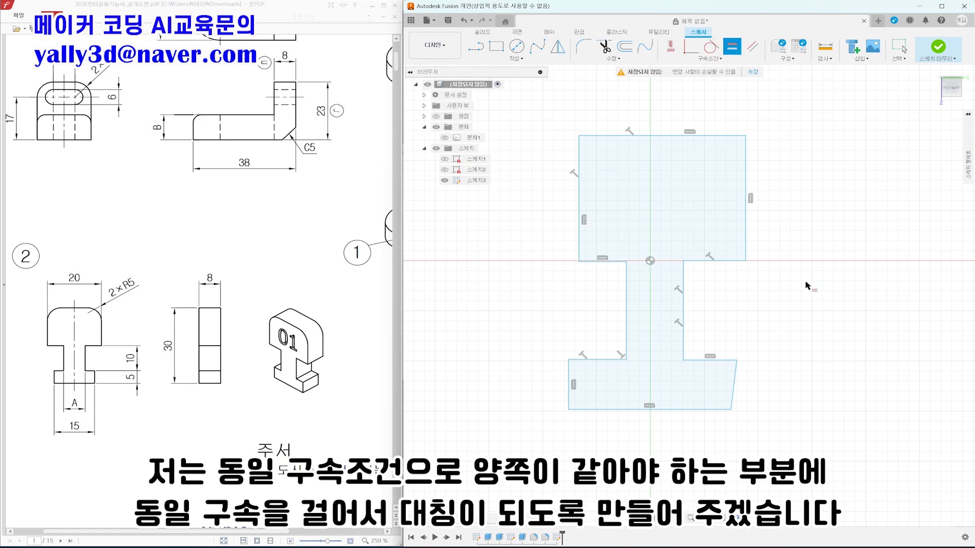
left_click(611, 262)
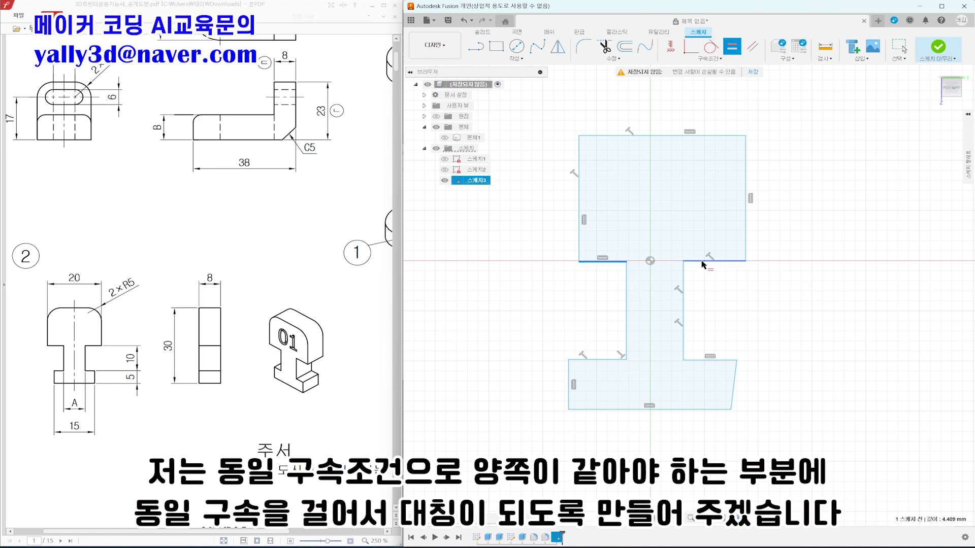
left_click(703, 264)
left_click(584, 224)
left_click(737, 226)
left_click(626, 336)
left_click(689, 330)
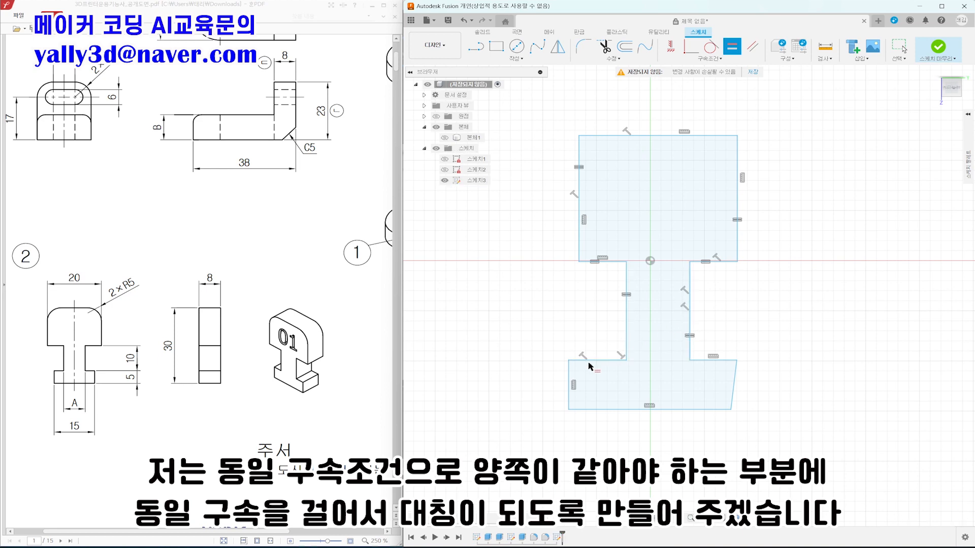
- Make the foot's two upper edges equal in length, and its two side edges equal as well
left_click(590, 360)
left_click(711, 361)
left_click(734, 391)
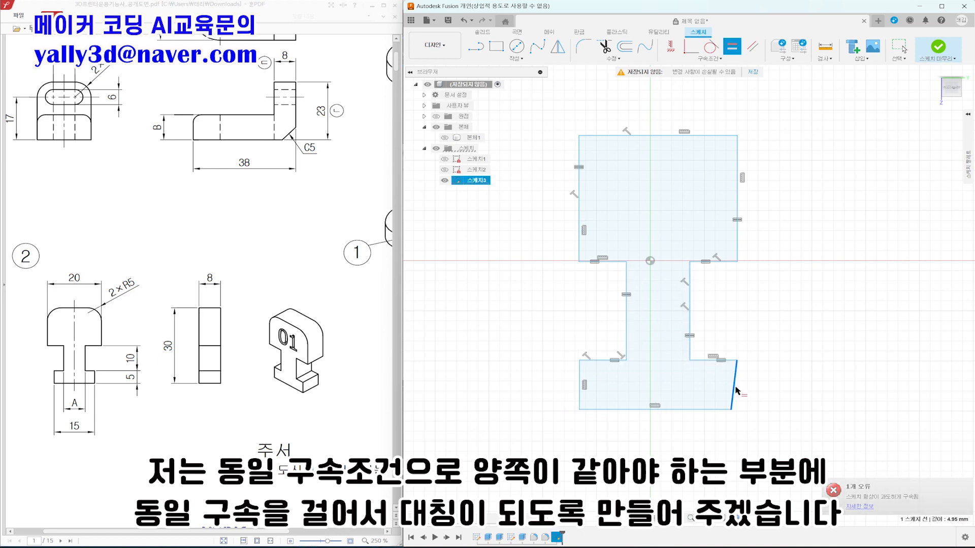
left_click(580, 392)
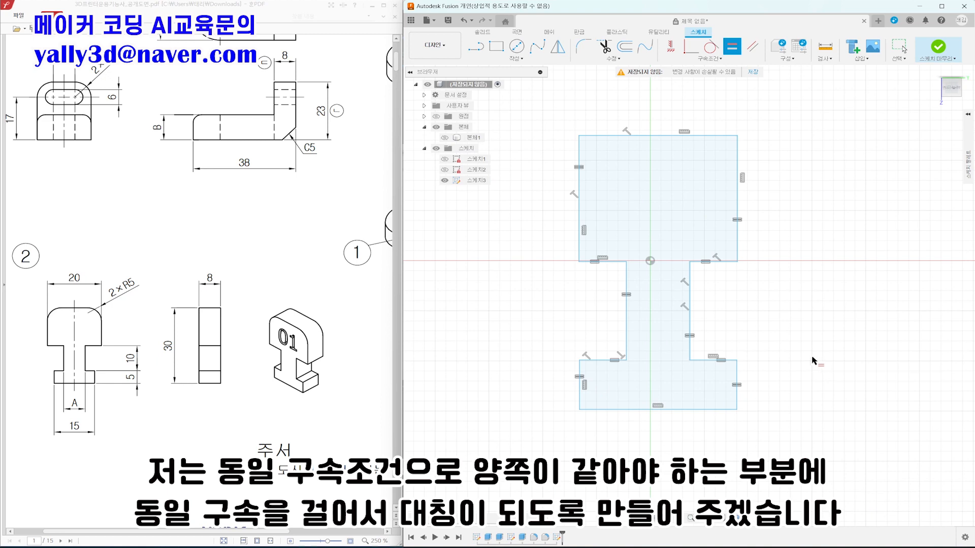
key("Escape")
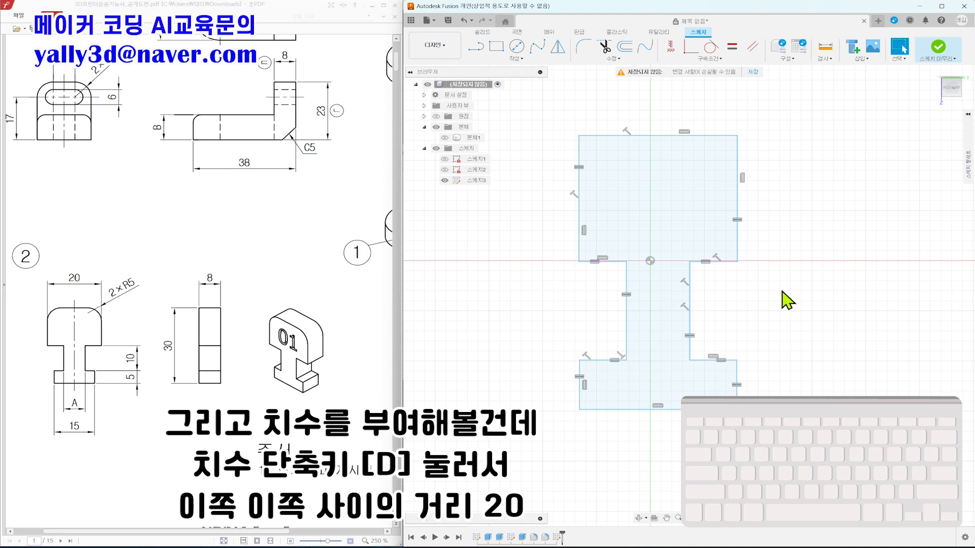
- Dimension the head's width between its two sides as 20 mm
key("d")
left_click(579, 155)
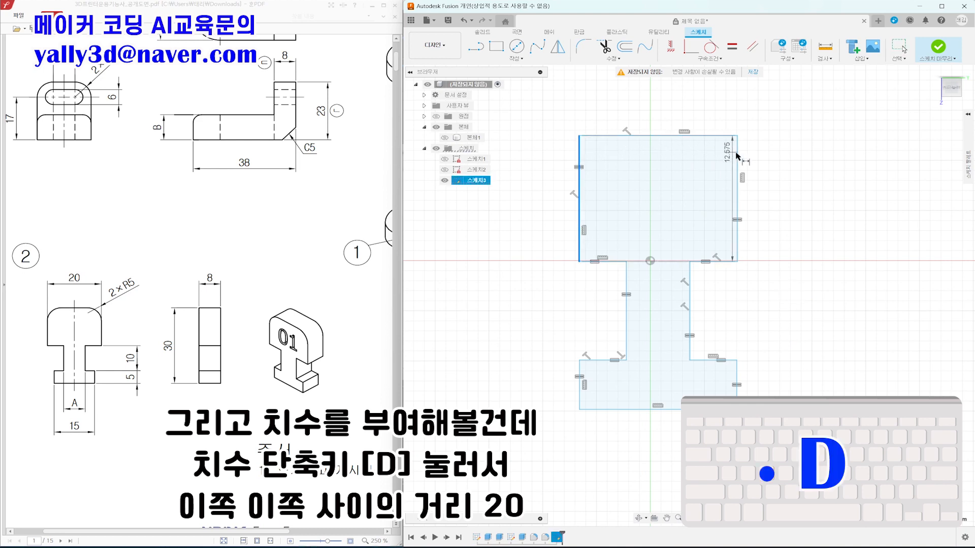
left_click(737, 157)
left_click(665, 111)
type("20")
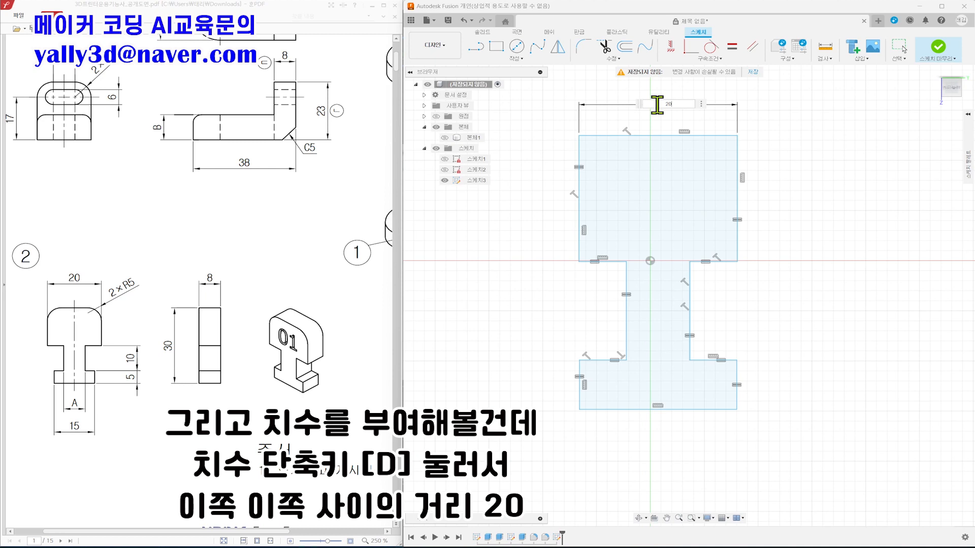
key("Return")
- Dimension the neck's height from the head's lower shoulder to the foot's upper edge as 10 mm
left_click(762, 261)
left_click(758, 360)
left_click(832, 311)
type("10")
key("Return")
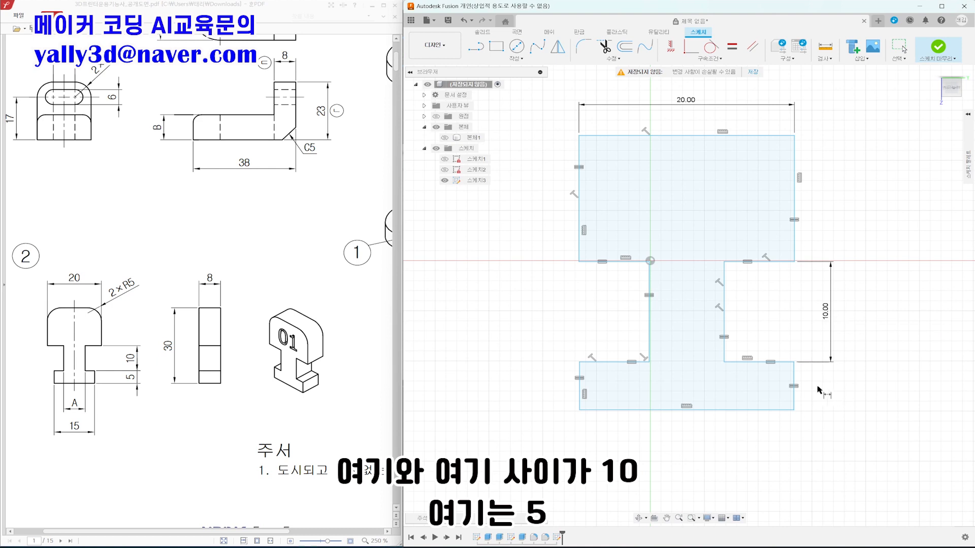
- Dimension the foot's height as 5 mm and its width as 15 mm
left_click(794, 386)
left_click(849, 388)
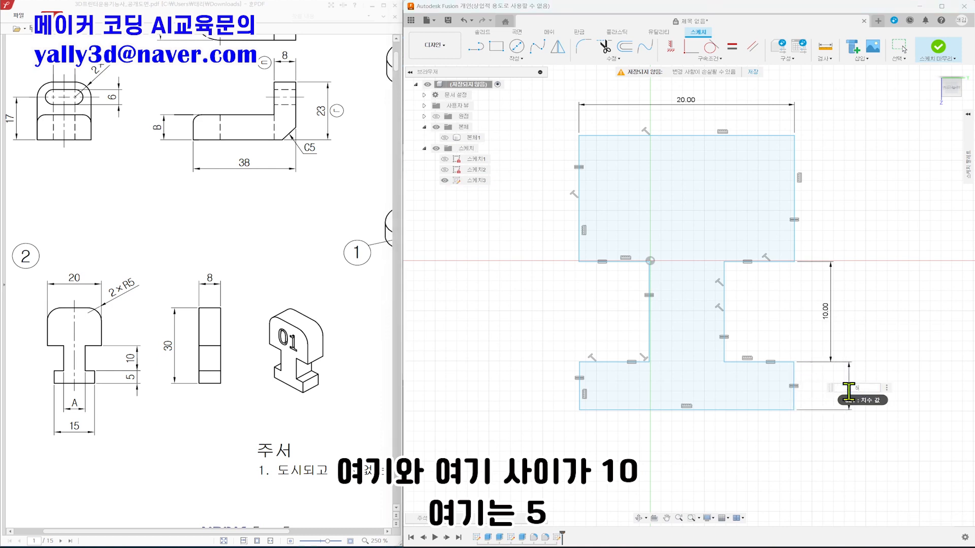
type("5")
key("Return")
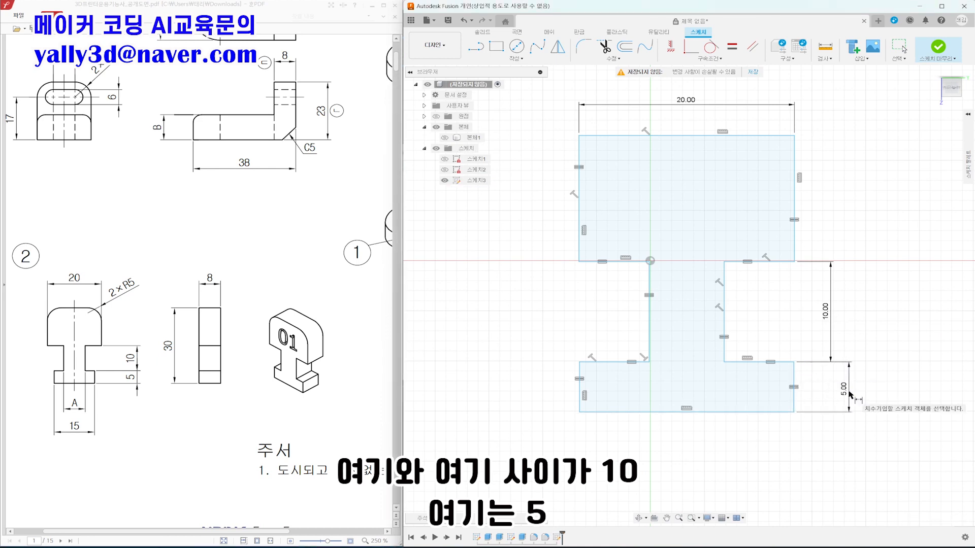
left_click(579, 390)
left_click(794, 392)
left_click(671, 480)
type("15")
key("Return")
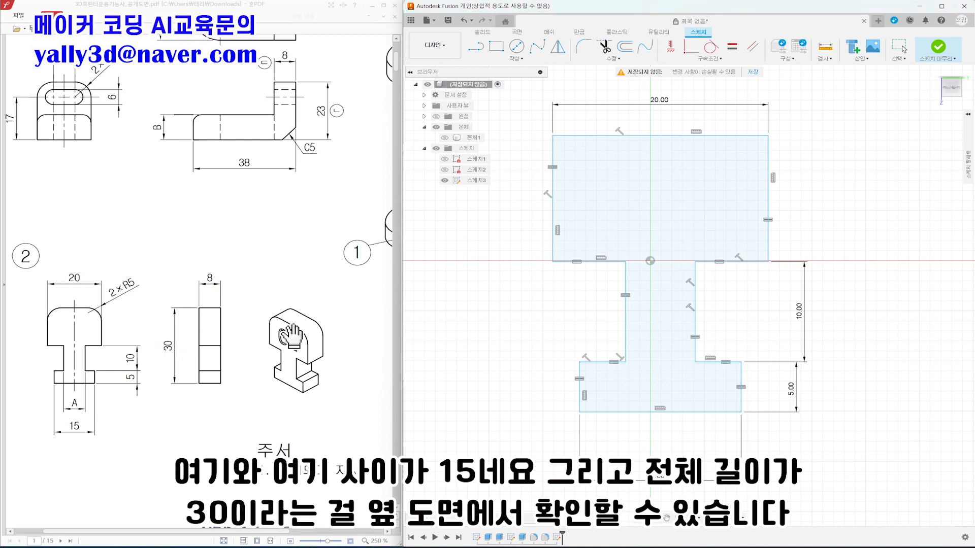
left_click(640, 135)
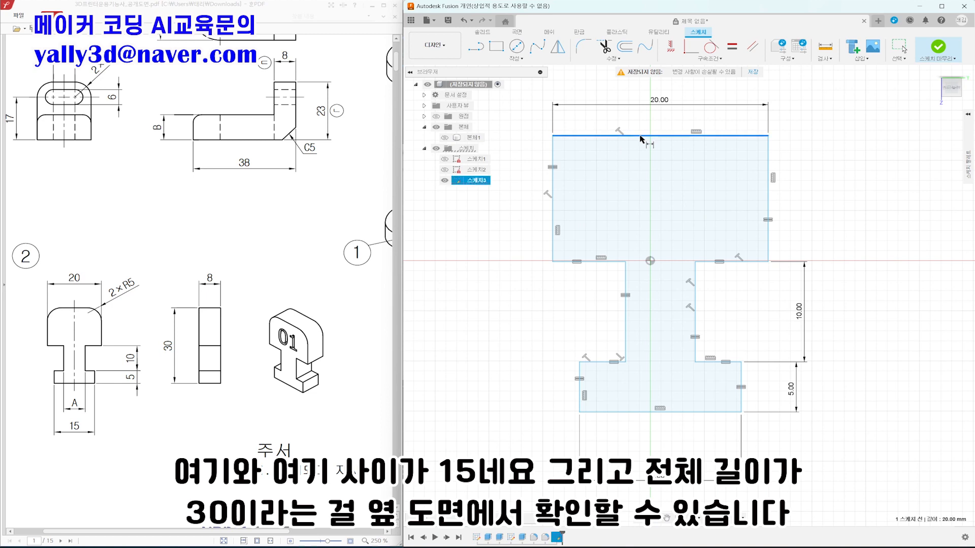
left_click(658, 410)
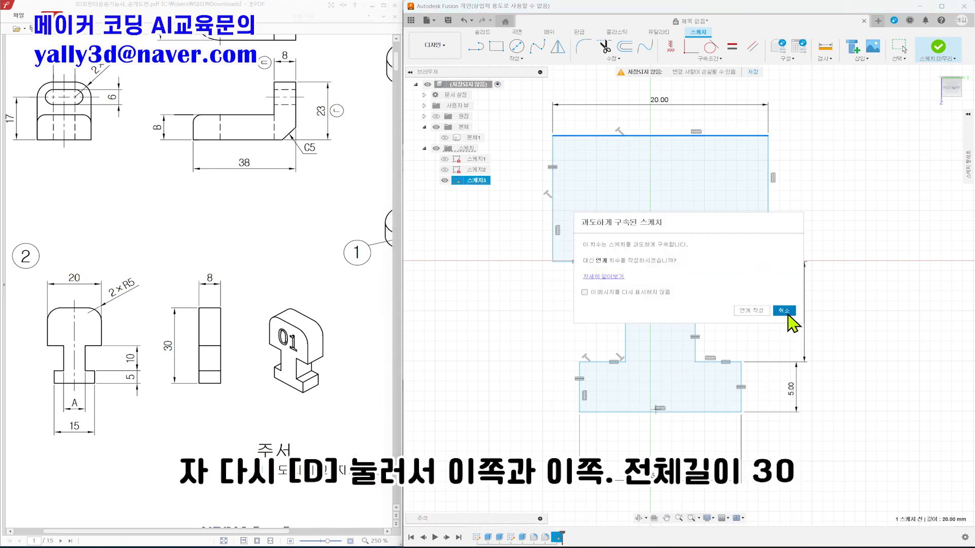
left_click(784, 311)
- Dimension the profile's overall height from the head's top edge to the foot's bottom edge as 30 mm
left_click(652, 136)
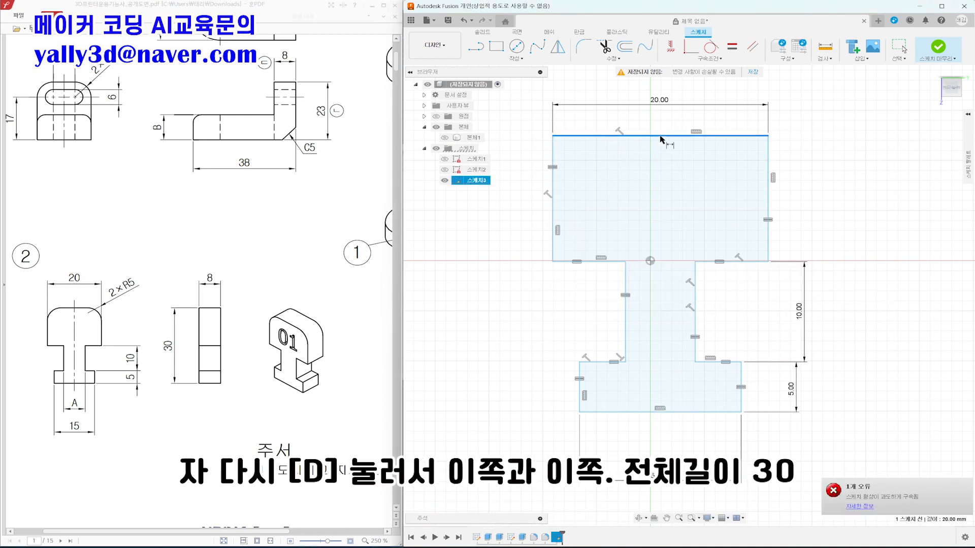
left_click(670, 412)
left_click(457, 294)
type("30")
key("Return")
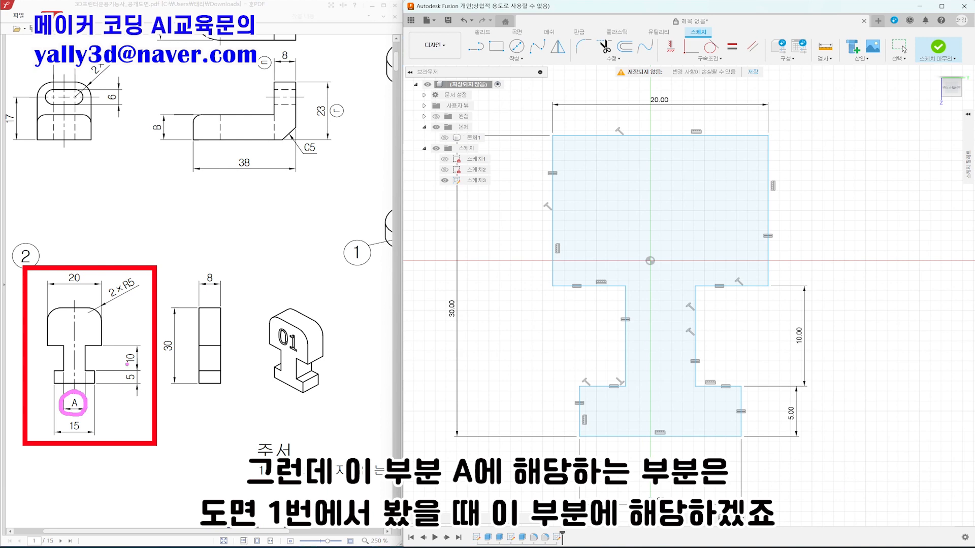
- Look up the slot width in part 1's drawing for dimension A and set the neck's width to 8 mm
left_click_drag(317, 224, 285, 320)
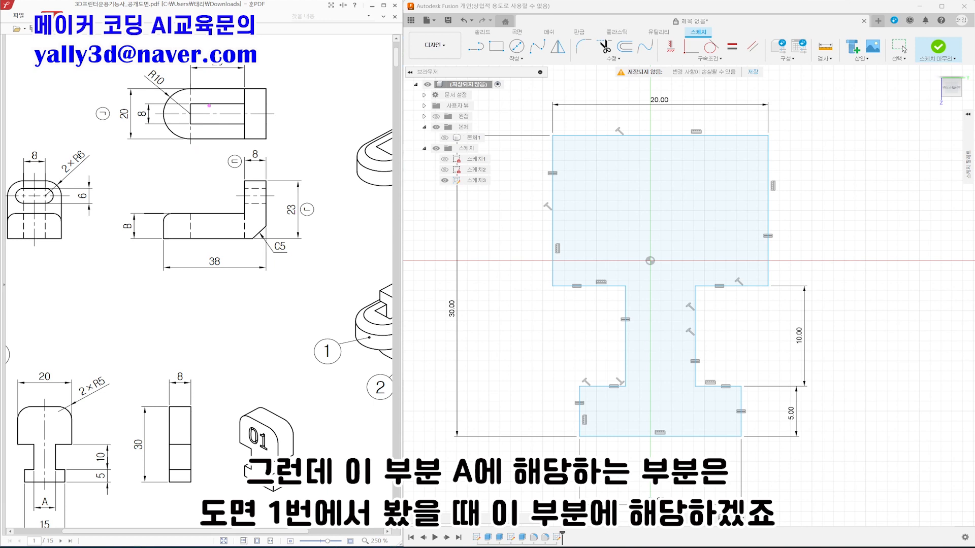
mouse_move(216, 106)
left_mouse_down()
mouse_move(216, 121)
mouse_move(227, 123)
left_mouse_up()
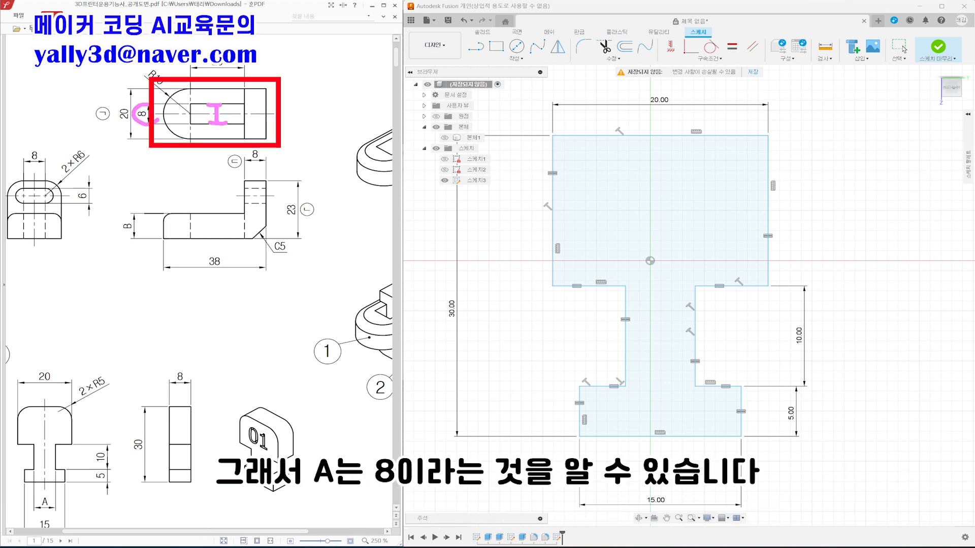
left_click_drag(157, 120, 150, 105)
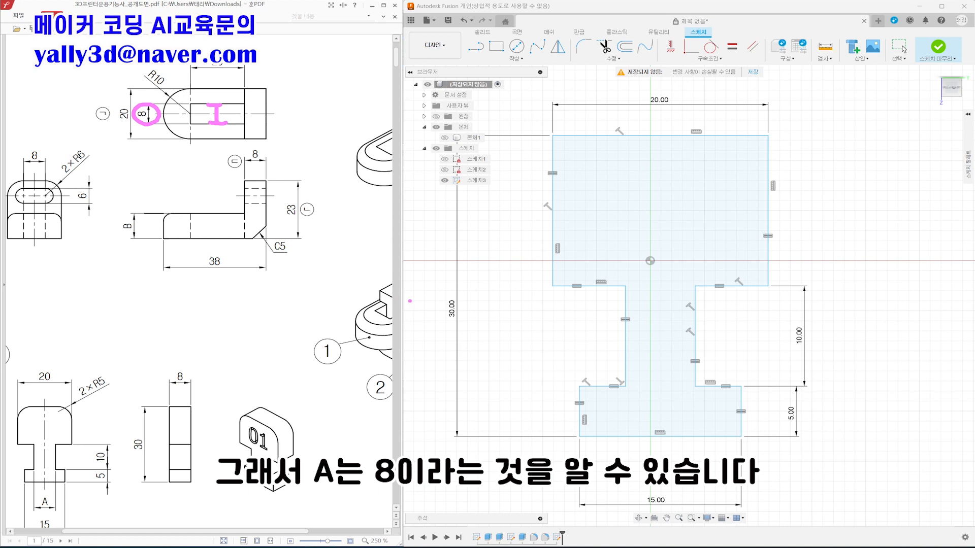
key("Escape")
left_click(626, 332)
key("Escape")
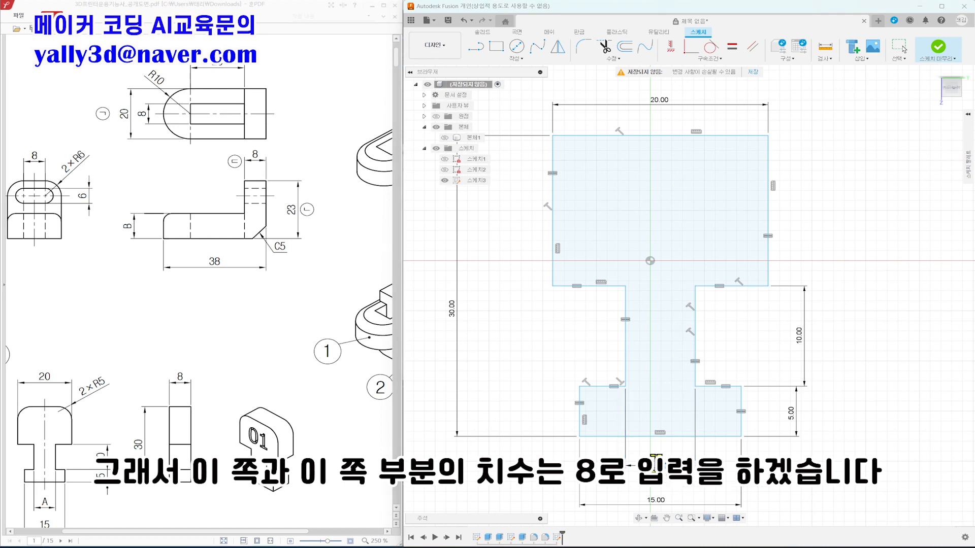
key("Return")
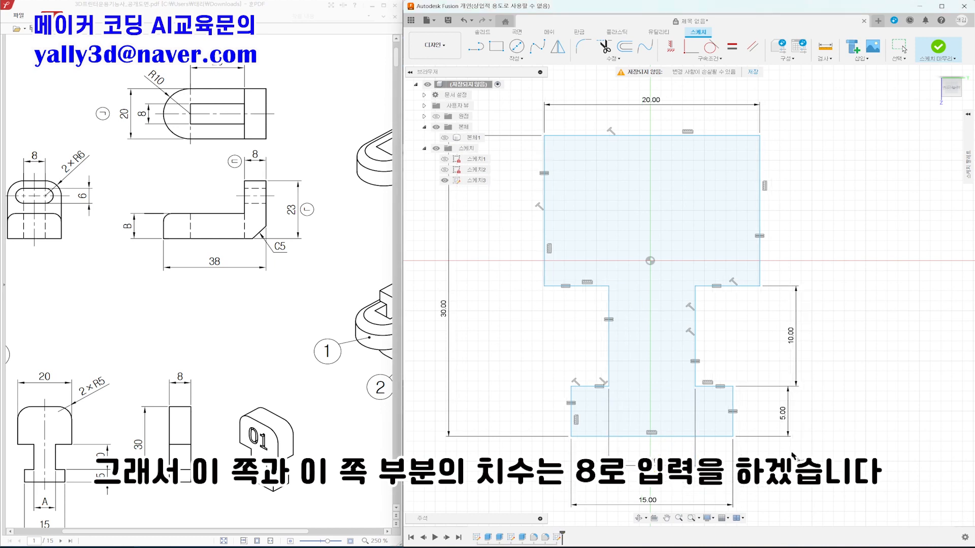
- Constrain the head's lower shoulder line coincident with the origin, matching the reference point in part 2's drawing
left_click_drag(189, 398, 262, 325)
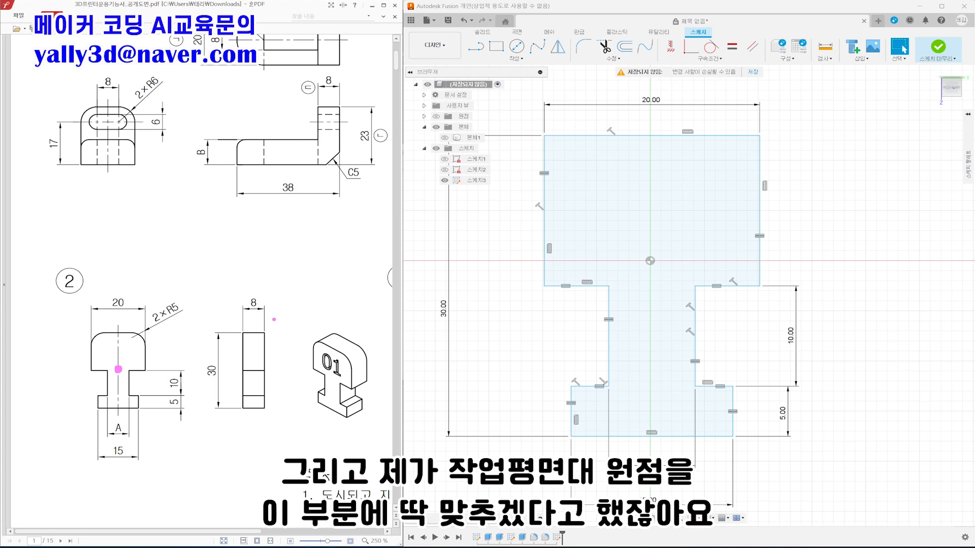
left_click(691, 49)
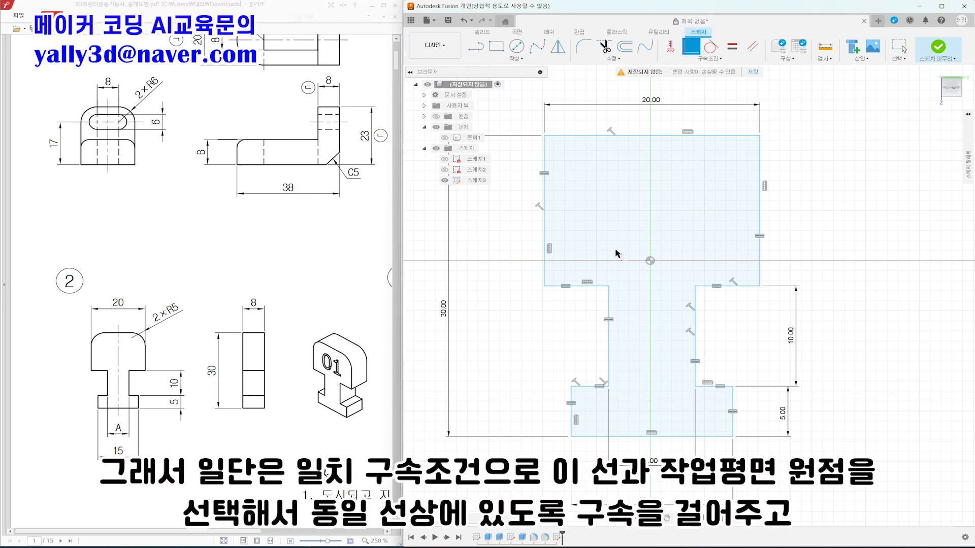
left_click(595, 287)
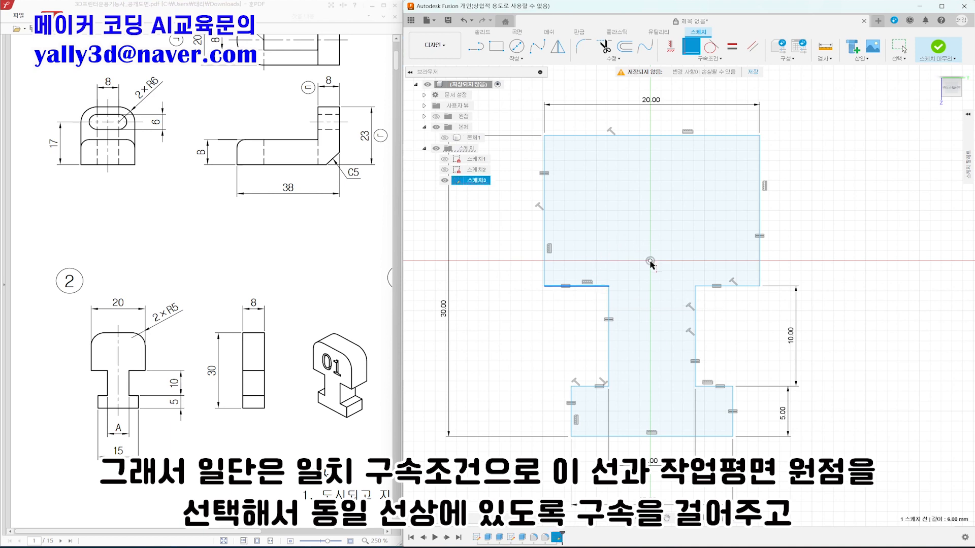
left_click(650, 261)
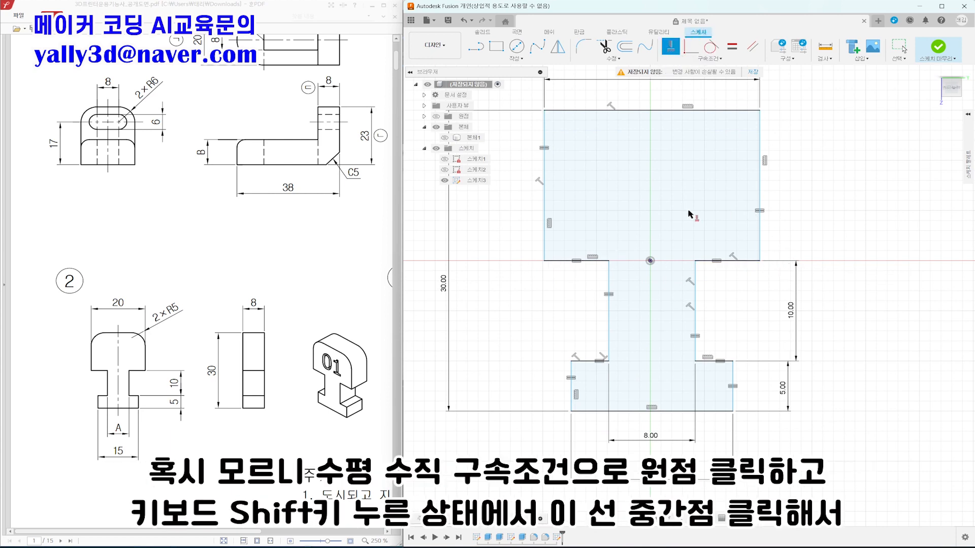
- Align the midpoint of the head's top edge vertically with the origin using a horizontal/vertical constraint
left_click(650, 261)
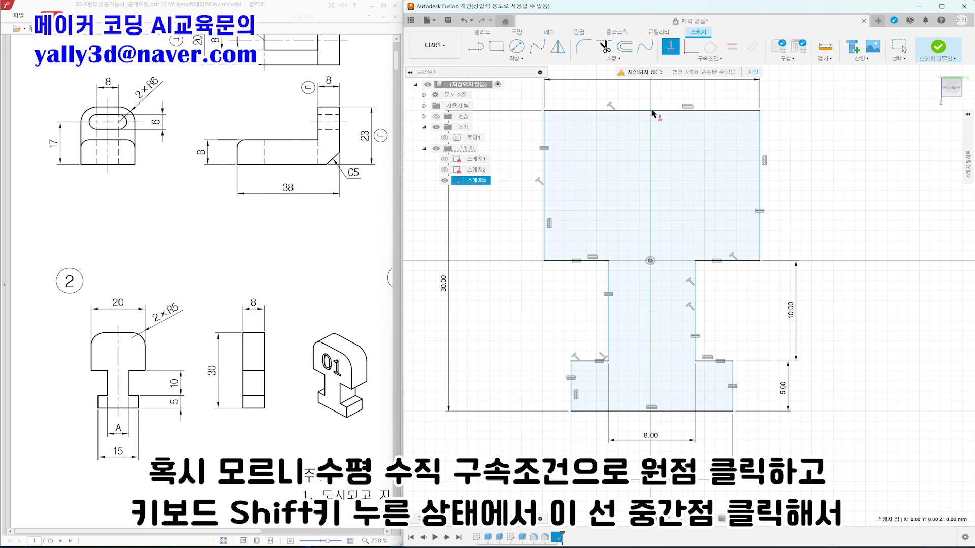
left_click(652, 109, "shift")
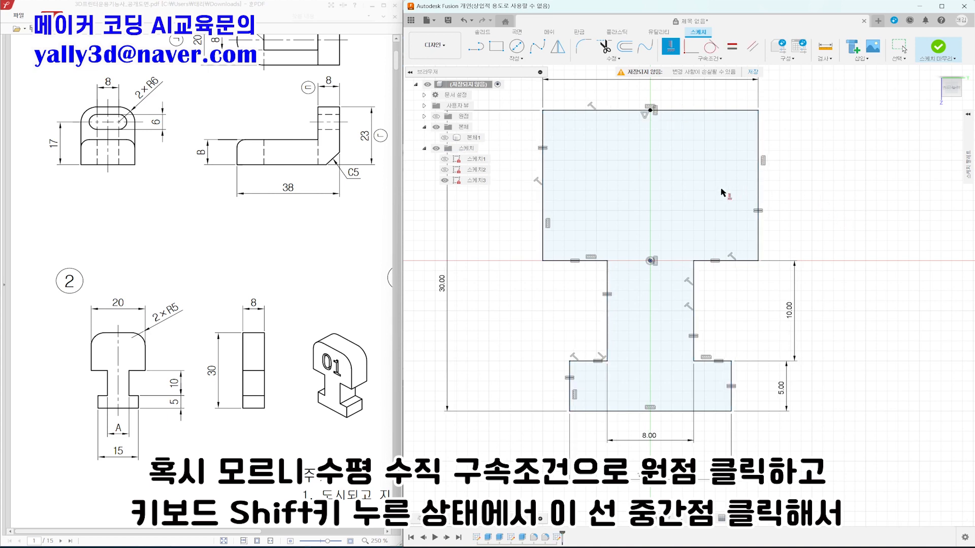
scroll(721, 192, "down", 2)
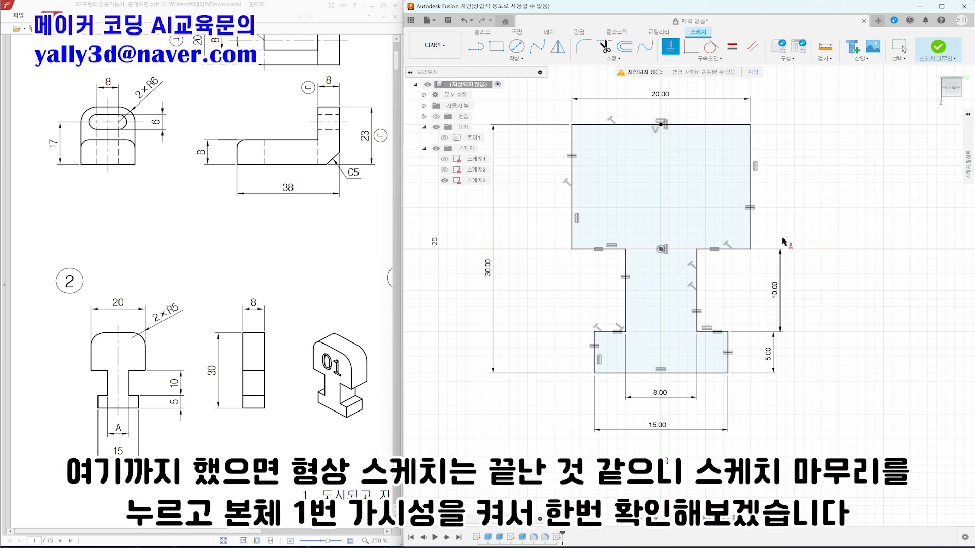
key("Escape")
- Finish the sketch and show part 1's body again to check the profile's position in its slot
mouse_move(810, 223)
middle_mouse_down("shift")
mouse_move(773, 227)
mouse_move(792, 226)
mouse_move(768, 238)
mouse_move(801, 235)
middle_mouse_up("shift")
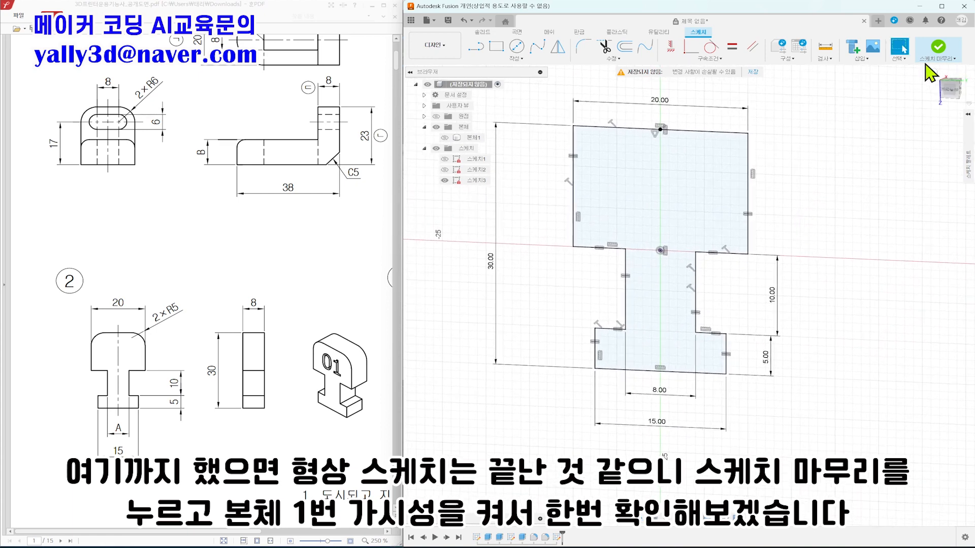
left_click(938, 47)
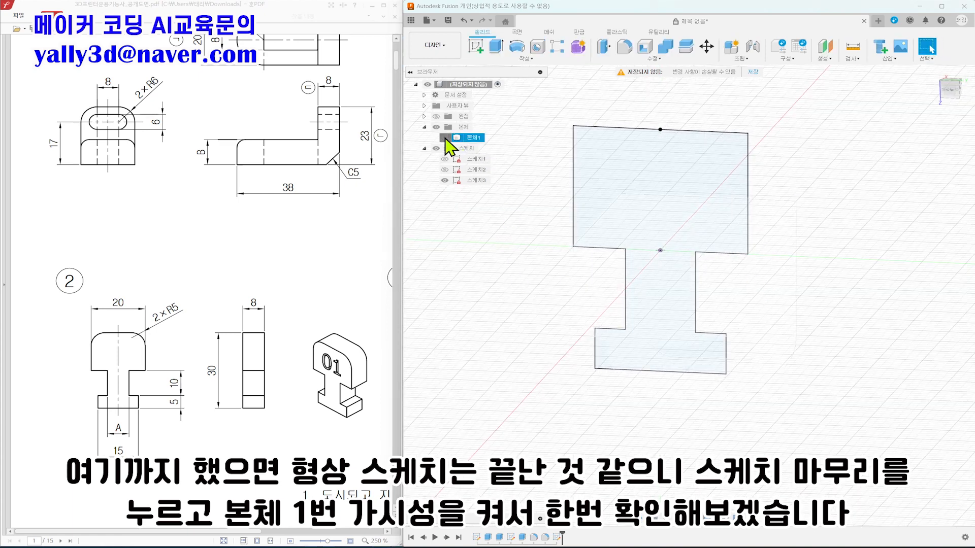
left_click(444, 138)
middle_click_drag(840, 276, 802, 212, "shift")
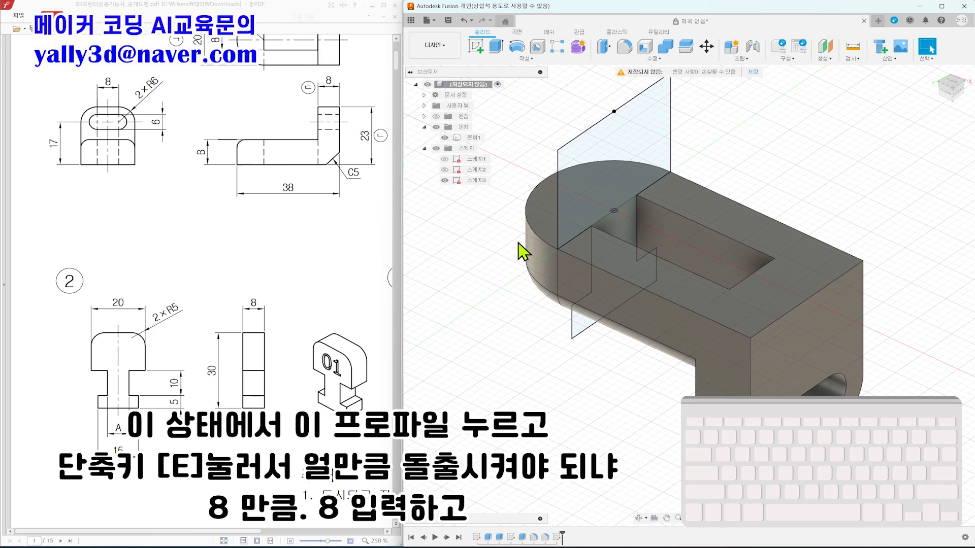
- Extrude part 2's closed profile 8 mm as a new body instead of joining it to part 1
left_click(643, 161)
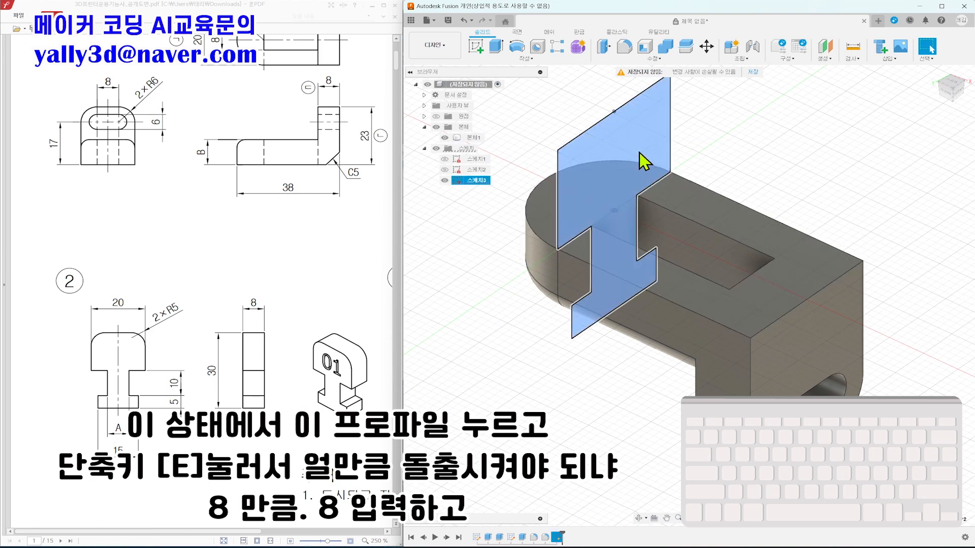
key("e")
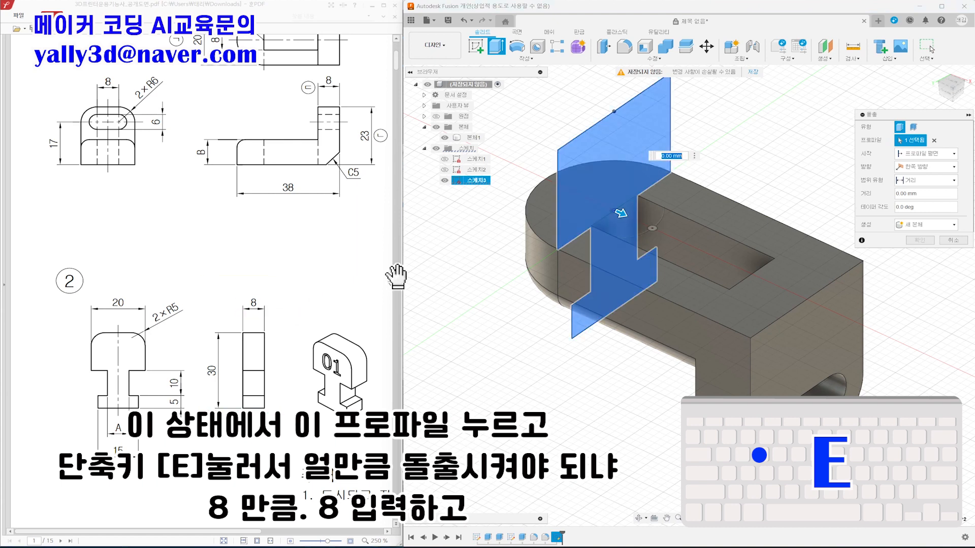
type("8")
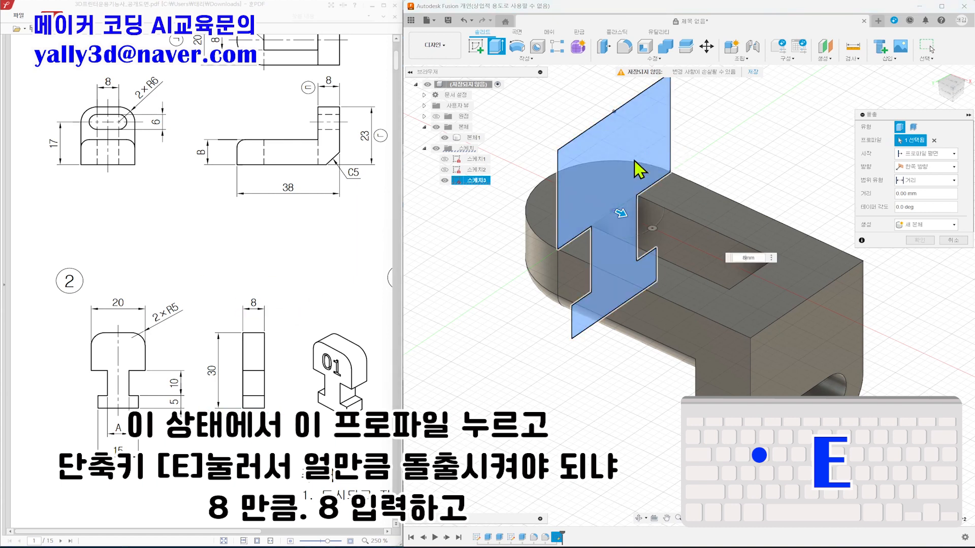
scroll(788, 244, "up", 2)
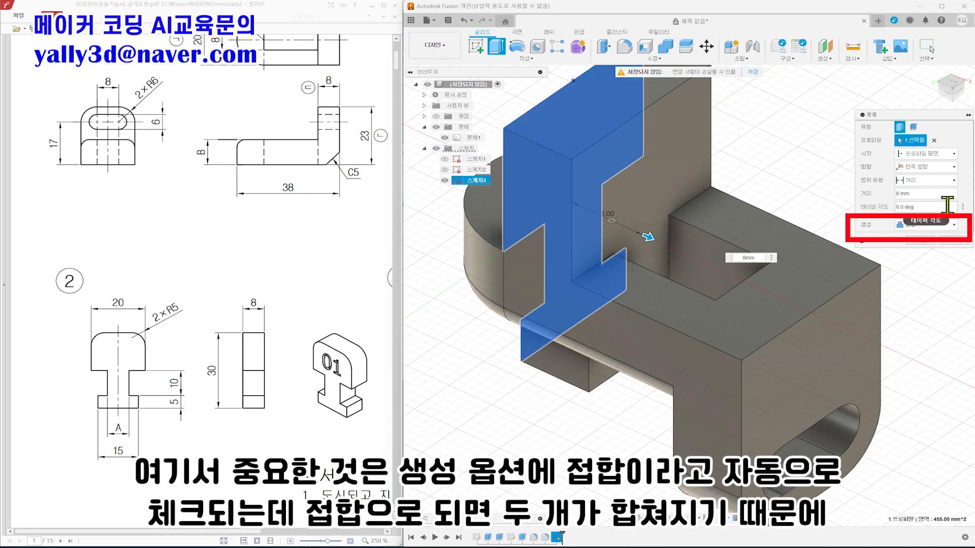
left_click(947, 229)
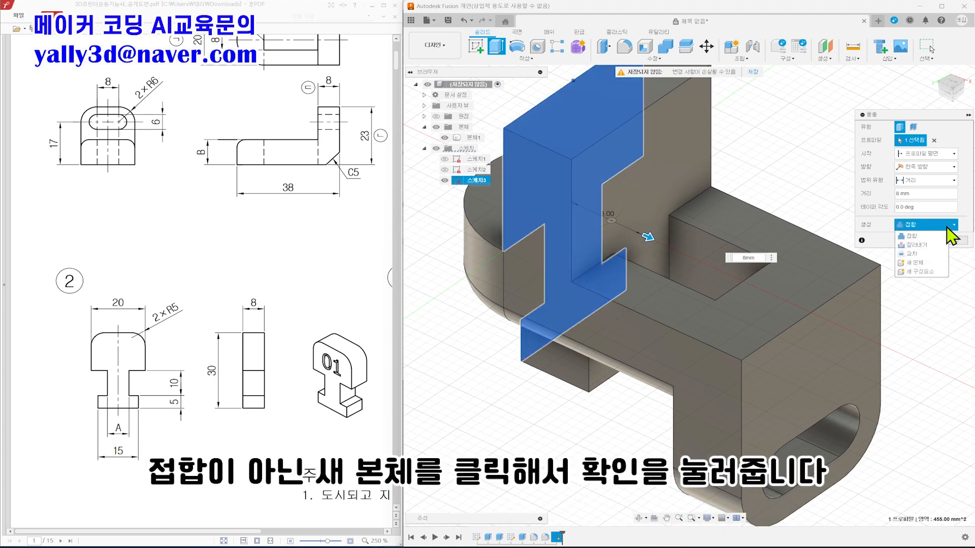
left_click(926, 263)
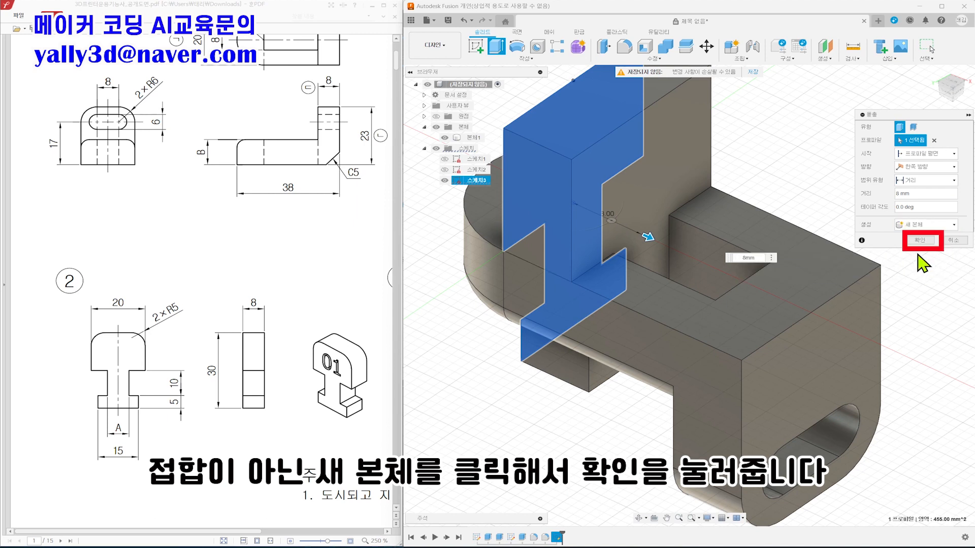
left_click(922, 244)
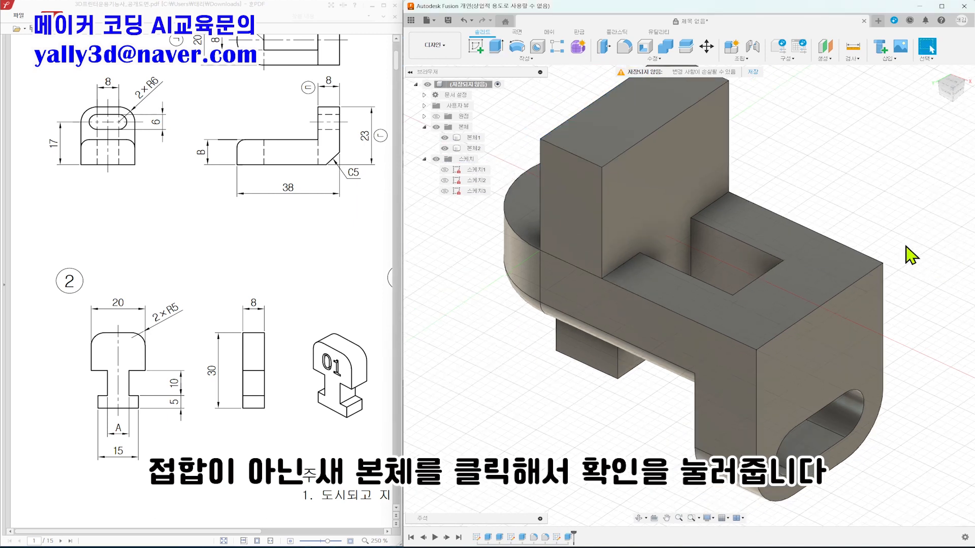
- Fillet the two short end edges of part 2's head with a 5 mm radius, following the 2×R5 note in the drawing
mouse_move(897, 274)
middle_mouse_down("shift")
mouse_move(725, 240)
mouse_move(950, 251)
mouse_move(947, 258)
middle_mouse_up("shift")
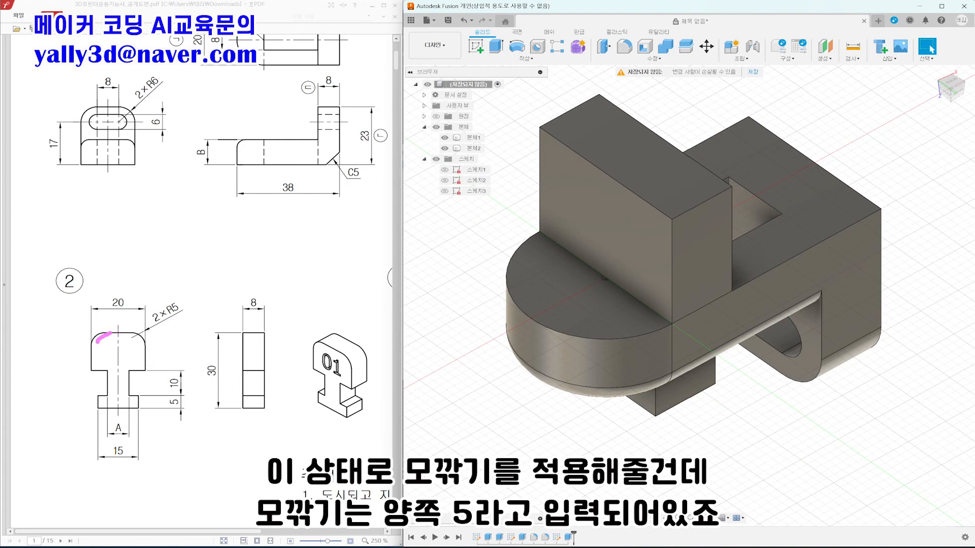
left_click_drag(174, 299, 171, 301)
key("Escape")
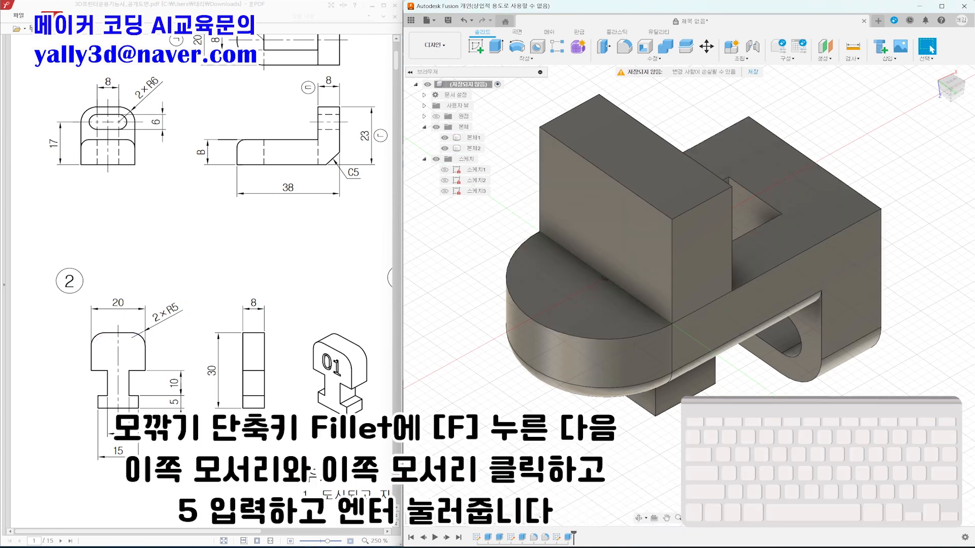
key("f")
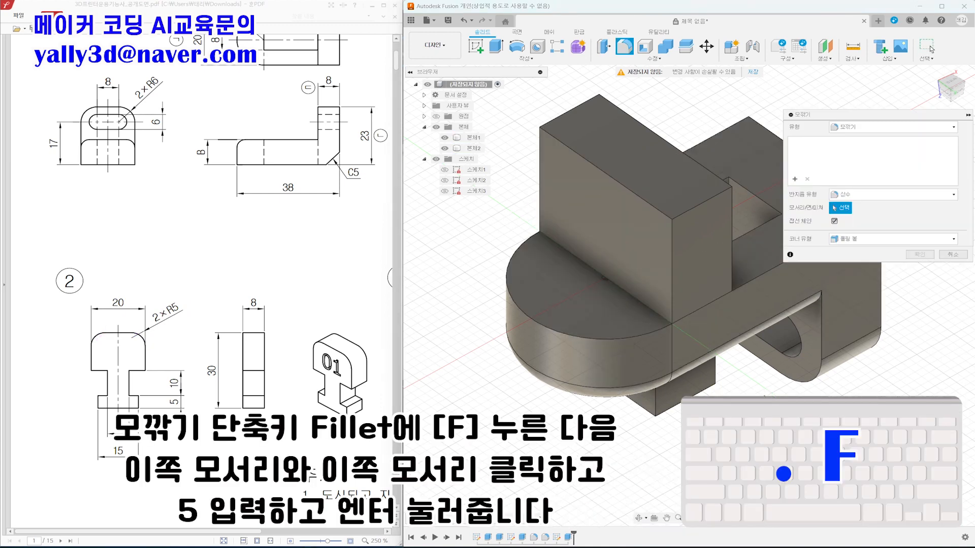
left_click(699, 207)
left_click(573, 109)
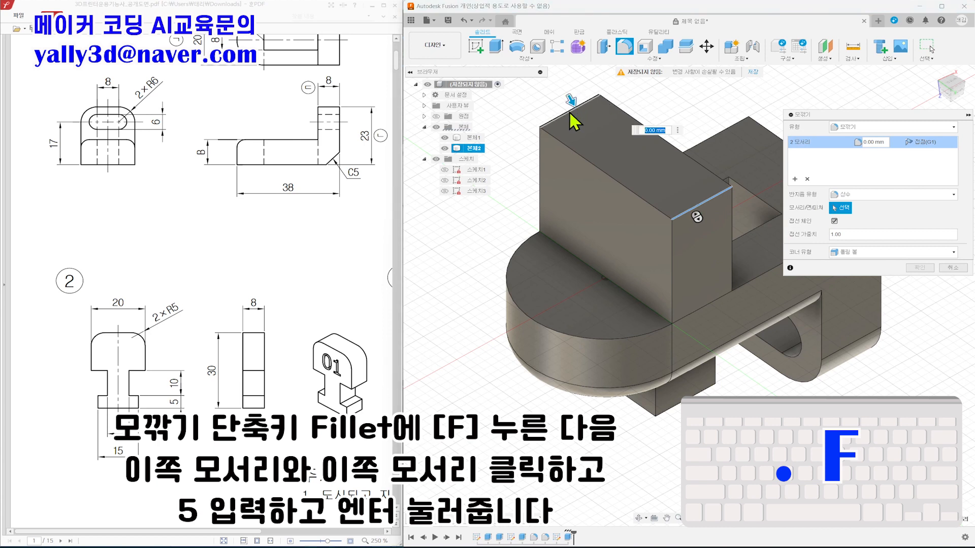
type("5")
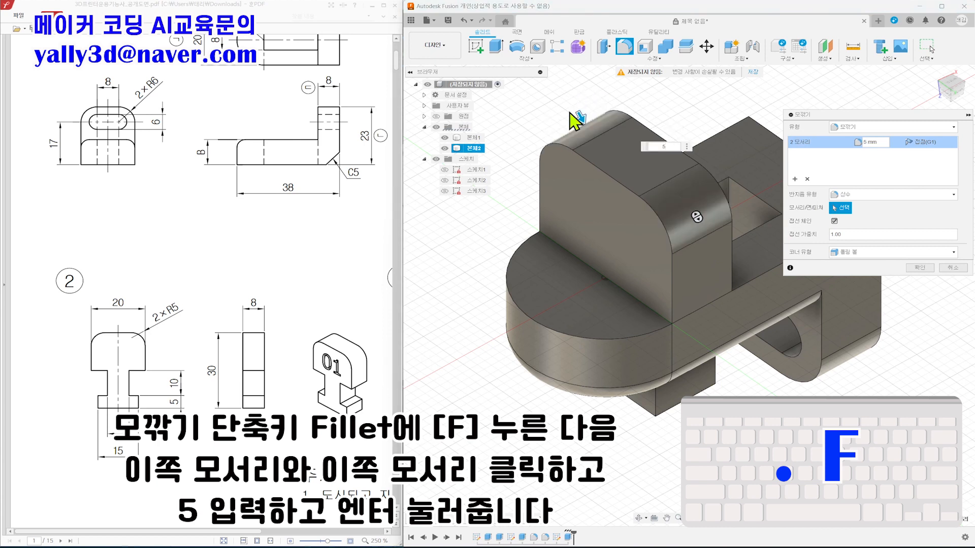
key("Return")
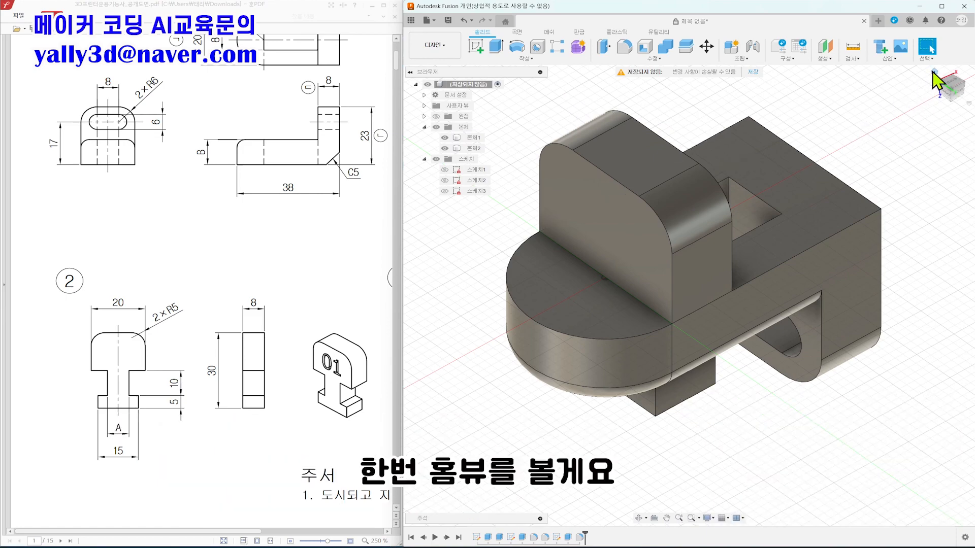
- Check the engraved side in the assembly drawing and start a sketch on part 2's matching flat outer face
left_click(934, 73)
middle_click_drag(521, 472, 698, 487, "shift")
left_click_drag(333, 320, 152, 324)
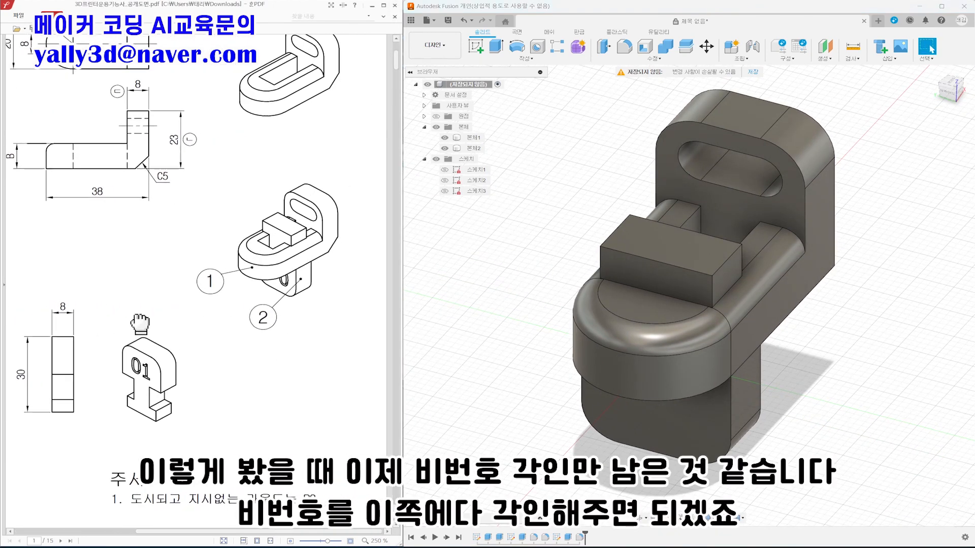
scroll(208, 332, "down", 2)
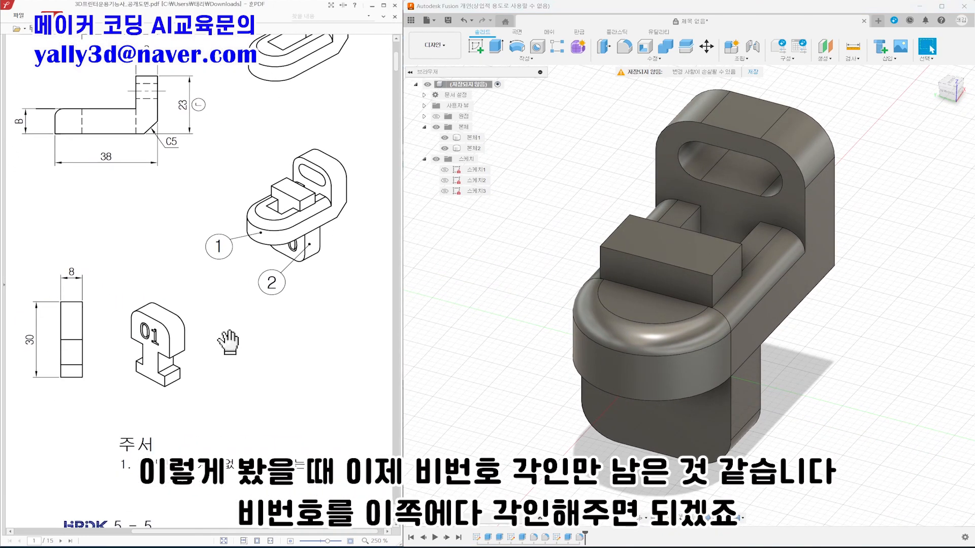
scroll(225, 346, "up", 3, "ctrl")
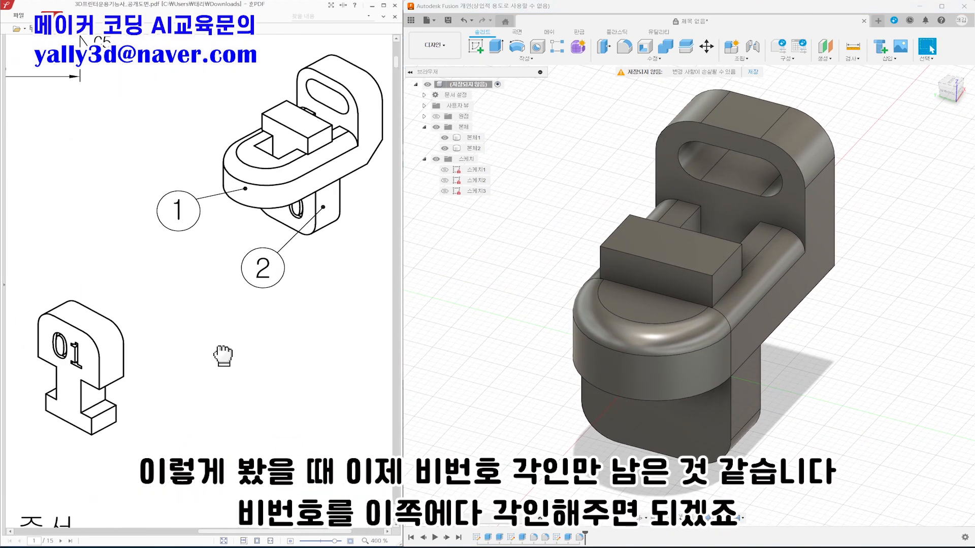
left_click(686, 432)
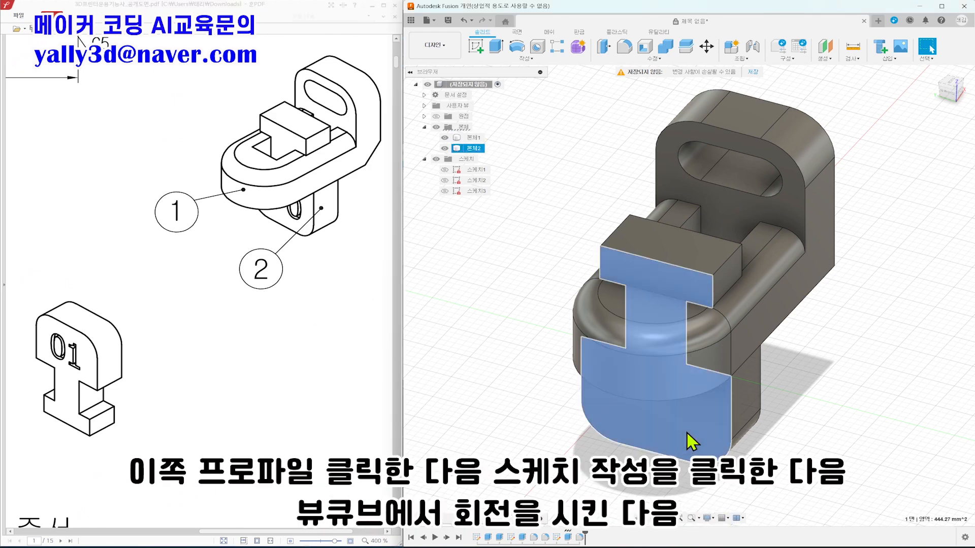
left_click(477, 48)
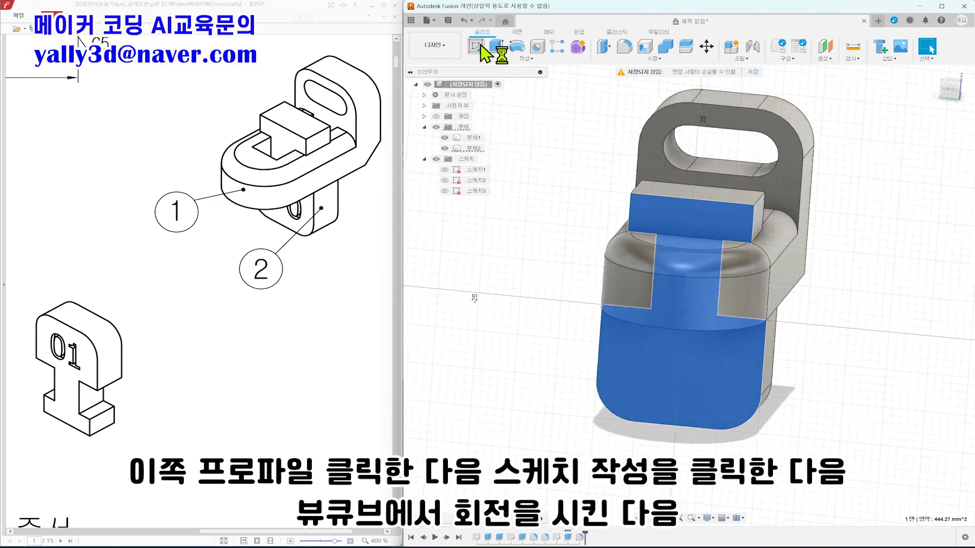
left_click(963, 74)
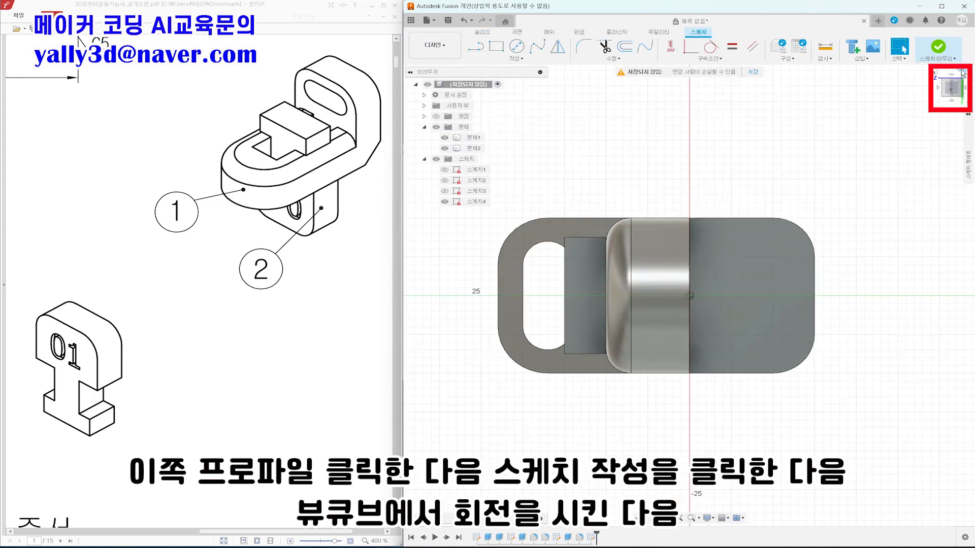
left_click(963, 73)
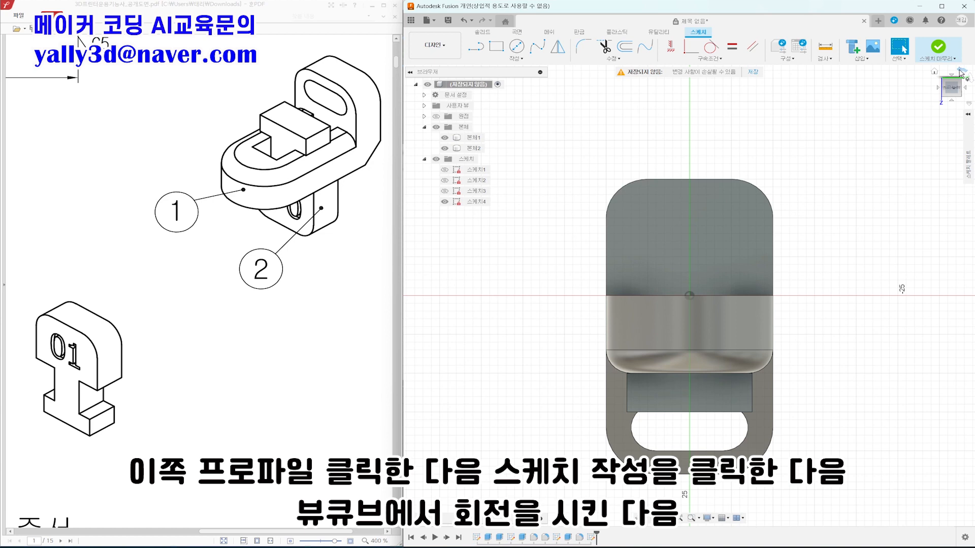
- Add the sketch text "01" in a text box spanning part 2's rounded head, with middle vertical alignment
scroll(829, 261, "up", 1)
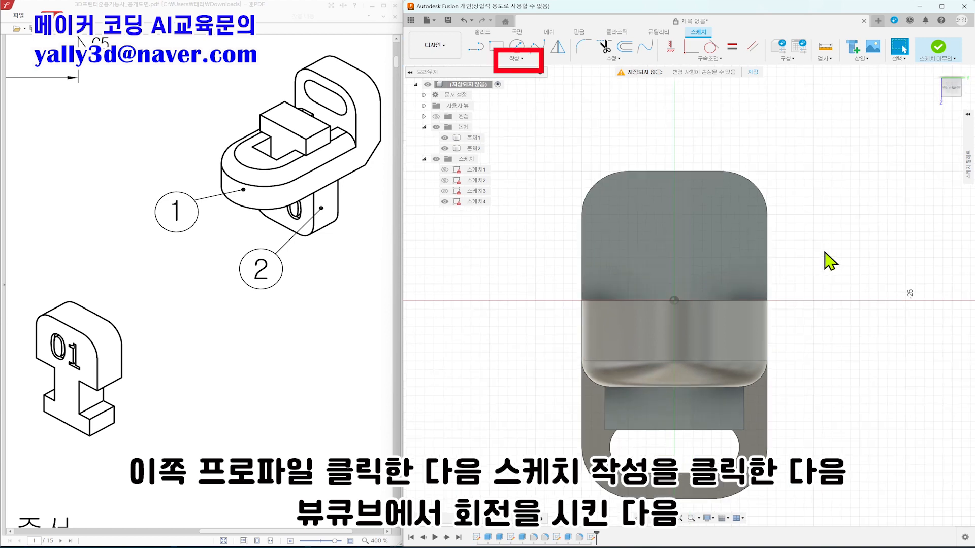
left_click(515, 60)
left_click(495, 157)
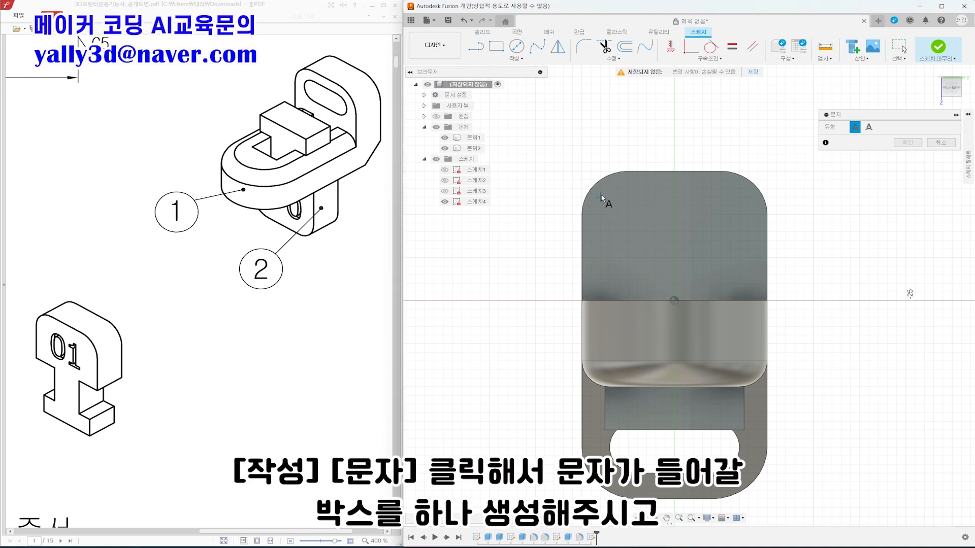
left_click(744, 284)
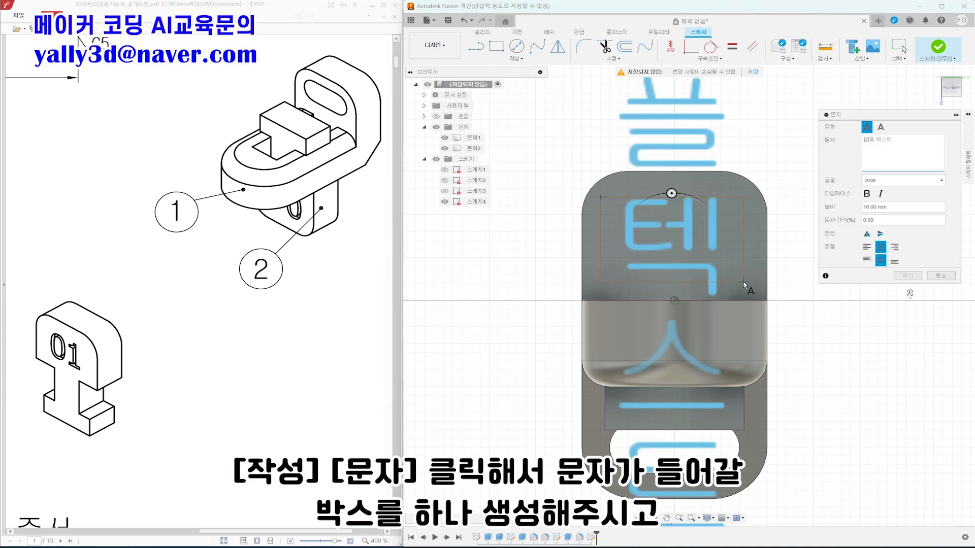
left_click(899, 165)
type("01")
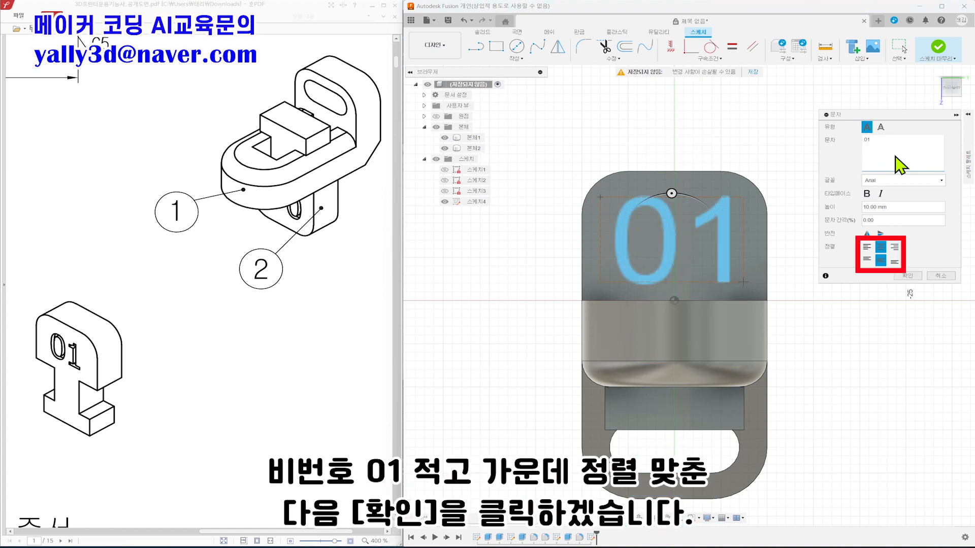
left_click(880, 260)
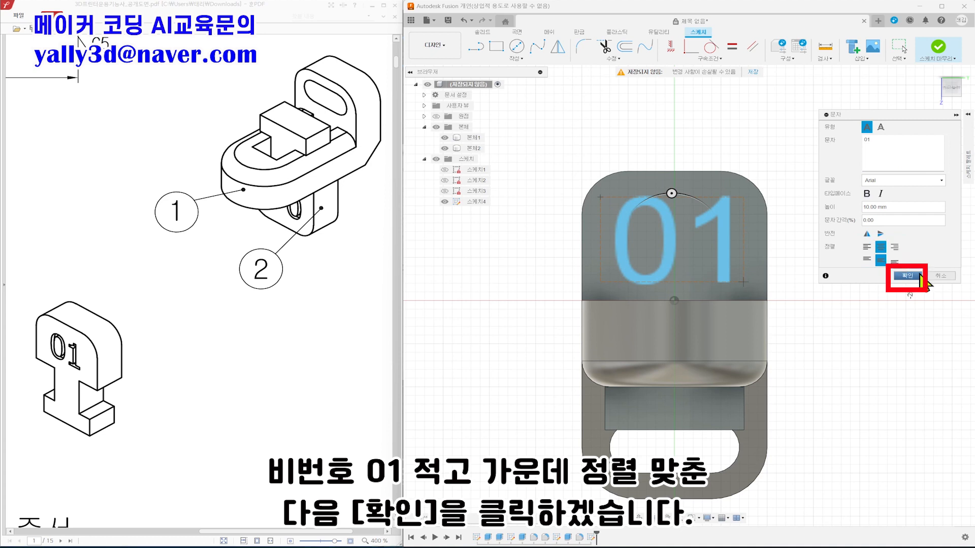
left_click(907, 276)
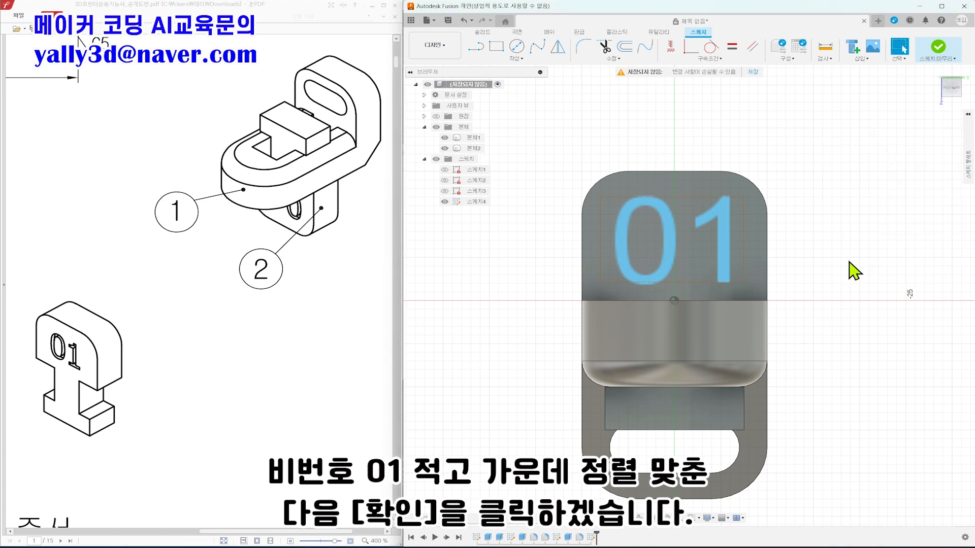
- Shift the "01" text to the middle of the head face and extrude it -1 mm as a cut
mouse_move(725, 213)
left_mouse_down()
mouse_move(709, 211)
mouse_move(725, 200)
mouse_move(719, 206)
left_mouse_up()
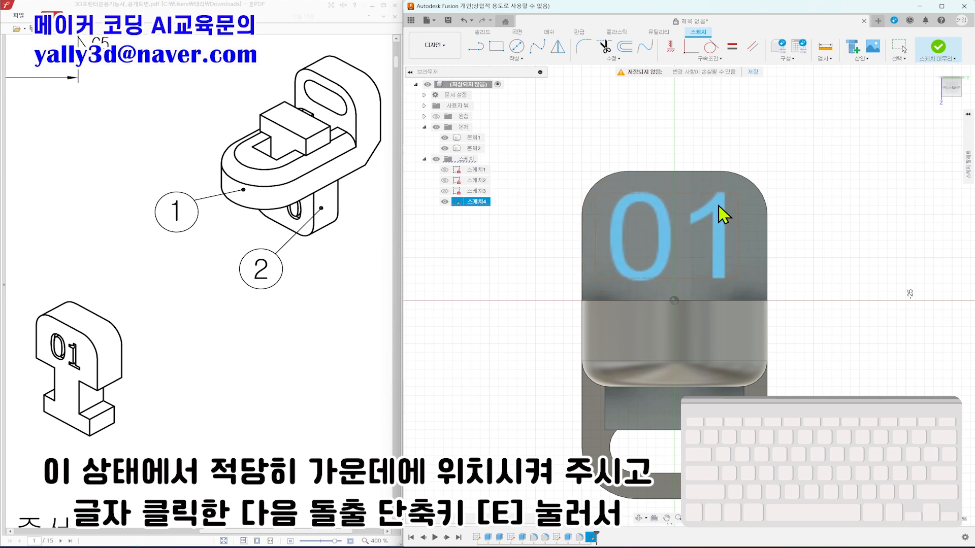
left_click(720, 207)
left_click(715, 207)
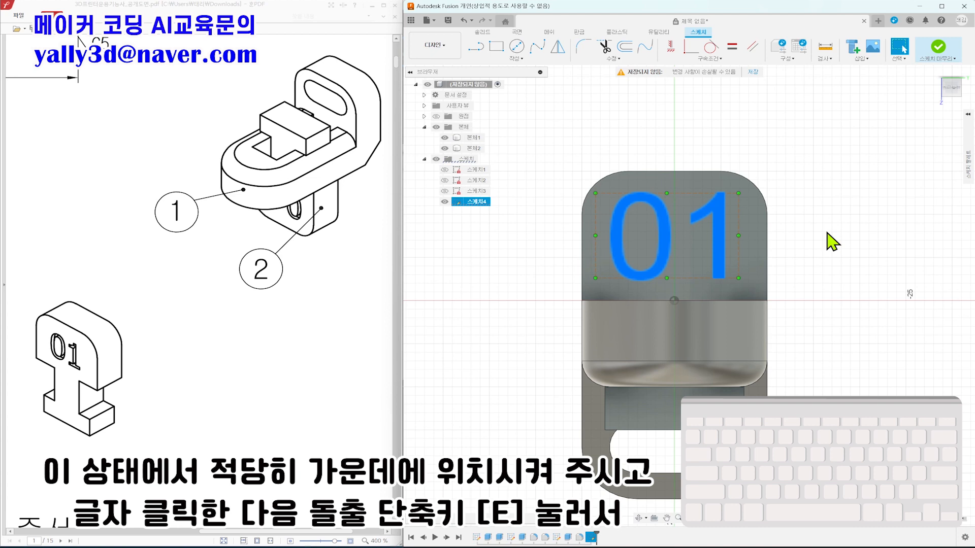
key("e")
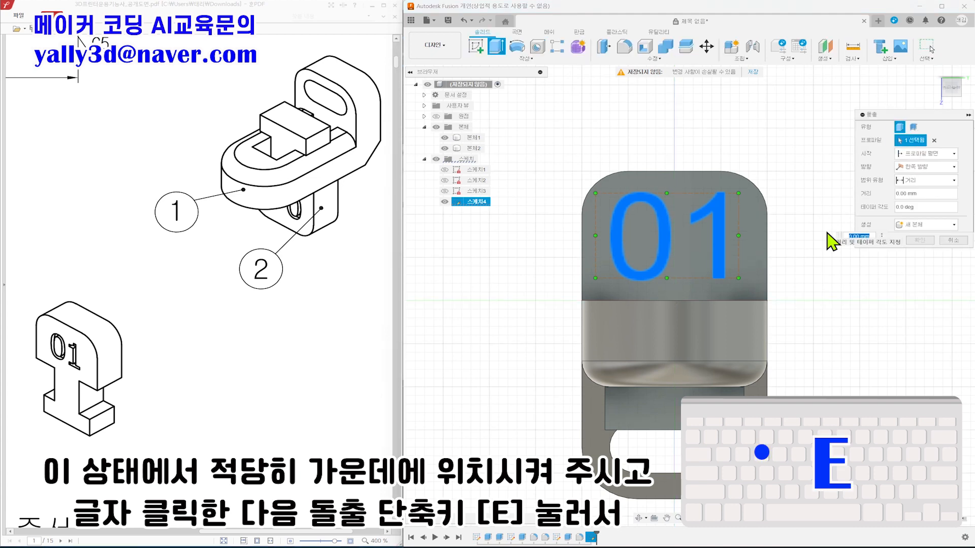
key("Return")
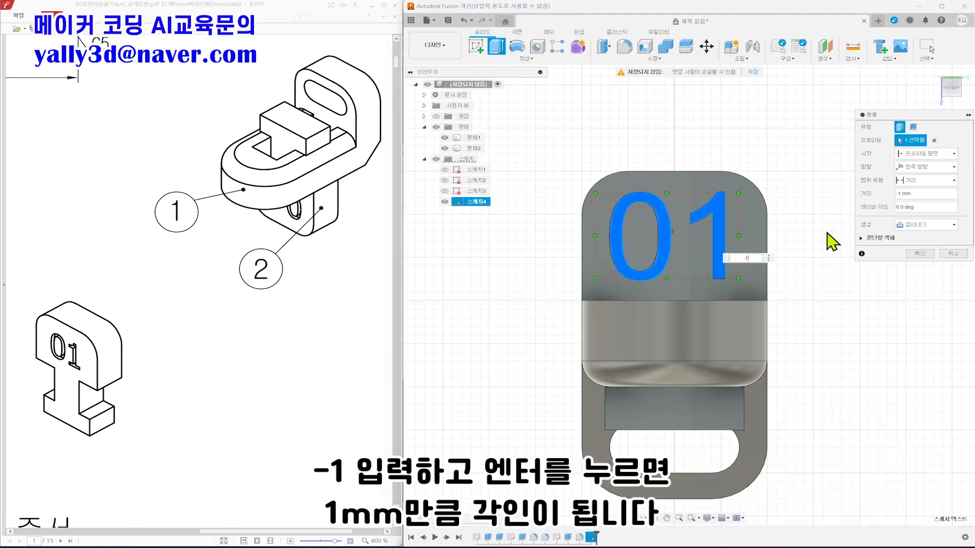
key("Return")
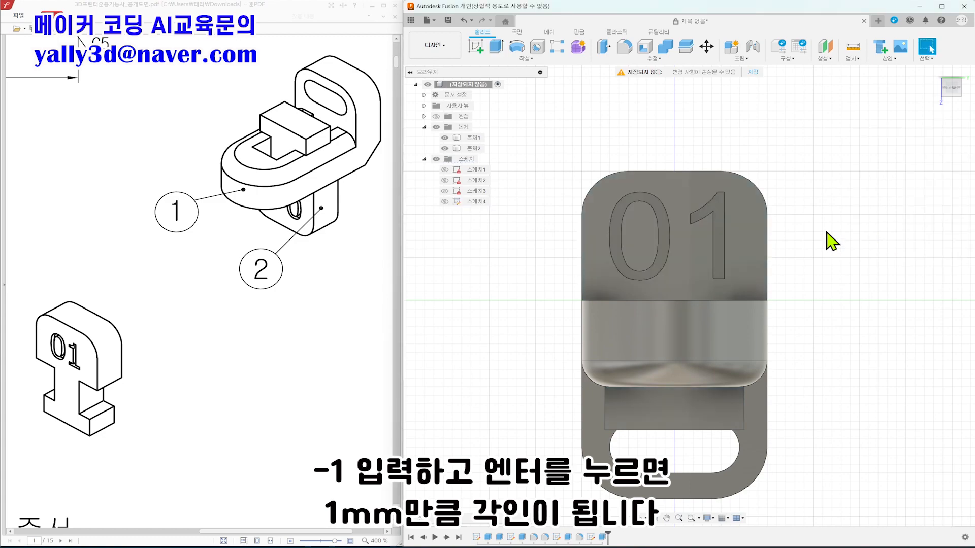
- Move the part 2 body 7 mm along the X axis, toward its position in the assembly drawing
mouse_move(828, 241)
middle_mouse_down("shift")
mouse_move(803, 243)
mouse_move(820, 243)
middle_mouse_up("shift")
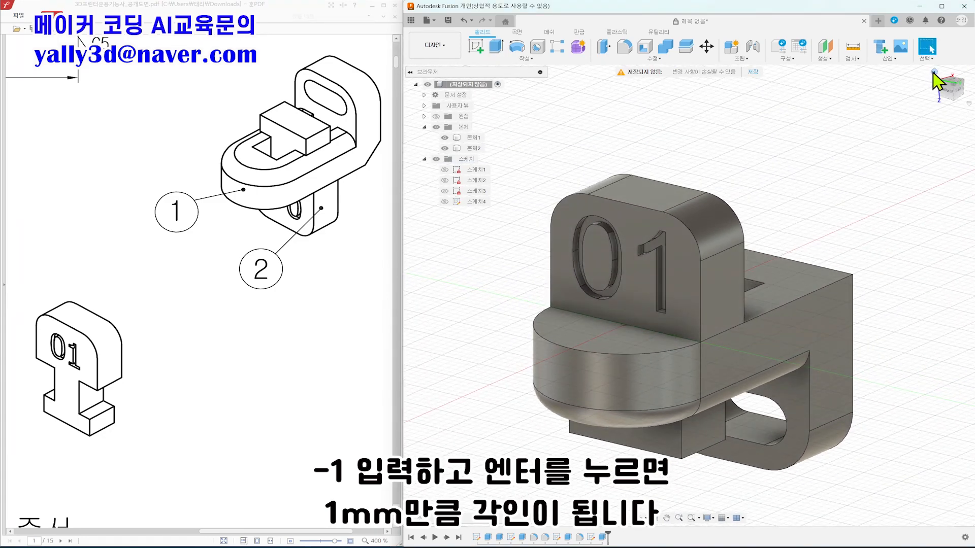
left_click(934, 73)
middle_click_drag(615, 169, 682, 160, "shift")
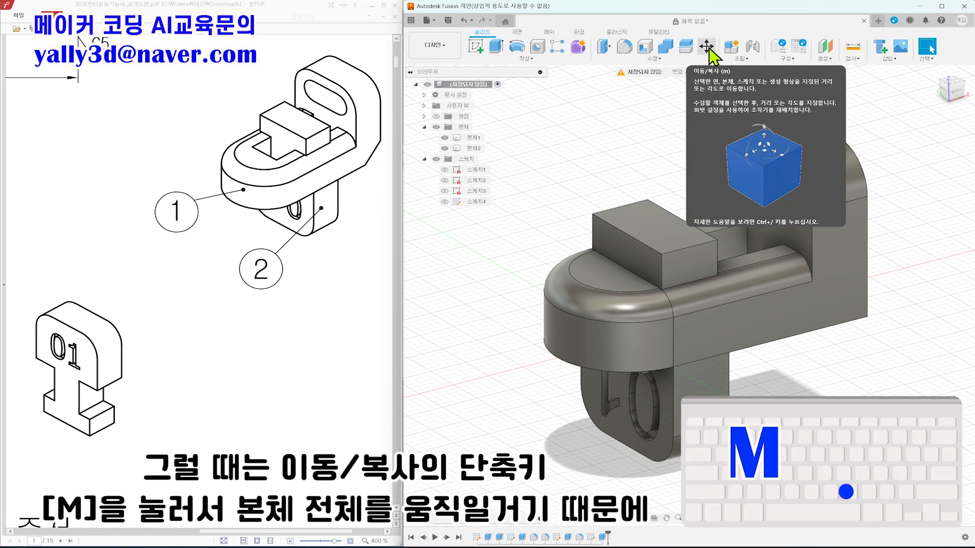
key("m")
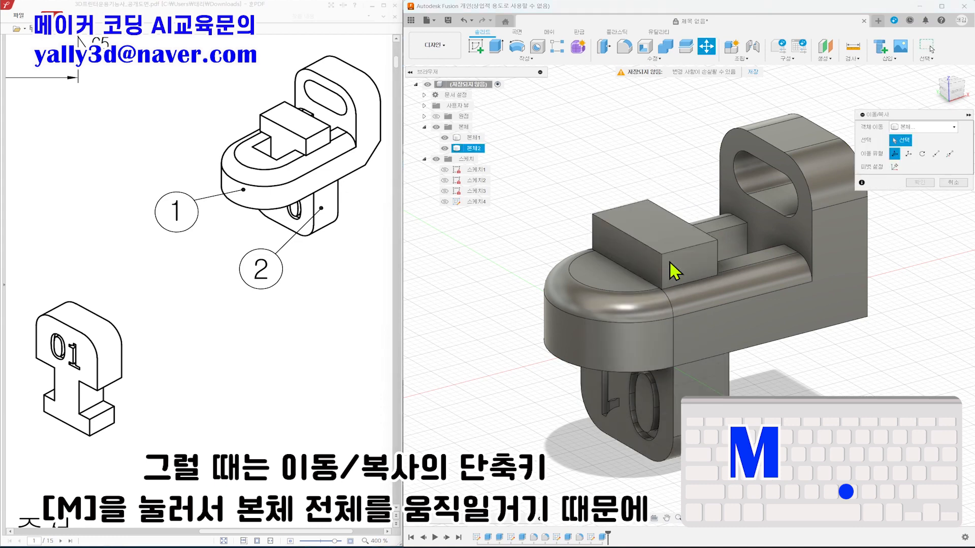
left_click(642, 345)
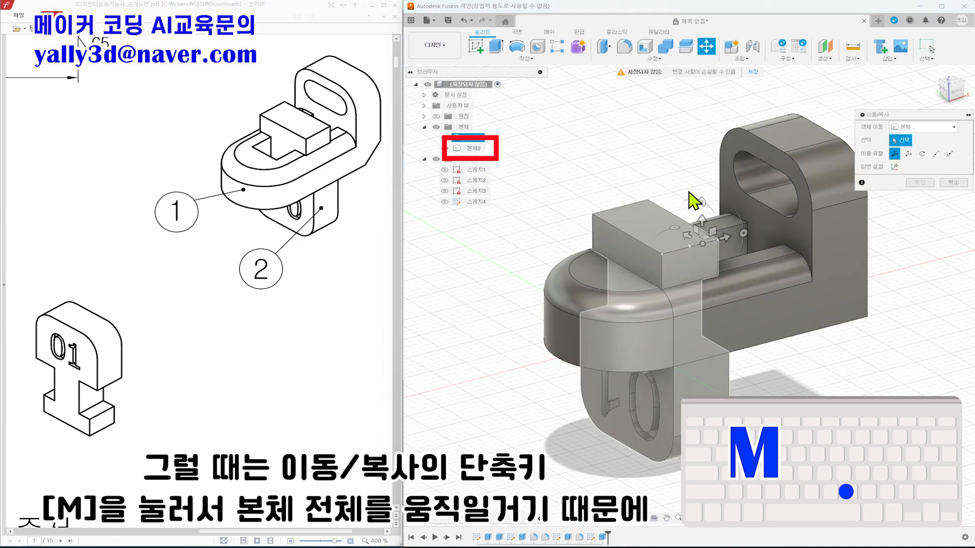
left_click(479, 152)
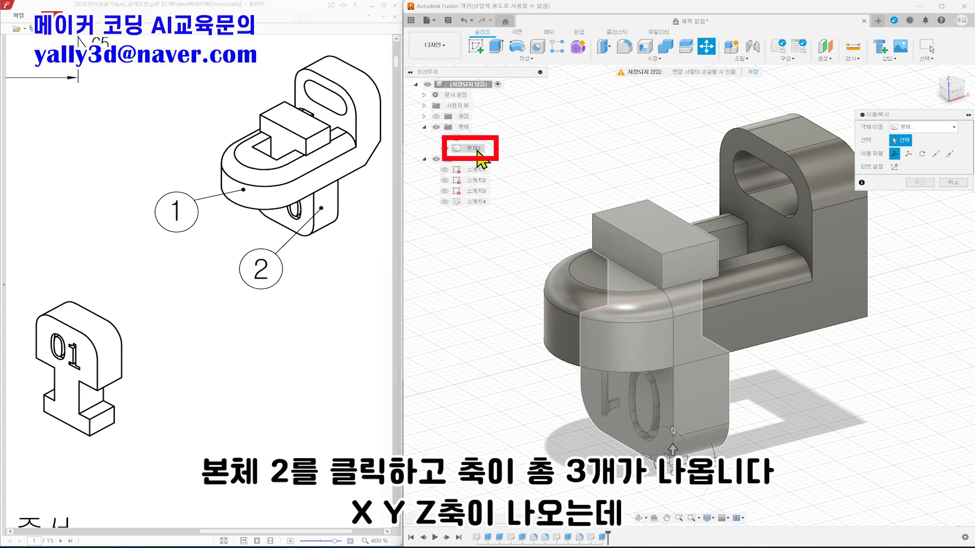
left_click(478, 152)
middle_click_drag(821, 429, 733, 370)
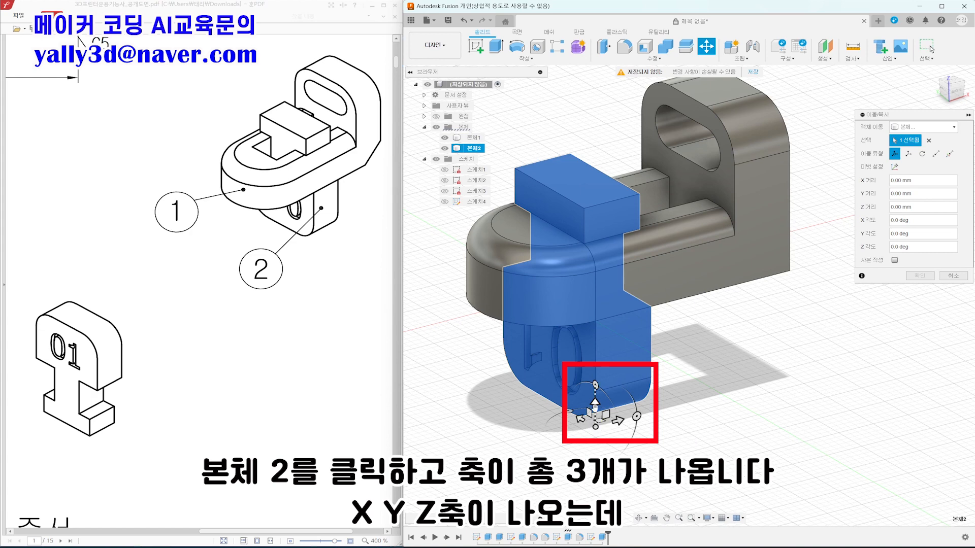
left_click_drag(615, 421, 666, 408)
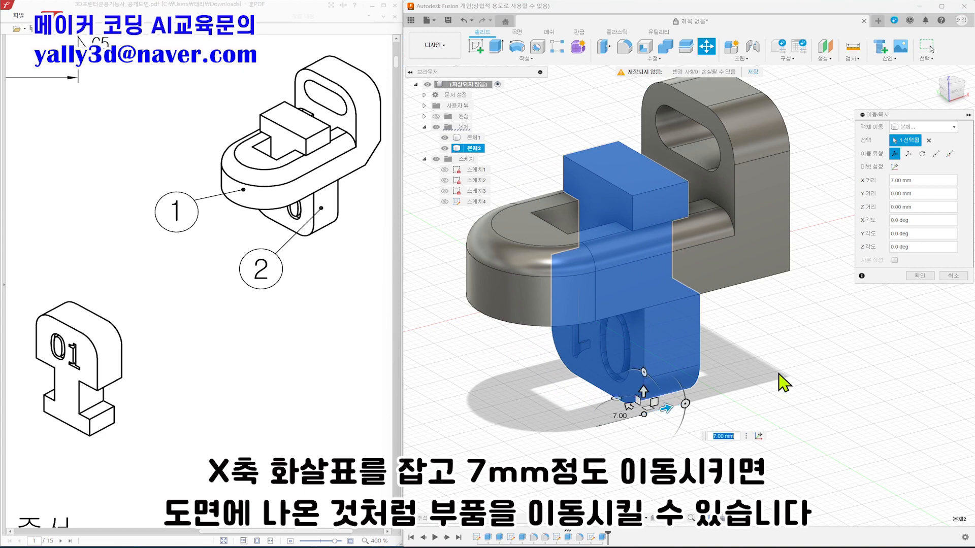
key("Return")
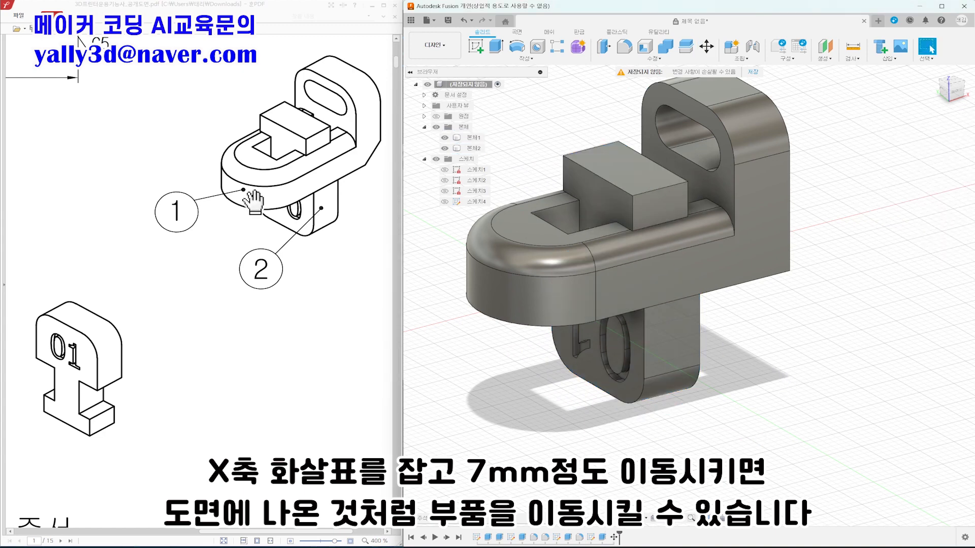
middle_click_drag(663, 328, 807, 381, "shift")
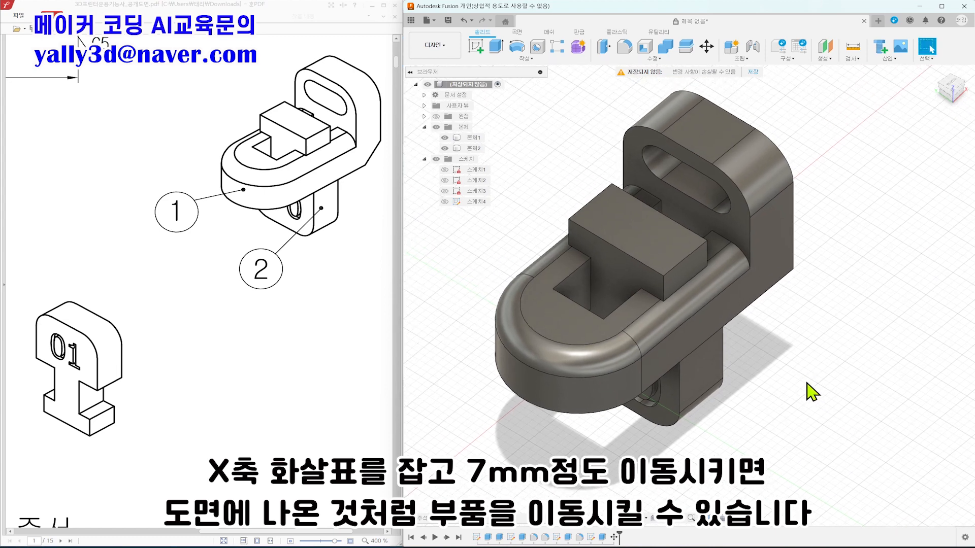
- Undo the last move of part 2
key("ctrl+z")
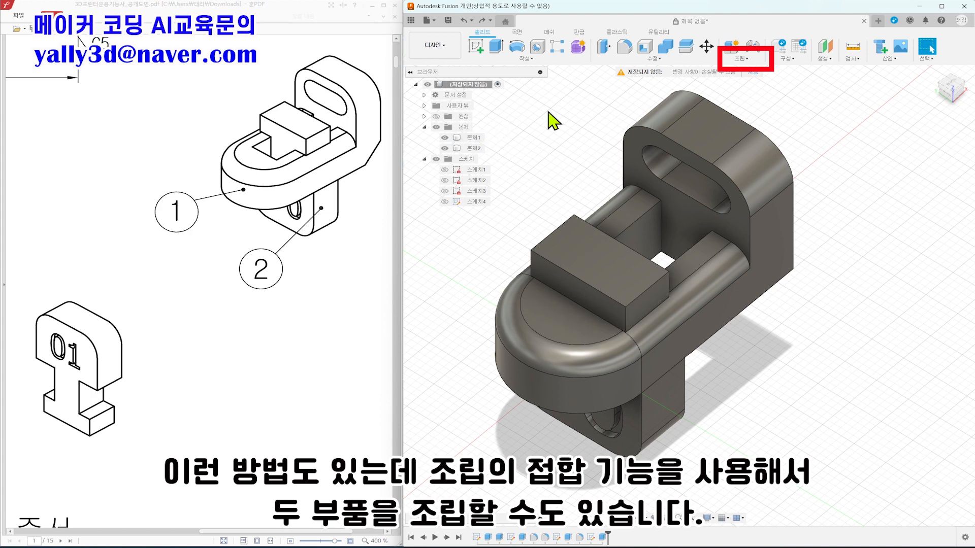
left_click(741, 58)
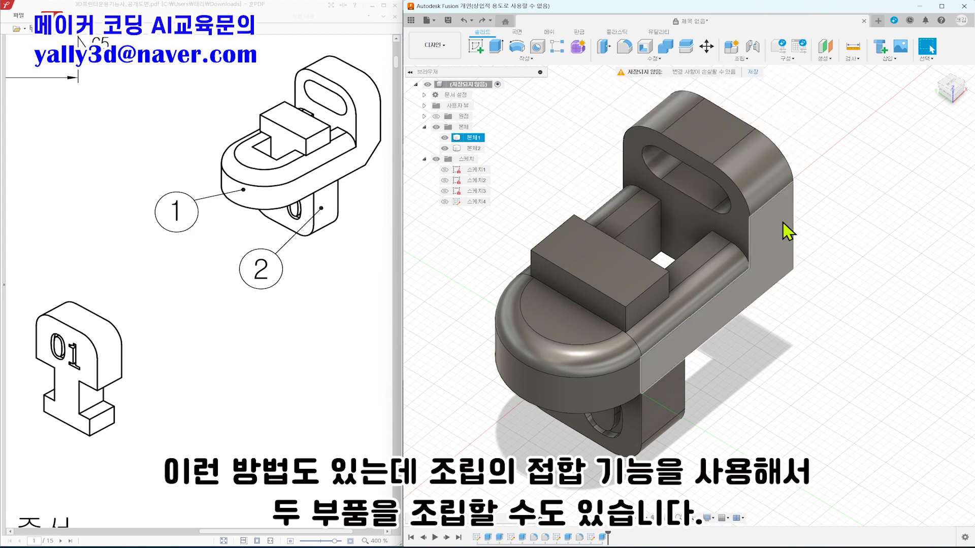
middle_click_drag(811, 353, 792, 310, "shift")
left_click(651, 170)
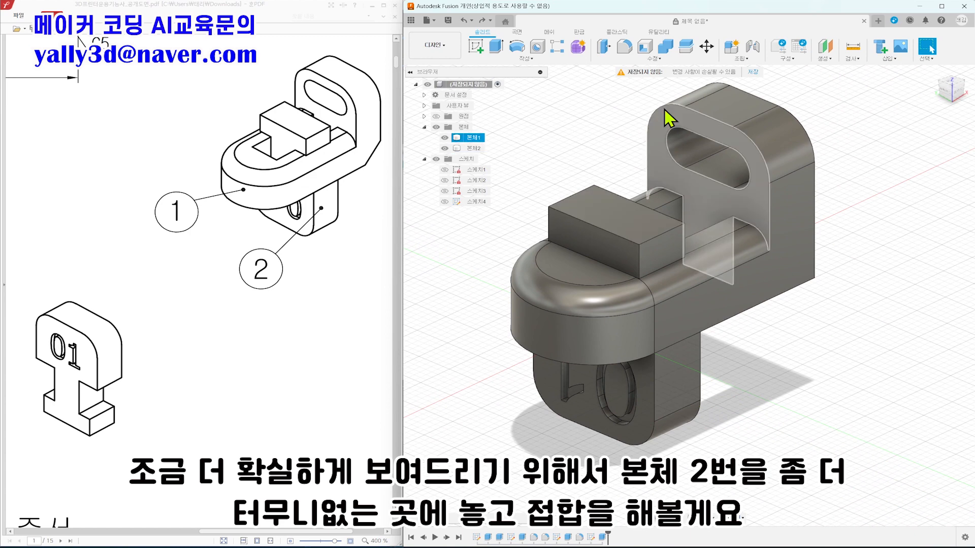
- Move the part 2 body 24 mm along the Y axis, clear of part 1
key("m")
left_click(468, 148)
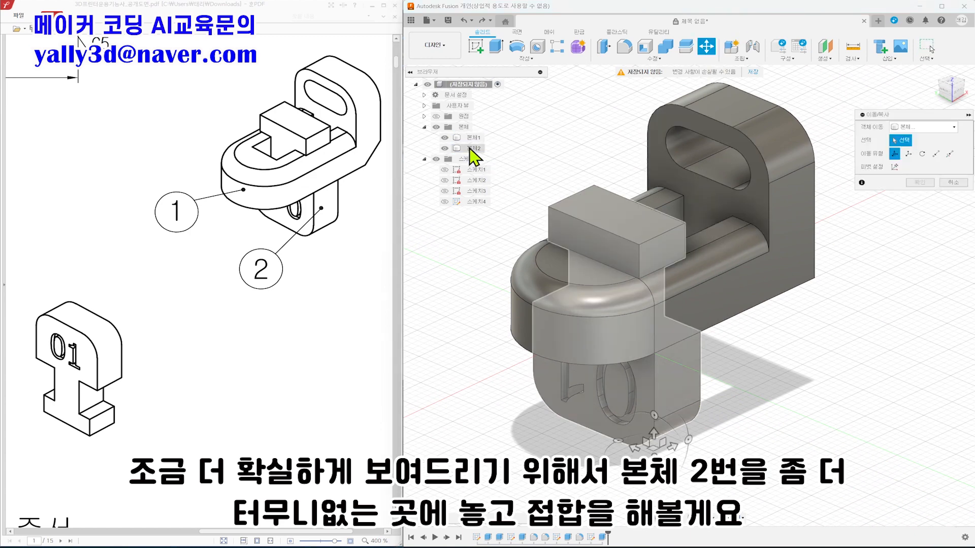
scroll(677, 429, "down", 2)
left_click_drag(642, 410, 653, 440)
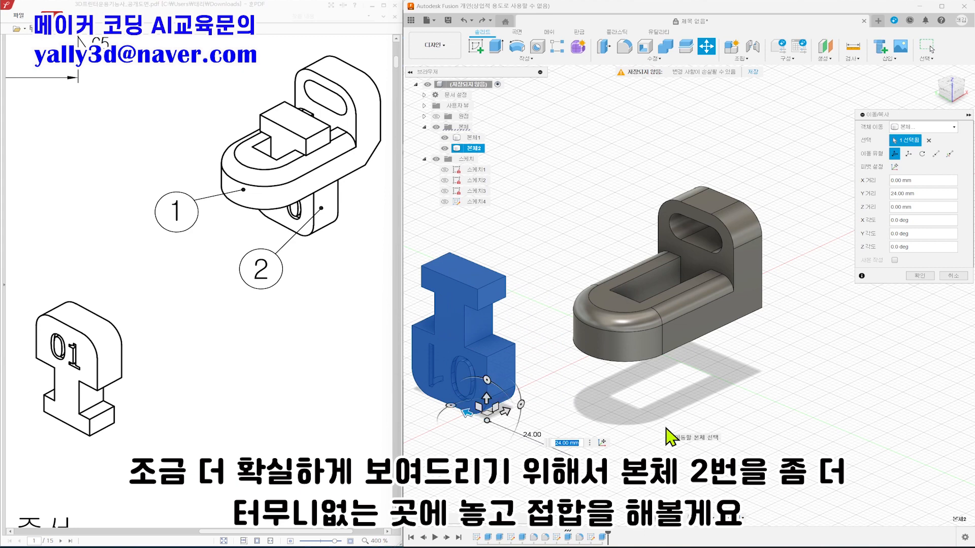
key("Return")
scroll(655, 396, "up", 2)
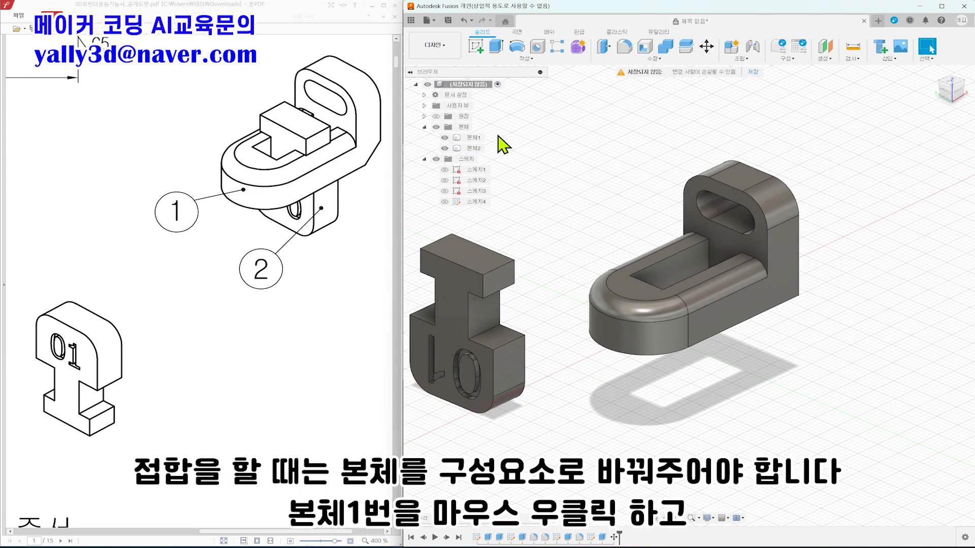
- Create a separate component from each of the two bodies, part 1 first and part 2 second
left_click(474, 139)
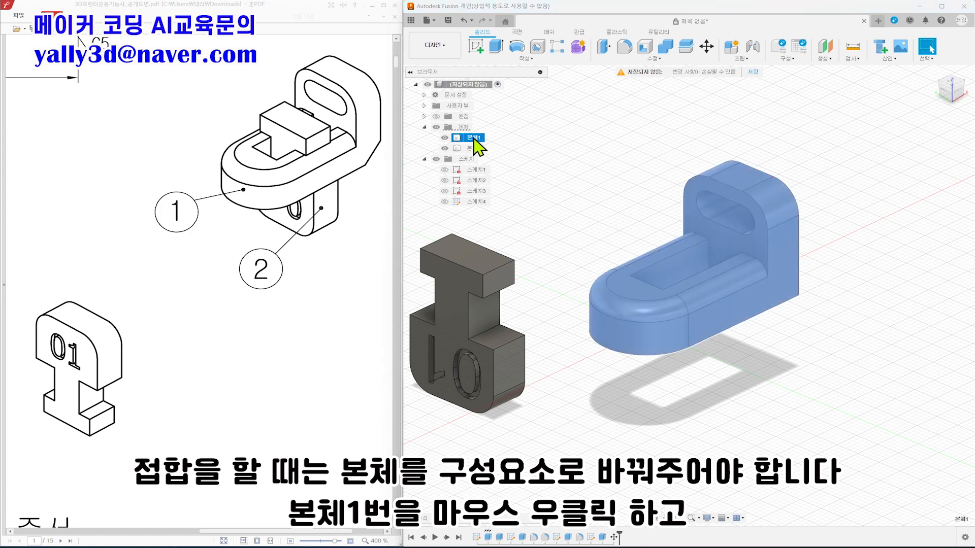
right_click(477, 146)
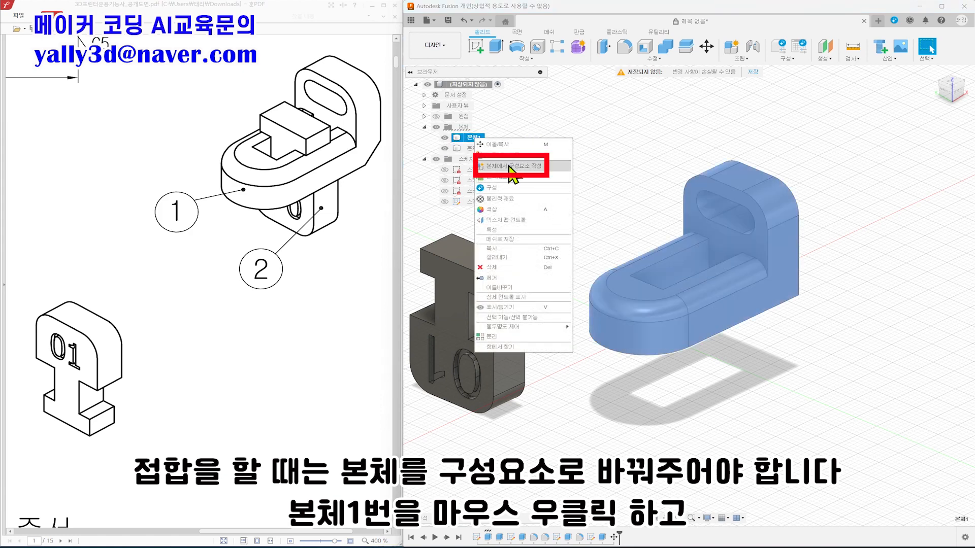
left_click(462, 133)
left_click(461, 140)
right_click(468, 140)
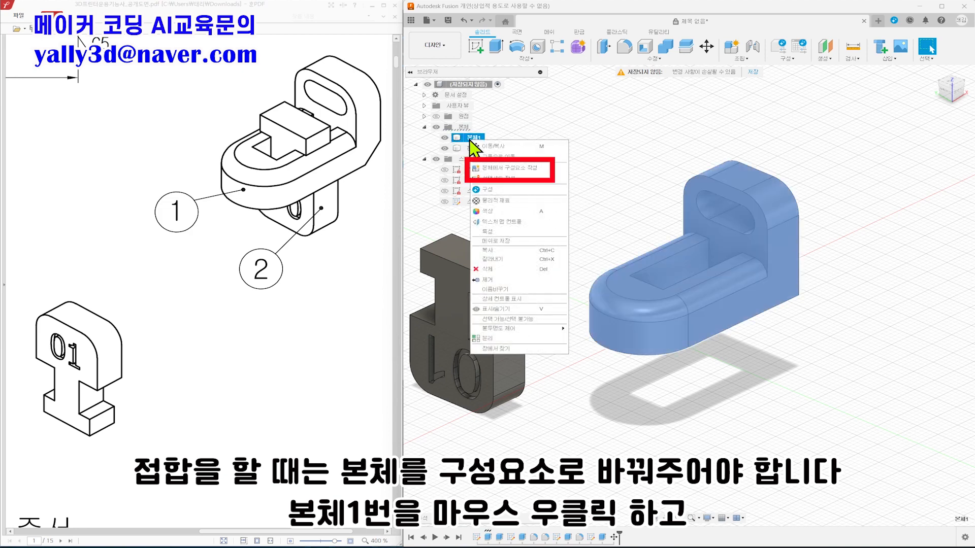
left_click(534, 172)
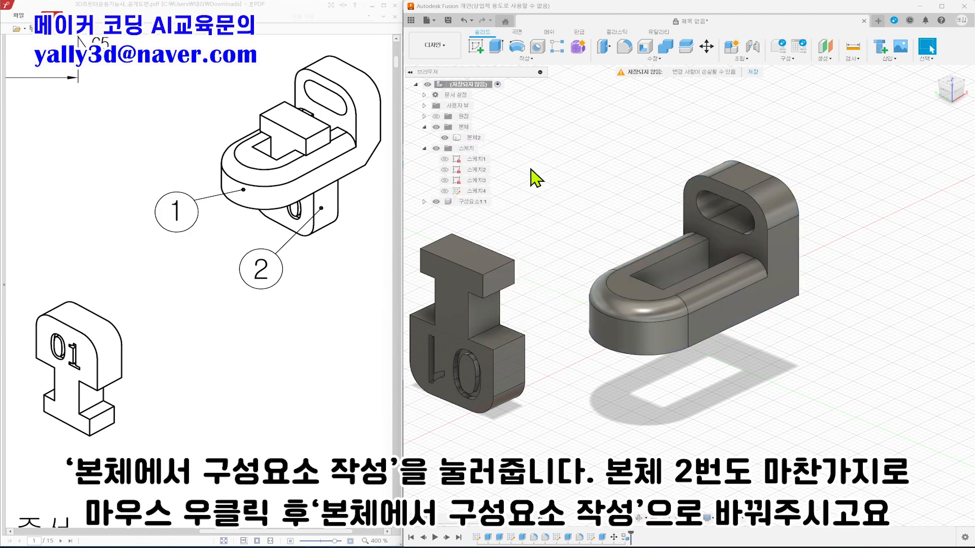
left_click(475, 139)
right_click(477, 141)
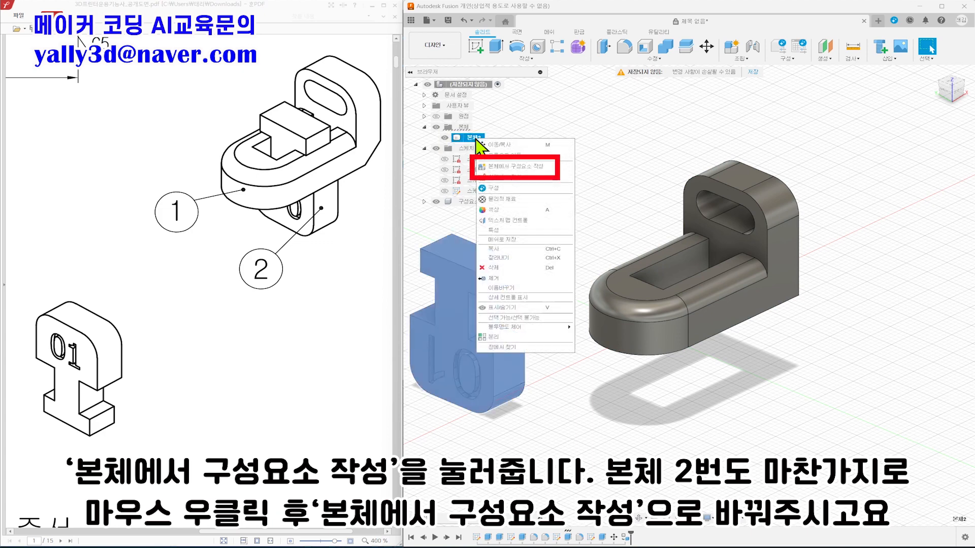
left_click(535, 172)
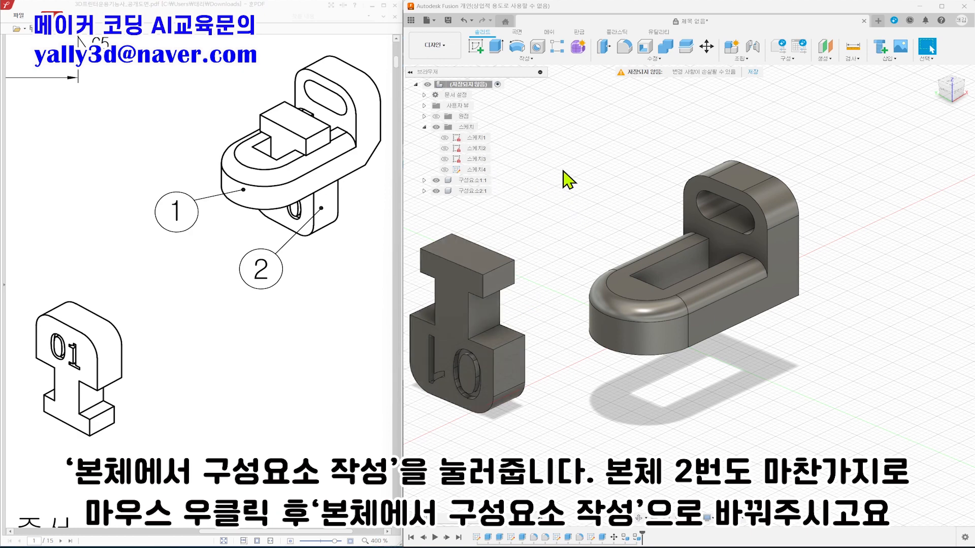
- Start a joint that snaps the centre of part 1's inner slot side face to the centre of part 2's neck side face
left_click(744, 59)
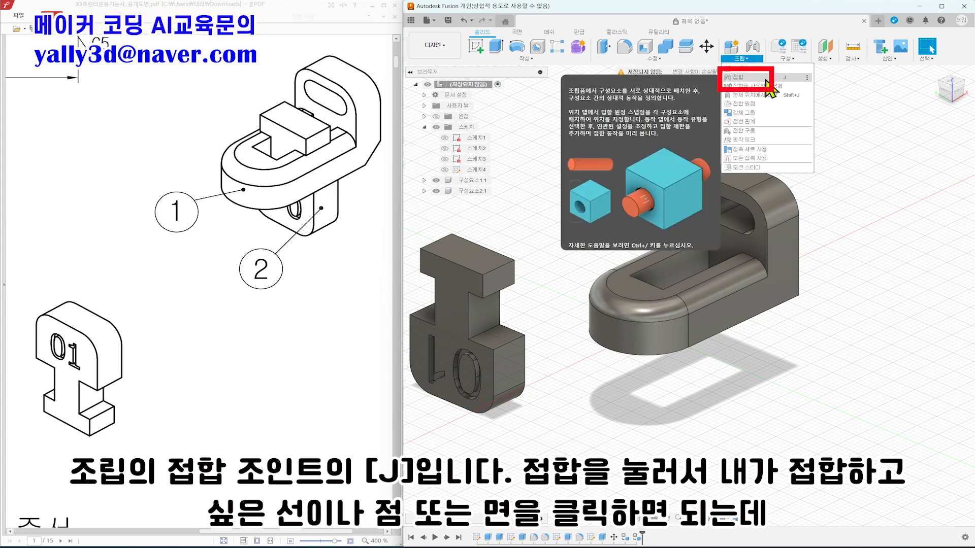
left_click(736, 77)
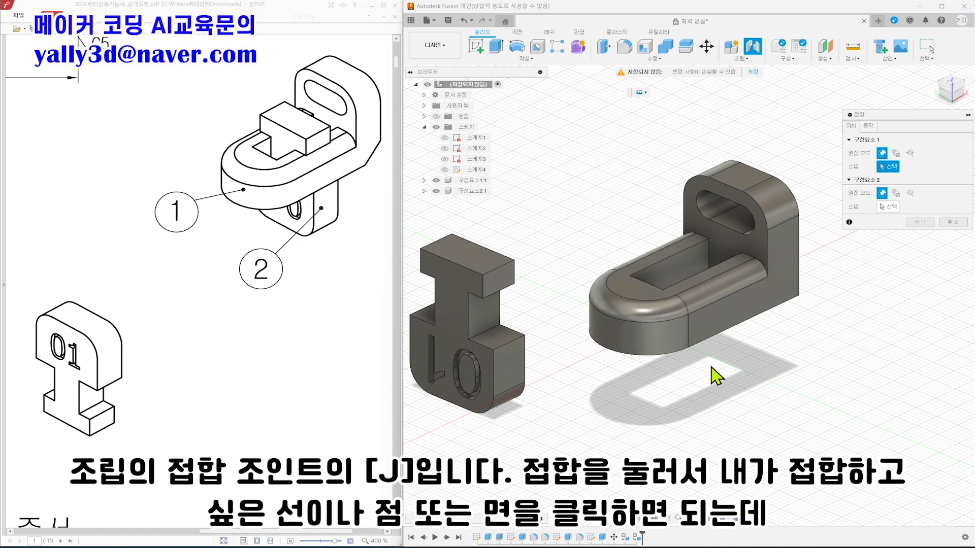
scroll(731, 381, "up", 3)
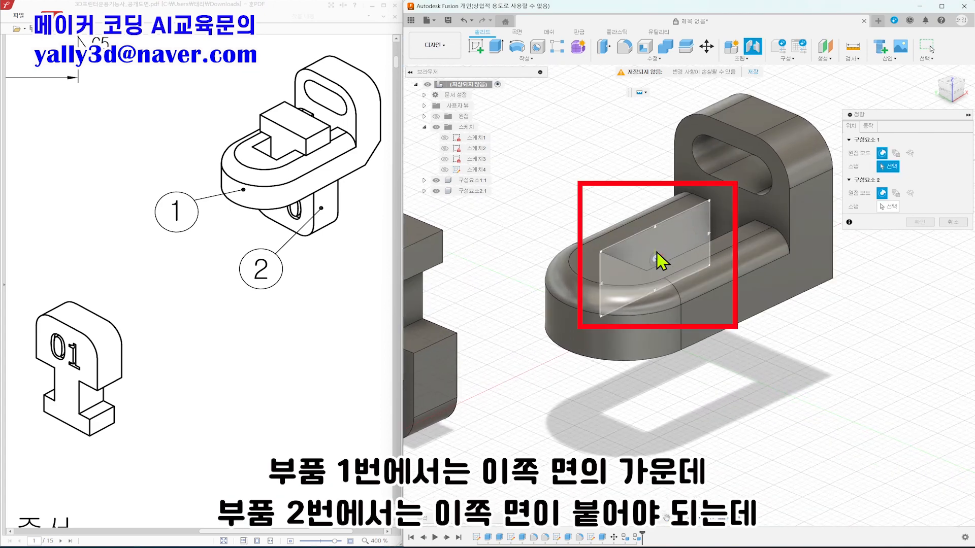
left_click(658, 266)
middle_click_drag(594, 426, 669, 409, "shift")
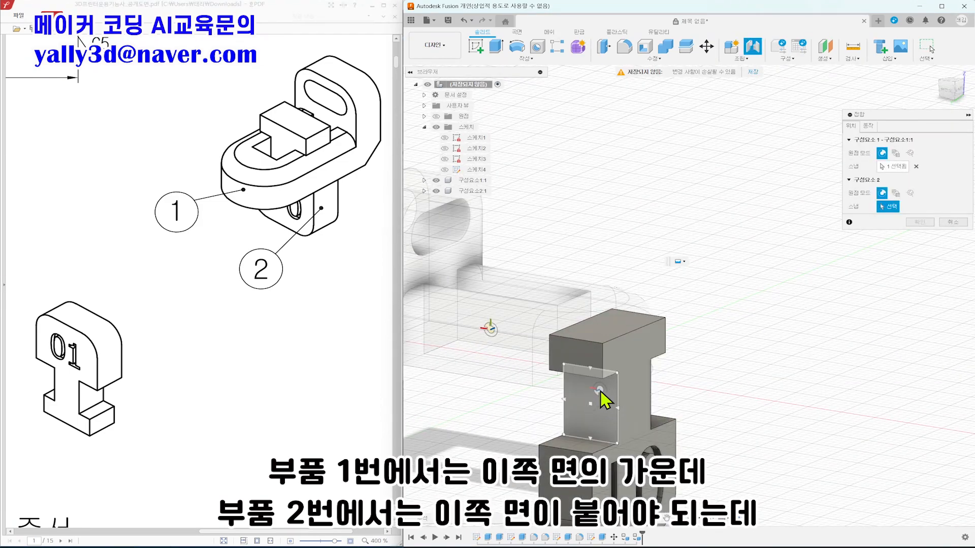
middle_click_drag(604, 401, 615, 350)
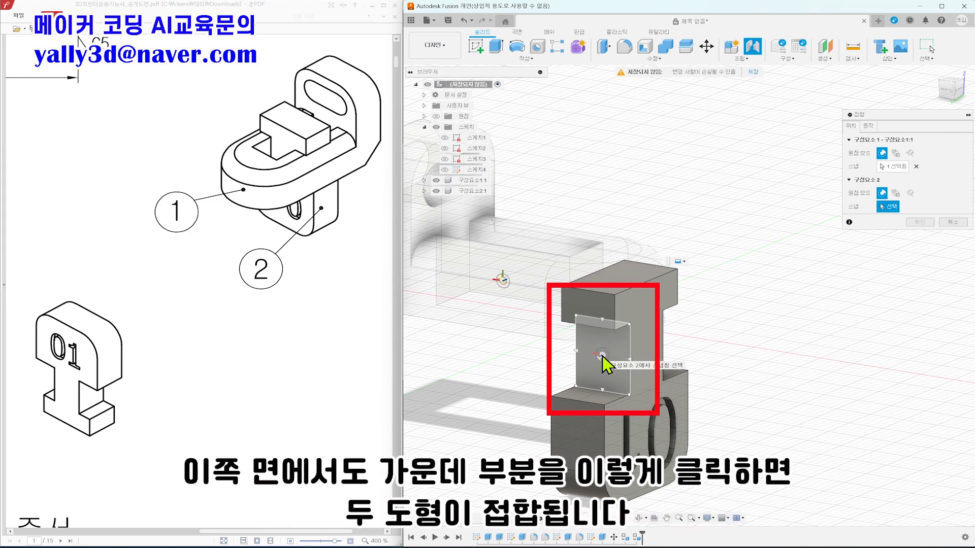
left_click(602, 356)
middle_click_drag(798, 416, 758, 363, "shift")
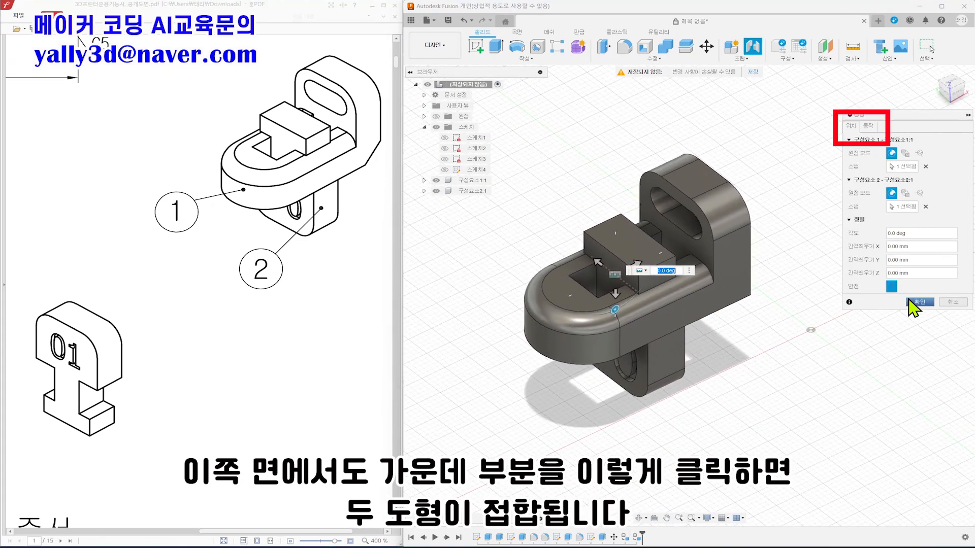
- Set the joint's motion type to slider along the X axis and create the joint
left_click(868, 125)
left_click(922, 140)
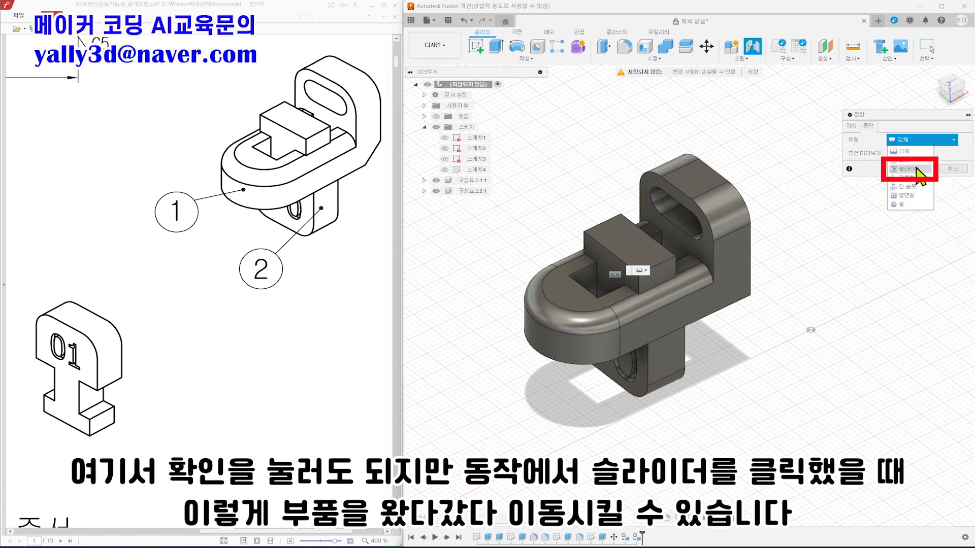
left_click(917, 171)
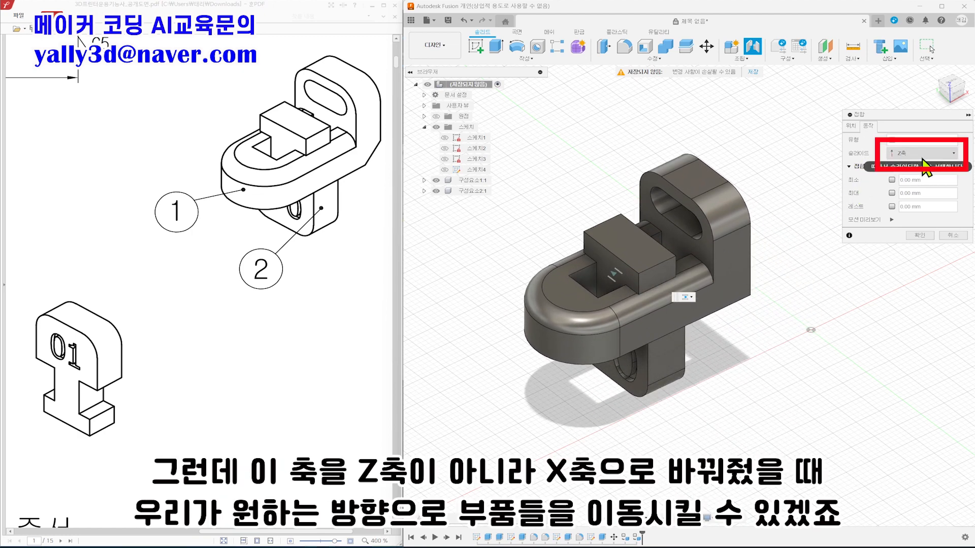
left_click(910, 154)
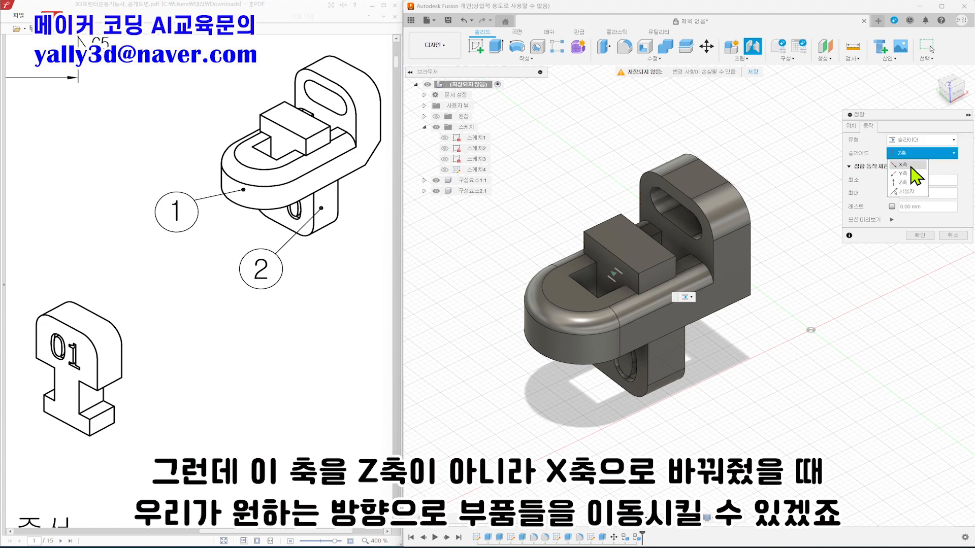
left_click(911, 169)
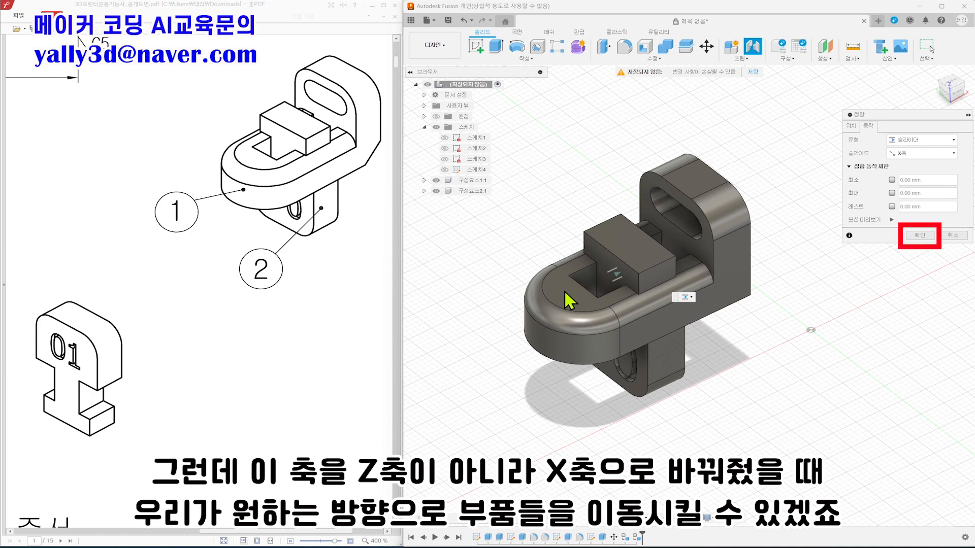
left_click(919, 236)
- Test the slider joint by driving part 2 along part 1's slot
middle_click_drag(726, 330, 752, 327)
scroll(752, 327, "up", 1)
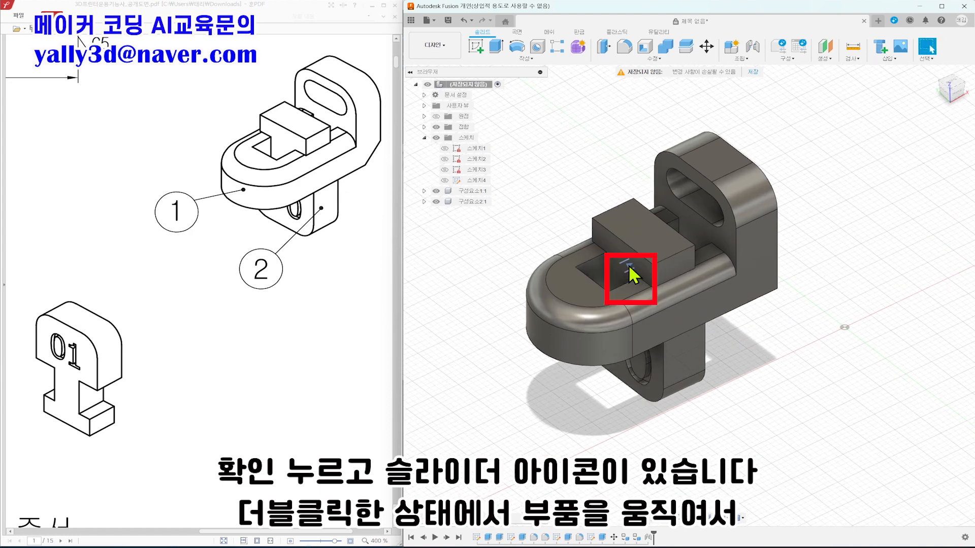
double_click(629, 268)
mouse_move(631, 265)
left_mouse_down()
mouse_move(620, 271)
mouse_move(664, 249)
mouse_move(614, 277)
mouse_move(640, 269)
left_mouse_up()
key("Return")
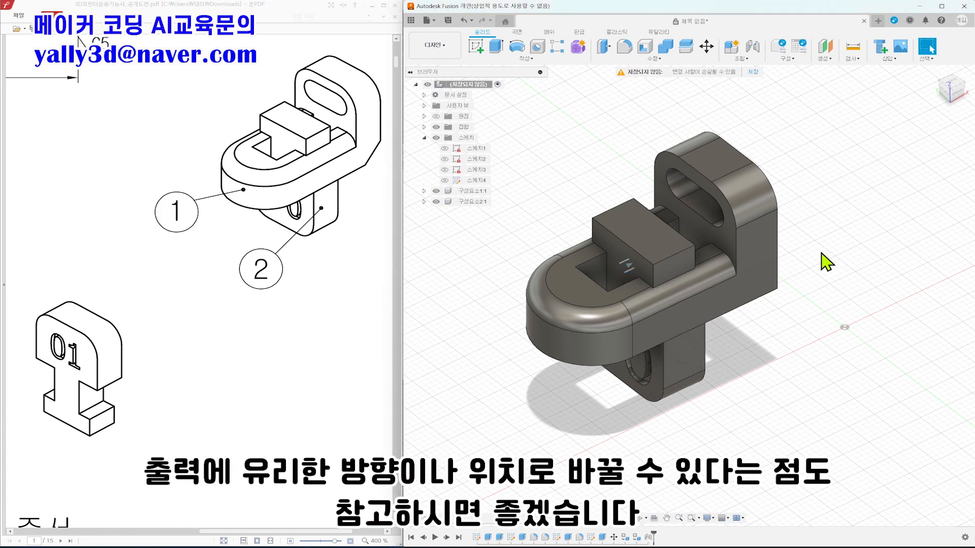
scroll(823, 262, "down", 2)
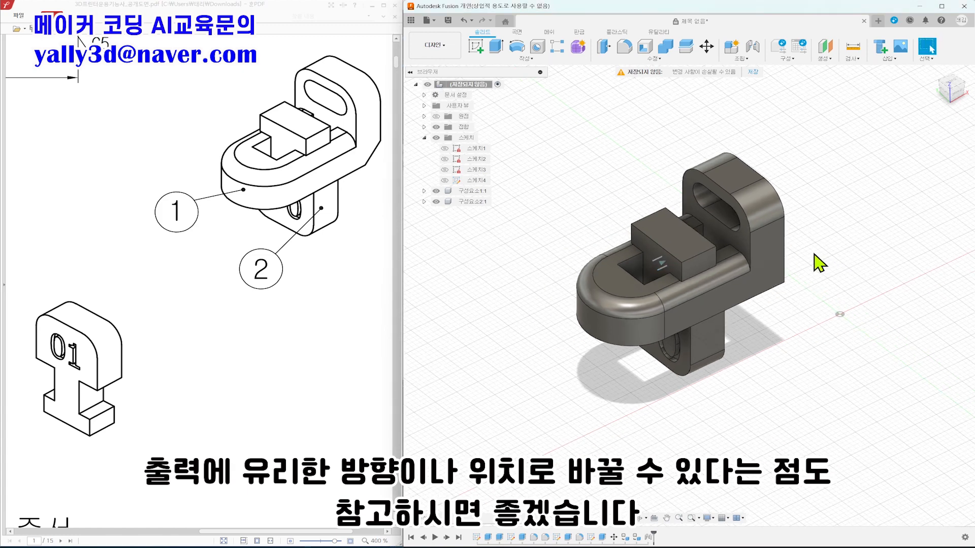
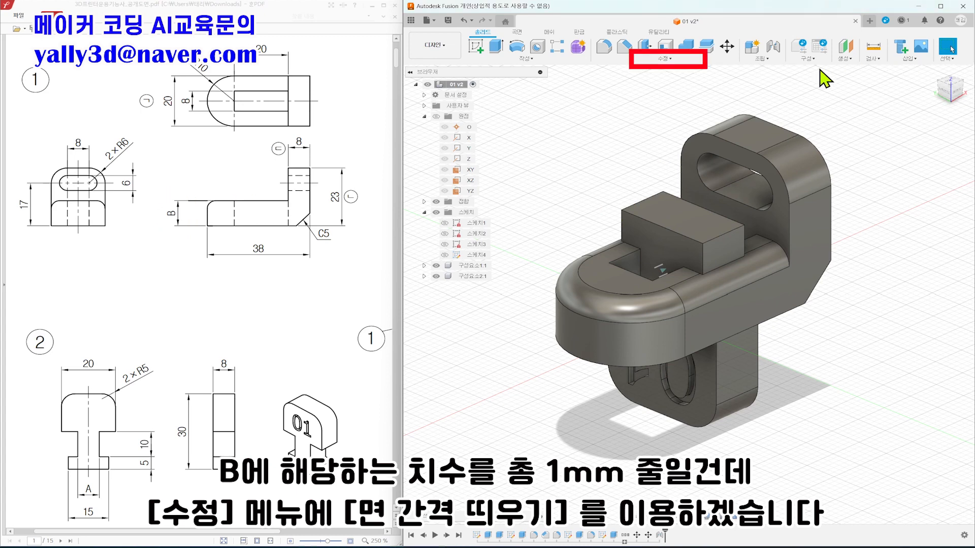
- Offset part 1's flat top face around the slot and its underside by -0.5 mm each
left_click(695, 65)
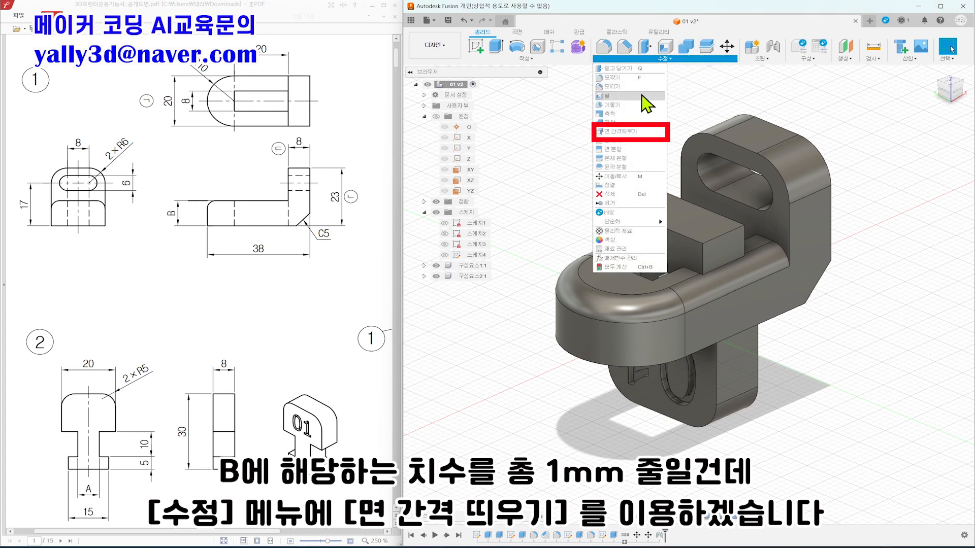
left_click(632, 135)
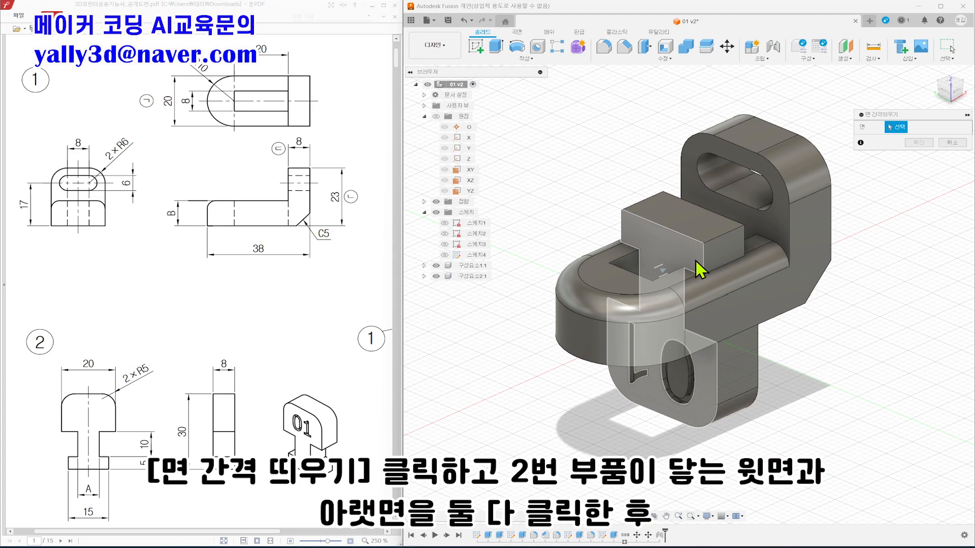
left_click(634, 278)
middle_click_drag(854, 359, 729, 305, "shift")
left_click(614, 278)
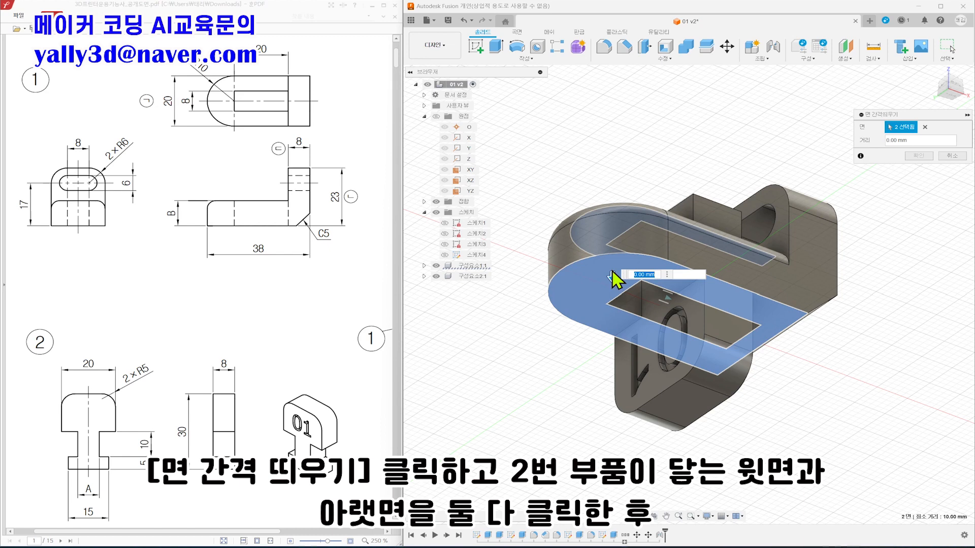
type("-0.5")
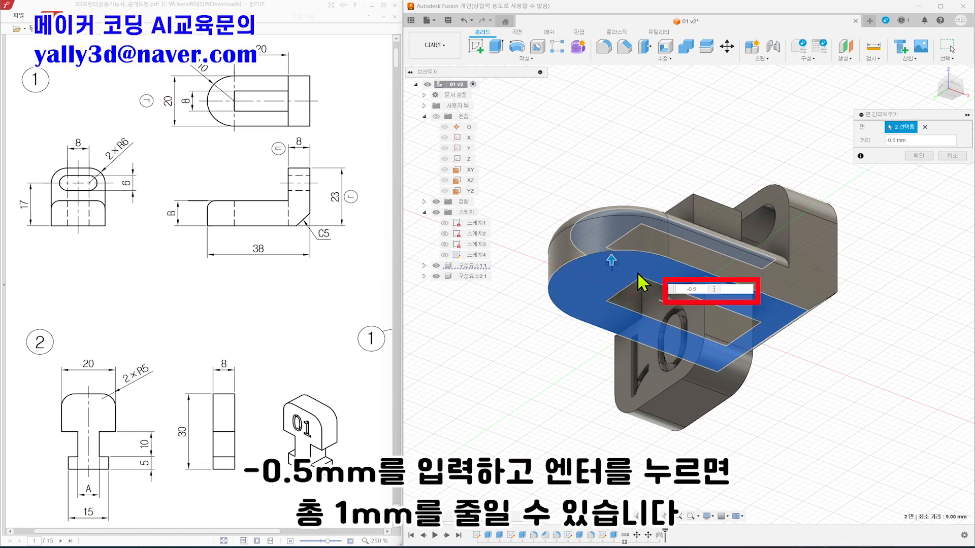
key("Return")
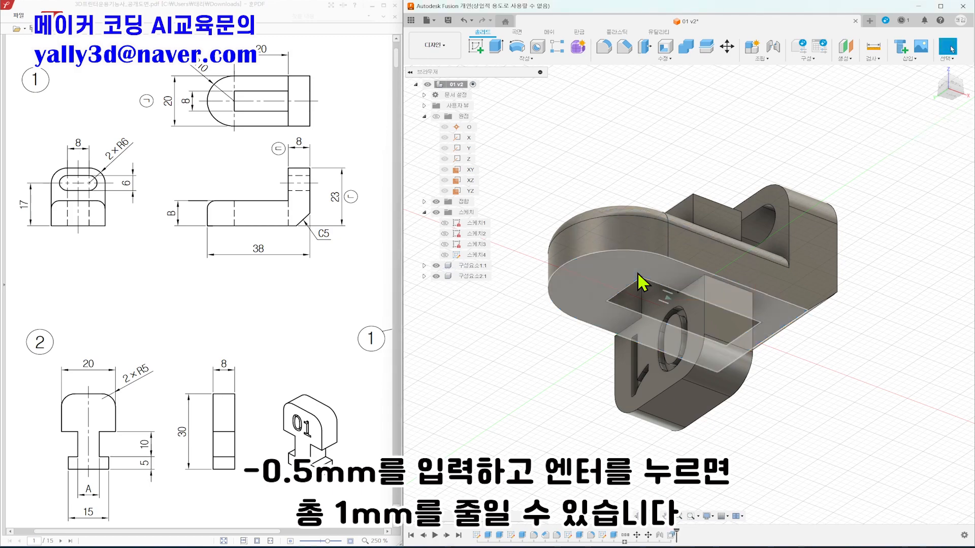
middle_click_drag(874, 343, 877, 377, "shift")
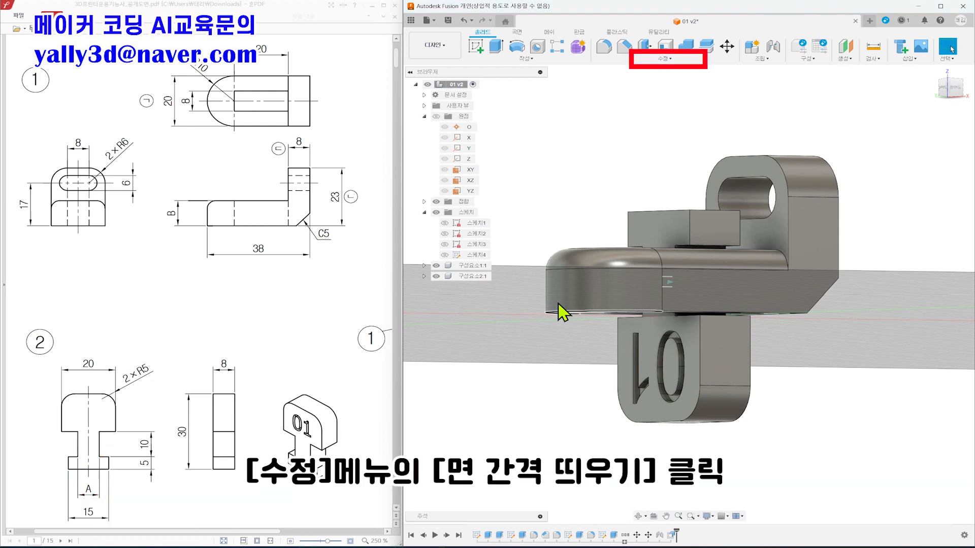
- Hide part 1 and offset both side faces of part 2's neck by -0.5 mm
left_click(663, 59)
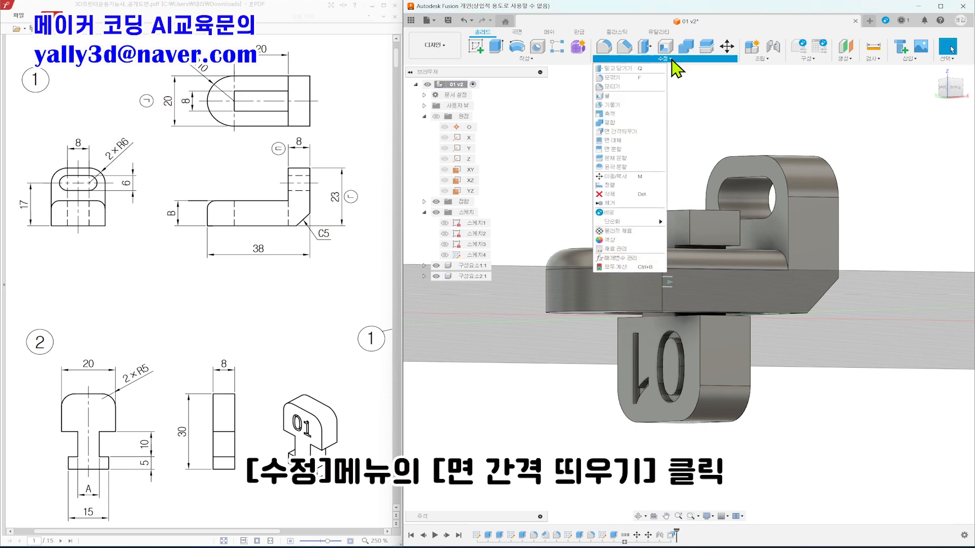
left_click(639, 133)
middle_click_drag(882, 310, 826, 315, "shift")
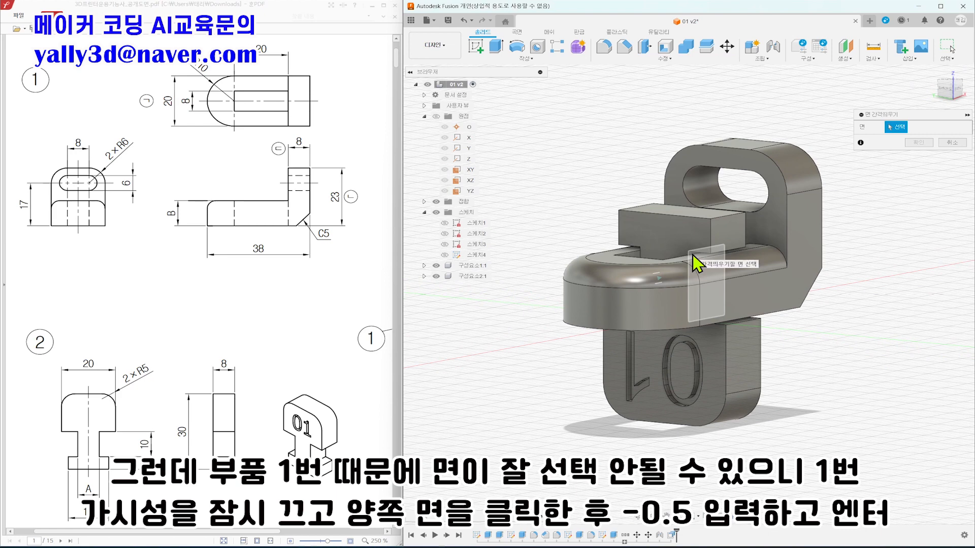
left_click(436, 265)
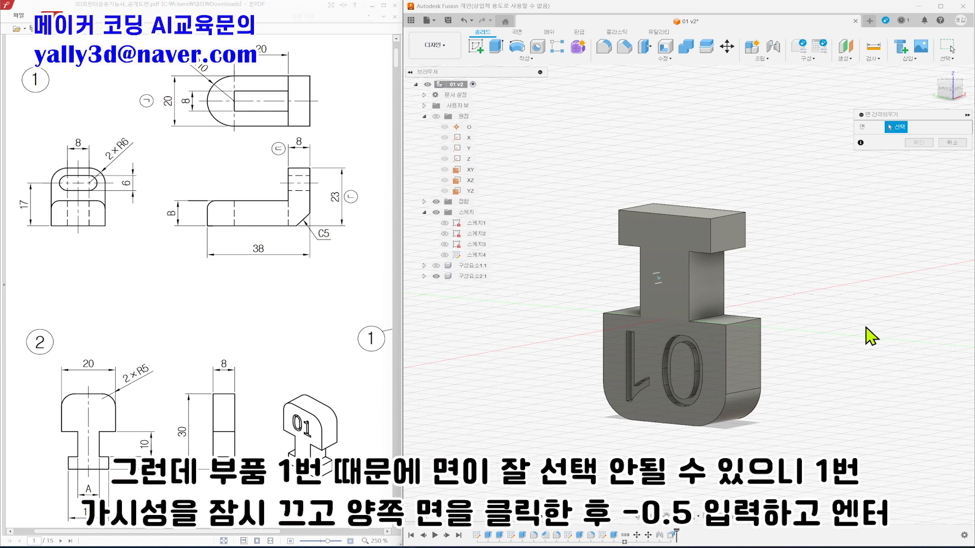
left_click(705, 286)
middle_click_drag(777, 376, 680, 305, "shift")
left_click(679, 300)
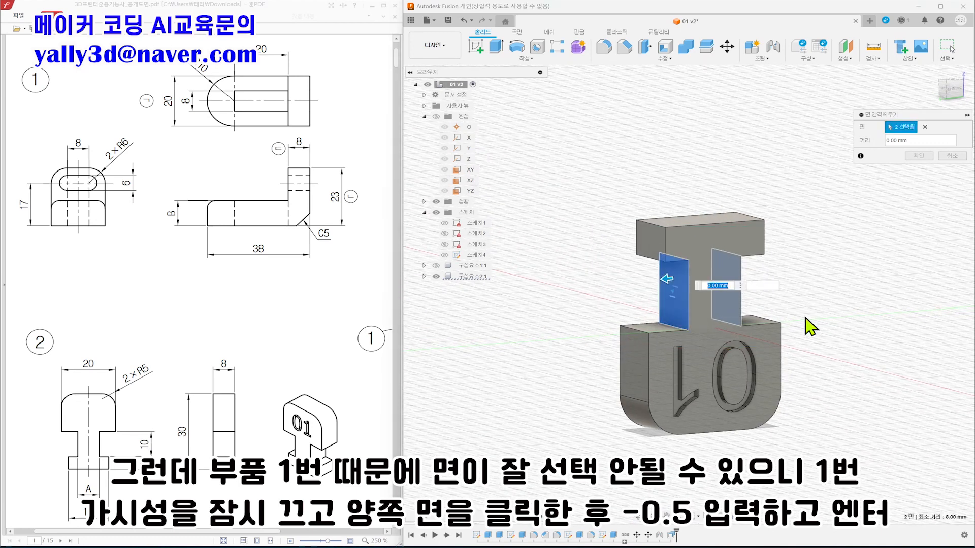
key("BackSpace")
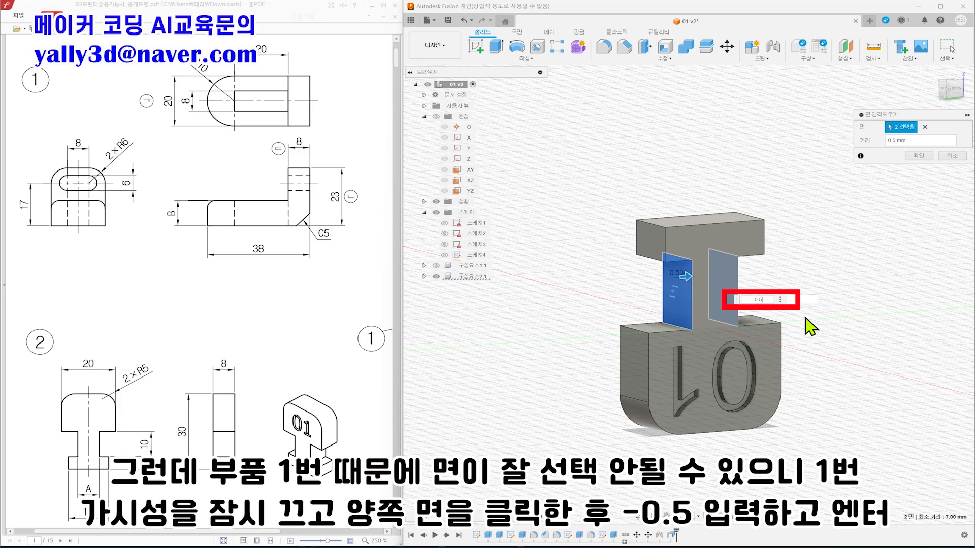
key("Return")
- Show part 1 again and inspect the clearance between the two assembled parts
left_click(436, 265)
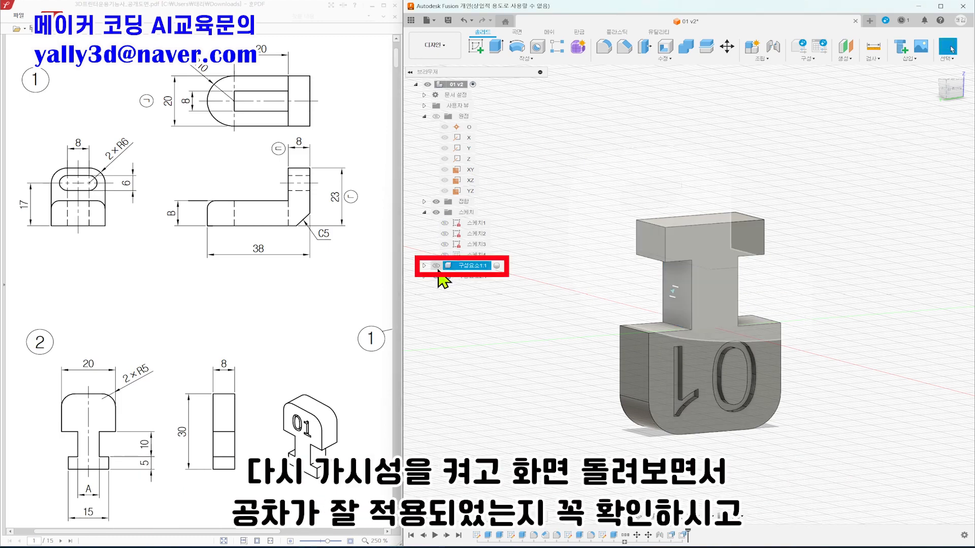
middle_click_drag(584, 284, 718, 287, "shift")
middle_click_drag(870, 352, 840, 345, "shift")
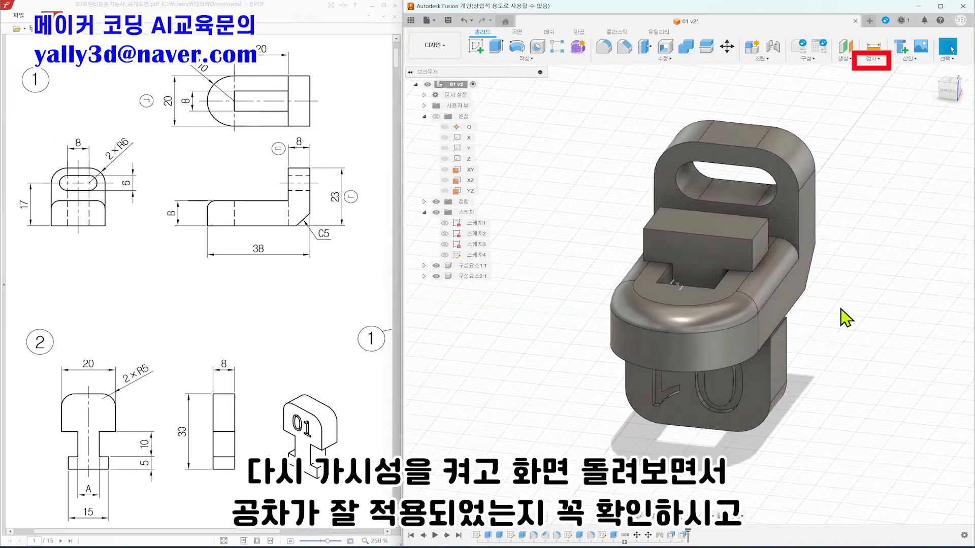
- Check the clearance with a section analysis on part 2's engraved face, and close the analysis without keeping it
left_click(873, 58)
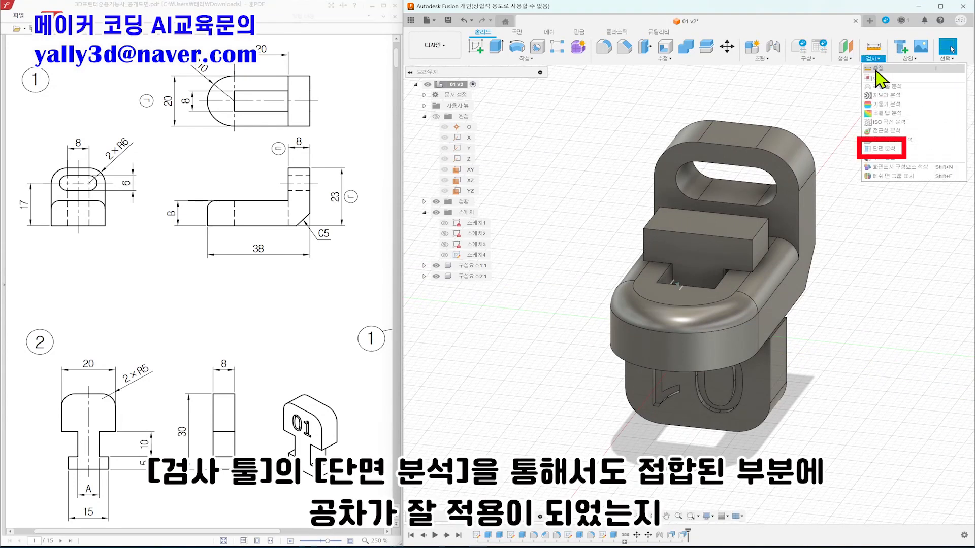
left_click(886, 149)
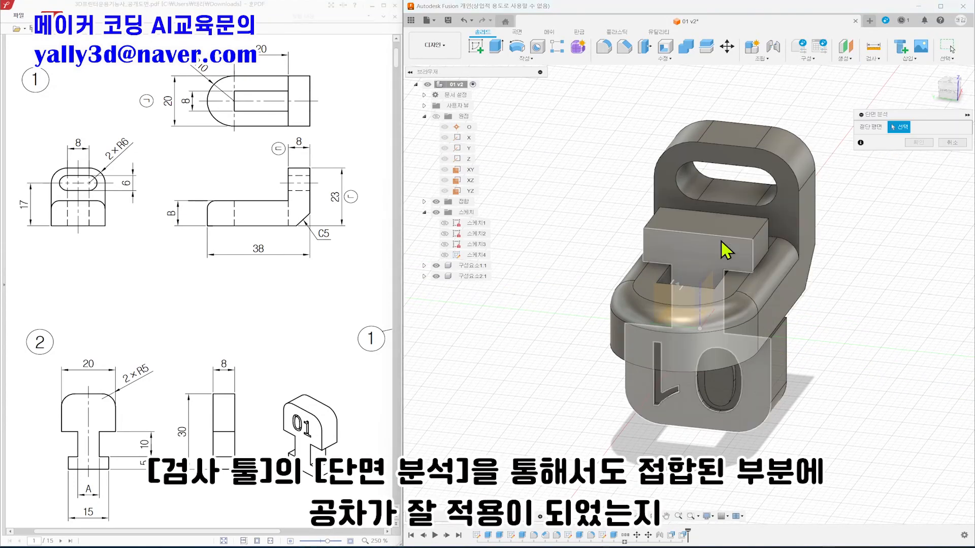
left_click(711, 255)
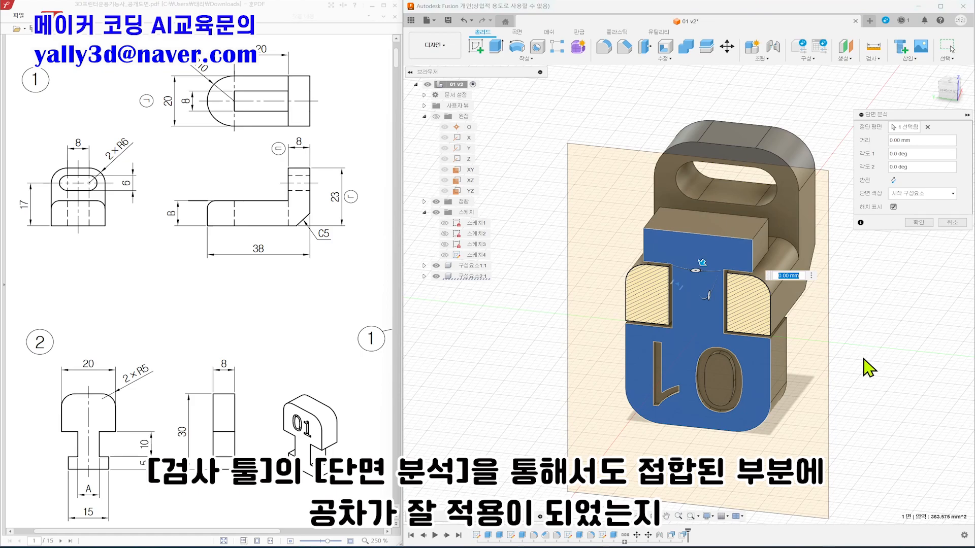
mouse_move(899, 367)
middle_mouse_down("shift")
mouse_move(905, 340)
mouse_move(932, 341)
mouse_move(886, 345)
mouse_move(929, 343)
mouse_move(887, 348)
mouse_move(887, 361)
middle_mouse_up("shift")
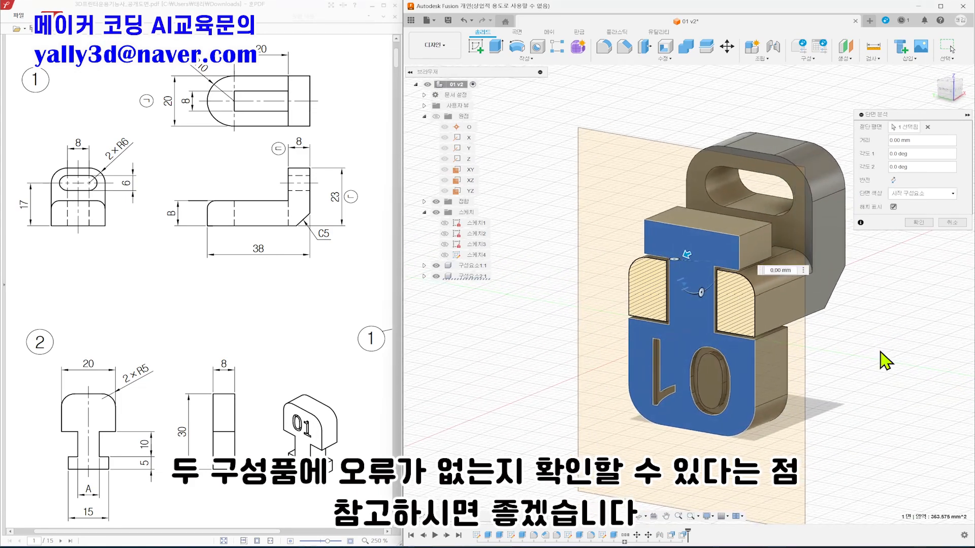
left_click(954, 224)
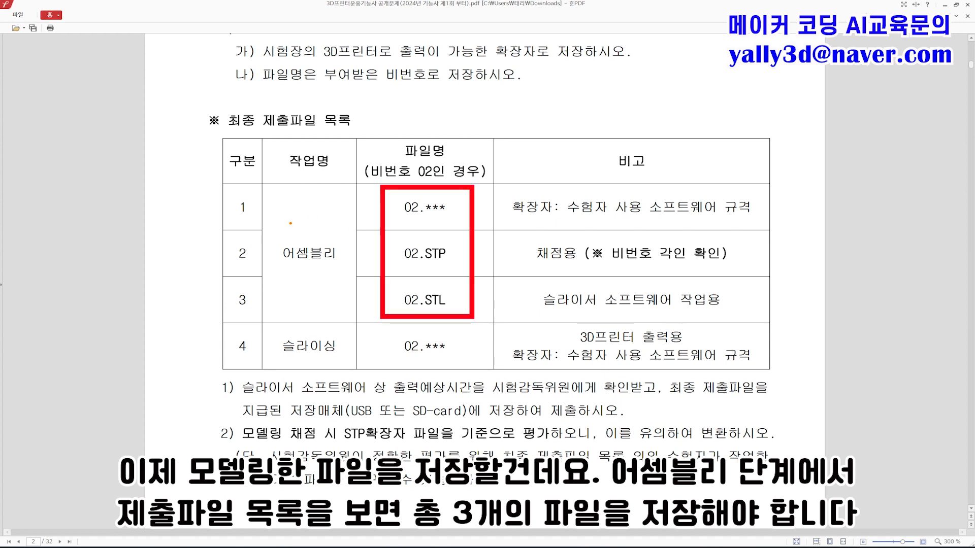
- Examine the file names and formats required for the assembly in the PDF's final submission file list
left_click_drag(213, 201, 191, 249)
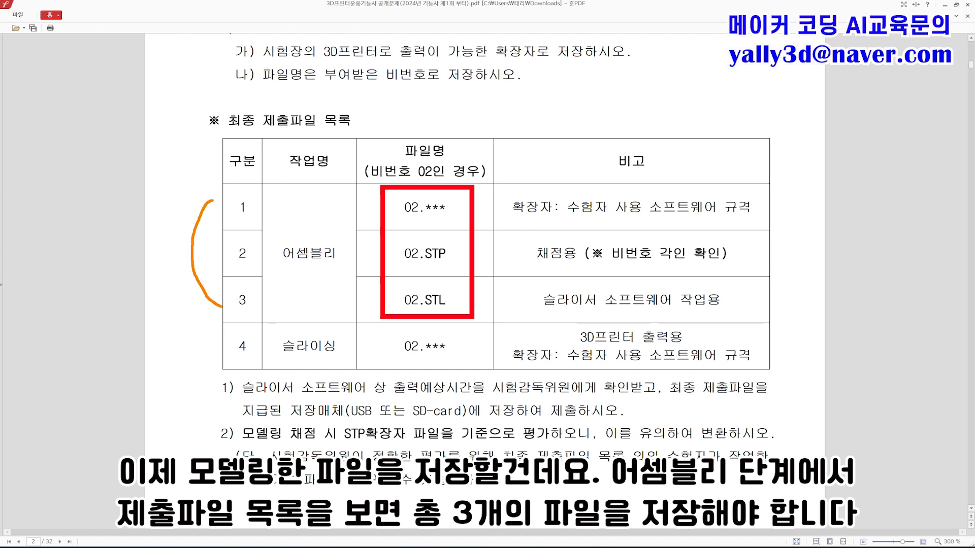
left_click(232, 255)
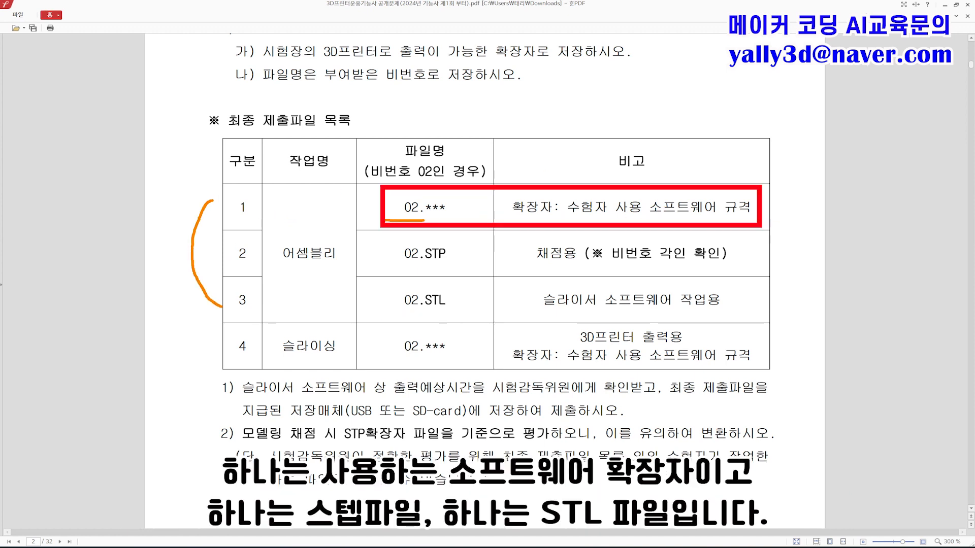
left_click_drag(402, 266, 467, 265)
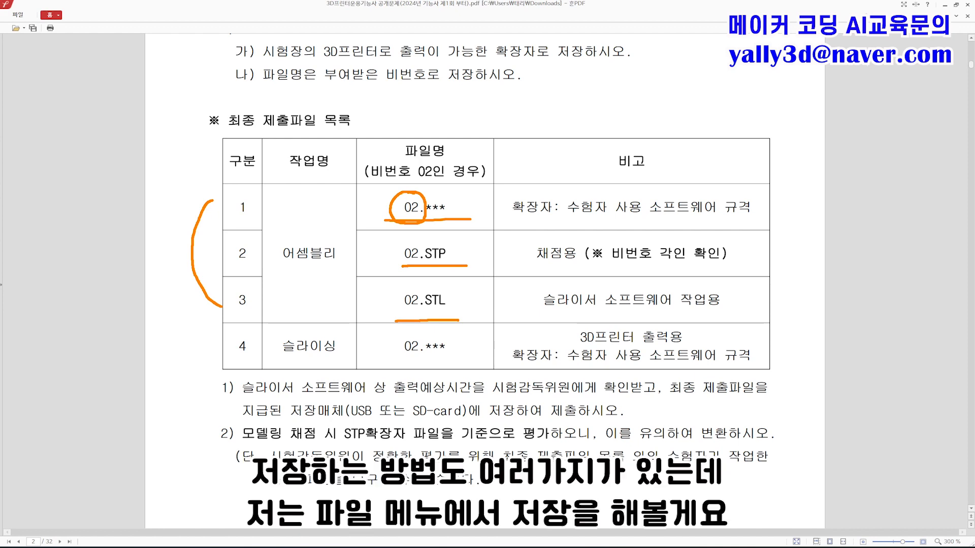
key("Escape")
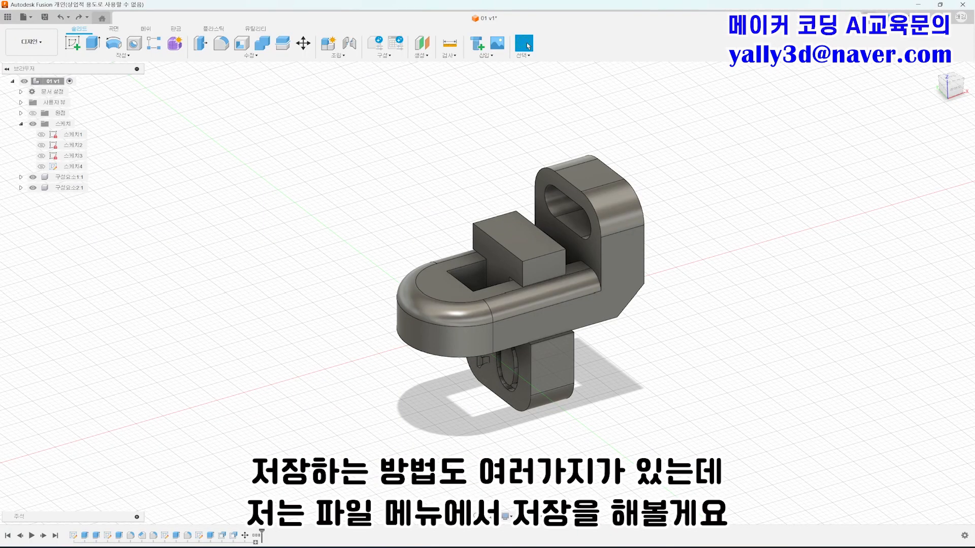
- Export the assembly as an Autodesk Fusion archive file (*.f3d) named 01
left_click(31, 19)
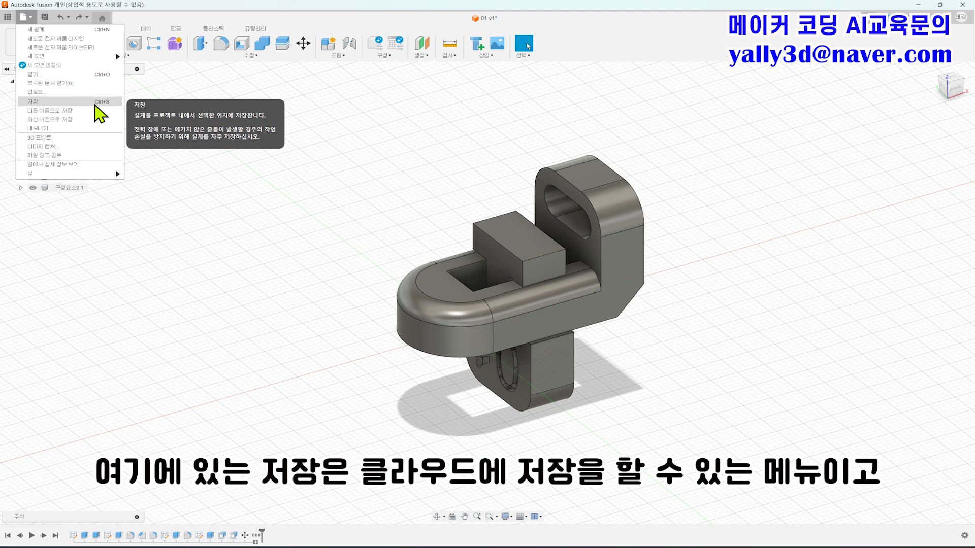
left_click(98, 136)
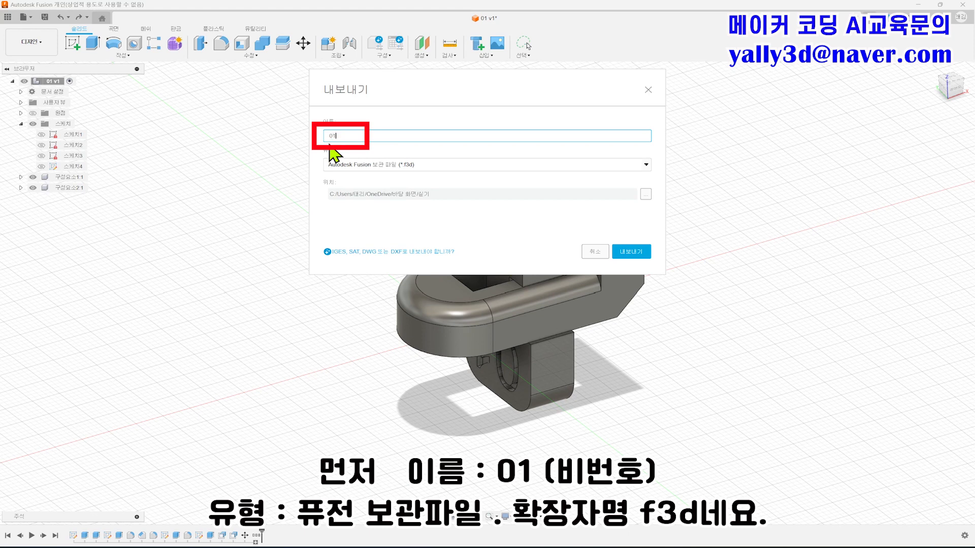
left_click(375, 165)
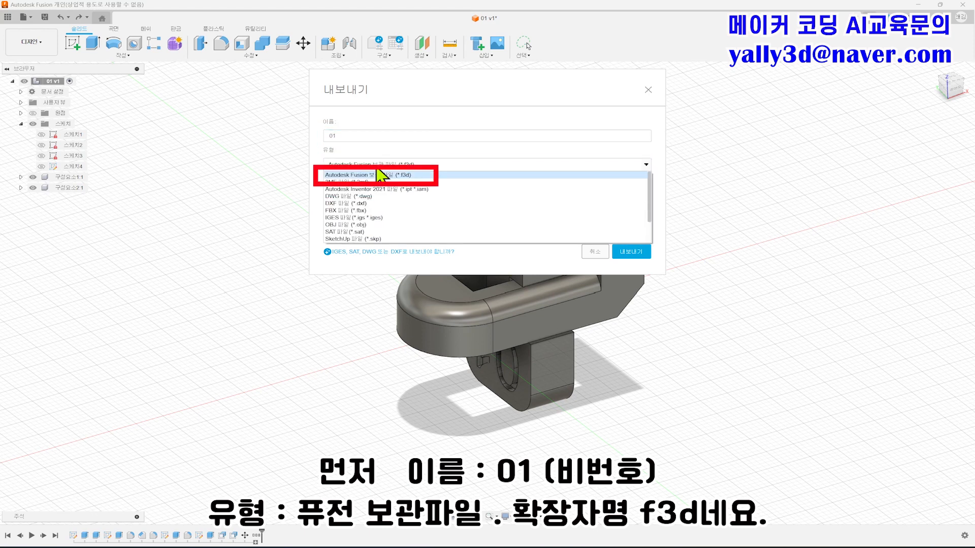
left_click(439, 172)
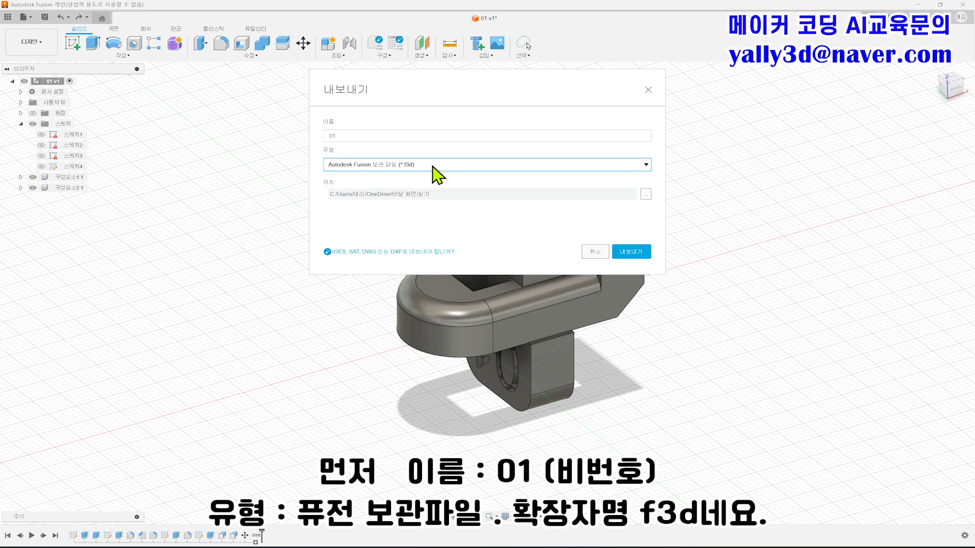
left_click(631, 252)
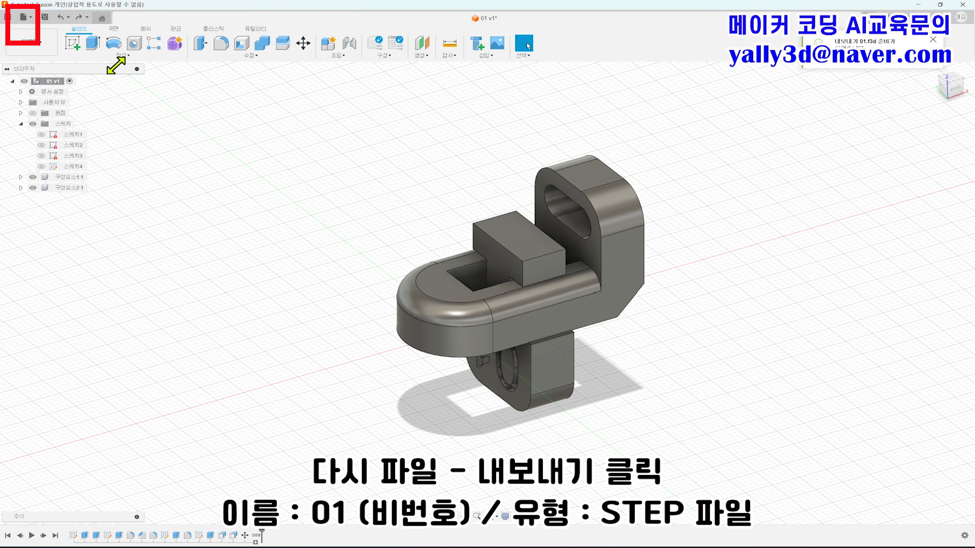
- Export the assembly as a STEP file (*.stp *.step) named 01
left_click(24, 16)
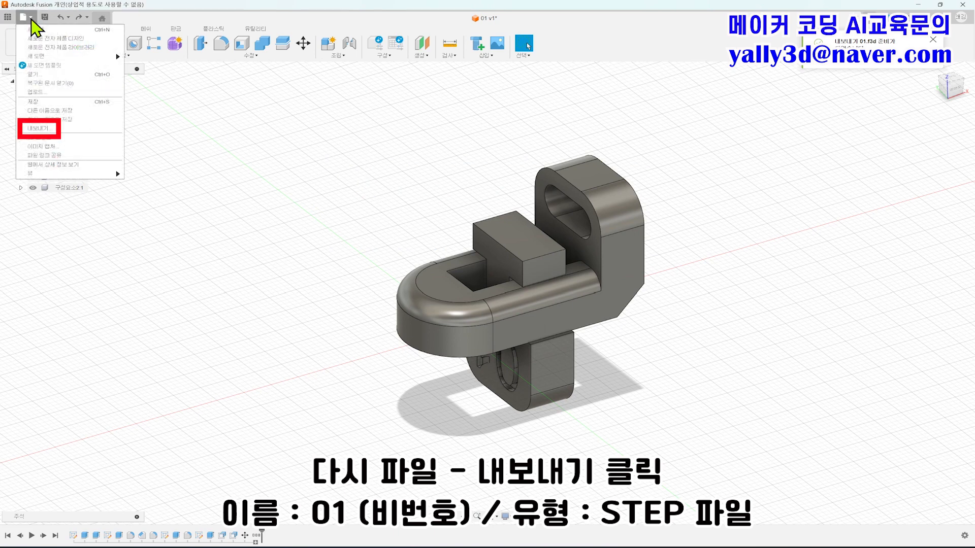
left_click(96, 131)
type("01")
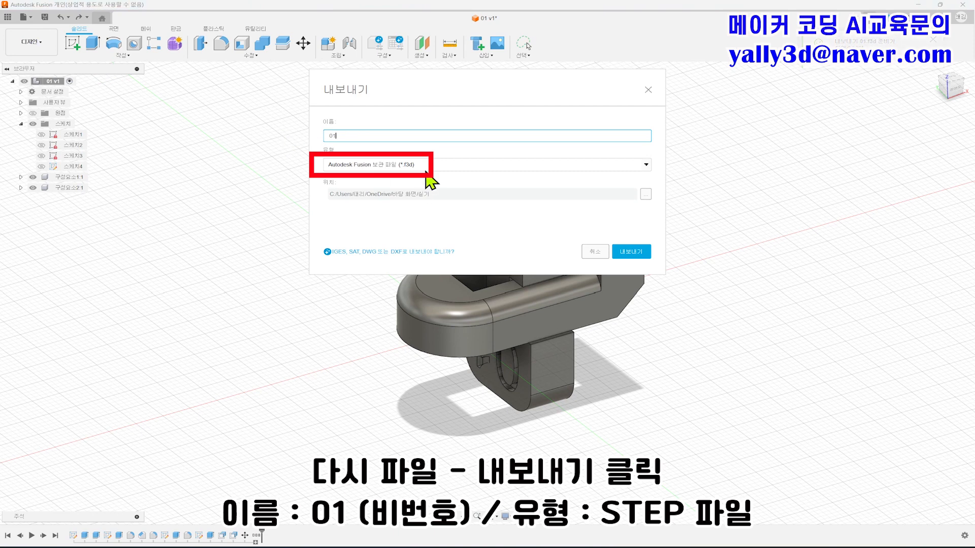
left_click(421, 171)
scroll(391, 229, "down", 3)
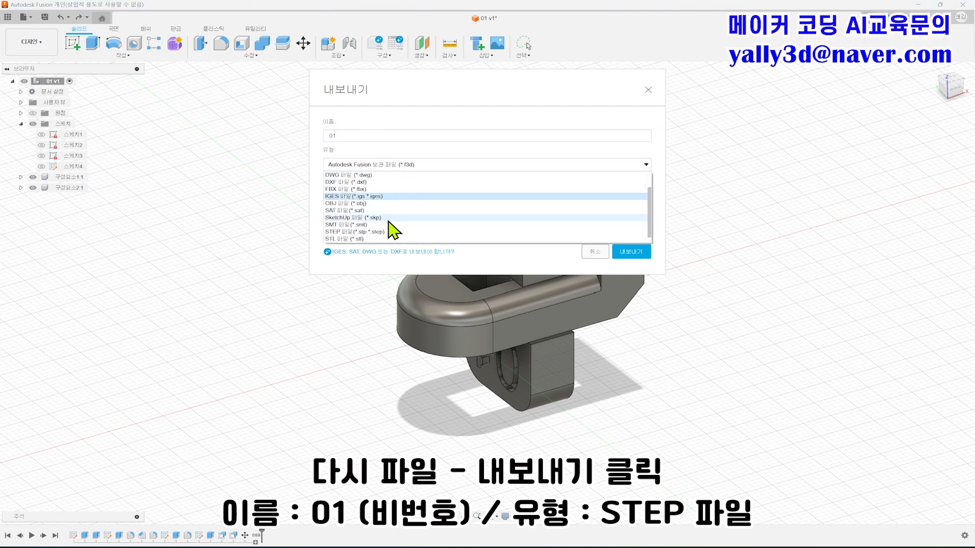
left_click(383, 225)
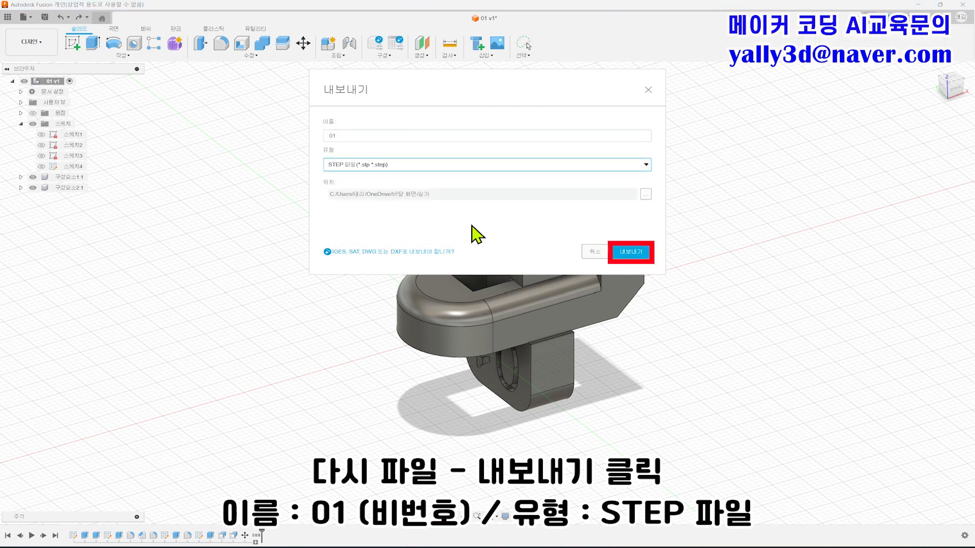
left_click(638, 254)
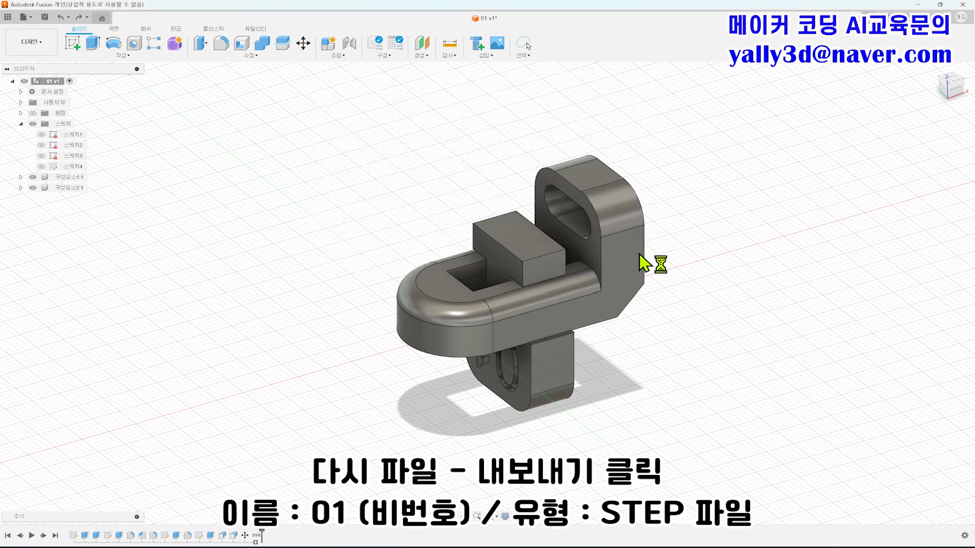
left_click(34, 28)
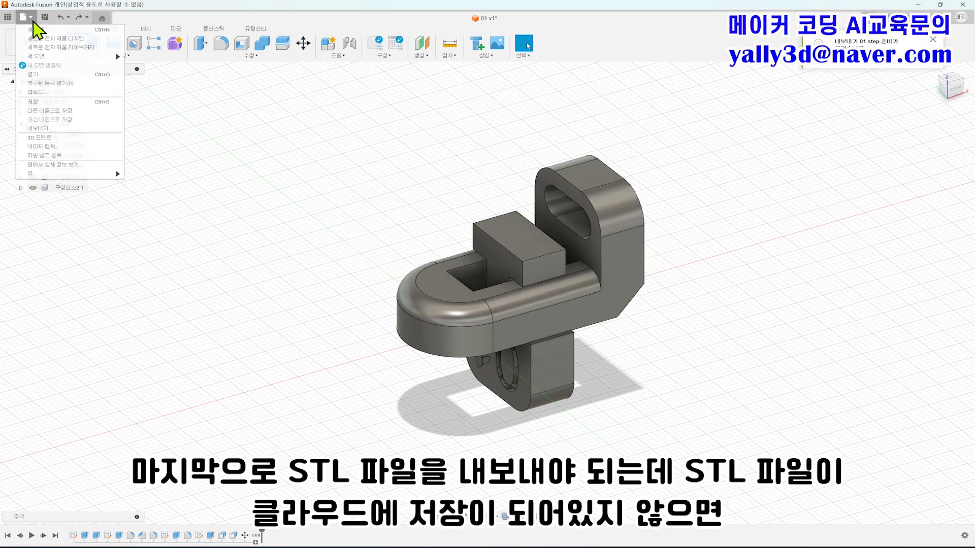
left_click(75, 120)
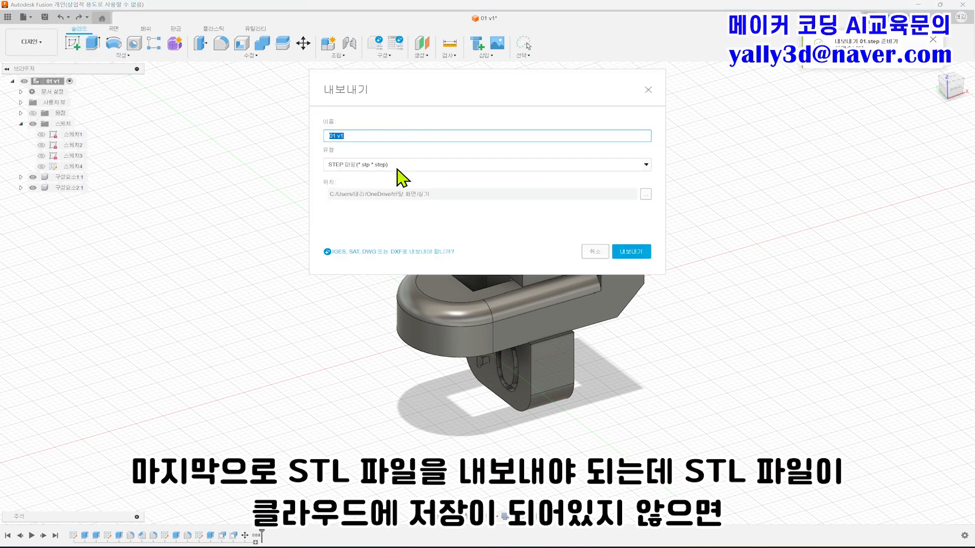
left_click(401, 166)
scroll(382, 218, "down", 2)
left_click(380, 236)
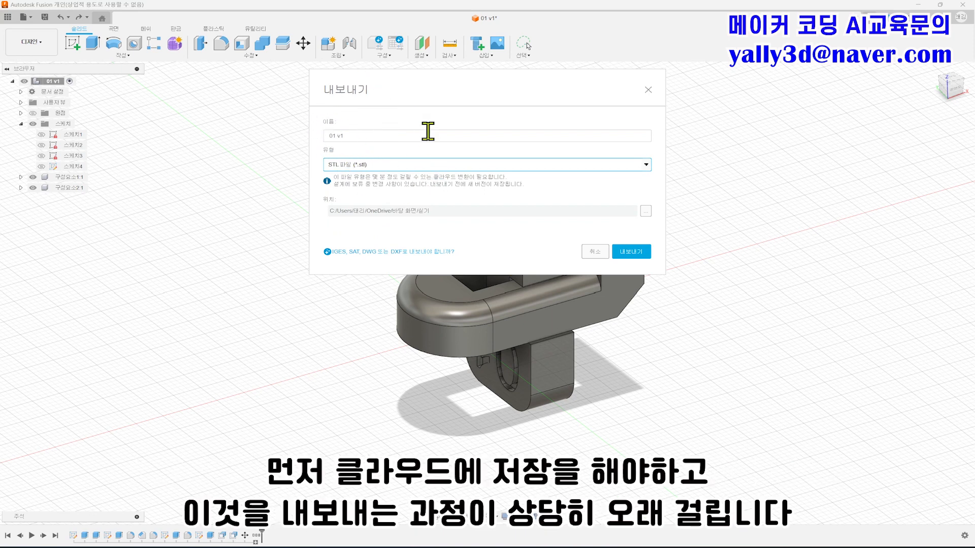
left_click(596, 251)
- Set up a 3D print export of the whole 01 assembly as binary STL in millimetres with a one-file structure
left_click(24, 17)
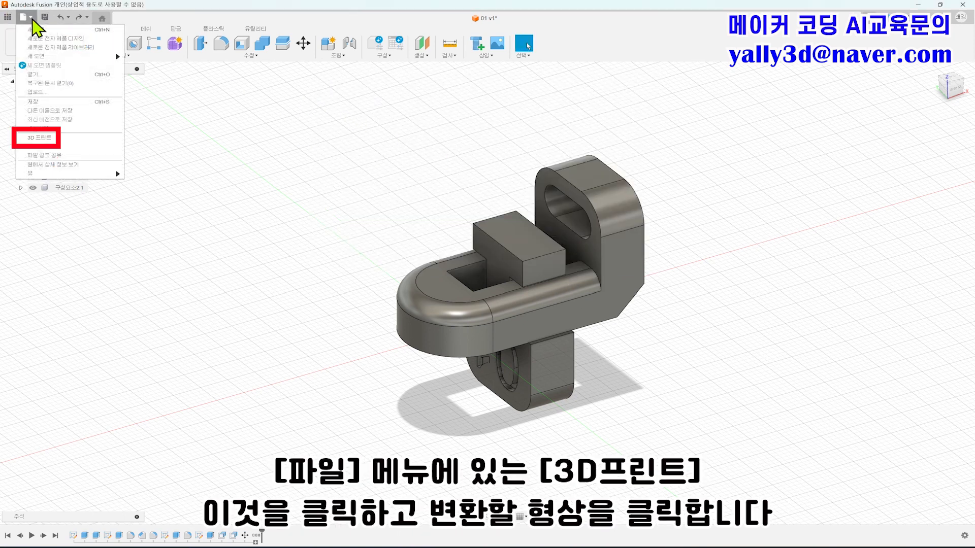
left_click(68, 139)
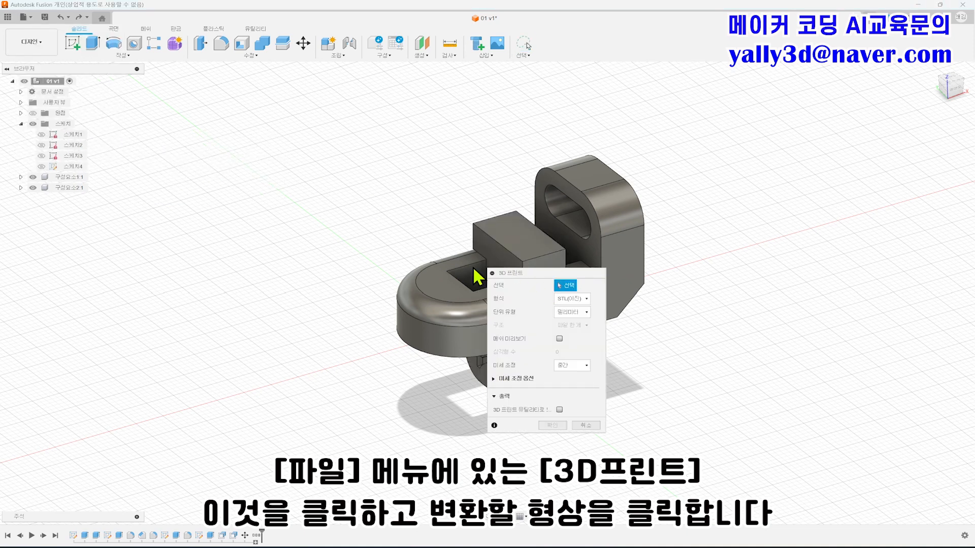
left_click(51, 82)
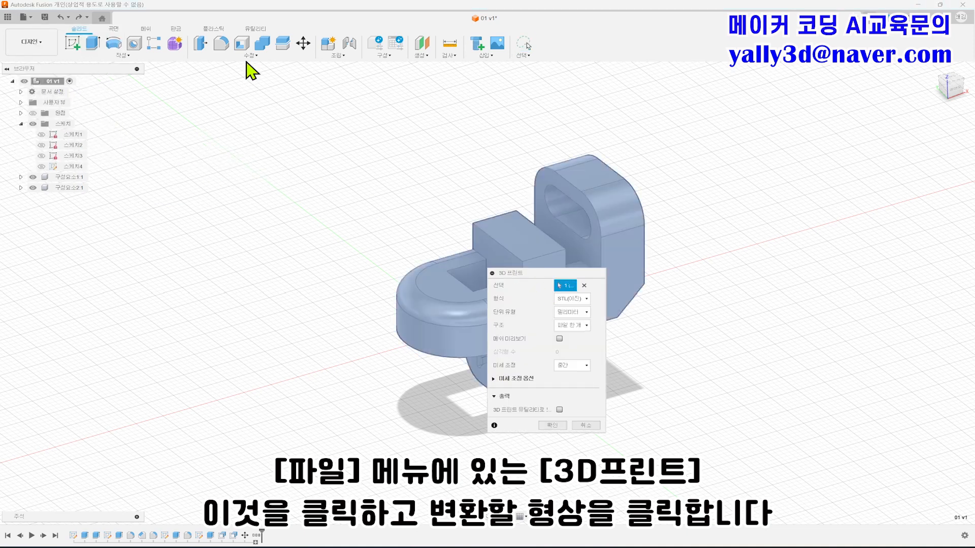
left_click_drag(540, 284, 736, 220)
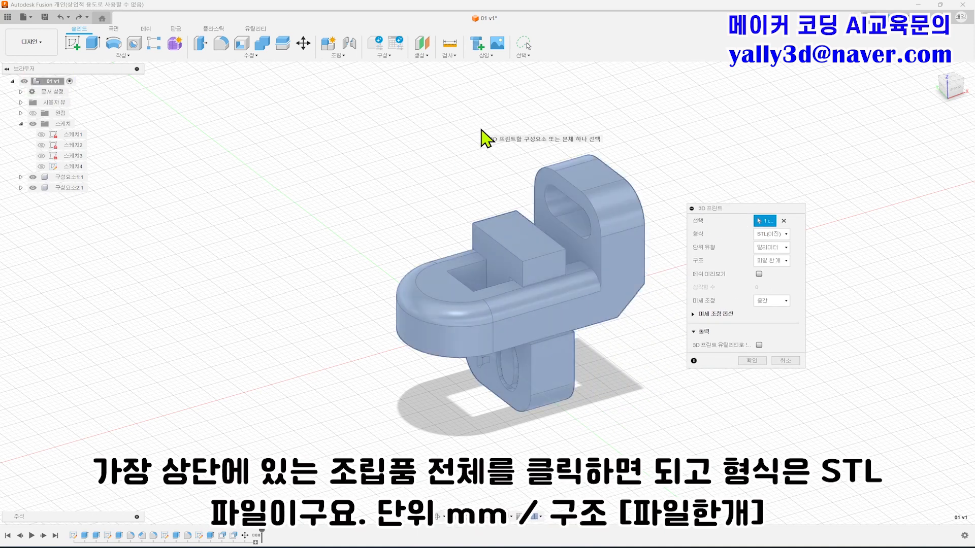
left_click(786, 234)
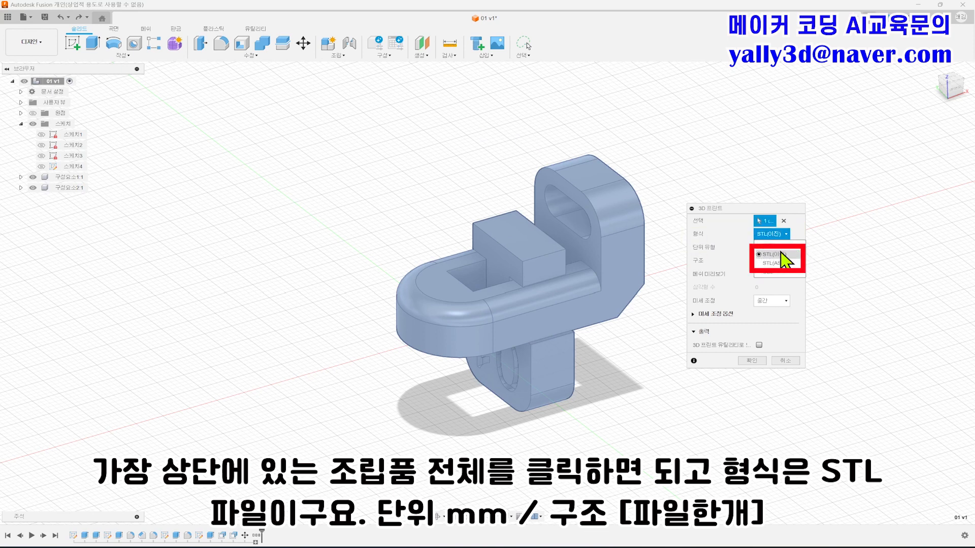
left_click(780, 255)
left_click(788, 253)
left_click(788, 254)
left_click(787, 260)
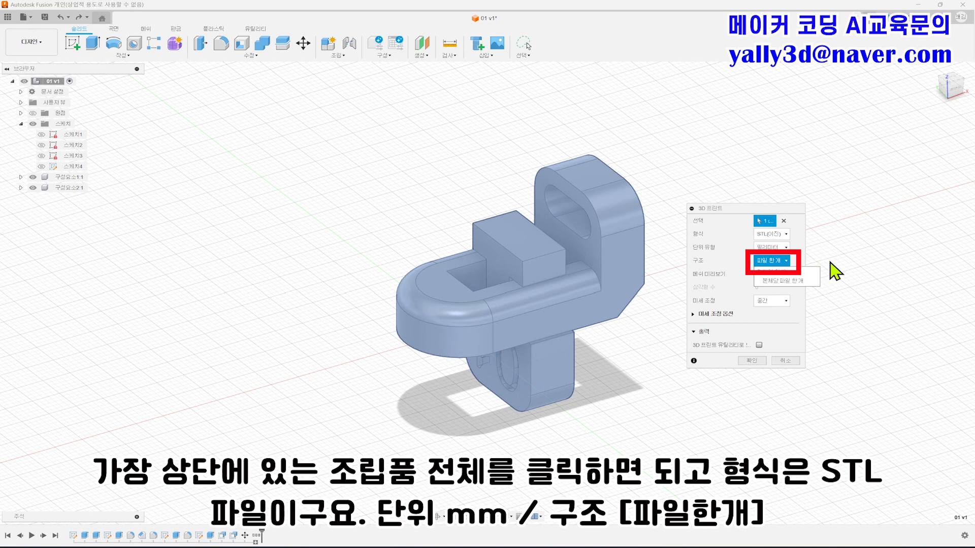
left_click(787, 271)
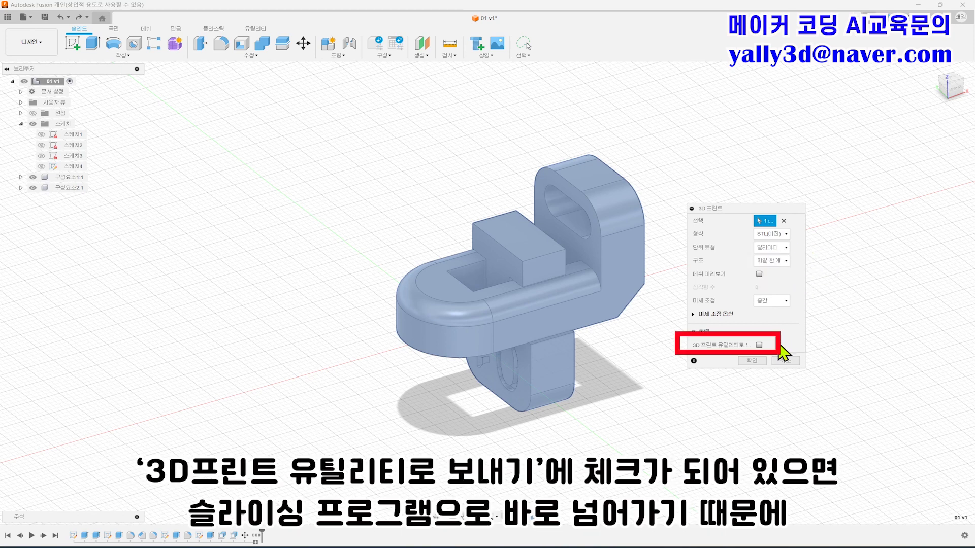
- Save the STL file as 01 on the computer without sending it to the print utility, and check the PDF's submission file list
left_click(759, 346)
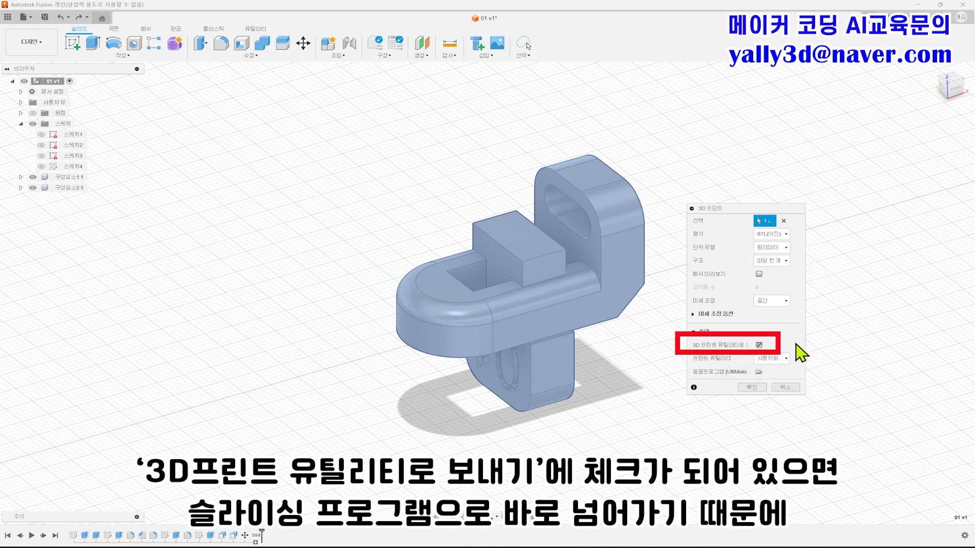
left_click(759, 345)
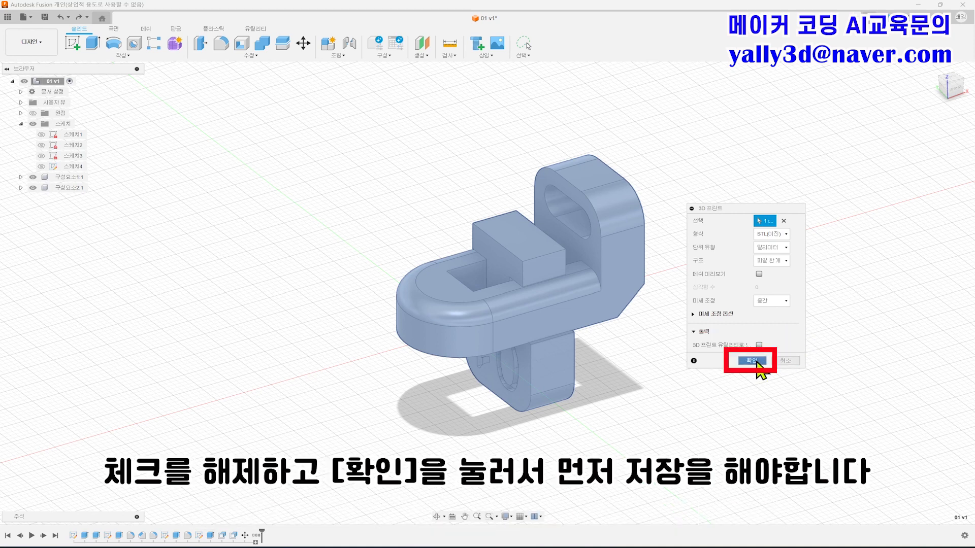
left_click(753, 361)
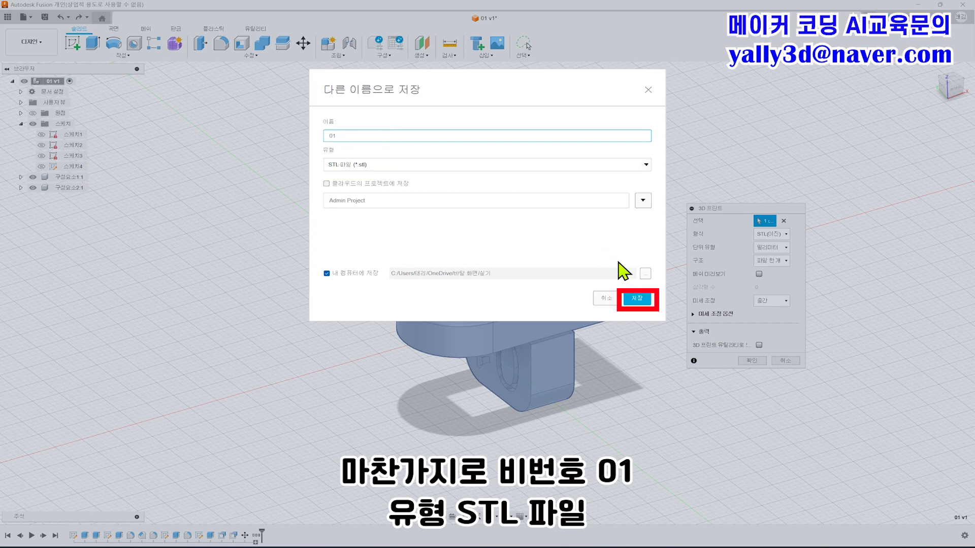
left_click(640, 298)
key("alt+Tab")
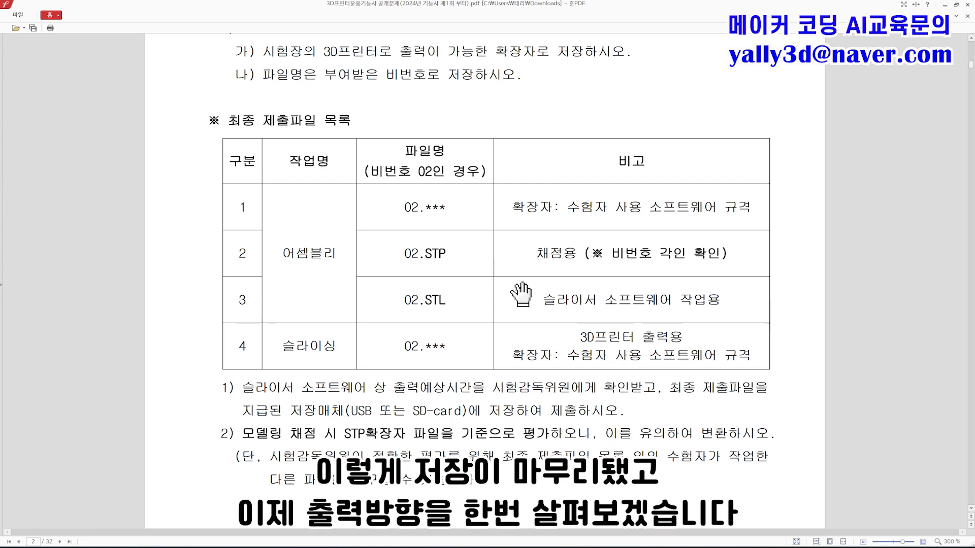
left_click(943, 5)
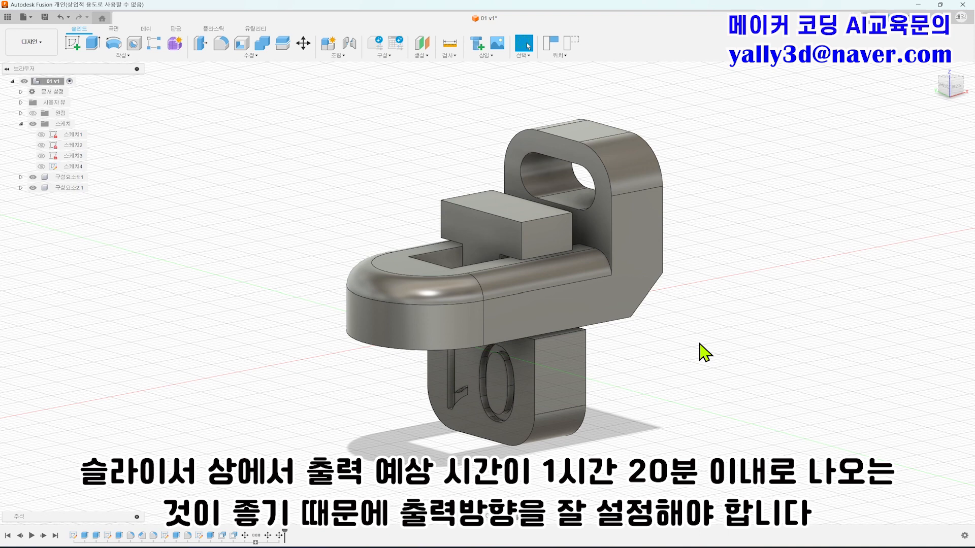
- Examine the assembly from the front for its contact area with the print bed and the overhangs that need supports
left_click(956, 91)
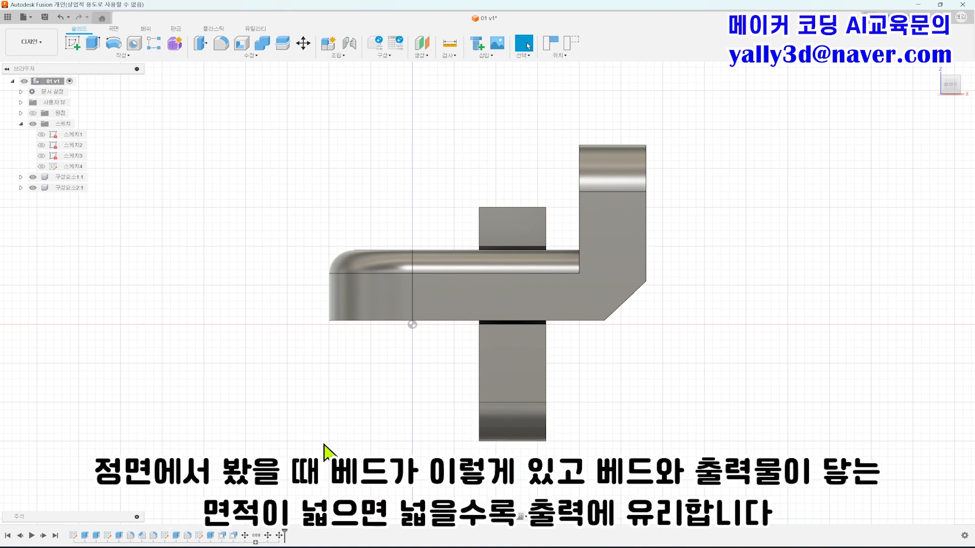
left_click_drag(253, 443, 332, 442)
left_click_drag(466, 439, 670, 438)
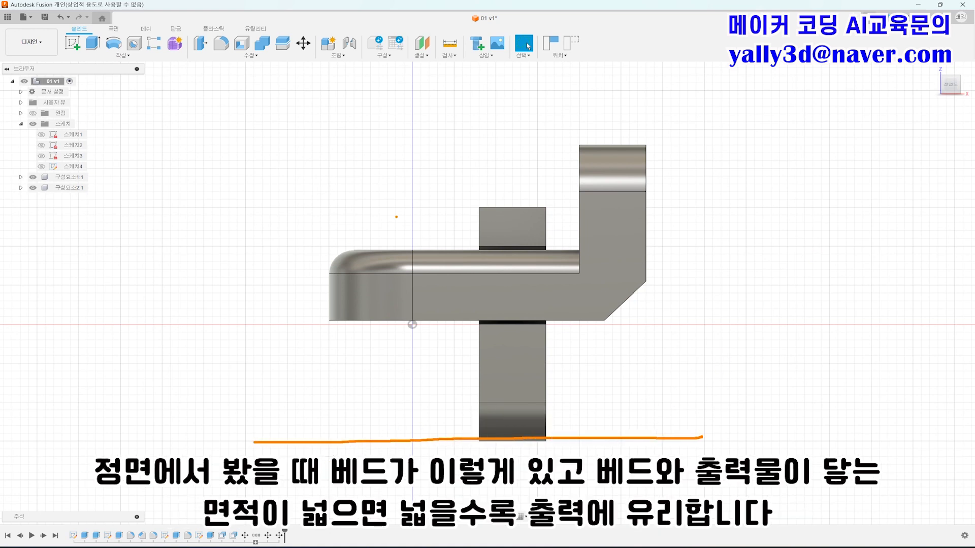
left_click_drag(475, 441, 545, 437)
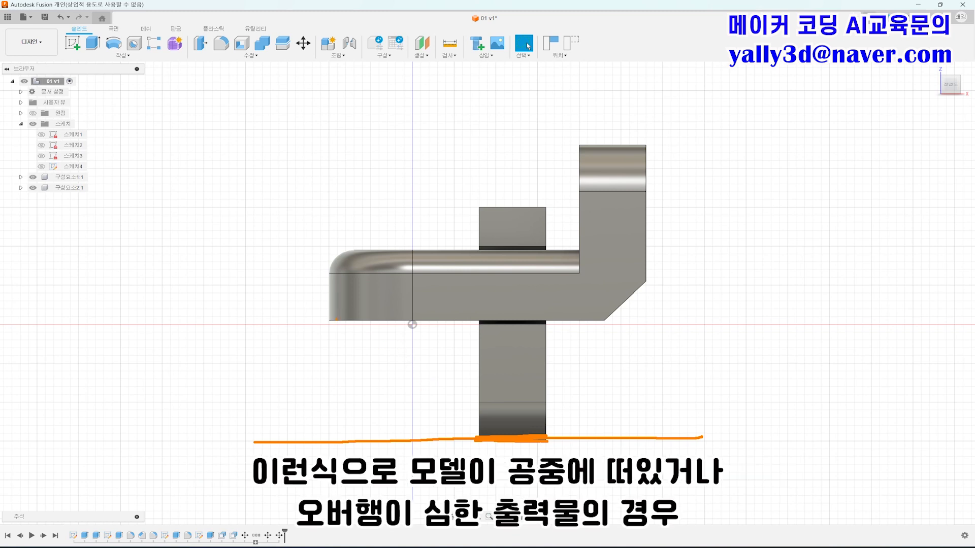
left_click_drag(332, 323, 479, 321)
mouse_move(286, 441)
left_mouse_down()
mouse_move(170, 400)
mouse_move(202, 387)
mouse_move(282, 412)
mouse_move(306, 441)
left_mouse_up()
mouse_move(174, 411)
left_mouse_down()
mouse_move(175, 438)
mouse_move(189, 440)
left_mouse_up()
mouse_move(205, 427)
left_mouse_down()
mouse_move(205, 440)
mouse_move(241, 441)
left_mouse_up()
left_click_drag(341, 336, 336, 434)
left_click_drag(376, 336, 384, 449)
left_click_drag(421, 337, 429, 427)
left_click_drag(459, 336, 466, 424)
left_click_drag(562, 322, 582, 424)
left_click_drag(605, 341, 617, 423)
left_click_drag(637, 318, 649, 419)
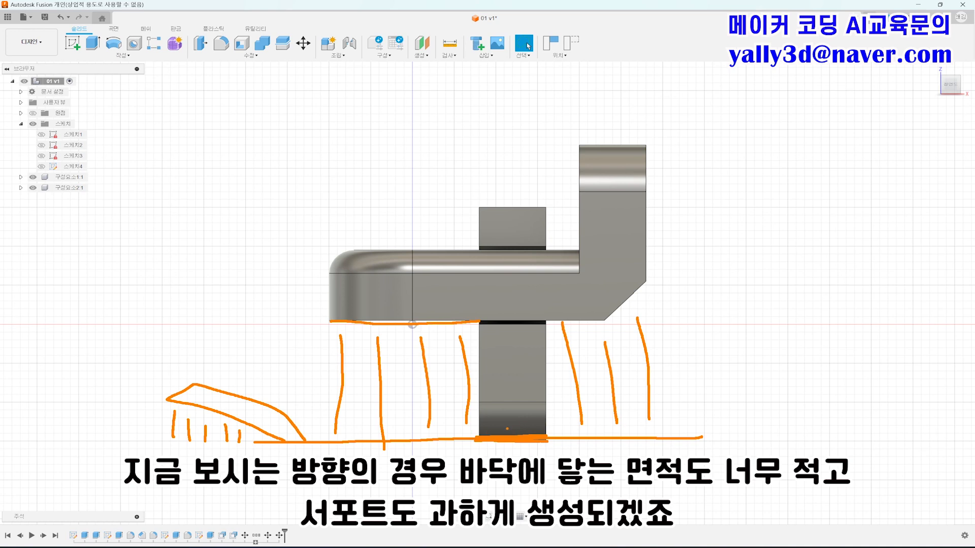
key("Escape")
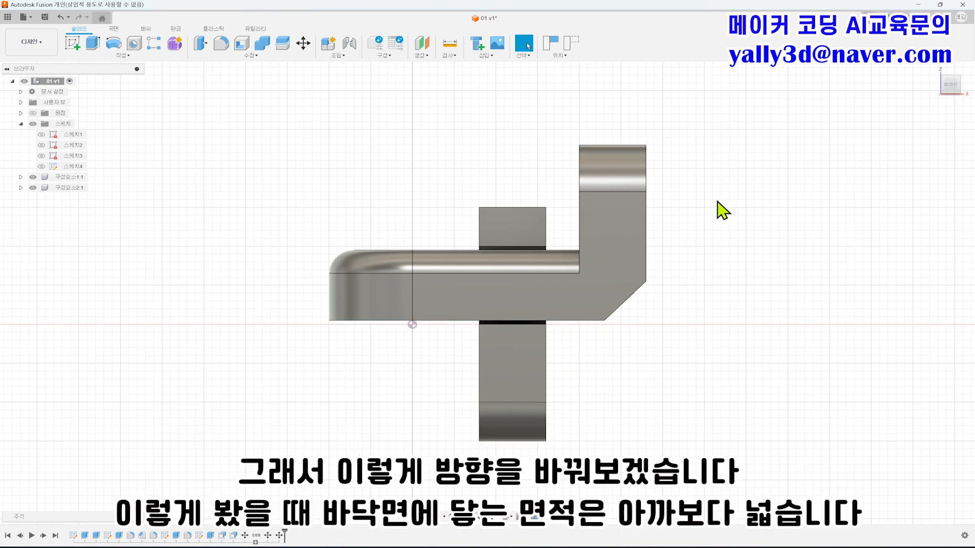
- Examine the assembly stood on end, from two sides, for its bed contact area and the support regions beneath part 2
left_click(971, 79)
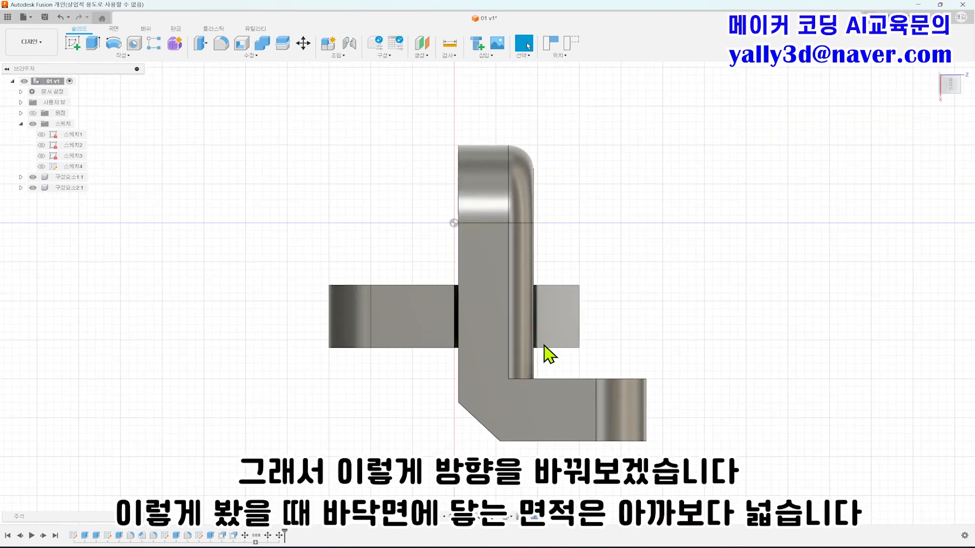
key("ctrl+2")
left_click_drag(297, 447, 683, 442)
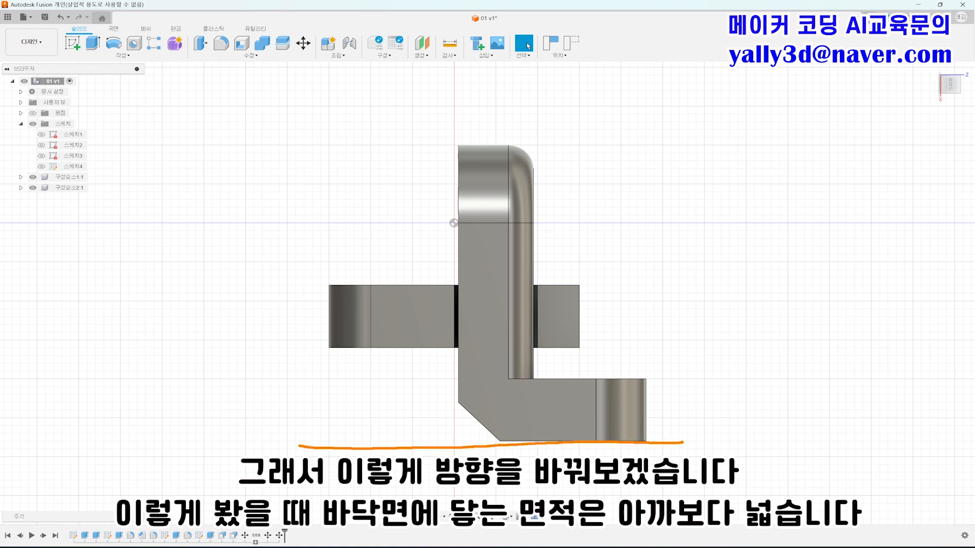
left_click_drag(345, 359, 353, 431)
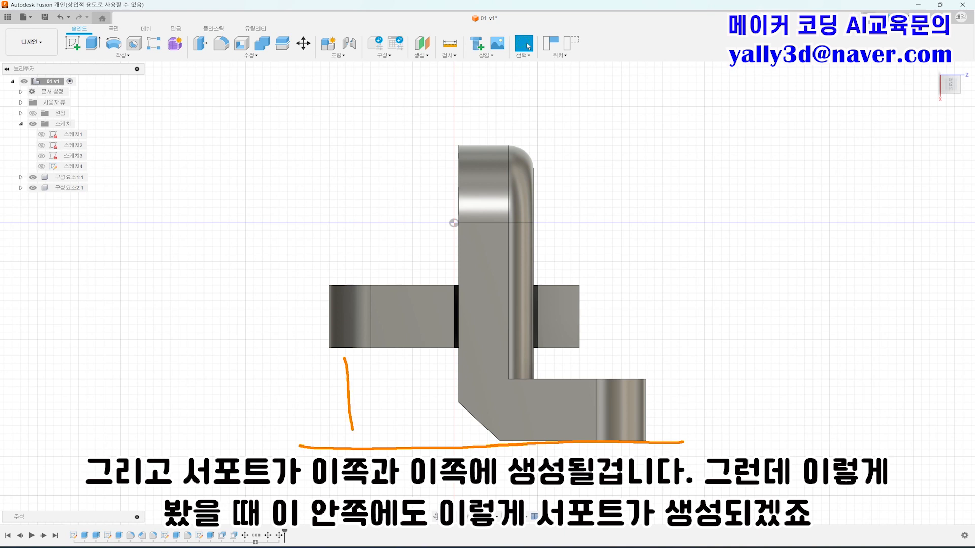
left_click_drag(382, 357, 389, 433)
left_click_drag(410, 371, 420, 429)
left_click_drag(443, 372, 447, 431)
mouse_move(547, 355)
left_mouse_down()
mouse_move(549, 369)
mouse_move(567, 369)
left_mouse_up()
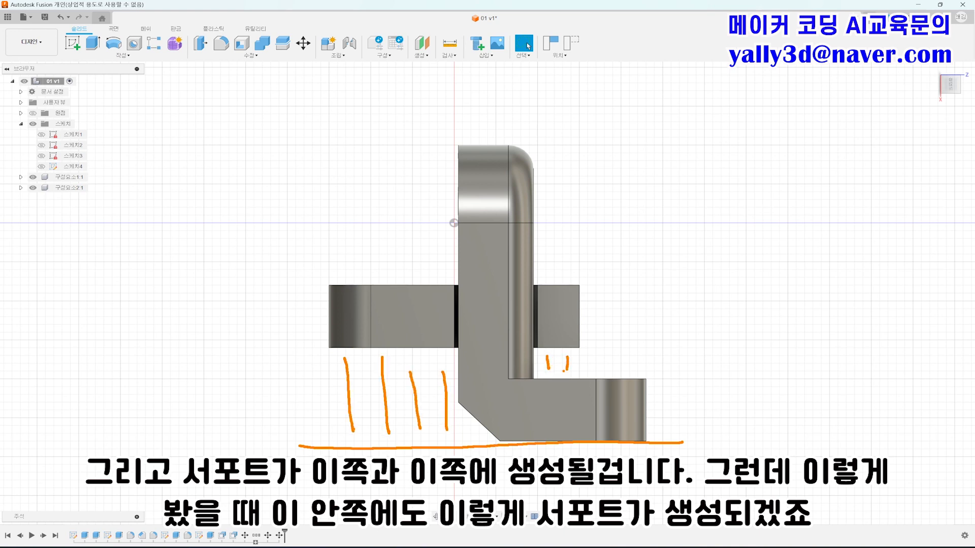
key("Escape")
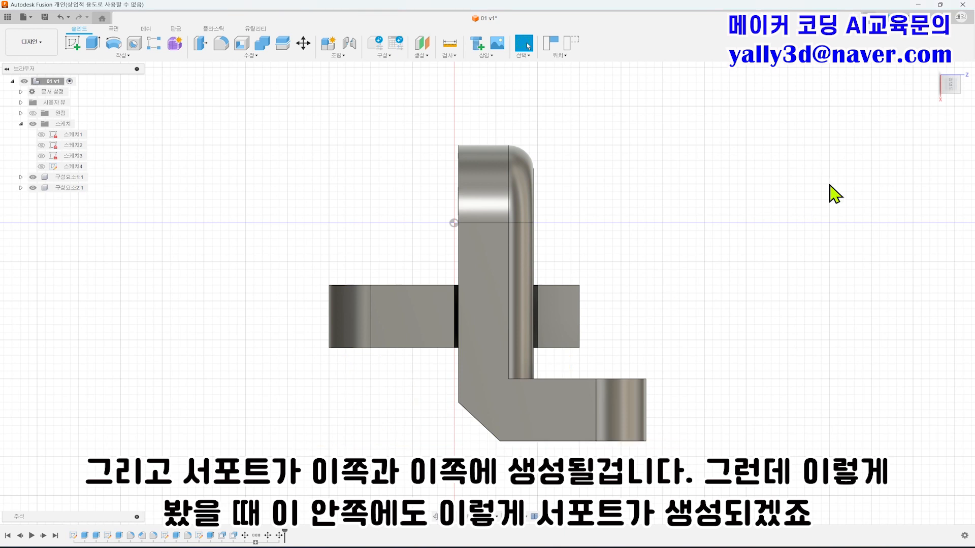
left_click(963, 94)
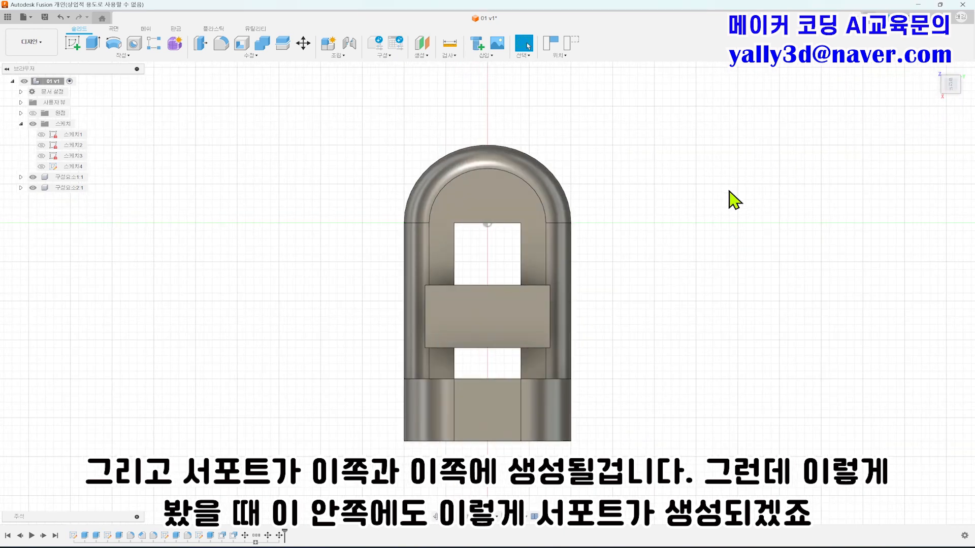
mouse_move(462, 354)
left_mouse_down()
mouse_move(462, 374)
mouse_move(539, 372)
left_mouse_up()
left_click_drag(441, 358, 442, 374)
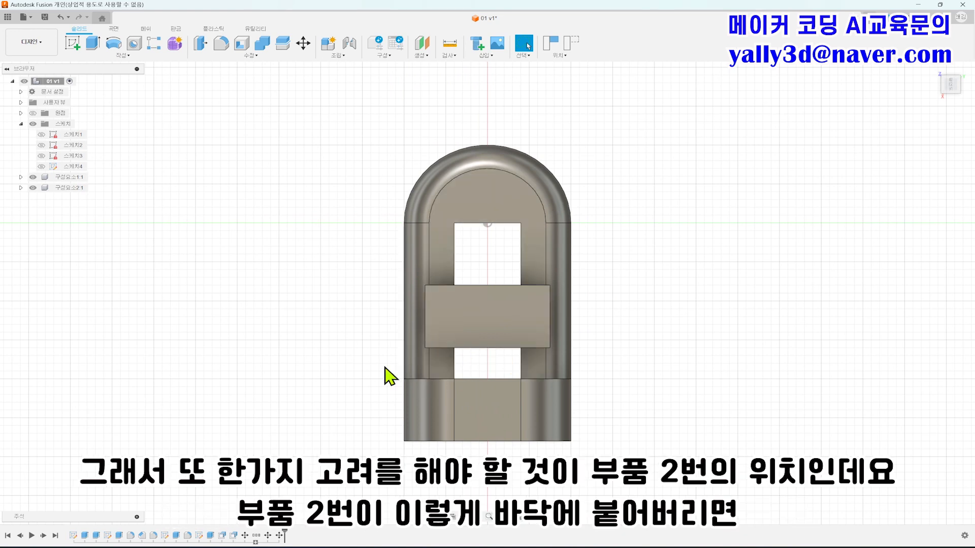
- Try part 2 (구성요소2:1) at X distances of 3 mm and -7 mm, and return it to 0 mm
left_click(70, 188)
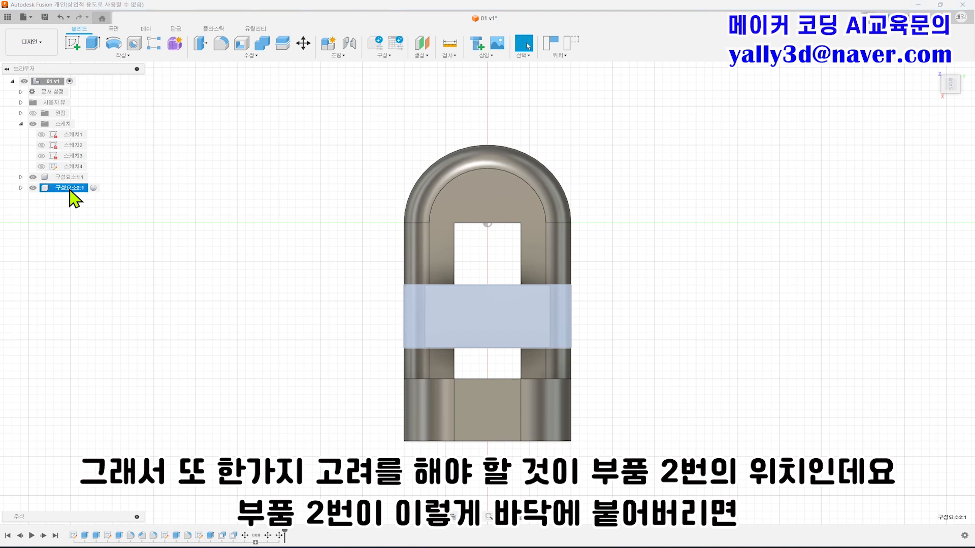
key("m")
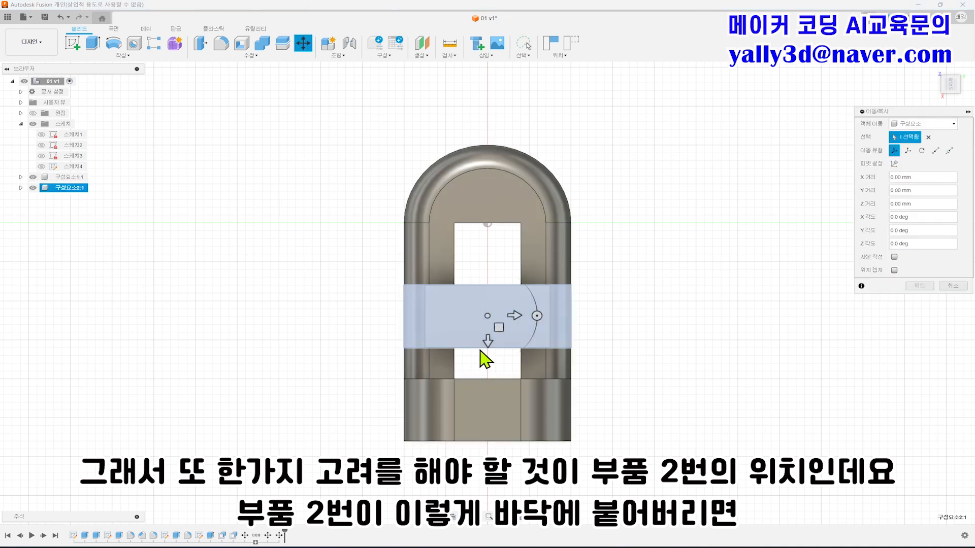
left_click_drag(487, 341, 487, 364)
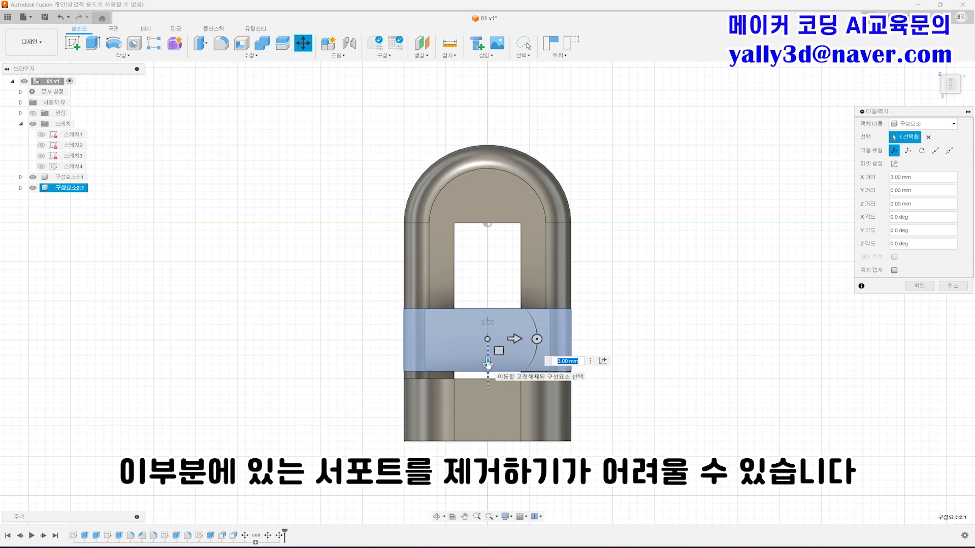
left_click_drag(487, 364, 488, 285)
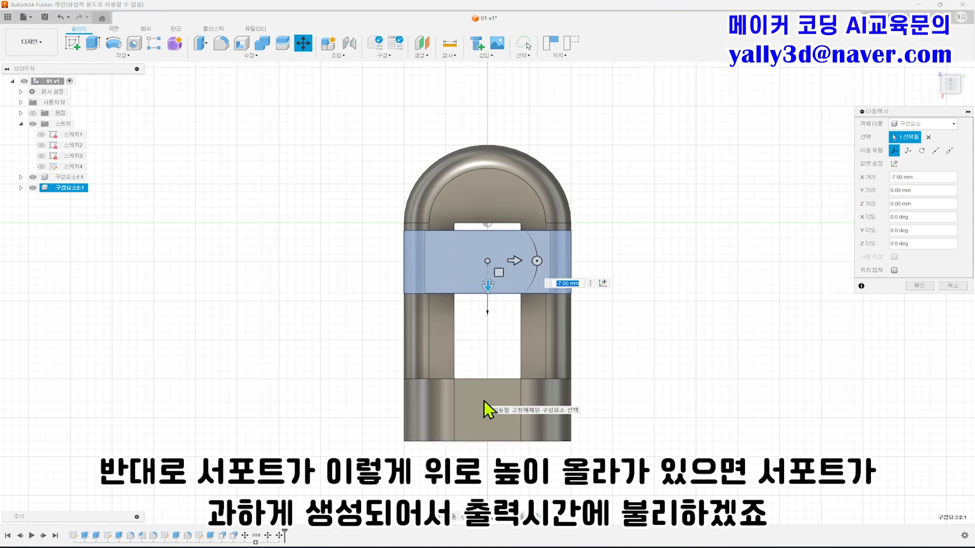
left_click_drag(487, 287, 487, 343)
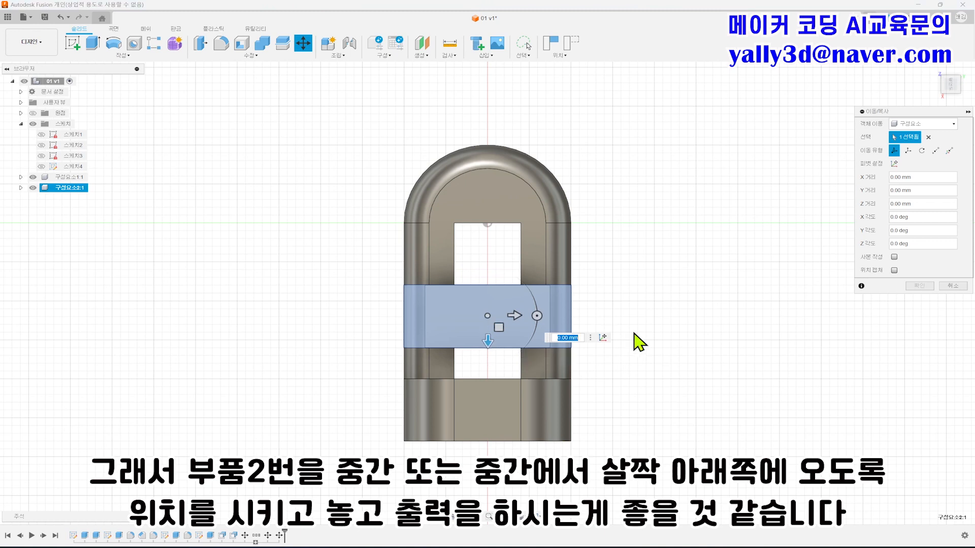
key("Return")
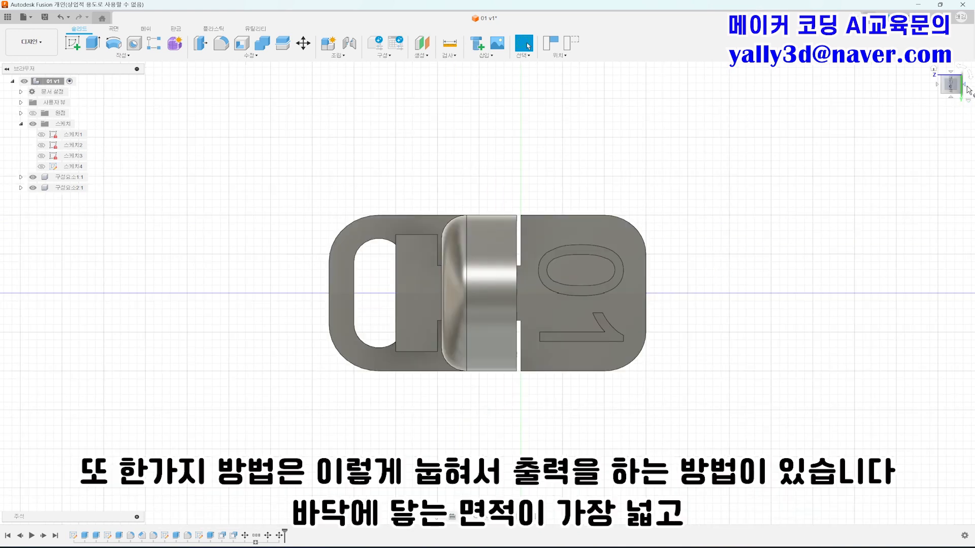
- Examine the assembly laid on its side for its bed contact area and the few regions that need supports
left_click(966, 87)
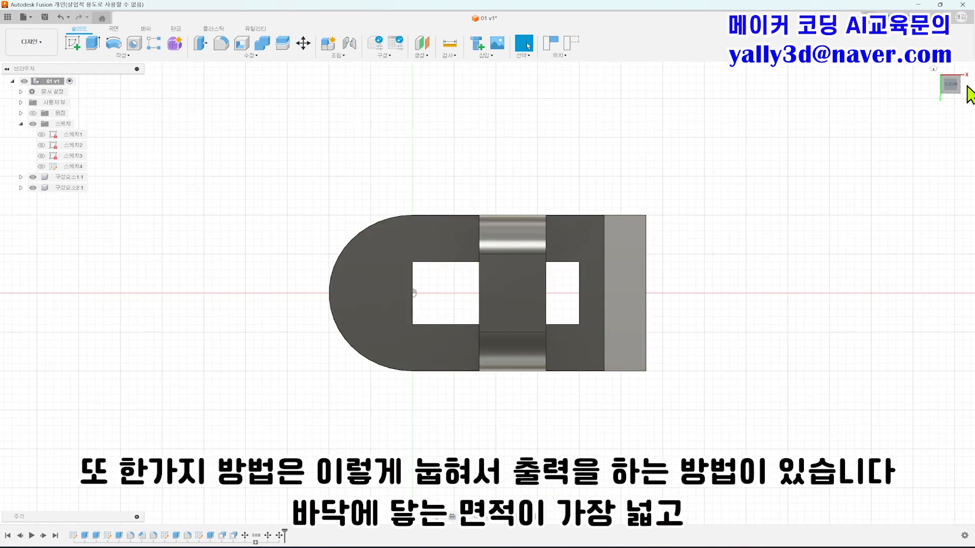
left_click(966, 87)
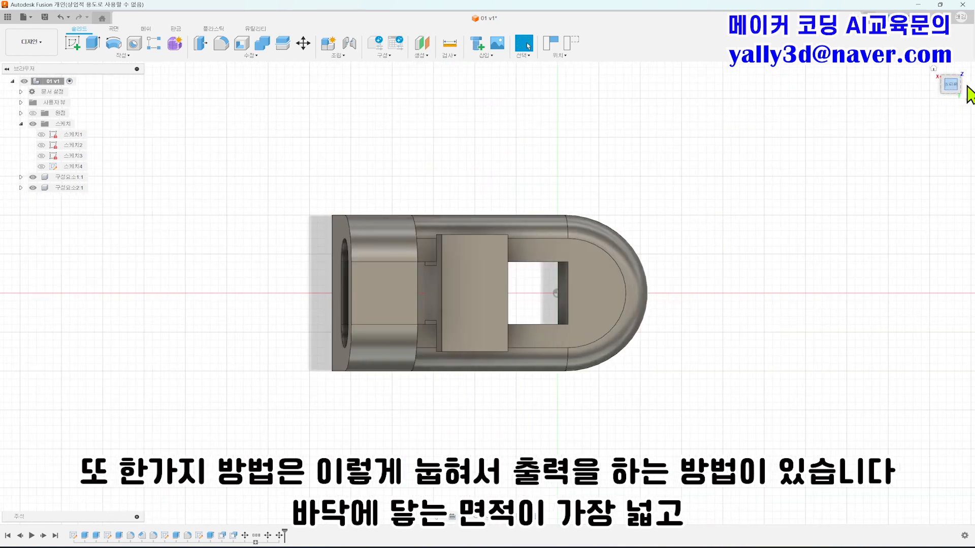
left_click(966, 87)
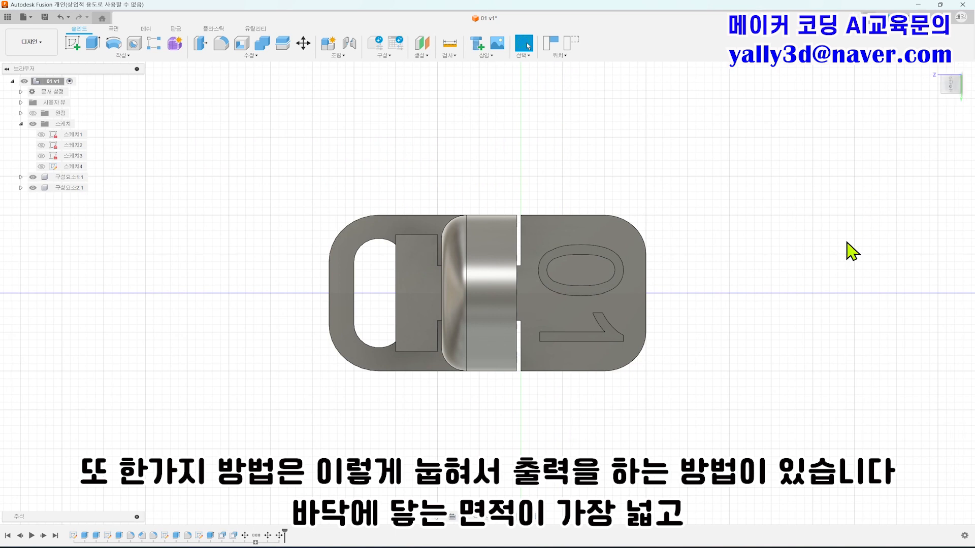
left_click_drag(283, 374, 672, 371)
mouse_move(371, 256)
left_mouse_down()
mouse_move(374, 346)
mouse_move(388, 334)
mouse_move(398, 377)
mouse_move(433, 377)
left_mouse_up()
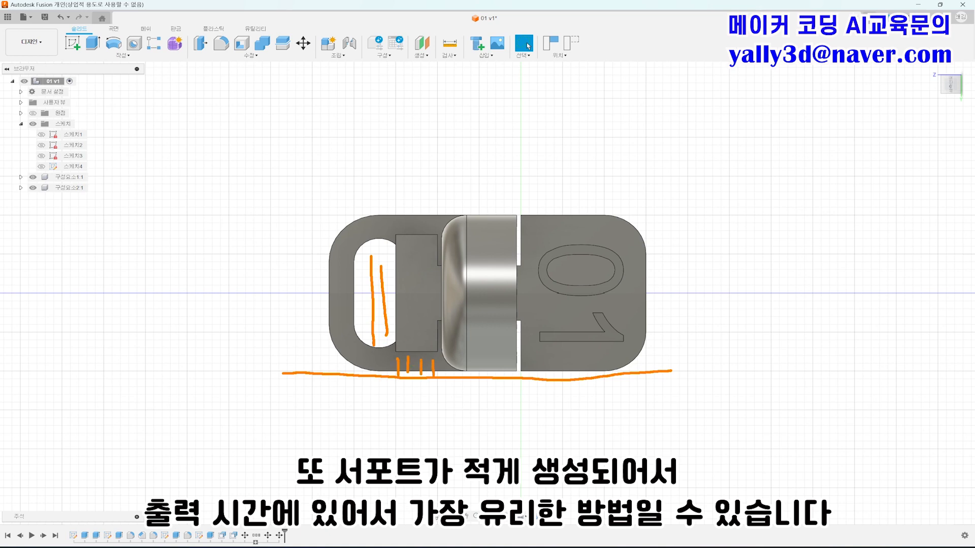
key("Escape")
- Examine the fit clearance between the two parts with a section analysis on part 2's flat numbered face, without keeping the analysis
left_click(449, 54)
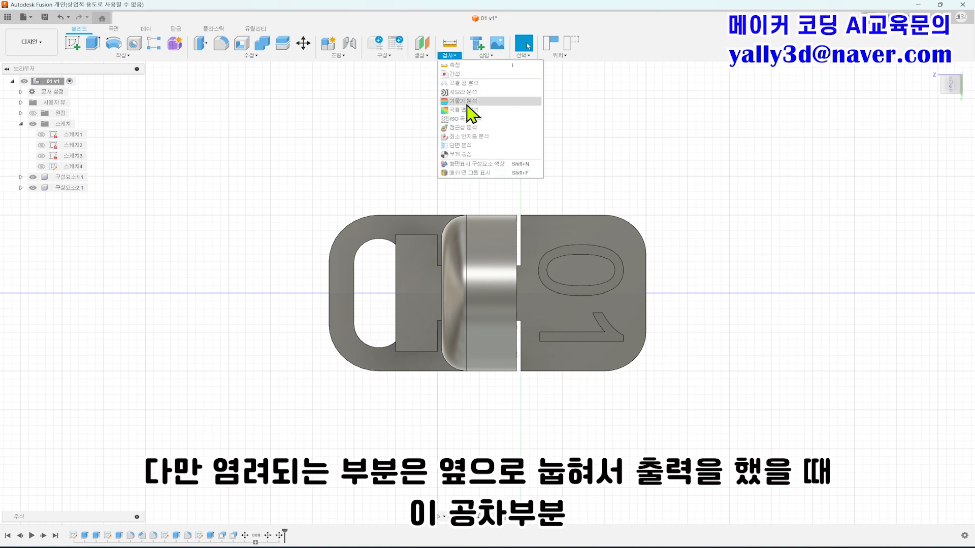
left_click(460, 145)
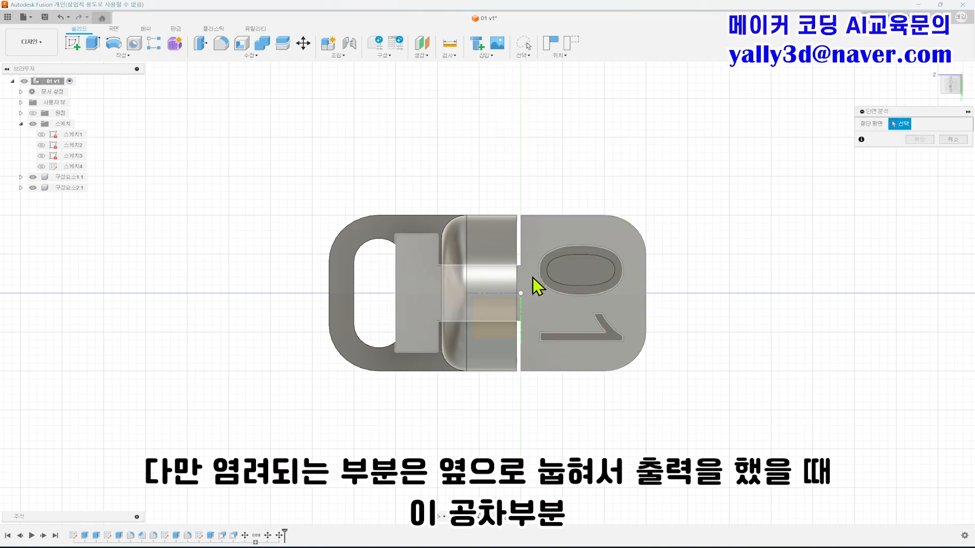
left_click(537, 244)
left_click_drag(443, 262, 523, 263)
left_click_drag(439, 324, 519, 323)
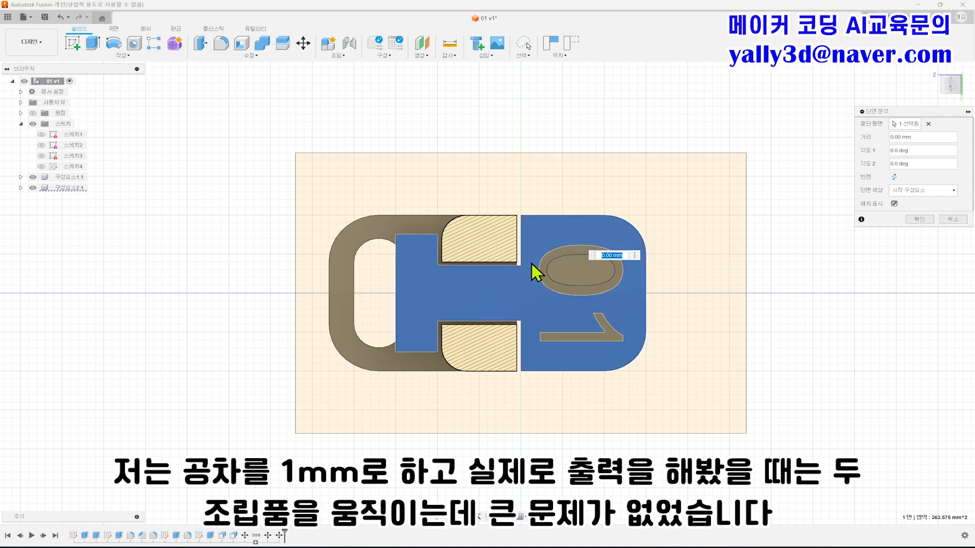
left_click(953, 219)
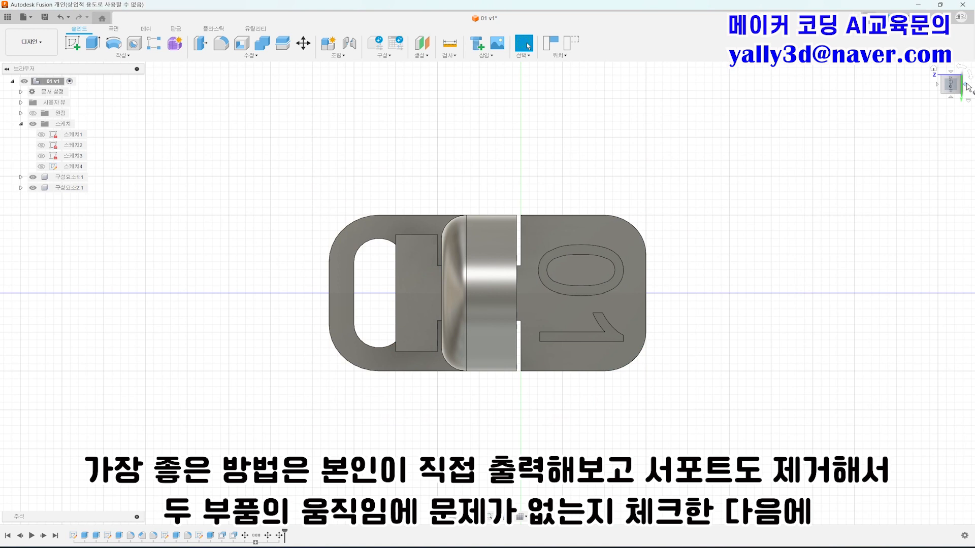
- Compare the possible print orientations by viewing the assembly from each side and upright
left_click(966, 87)
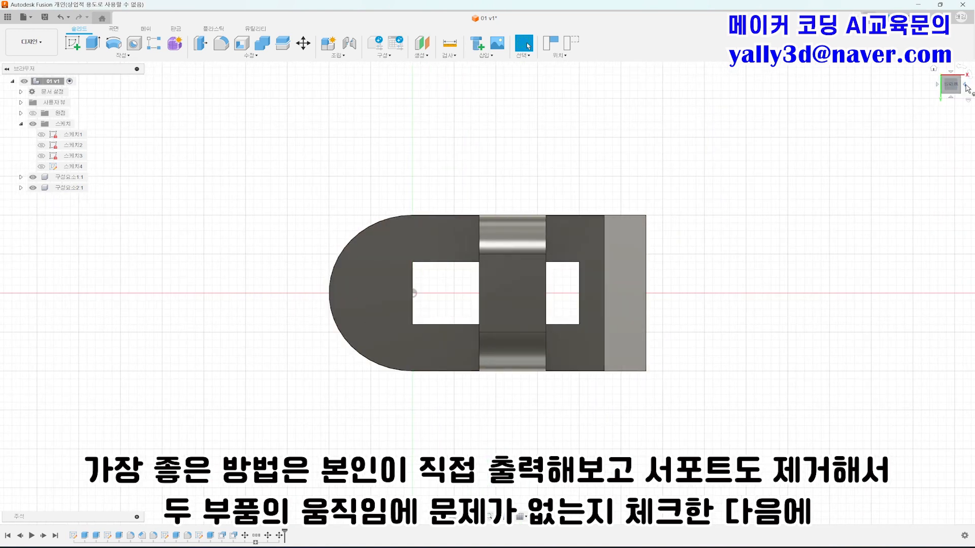
left_click(966, 88)
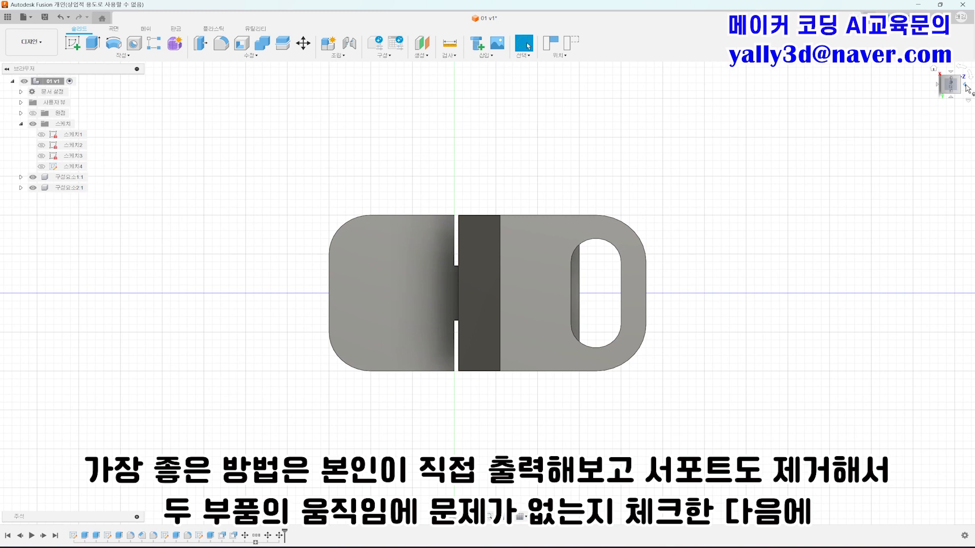
left_click(966, 87)
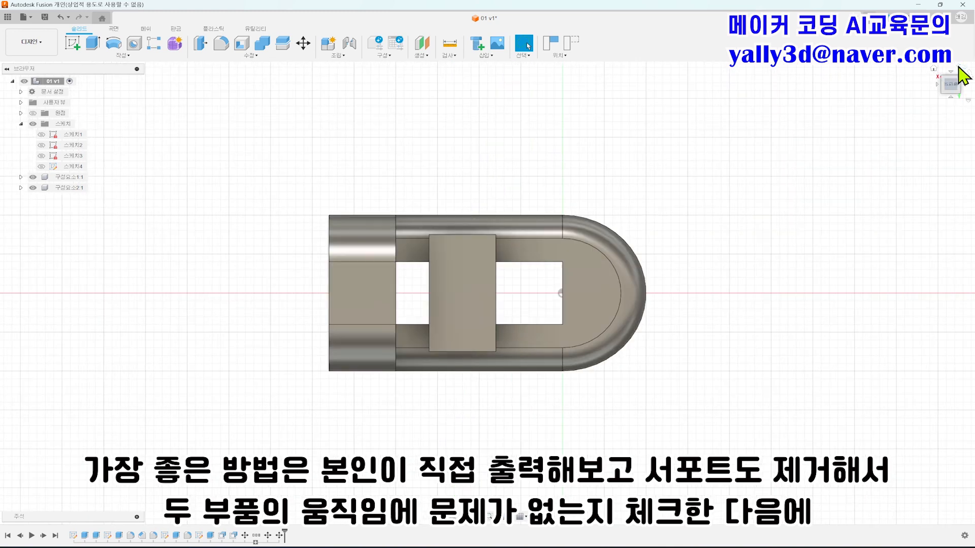
left_click(959, 67)
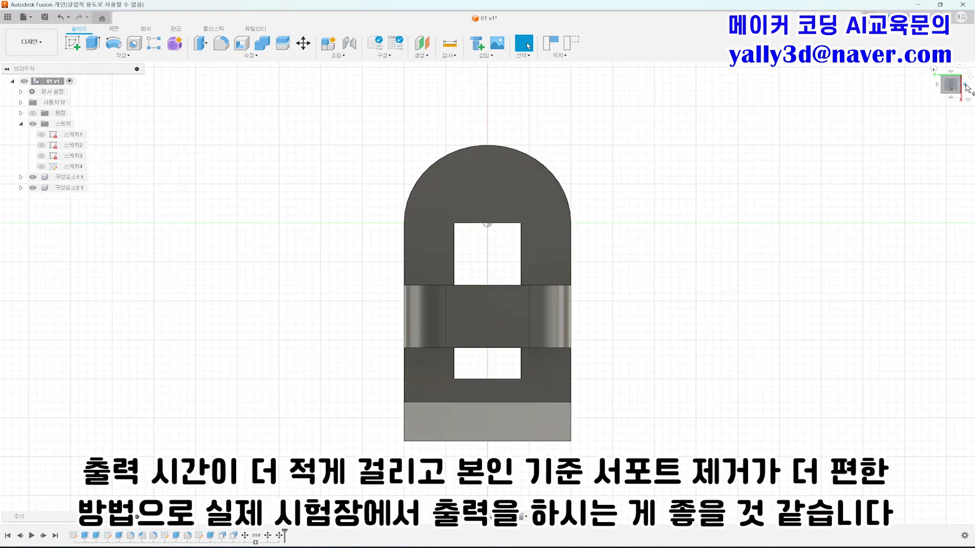
left_click(966, 87)
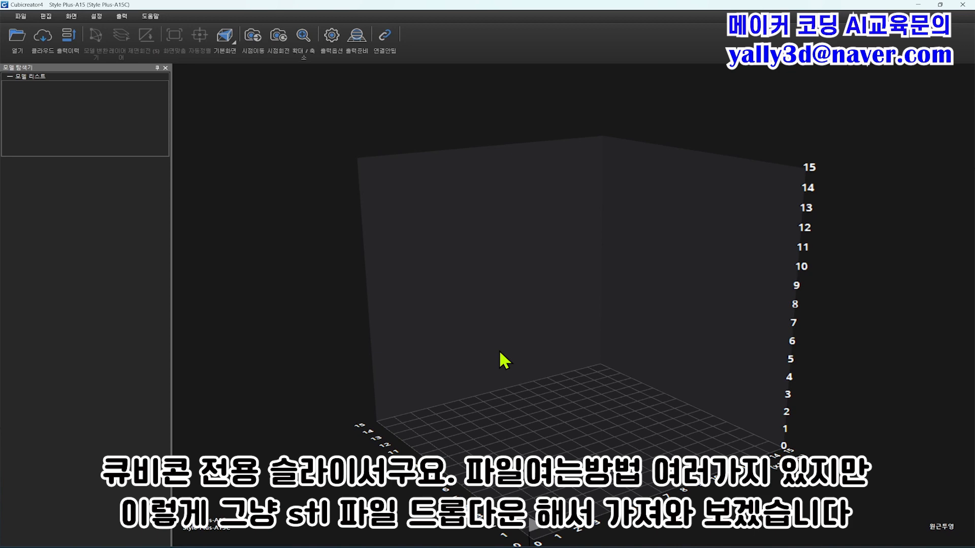
- Switch to Cubicreator4 and load the STL file 01 from the 실기 folder onto the build plate
key("alt+Tab")
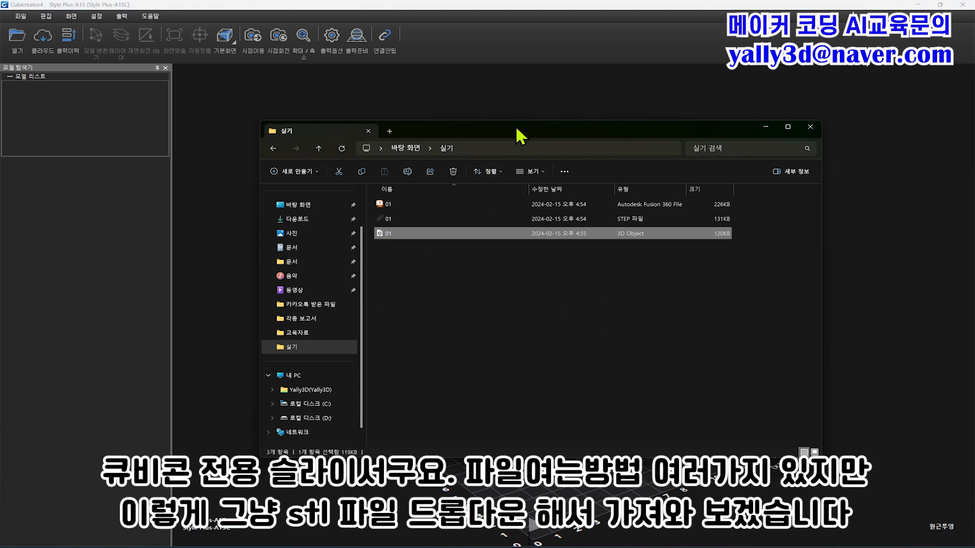
left_click_drag(517, 135, 772, 191)
left_click_drag(654, 294, 435, 365)
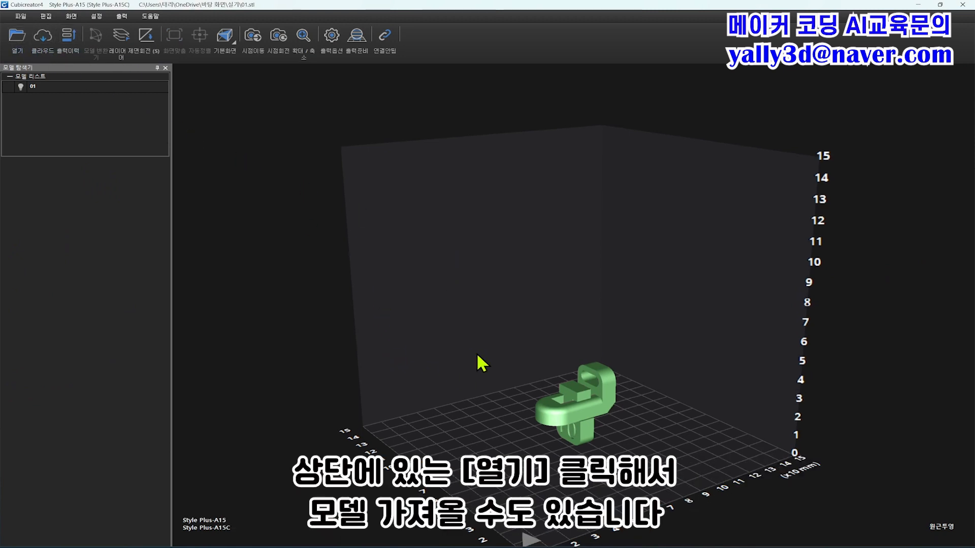
- Select the model 01 on the build plate and move it to Y position 65
scroll(467, 381, "up", 3)
left_click(536, 323)
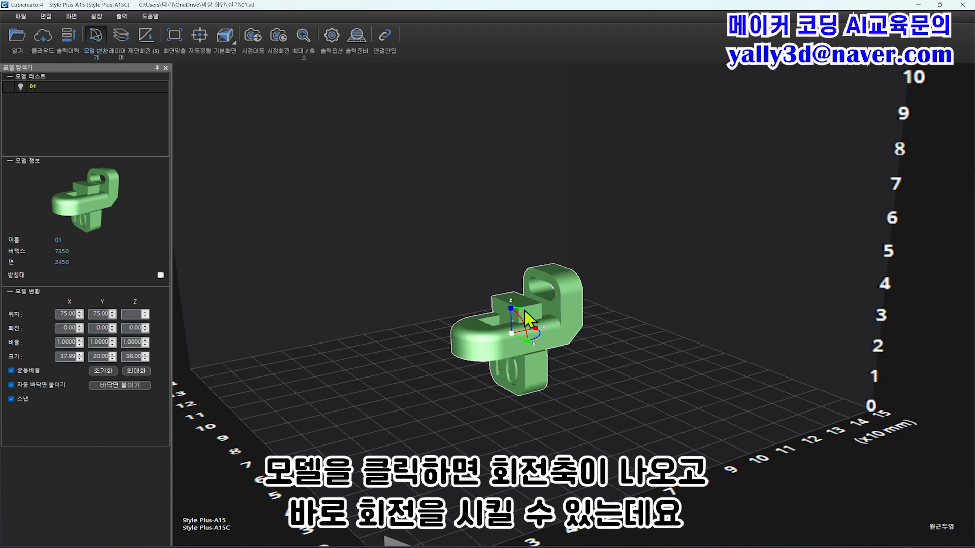
left_click_drag(525, 312, 543, 331)
scroll(541, 319, "up", 3)
left_click(548, 339)
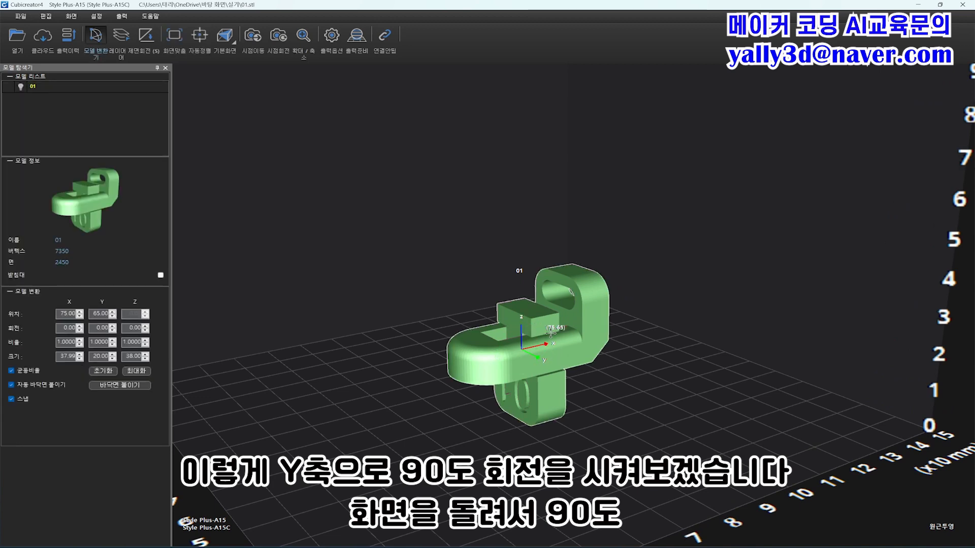
- Rotate the model 90° about the Y axis directly in the build view
left_click(716, 334)
right_click_drag(716, 334, 629, 351)
left_click(557, 330)
left_click(549, 320)
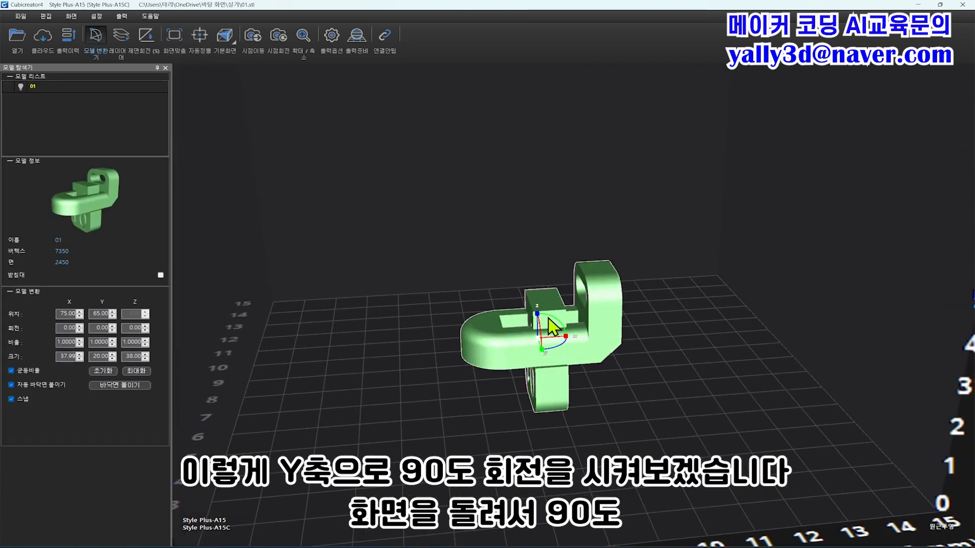
left_click(577, 341)
right_click_drag(707, 337, 564, 358)
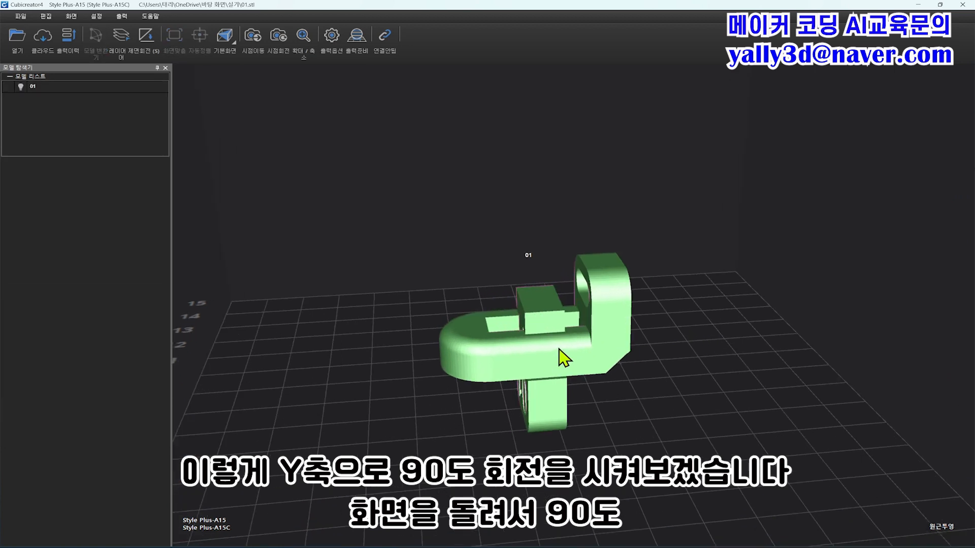
left_click(564, 358)
left_click_drag(546, 327, 548, 350)
right_click_drag(213, 330, 333, 325)
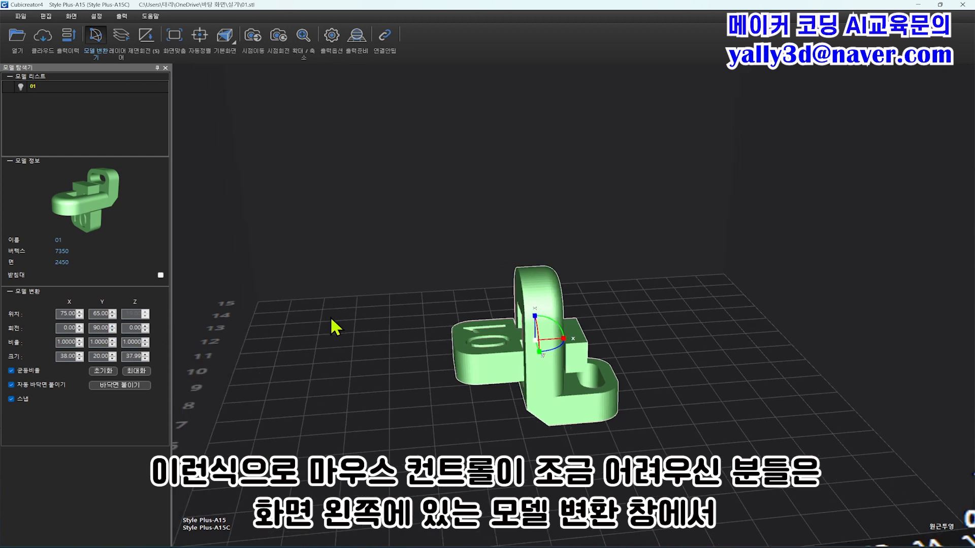
- Reset the model's Y rotation to 0
scroll(330, 319, "down", 1)
double_click(93, 329)
type("0")
key("Return")
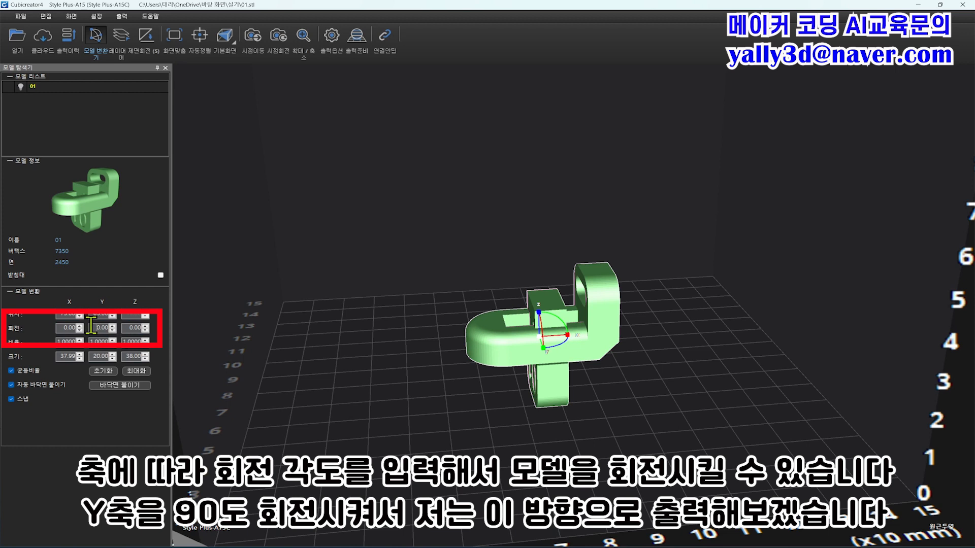
- Set the model's Y rotation to 90° numerically and deselect the model
double_click(101, 328)
type("90")
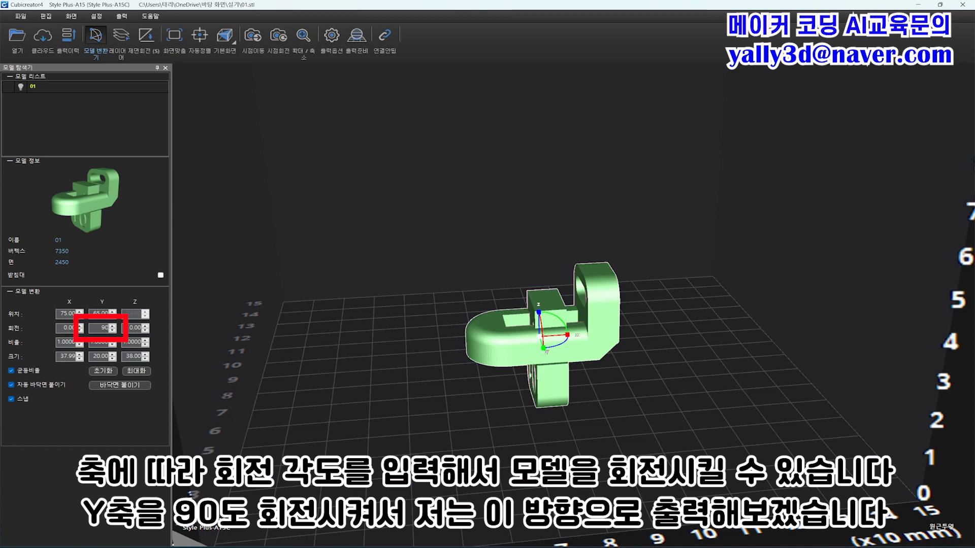
key("Return")
left_click(709, 373)
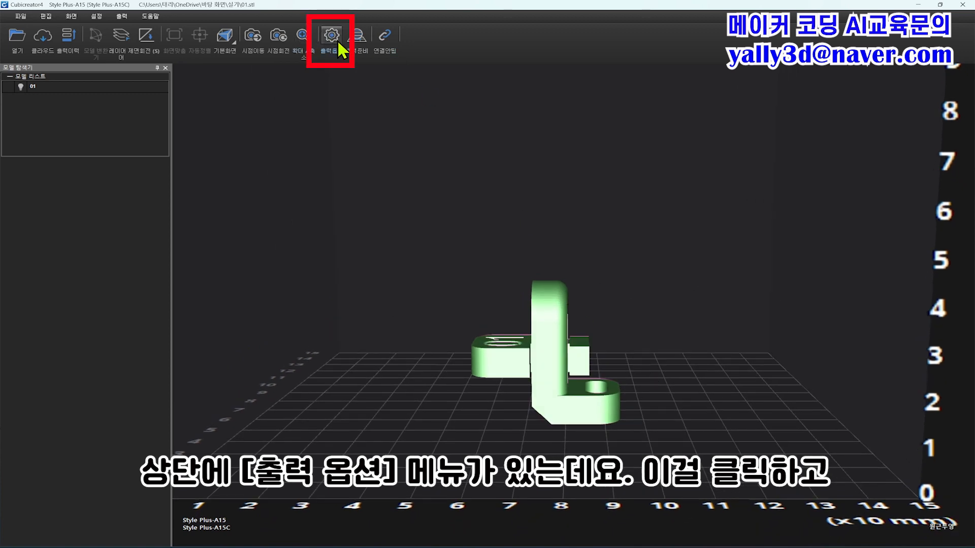
- Open the print options, confirm Style Plus-A15 as the printer, and check the basic options and the detailed layer height setting
left_click(338, 45)
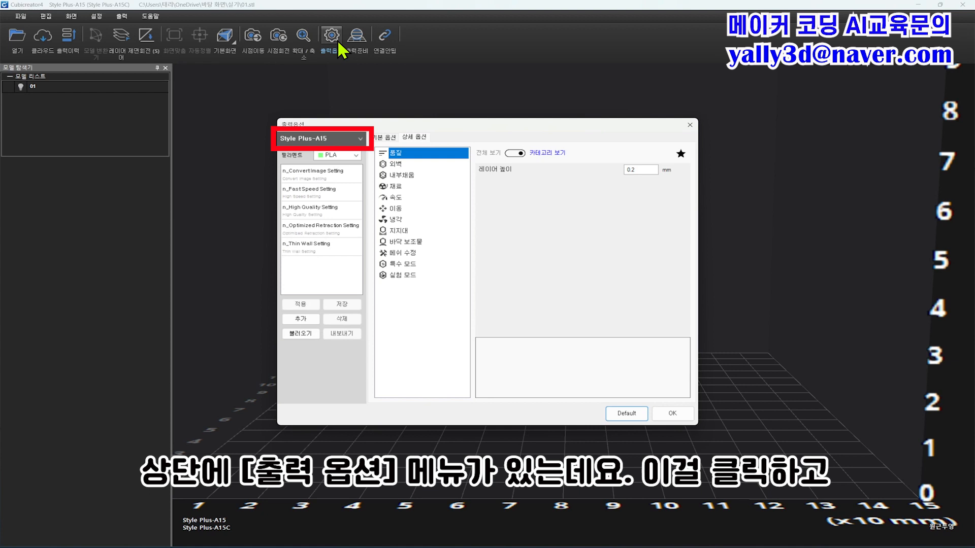
left_click(357, 140)
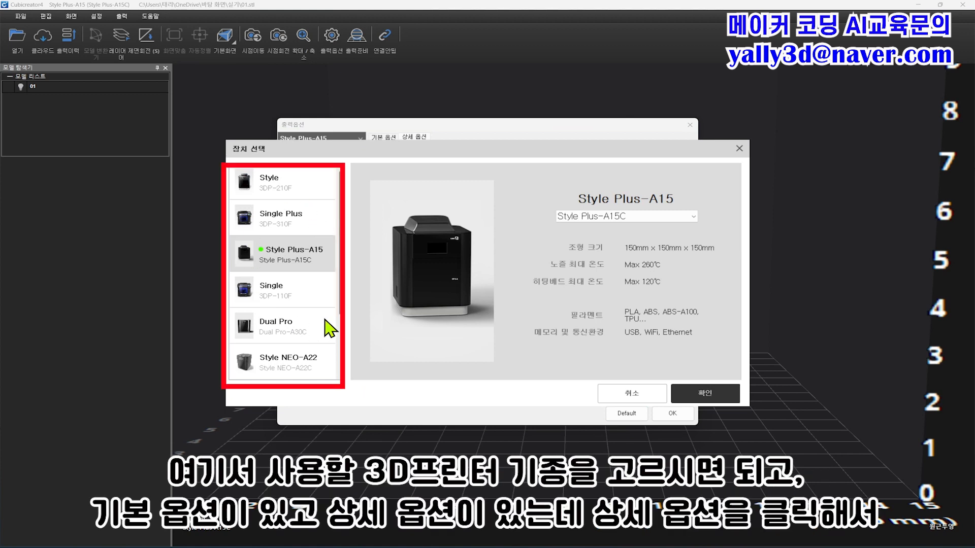
left_click(711, 395)
left_click(383, 142)
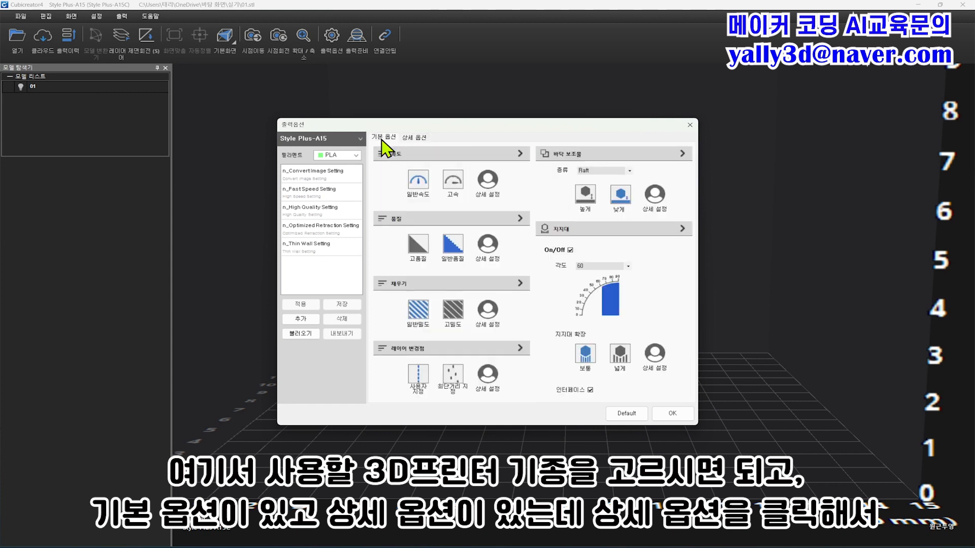
left_click(416, 138)
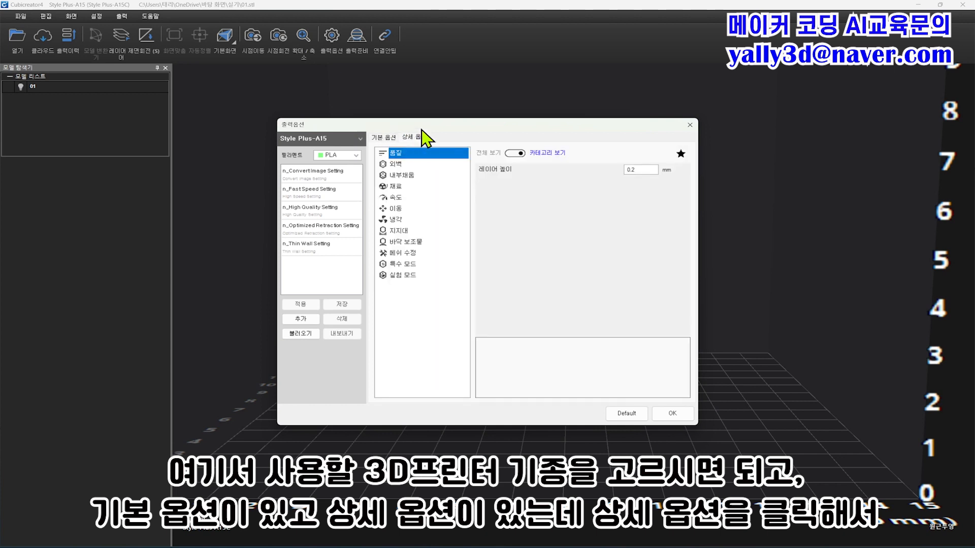
left_click(559, 169)
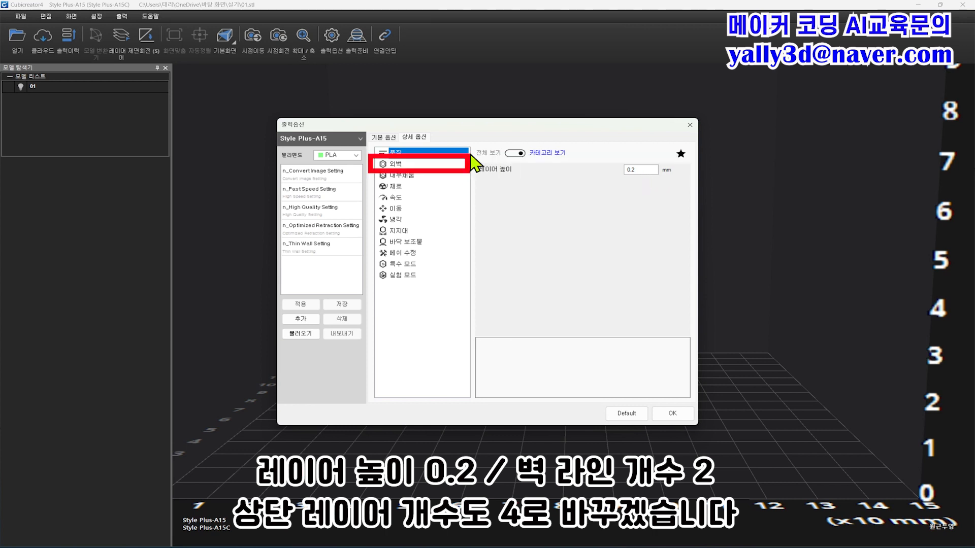
- Set the outer wall's line count (벽 라인 갯수) to 2 and the TOP layers to 4
left_click(434, 165)
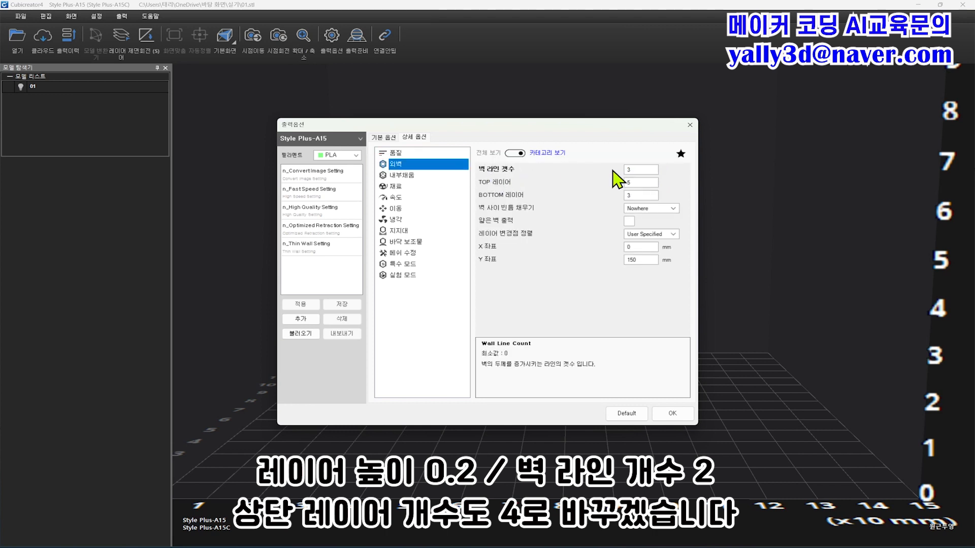
double_click(633, 170)
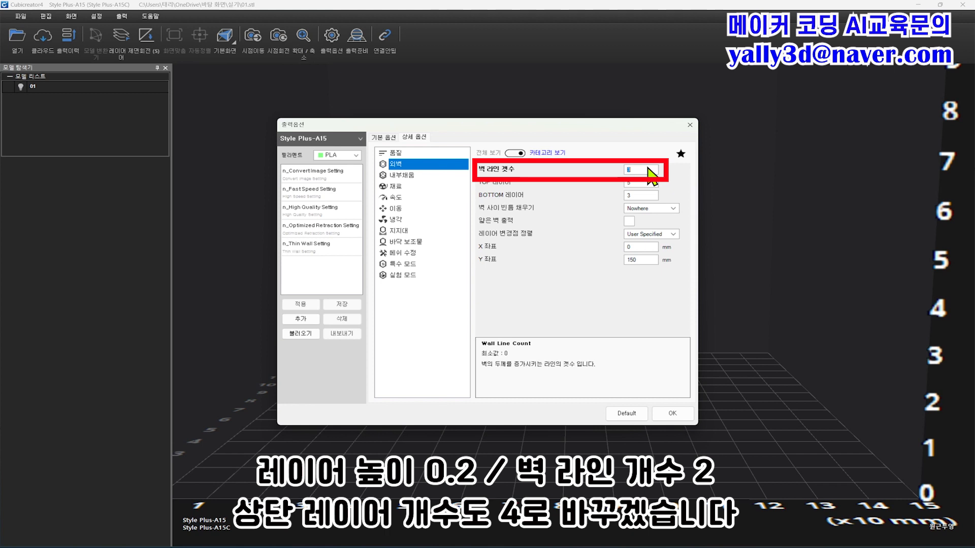
type("2")
double_click(638, 183)
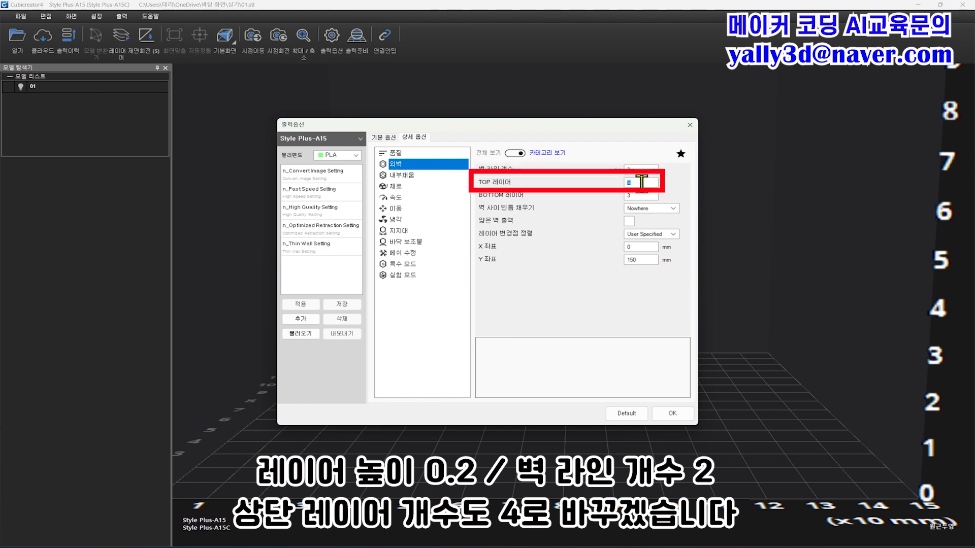
- Check the infill and material settings, and set the print speed (출력 속도) to 90 mm/s
left_click(412, 175)
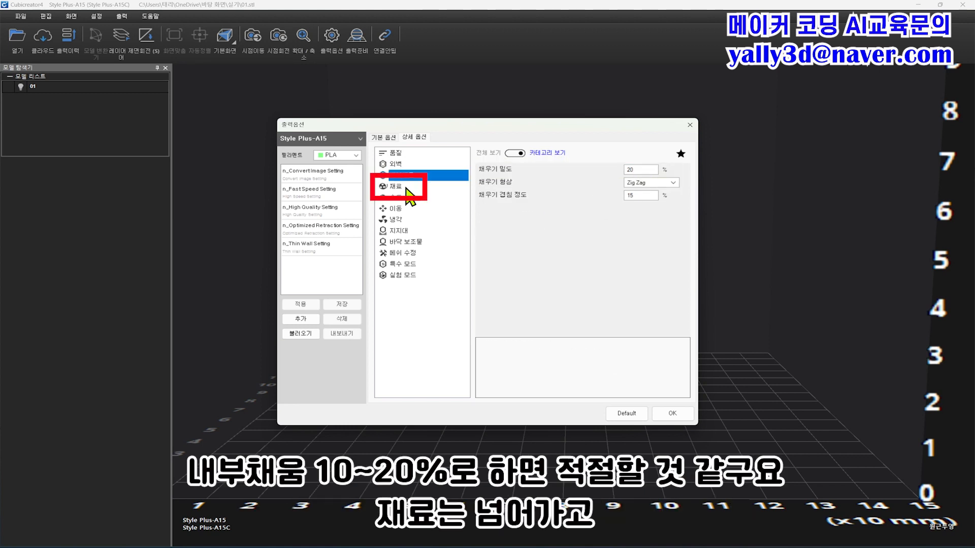
left_click(409, 188)
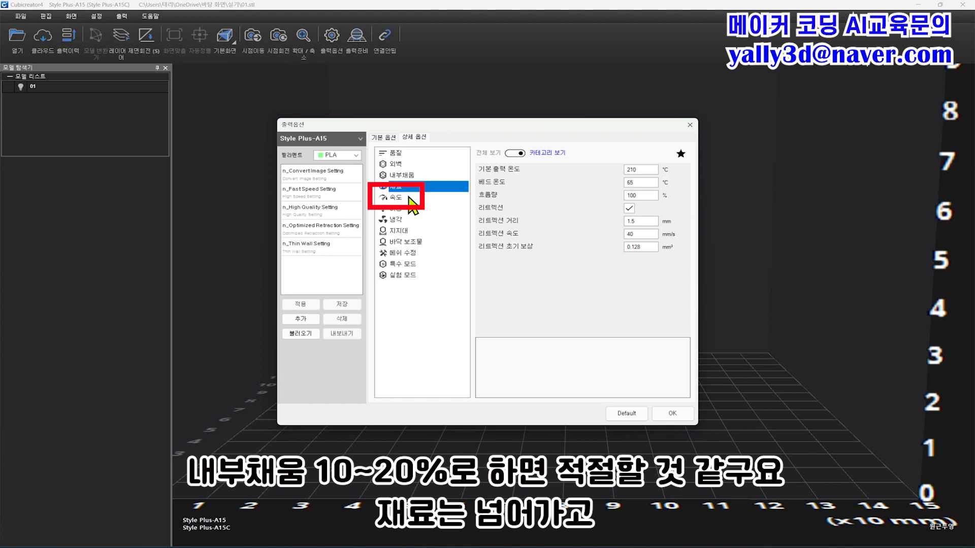
left_click(402, 198)
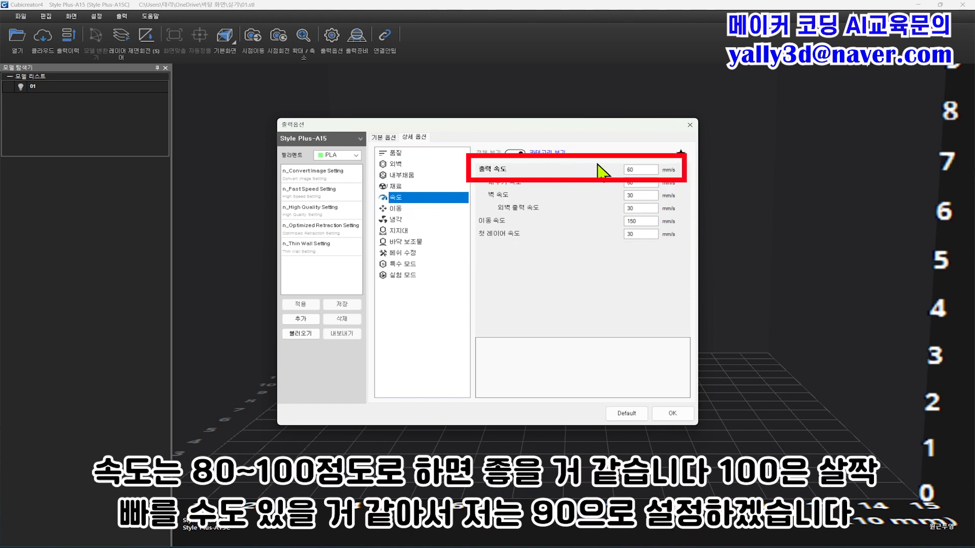
double_click(641, 169)
type("90")
key("Return")
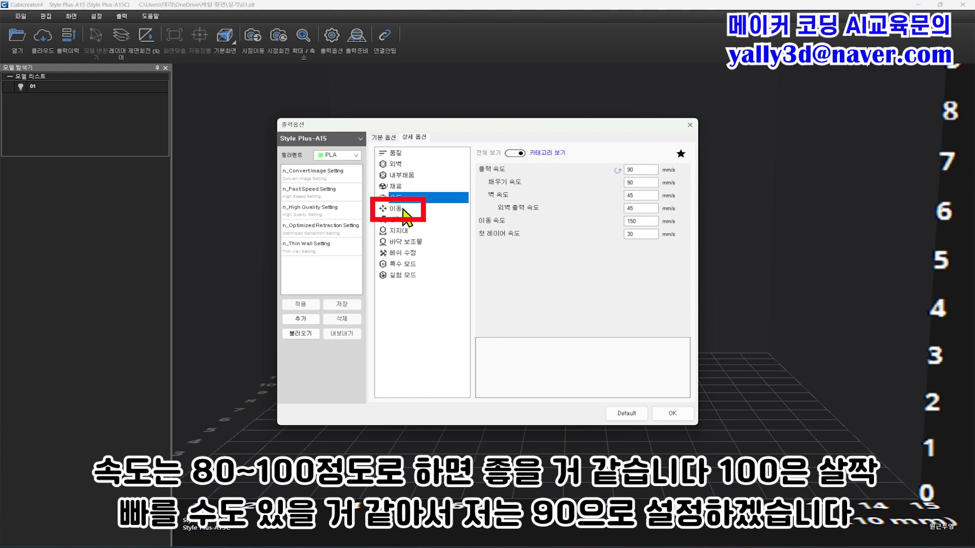
- Check the cooling settings, keep the support placement (지지대 배치) at Everywhere, and turn off the support interface (지지대 인터페이스)
left_click(406, 222)
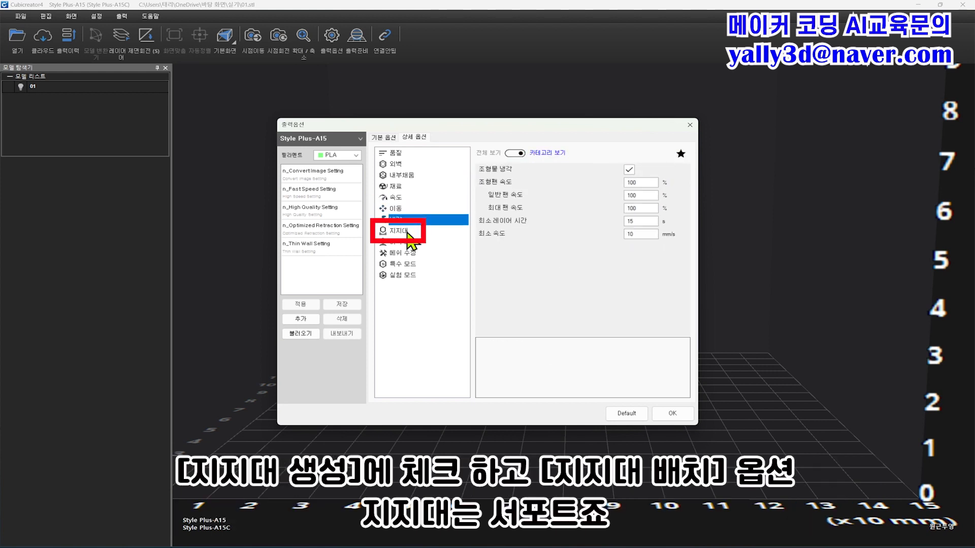
left_click(408, 234)
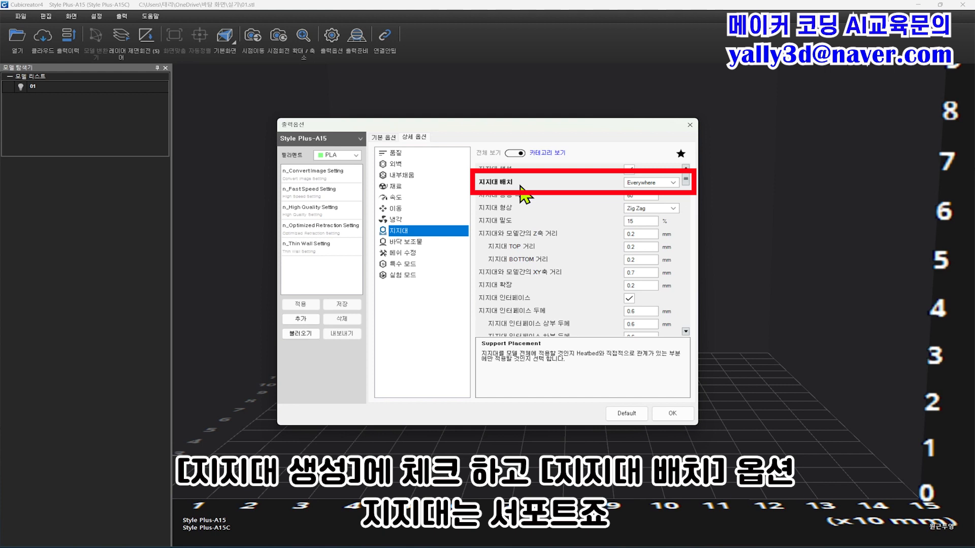
left_click(674, 184)
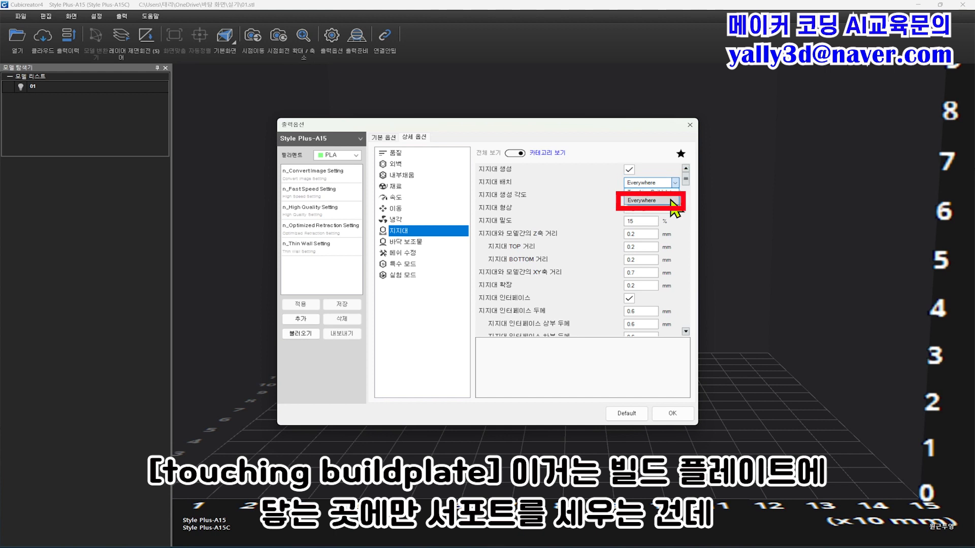
left_click(670, 200)
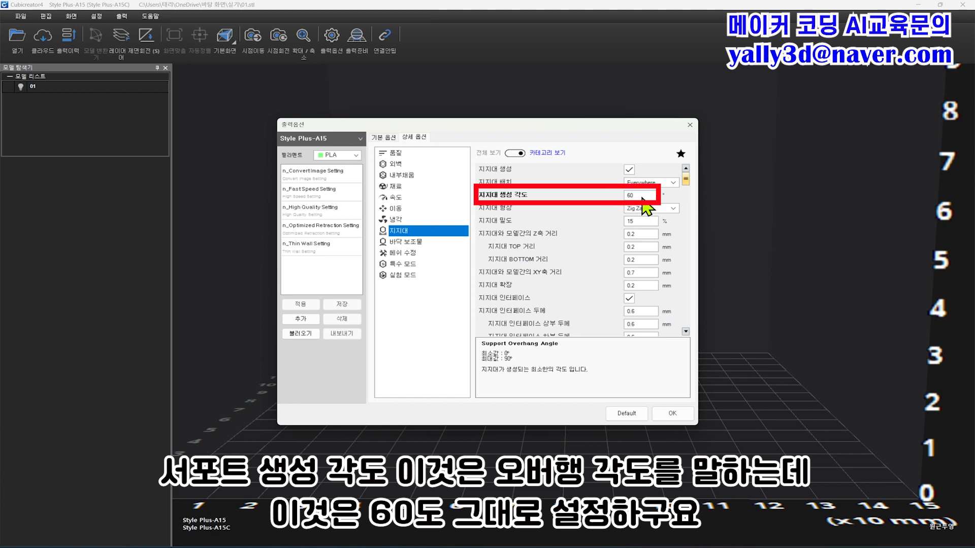
left_click(631, 300)
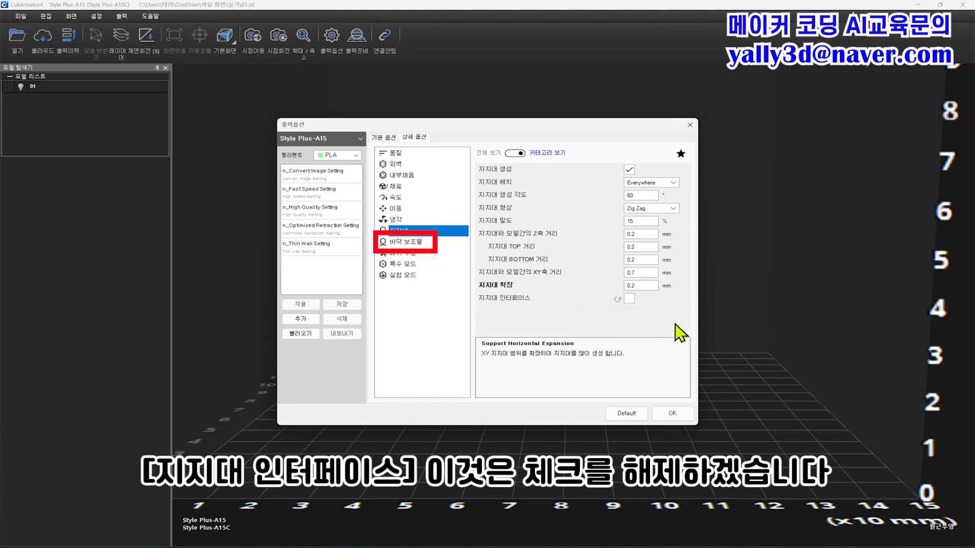
- Set the build plate adhesion type (바닥보조물) to Brim with a brim line count of 5, and accept the print options
left_click(410, 243)
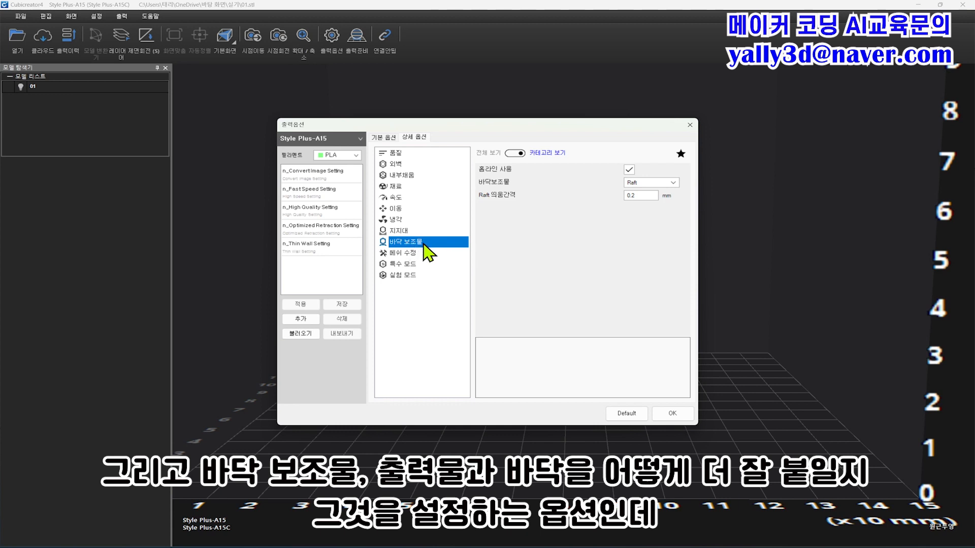
mouse_move(500, 187)
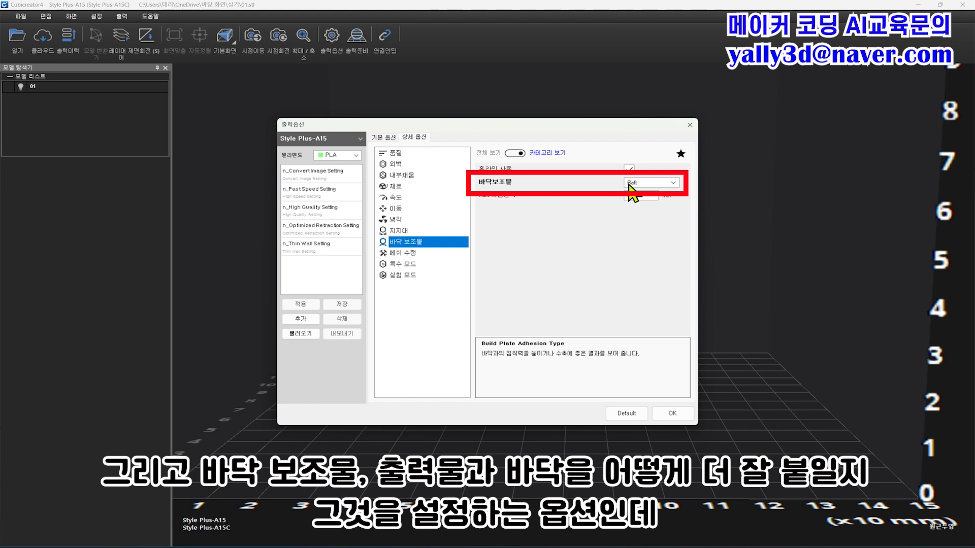
left_click(674, 184)
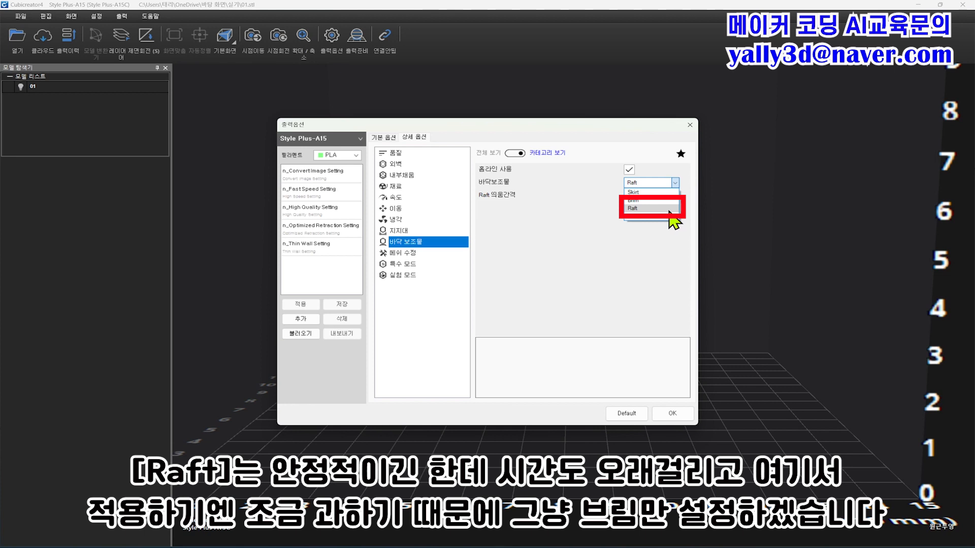
scroll(669, 211, "down", 1)
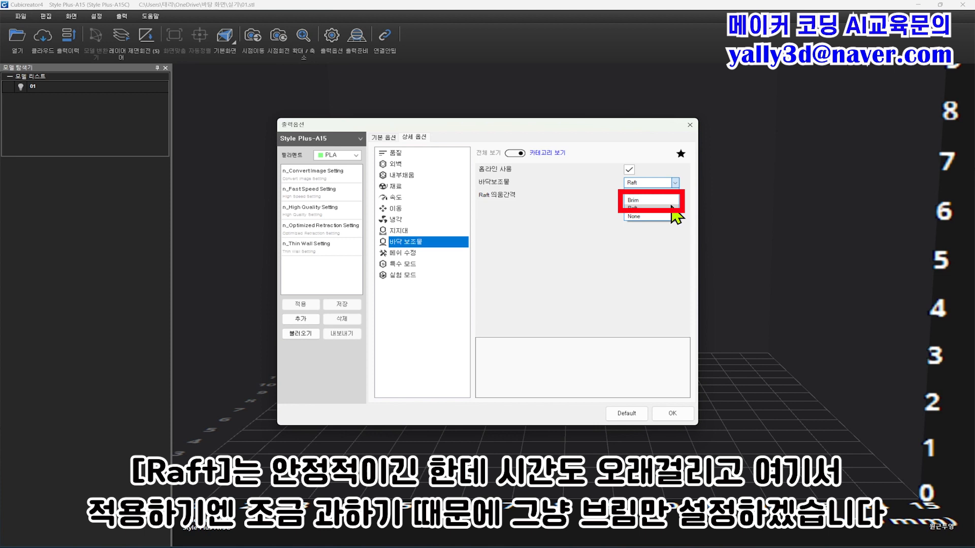
left_click(671, 202)
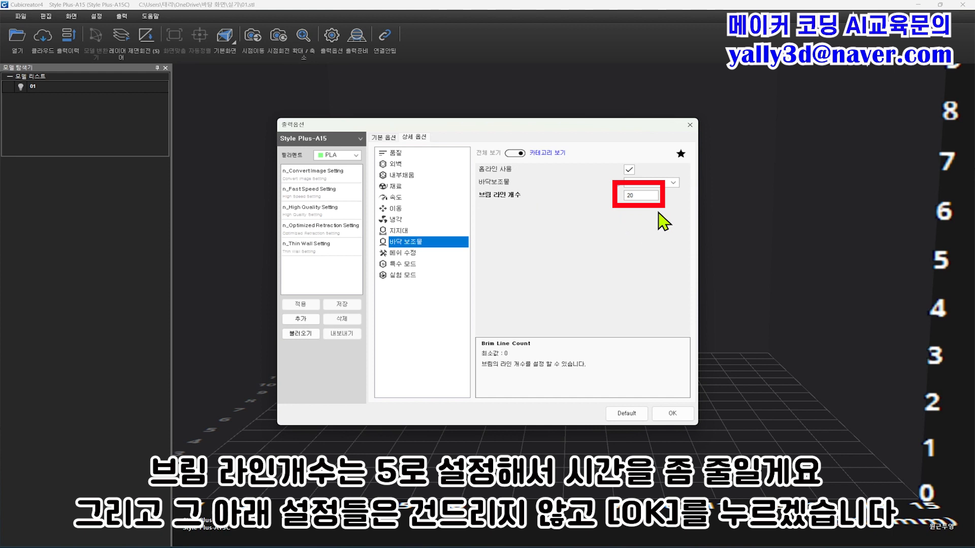
double_click(634, 198)
type("5")
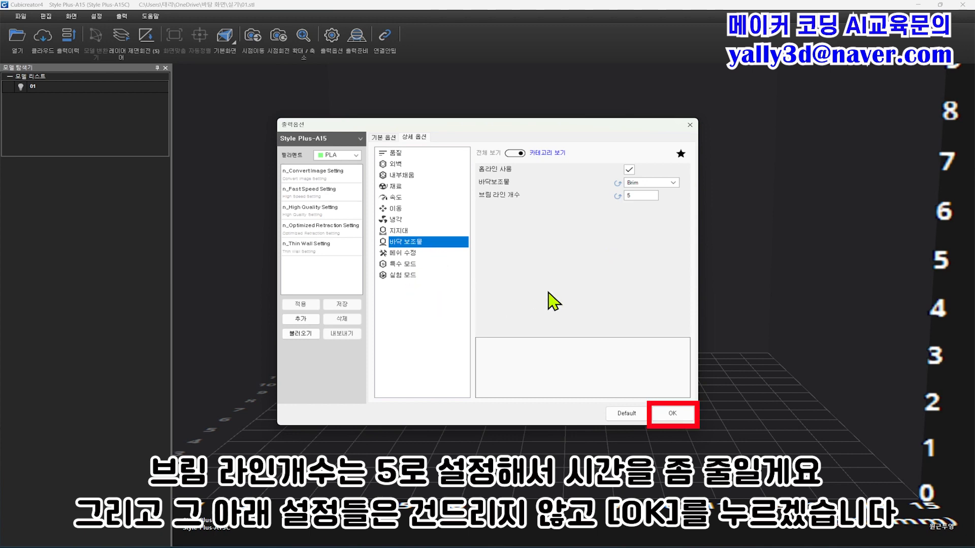
left_click(673, 413)
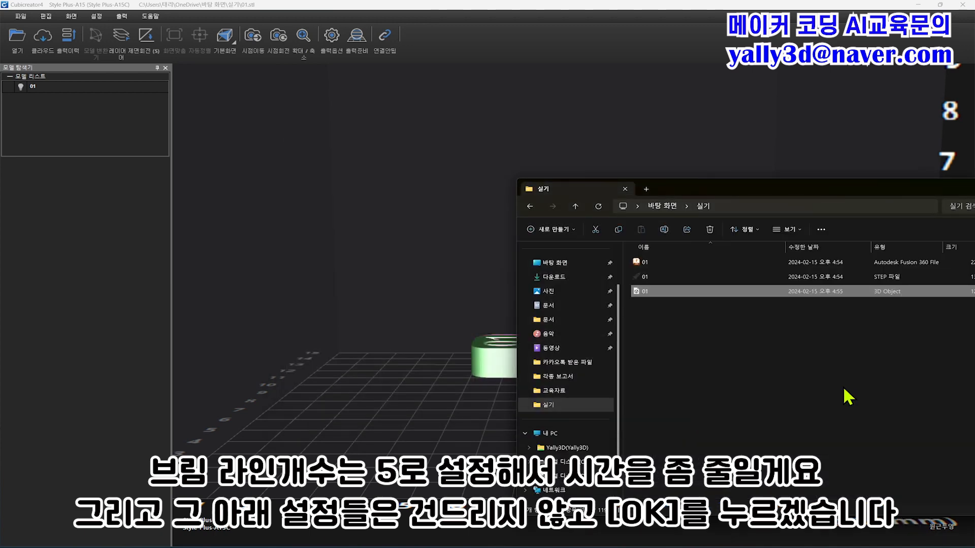
- Close the file explorer window and slice the model with print preparation (출력준비)
left_click_drag(889, 190, 582, 163)
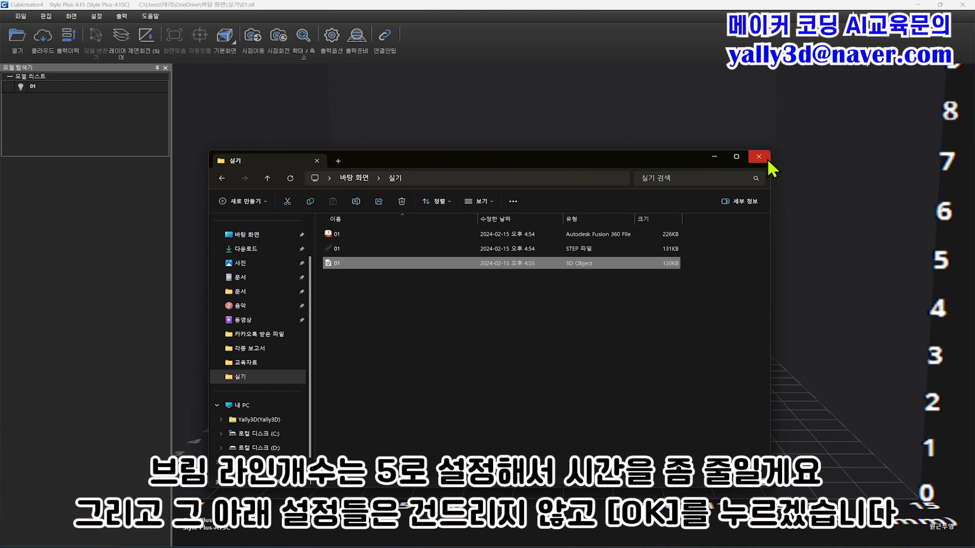
left_click(759, 157)
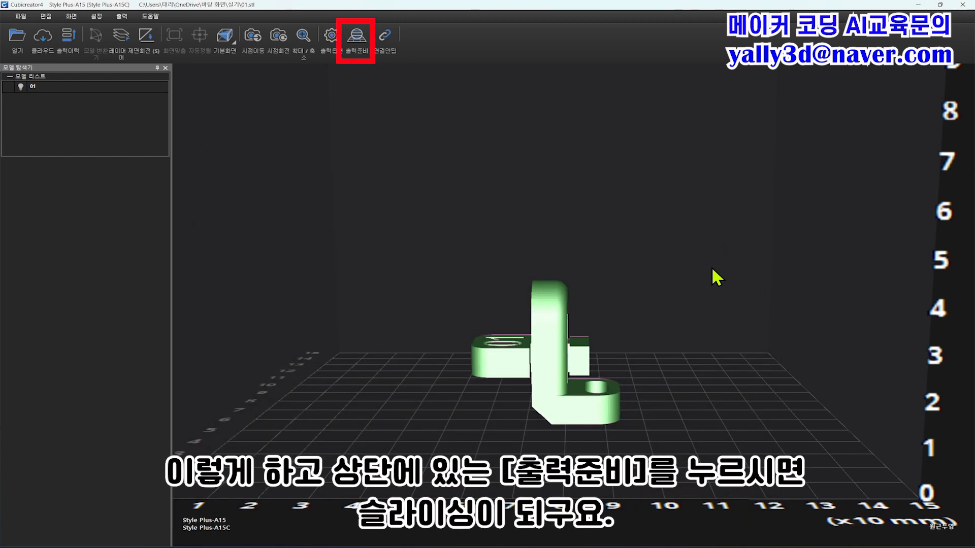
left_click(360, 47)
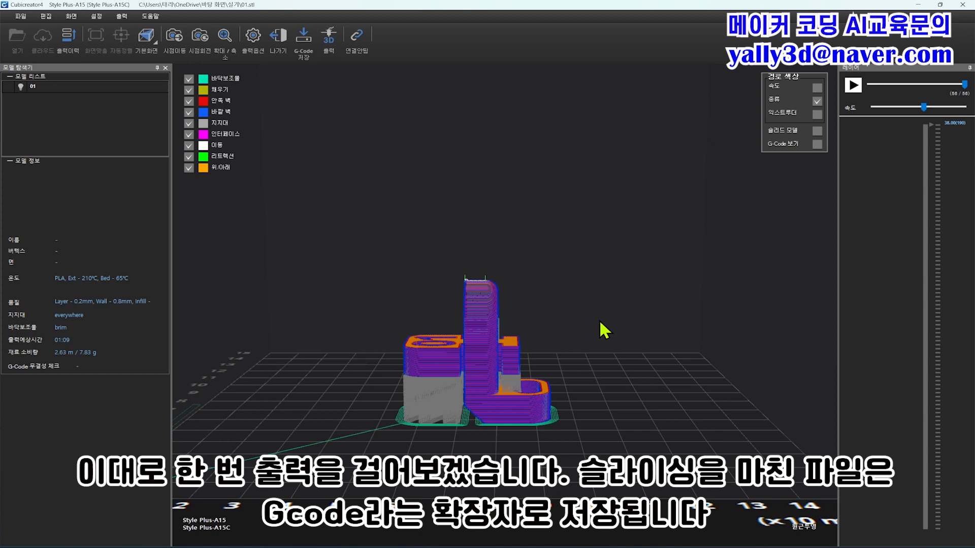
- Save the sliced model's G-code in the 실기 folder under the file name 01
left_click(309, 46)
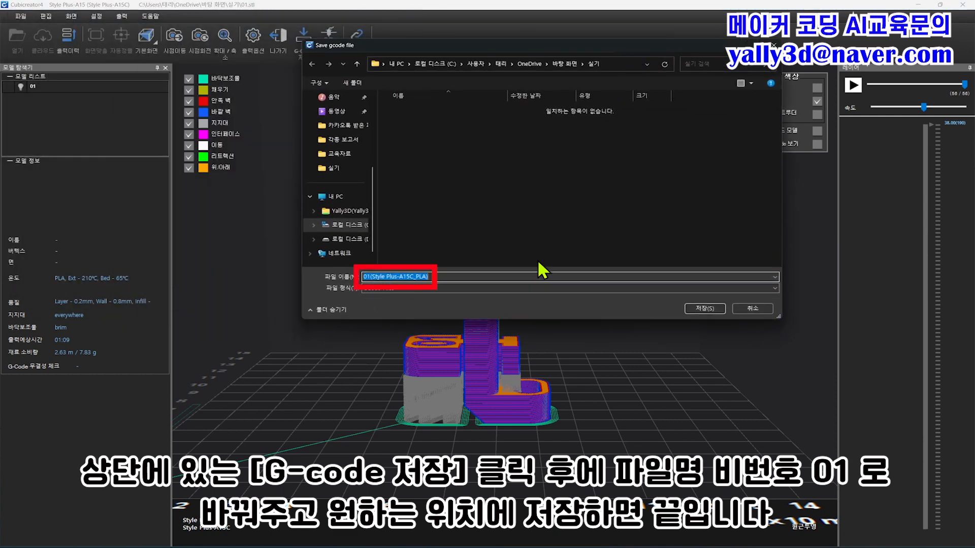
type("01")
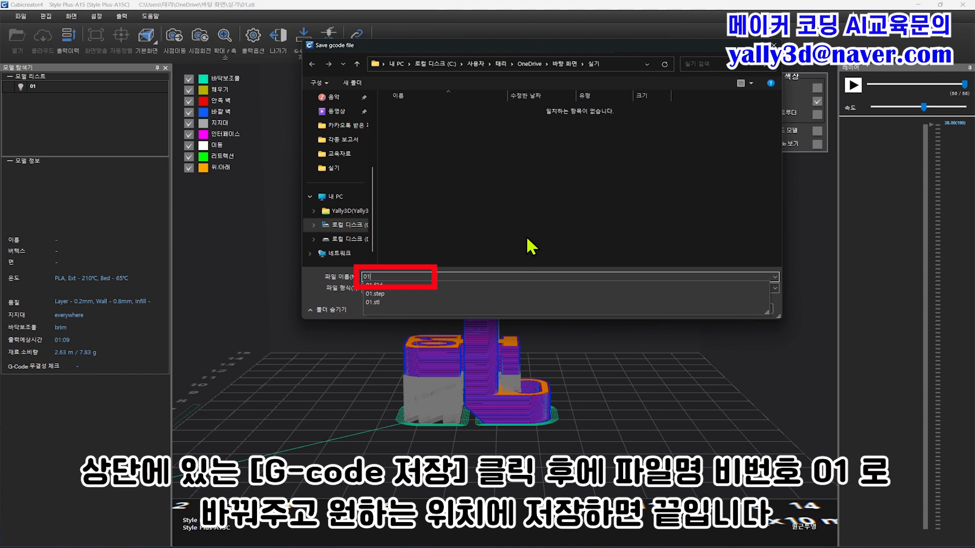
key("Return")
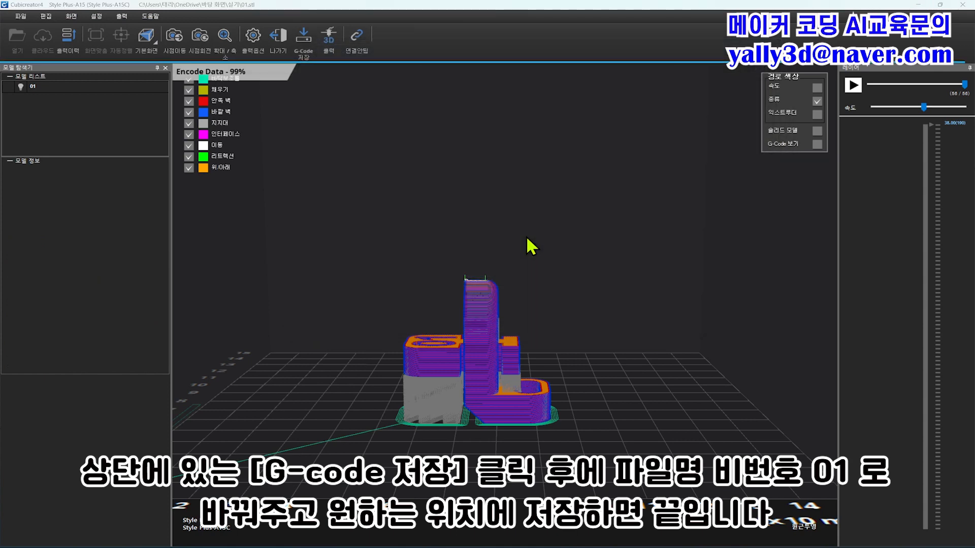